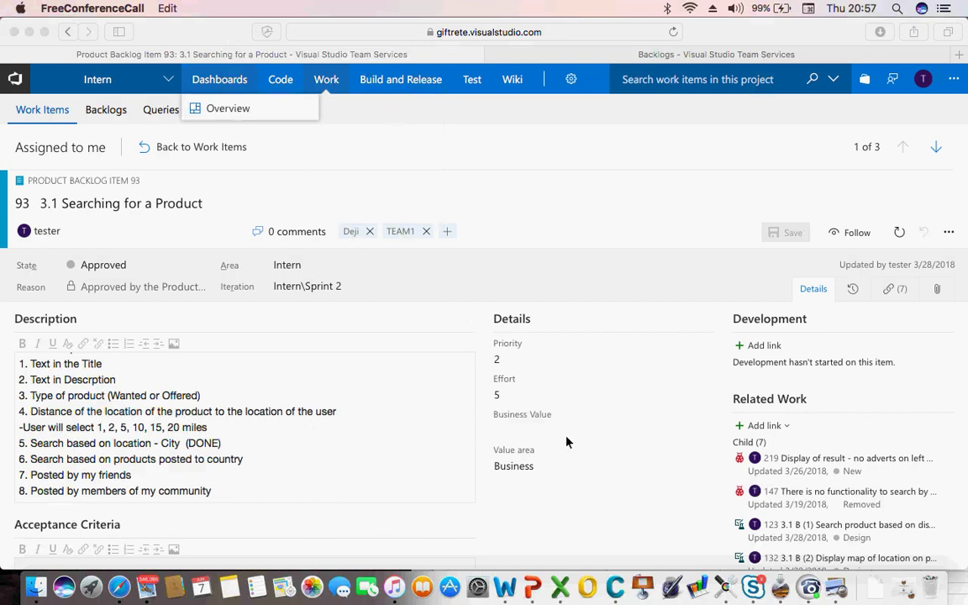
Maximise the Workbook2 test-condition sheet, select cells C10 and A3, then return to Safari
{"action": "left_click", "coordinate": [558, 579]}
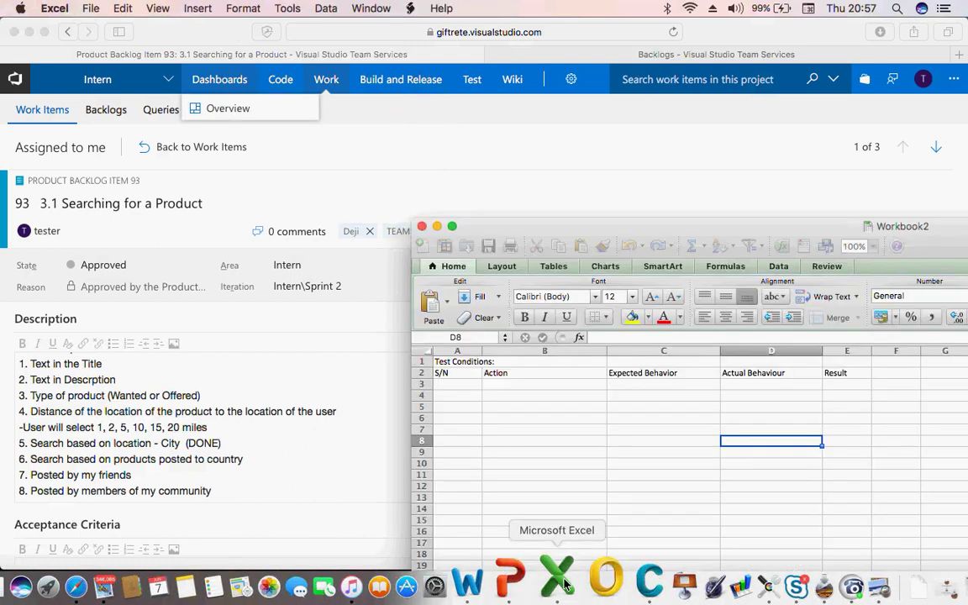
{"action": "double_click", "coordinate": [622, 226]}
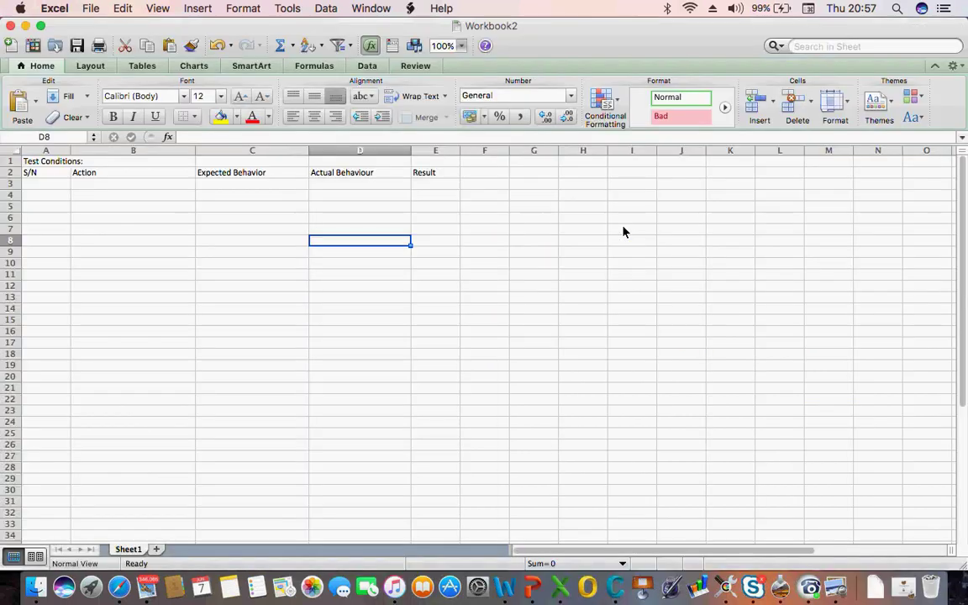
{"action": "left_click", "coordinate": [235, 267]}
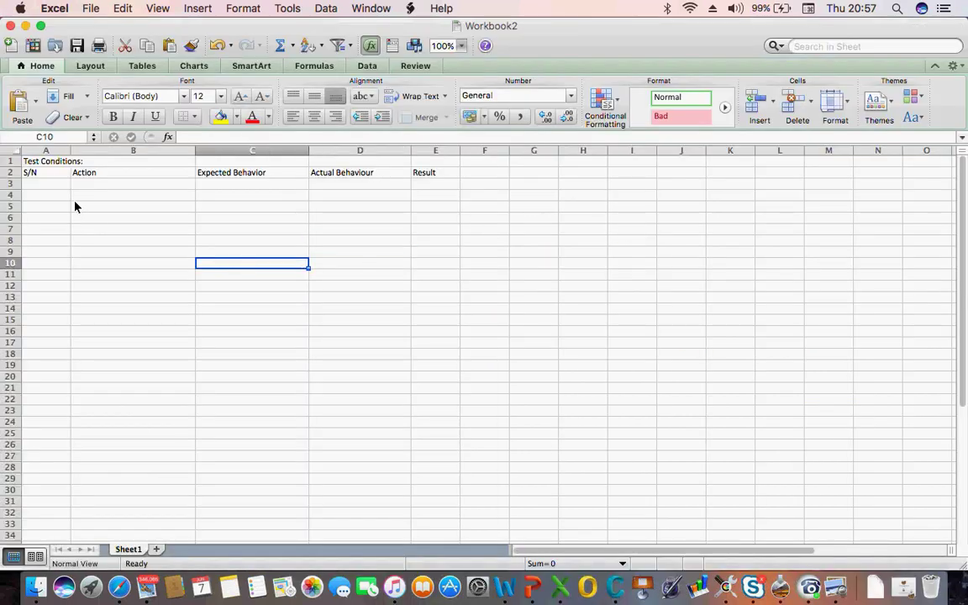
{"action": "left_click", "coordinate": [48, 183]}
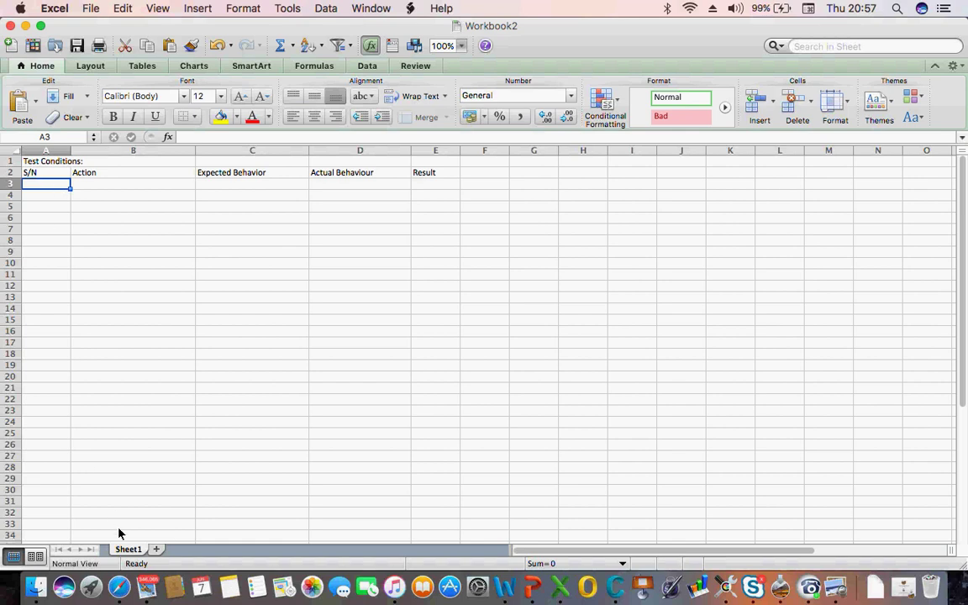
{"action": "left_click", "coordinate": [120, 580]}
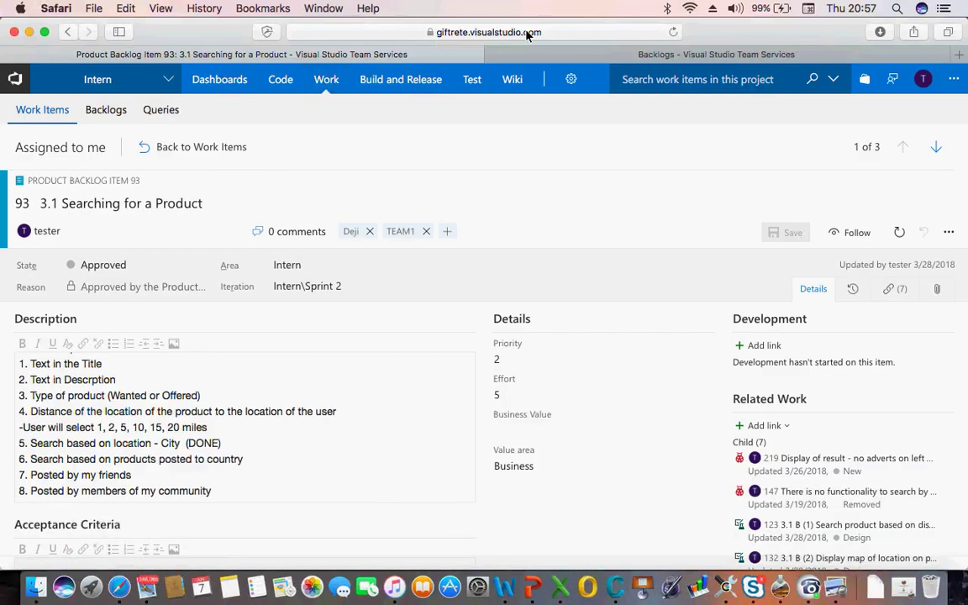
Open a new Safari tab and enter giftrete in the address bar
{"action": "left_click", "coordinate": [957, 55]}
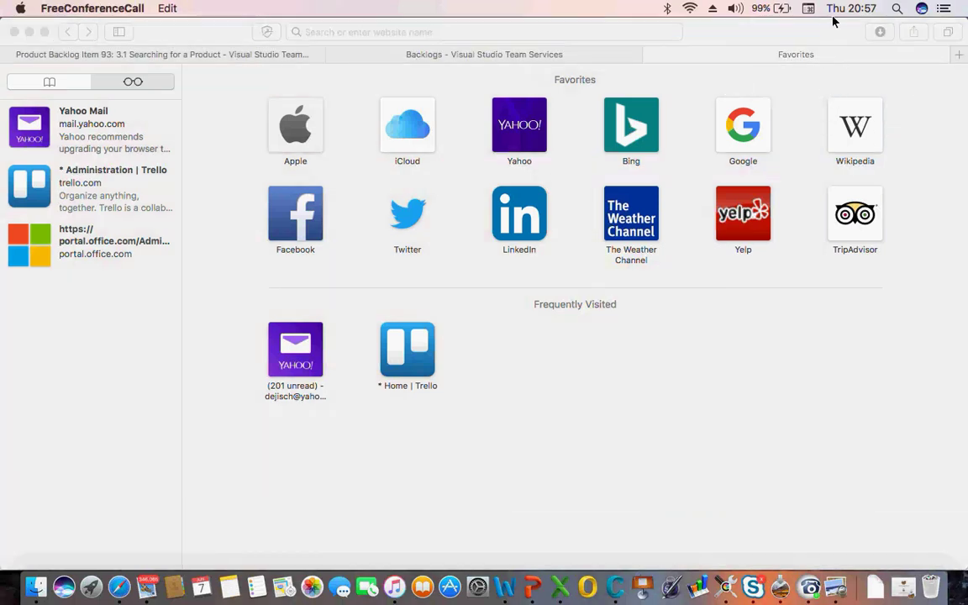
{"action": "left_click", "coordinate": [411, 34]}
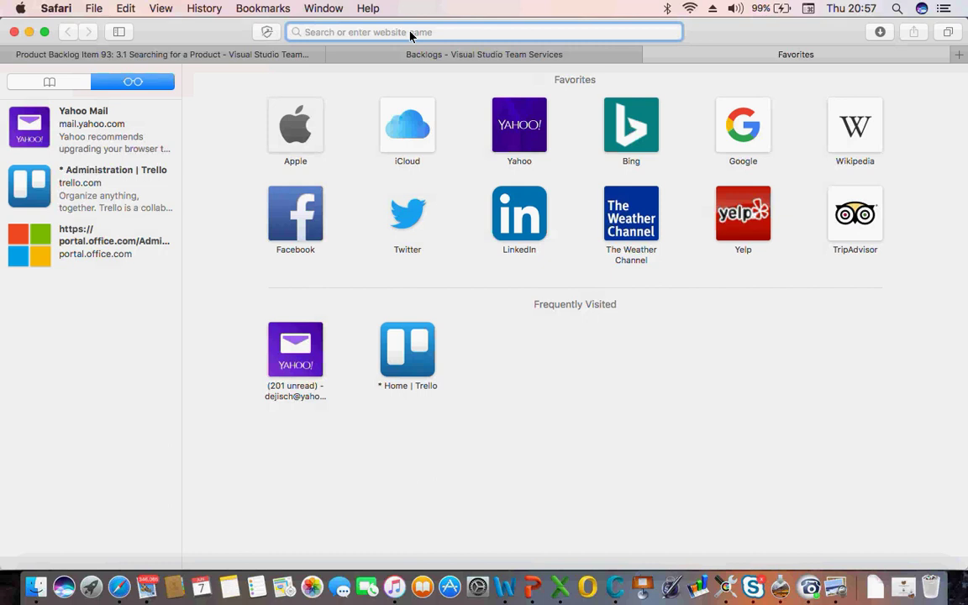
{"action": "type", "text": "giftrete"}
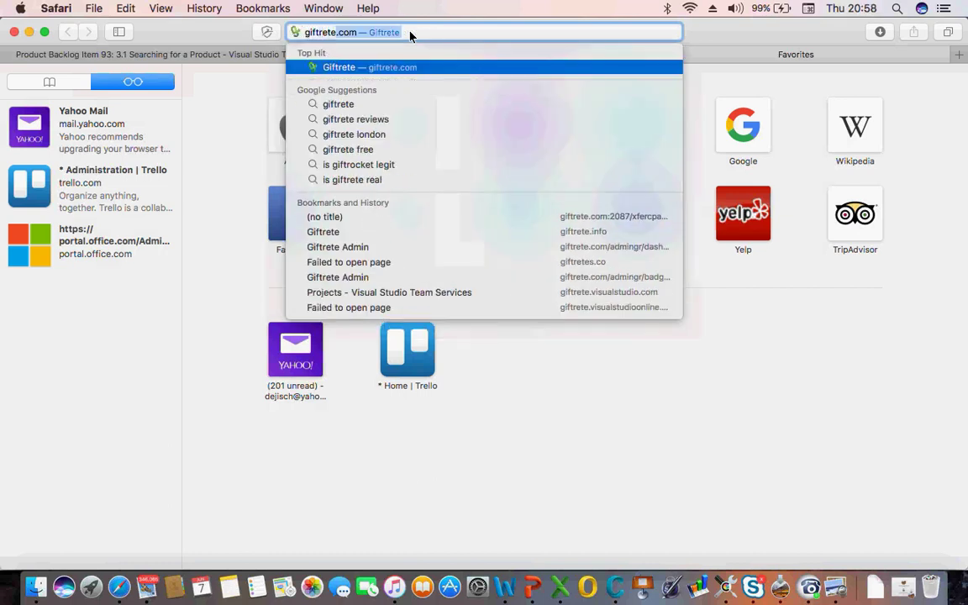
Load giftrete.com and bring the Safari window showing its home page to the front
{"action": "key", "text": "Return"}
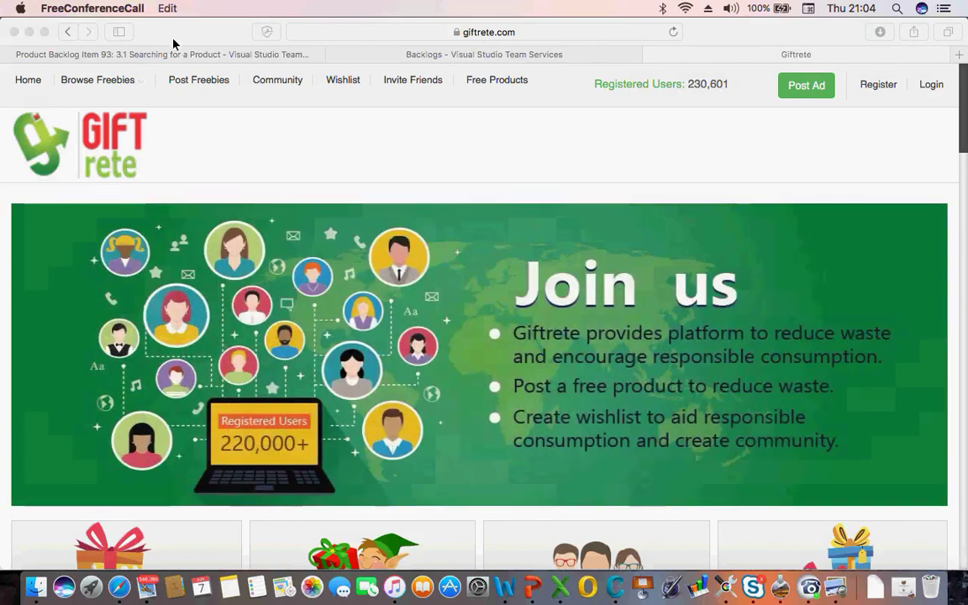
{"action": "left_click", "coordinate": [173, 42]}
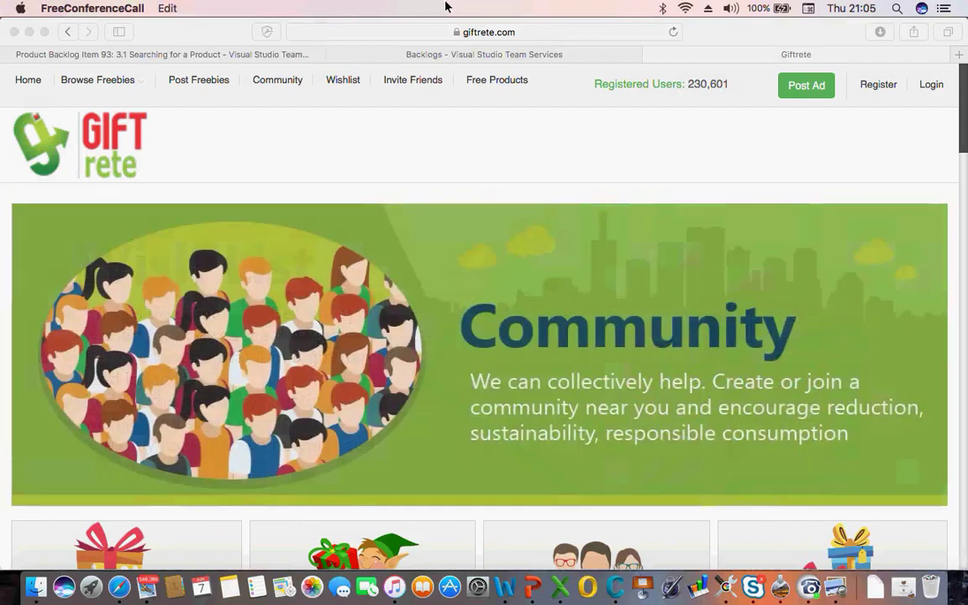
{"action": "left_click", "coordinate": [873, 92]}
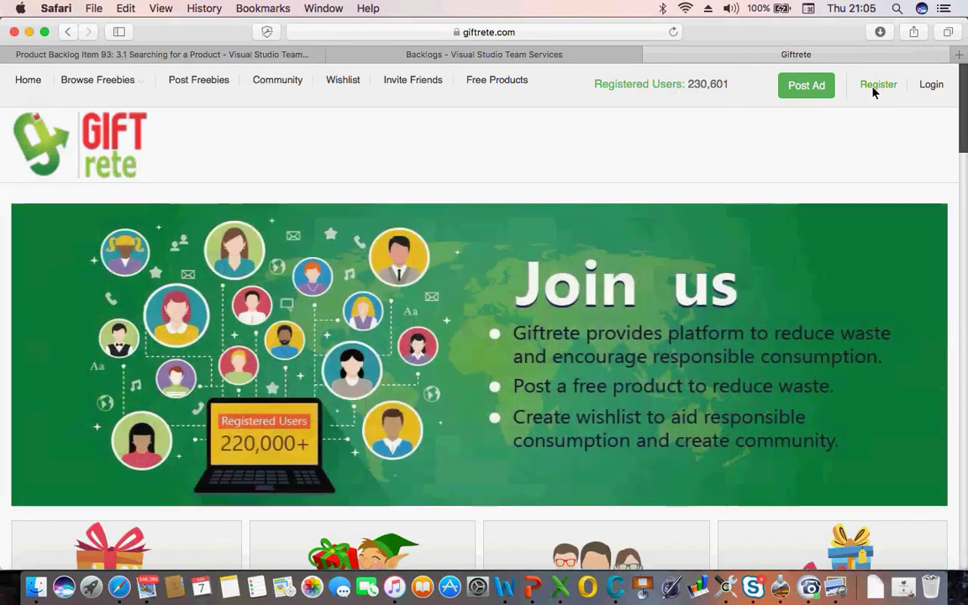
Open the Register form and enter 'test' as the email to trigger the validation error
{"action": "left_click", "coordinate": [873, 92]}
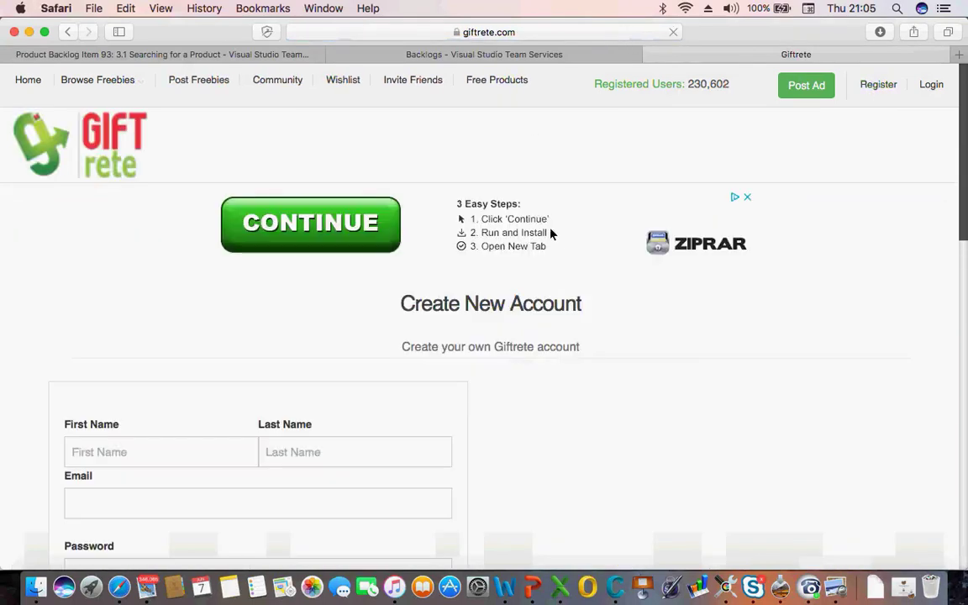
{"action": "scroll", "coordinate": [566, 387], "scroll_direction": "down", "scroll_amount": 3}
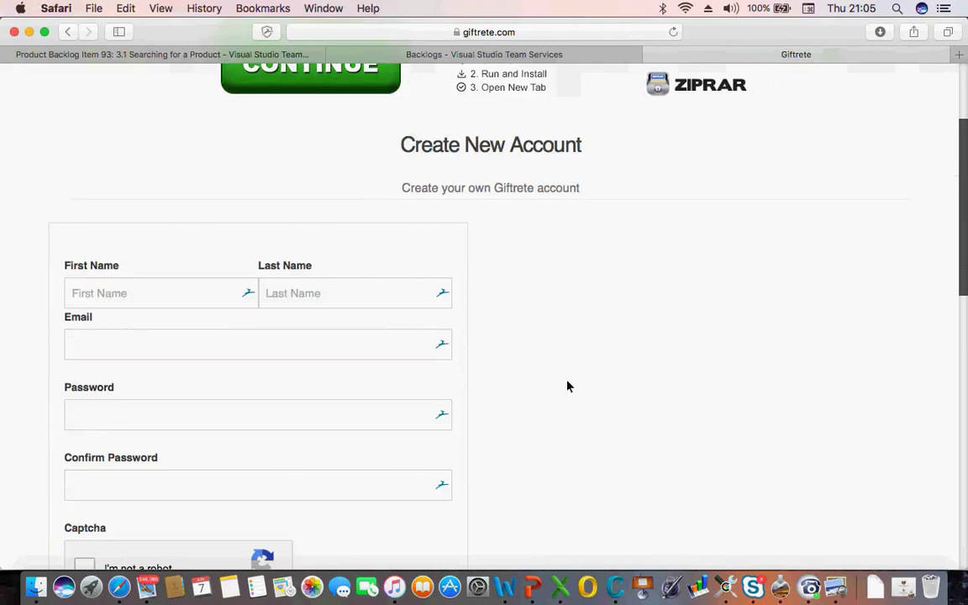
{"action": "scroll", "coordinate": [566, 386], "scroll_direction": "down", "scroll_amount": 2}
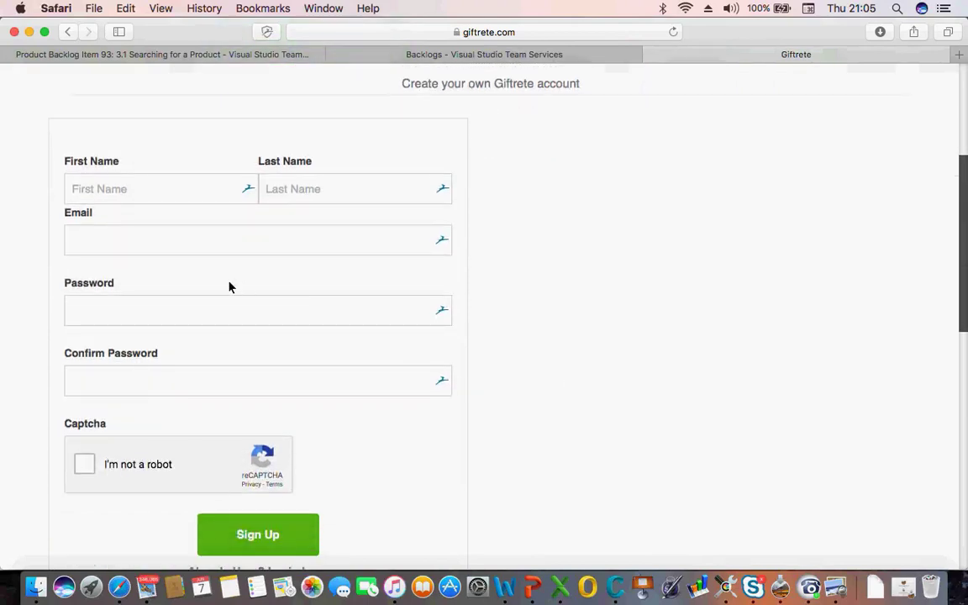
{"action": "left_click", "coordinate": [194, 254]}
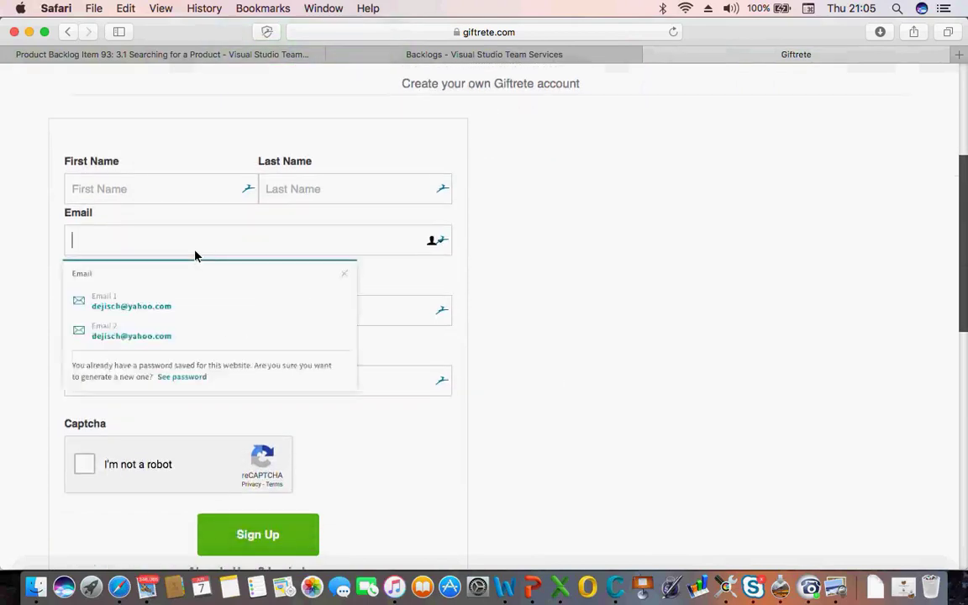
{"action": "left_click", "coordinate": [168, 255]}
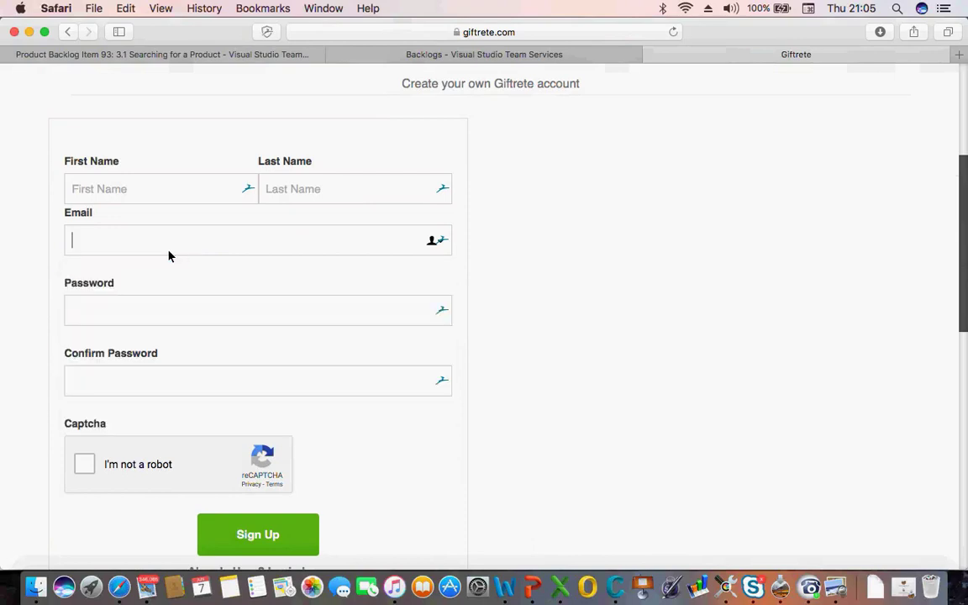
{"action": "type", "text": "test"}
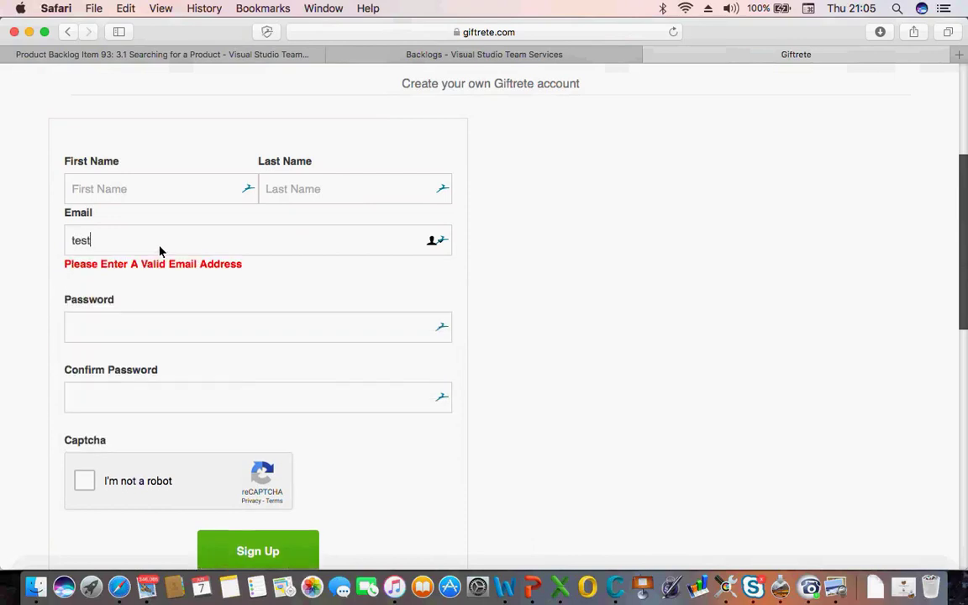
{"action": "left_click", "coordinate": [570, 235]}
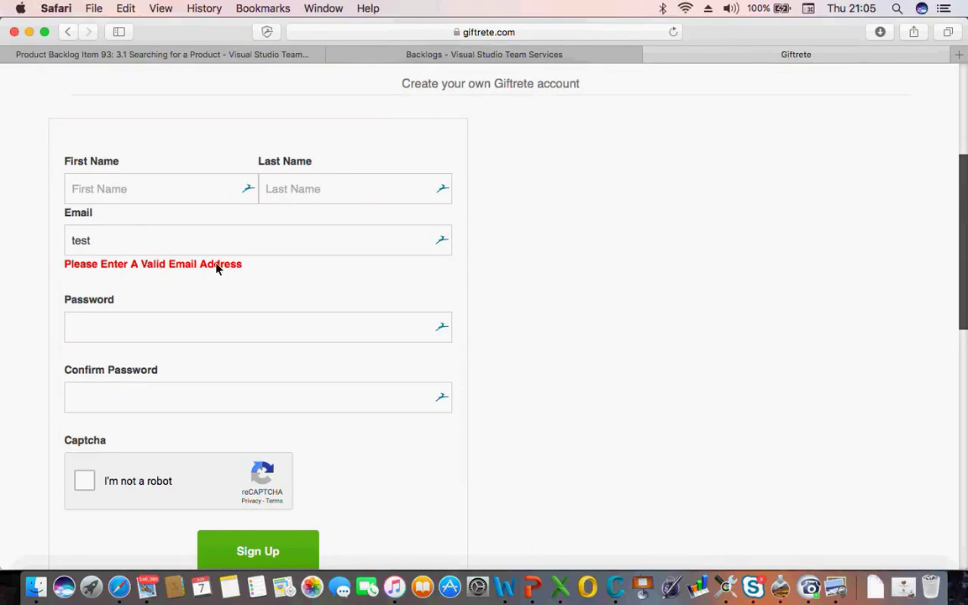
{"action": "left_click", "coordinate": [183, 248]}
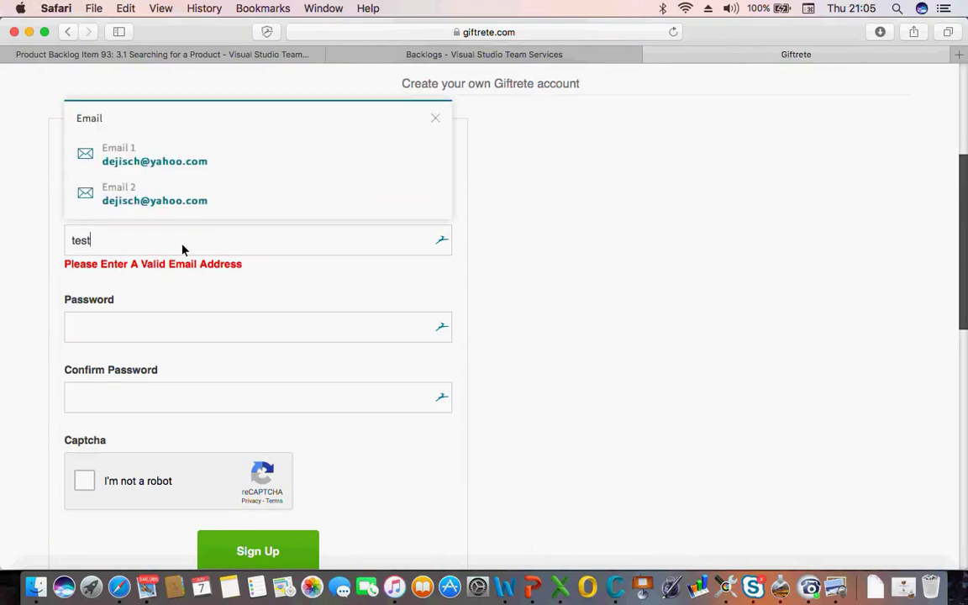
{"action": "type", "text": "@"}
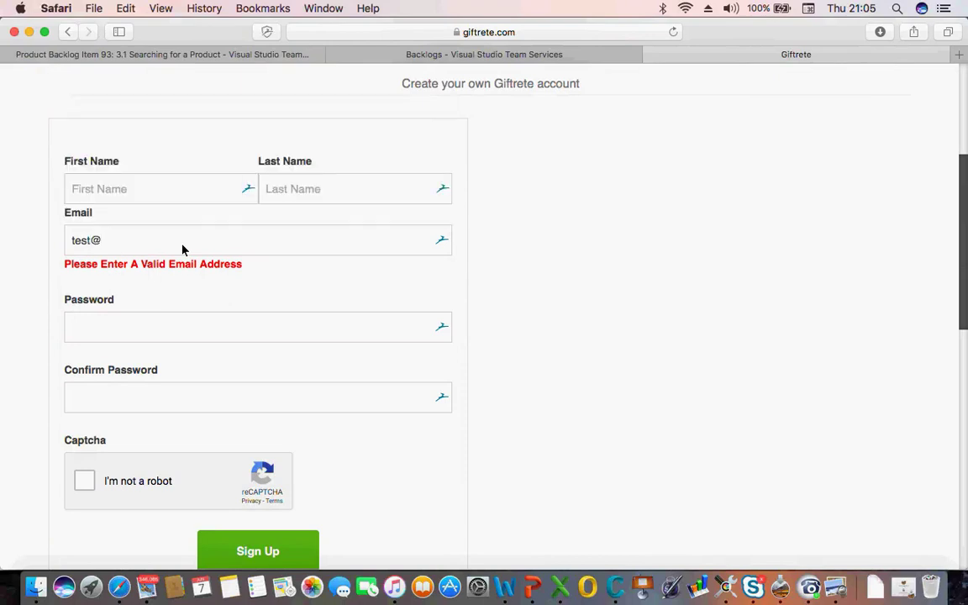
{"action": "type", "text": "gmail.comn"}
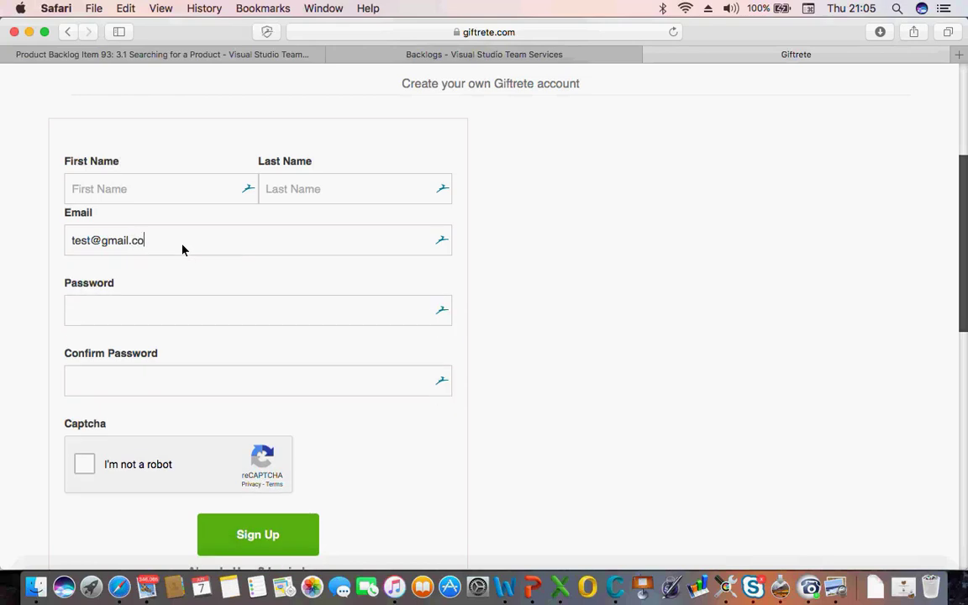
{"action": "key", "text": "BackSpace"}
{"action": "triple_click", "coordinate": [174, 249]}
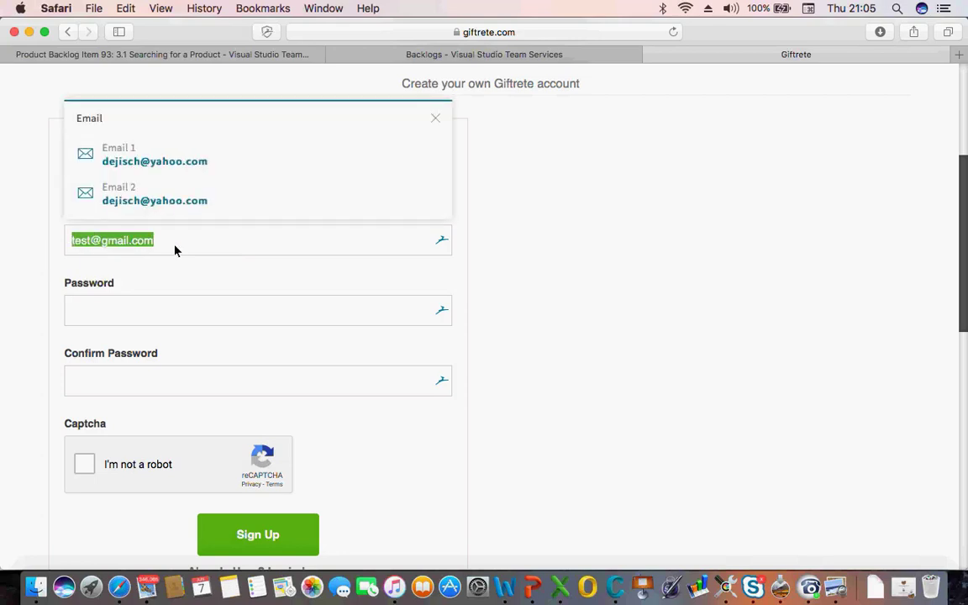
{"action": "left_click", "coordinate": [26, 243]}
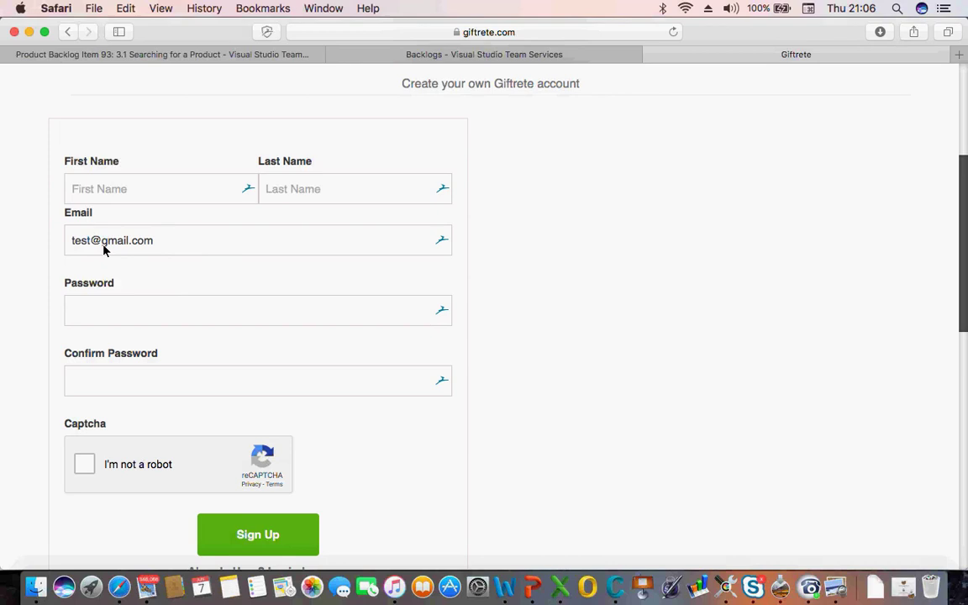
{"action": "left_click", "coordinate": [162, 244]}
{"action": "key", "text": "BackSpace"}
{"action": "key", "text": "BackSpace"}
{"action": "key", "text": "BackSpace"}
{"action": "key", "text": "BackSpace"}
{"action": "key", "text": "BackSpace"}
{"action": "key", "text": "BackSpace"}
{"action": "key", "text": "BackSpace"}
{"action": "key", "text": "BackSpace"}
{"action": "key", "text": "BackSpace"}
{"action": "key", "text": "BackSpace"}
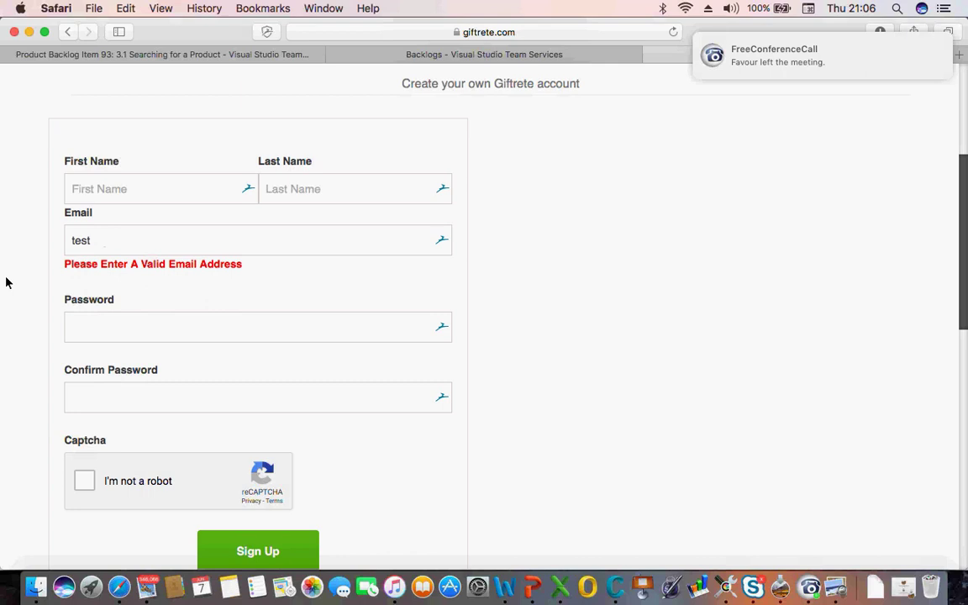
{"action": "left_click", "coordinate": [106, 243]}
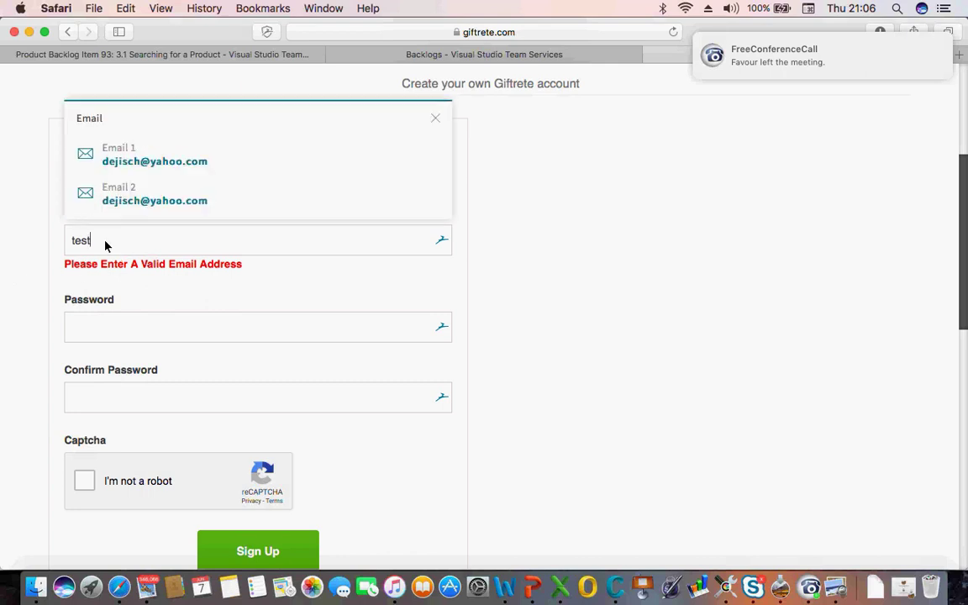
{"action": "type", "text": "@"}
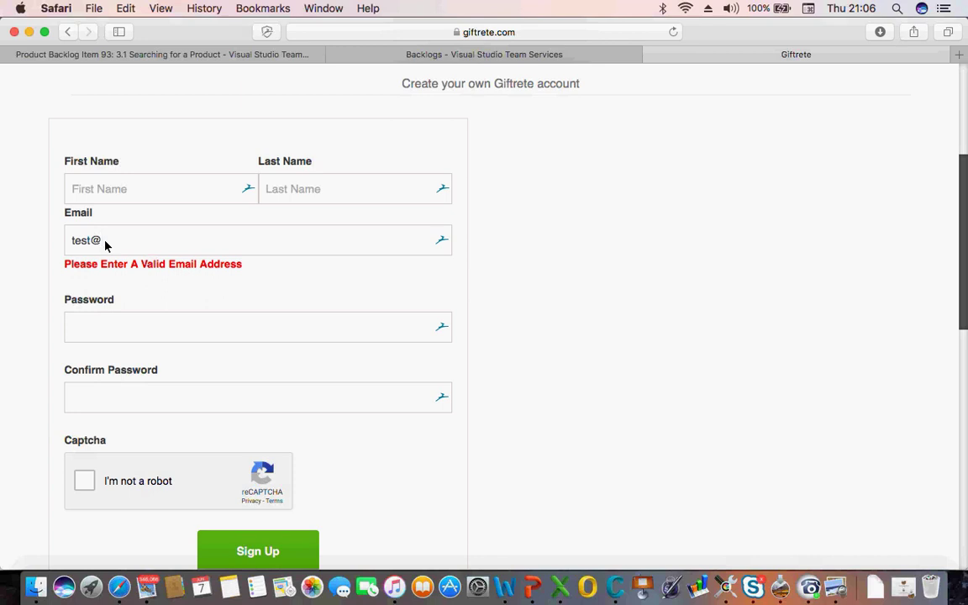
{"action": "type", "text": "mail"}
{"action": "left_click", "coordinate": [151, 246]}
{"action": "type", "text": ".com"}
{"action": "key", "text": "Left"}
{"action": "key", "text": "Left"}
{"action": "key", "text": "Left"}
{"action": "key", "text": "Left"}
{"action": "key", "text": "Left"}
{"action": "key", "text": "Left"}
{"action": "key", "text": "Left"}
{"action": "key", "text": "Left"}
{"action": "key", "text": "Left"}
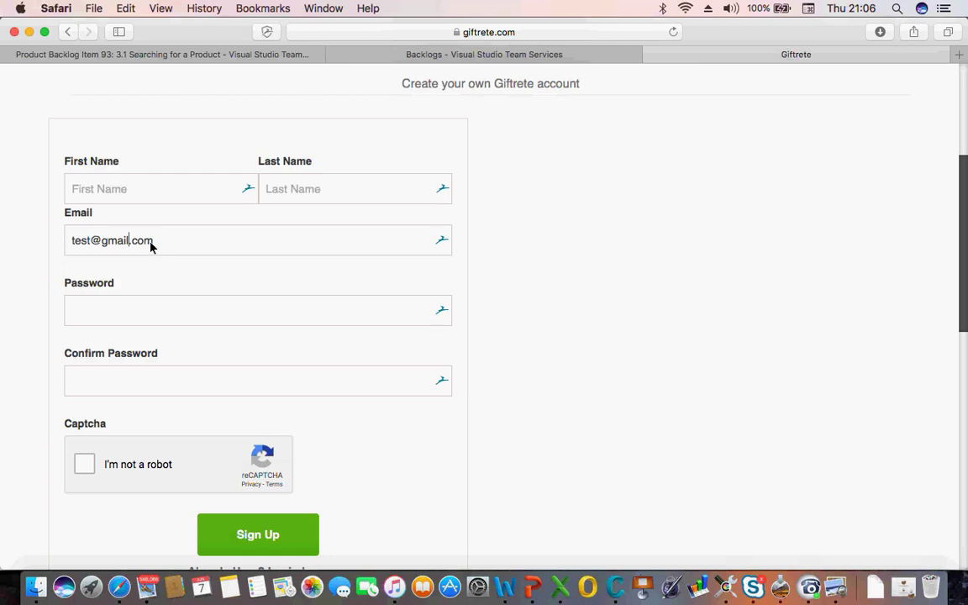
{"action": "key", "text": "BackSpace"}
{"action": "key", "text": "BackSpace"}
{"action": "key", "text": "BackSpace"}
{"action": "key", "text": "BackSpace"}
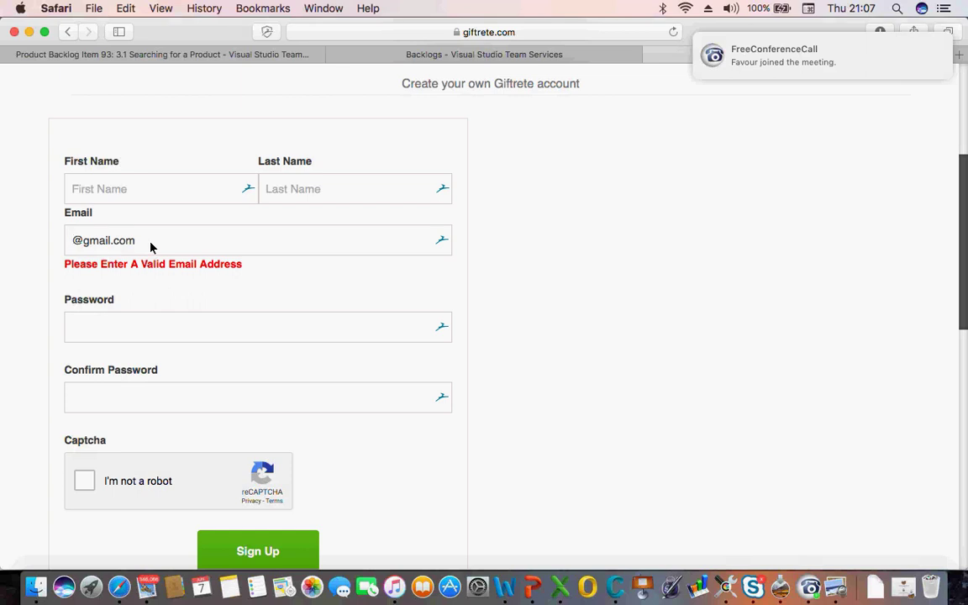
{"action": "left_click", "coordinate": [170, 248]}
{"action": "key", "text": "BackSpace"}
{"action": "key", "text": "BackSpace"}
{"action": "key", "text": "BackSpace"}
{"action": "key", "text": "BackSpace"}
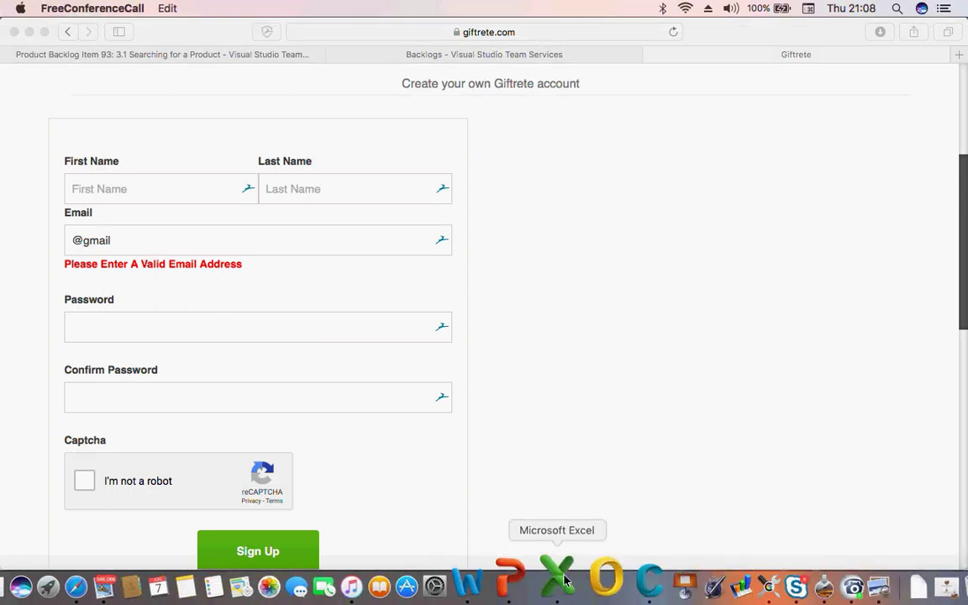
In Workbook2, select the title and S/N cells and undo the header entries
{"action": "left_click", "coordinate": [559, 578]}
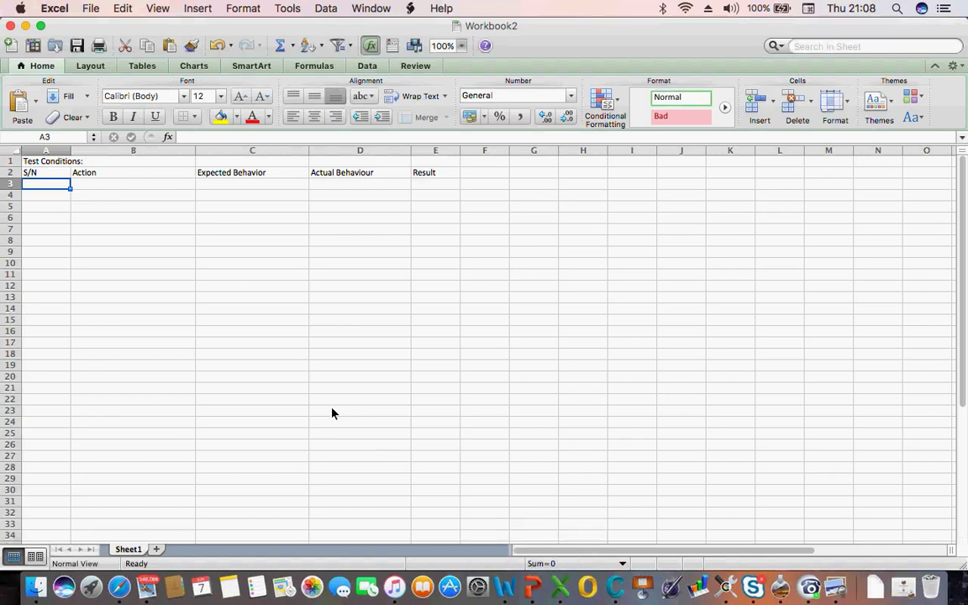
{"action": "left_click", "coordinate": [84, 252]}
{"action": "key", "text": "Left"}
{"action": "key", "text": "Up"}
{"action": "key", "text": "Up"}
{"action": "key", "text": "Up"}
{"action": "key", "text": "Up"}
{"action": "key", "text": "Up"}
{"action": "key", "text": "Up"}
{"action": "key", "text": "Up"}
{"action": "key", "text": "Up"}
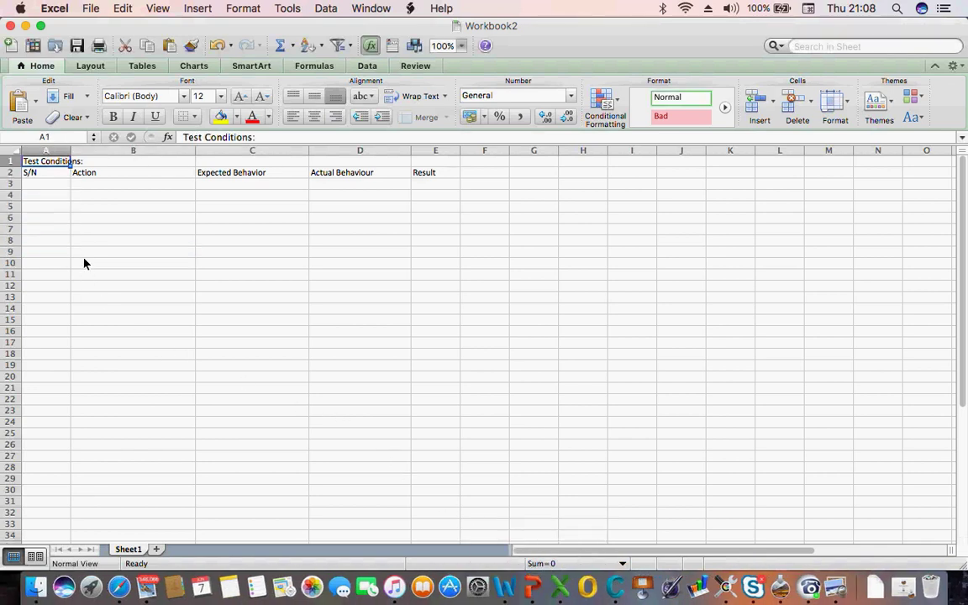
{"action": "key", "text": "shift+Down"}
{"action": "key", "text": "shift+Down"}
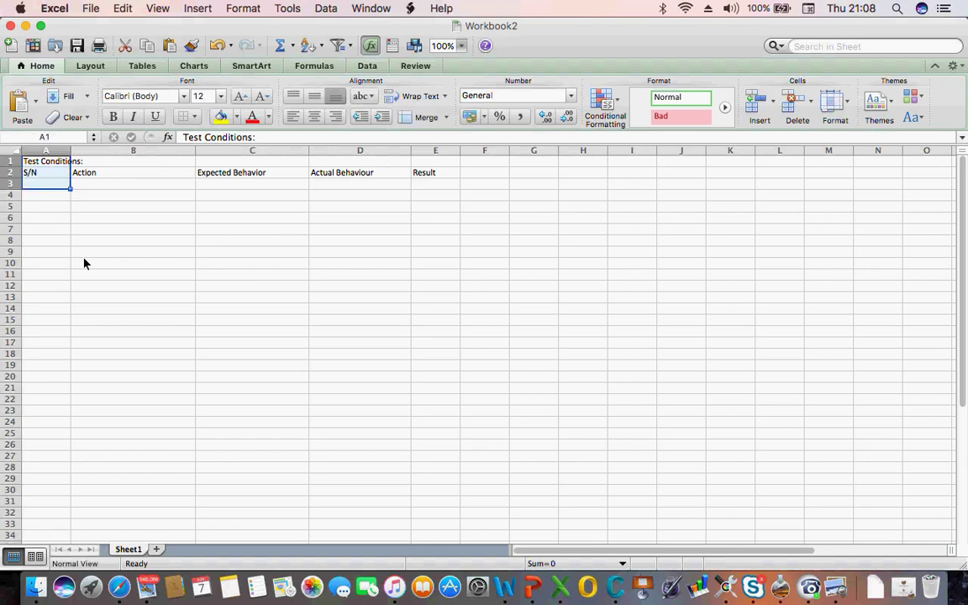
{"action": "key", "text": "super+z"}
{"action": "key", "text": "super+z"}
{"action": "key", "text": "super+z"}
{"action": "key", "text": "super+z"}
{"action": "key", "text": "super+z"}
{"action": "key", "text": "super+z"}
{"action": "key", "text": "super+z"}
{"action": "key", "text": "super+z"}
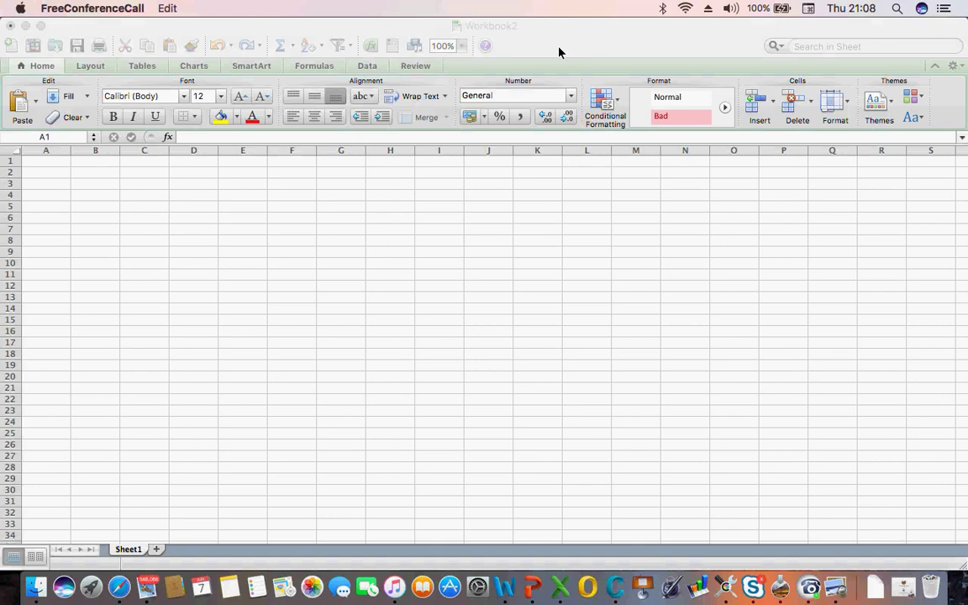
Redo repeatedly to restore the Test Conditions headers and widened columns B through D
{"action": "left_click", "coordinate": [335, 134]}
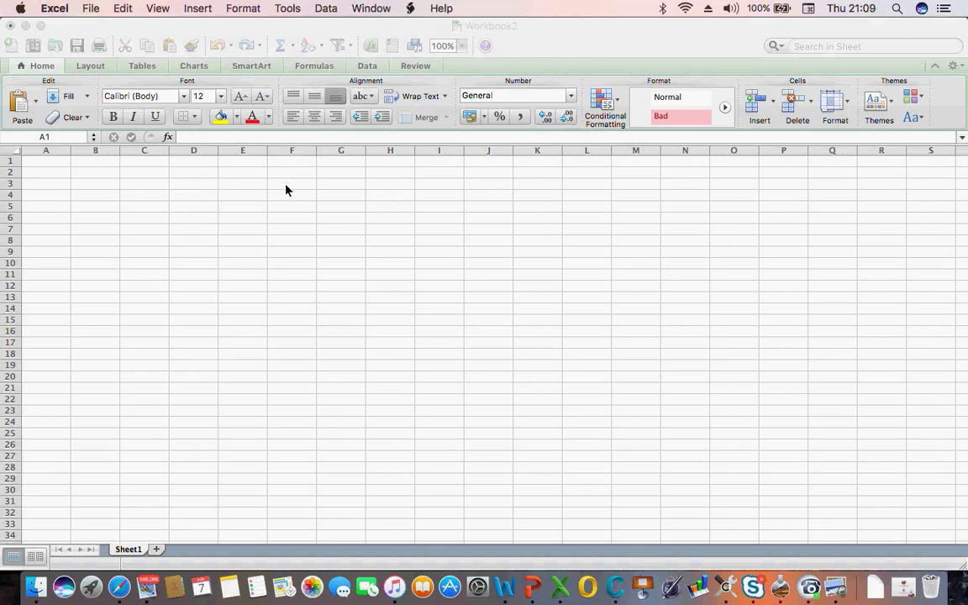
{"action": "left_click", "coordinate": [246, 46]}
{"action": "left_click", "coordinate": [246, 46]}
{"action": "left_click", "coordinate": [246, 46]}
{"action": "left_click", "coordinate": [246, 46]}
{"action": "left_click", "coordinate": [247, 46]}
{"action": "left_click", "coordinate": [246, 46]}
{"action": "left_click", "coordinate": [244, 47]}
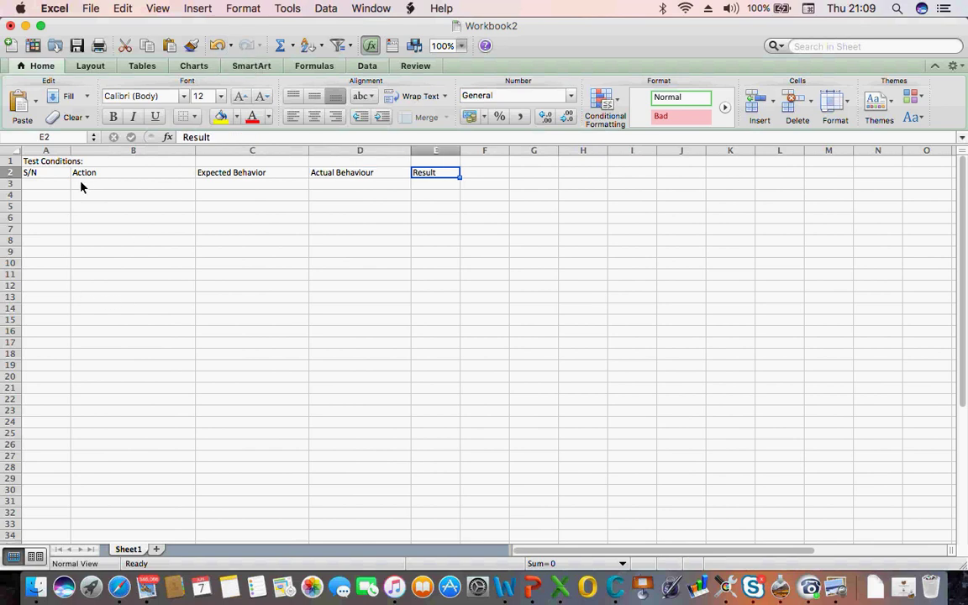
Append 'Registration' to the A1 title so it reads Test Conditions: Registration
{"action": "left_click", "coordinate": [44, 174]}
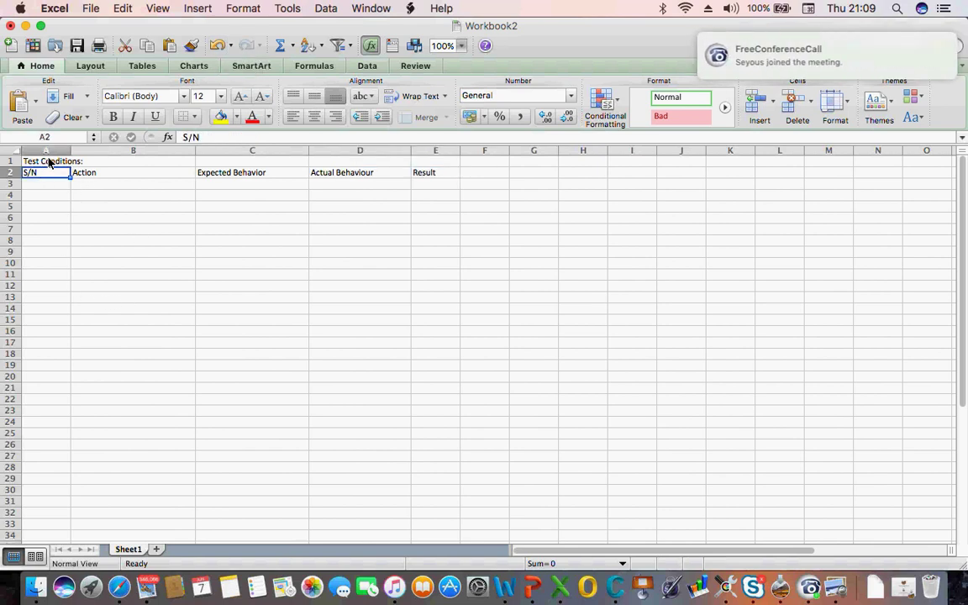
{"action": "left_click", "coordinate": [52, 162]}
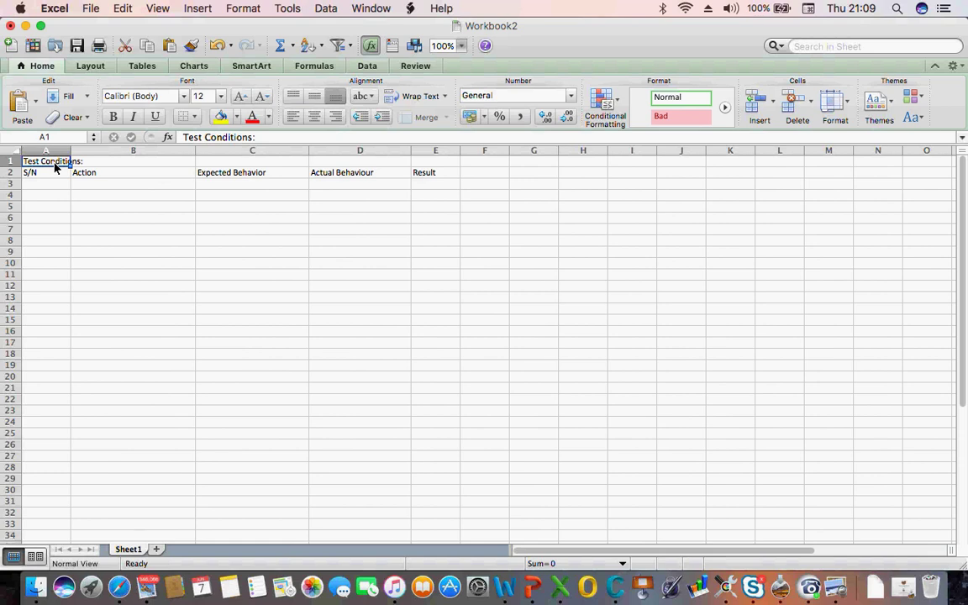
{"action": "left_click", "coordinate": [277, 141]}
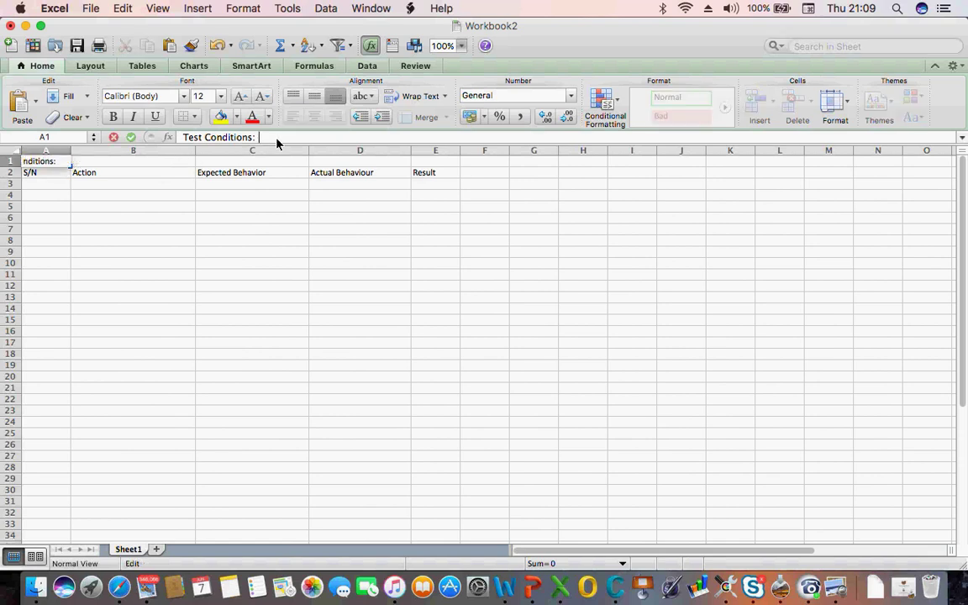
{"action": "type", "text": "Registration"}
{"action": "key", "text": "Return"}
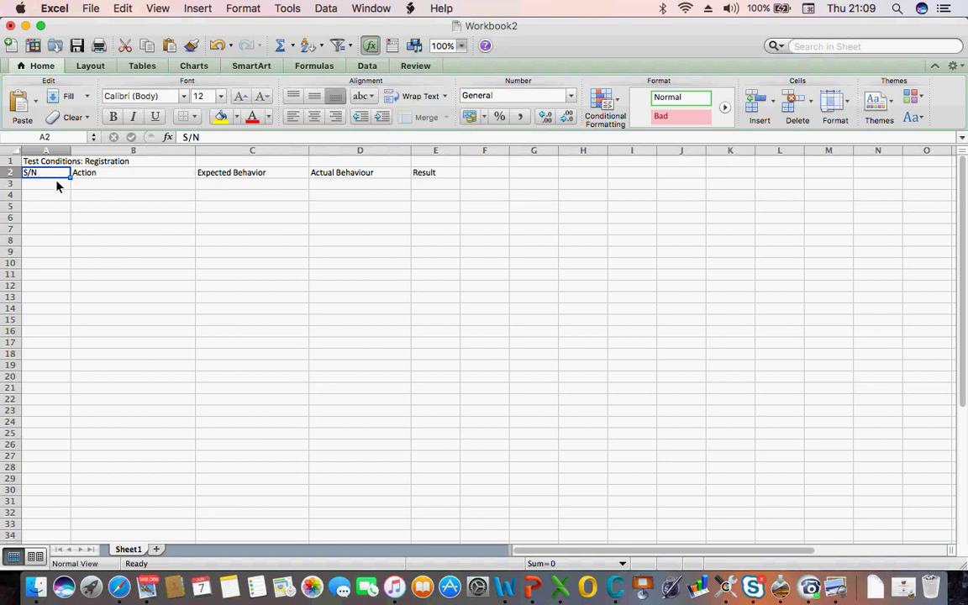
Enter S/N 1 in A3 and the action 'Go to giftrete.com' in B3
{"action": "left_click", "coordinate": [46, 187]}
{"action": "type", "text": "1"}
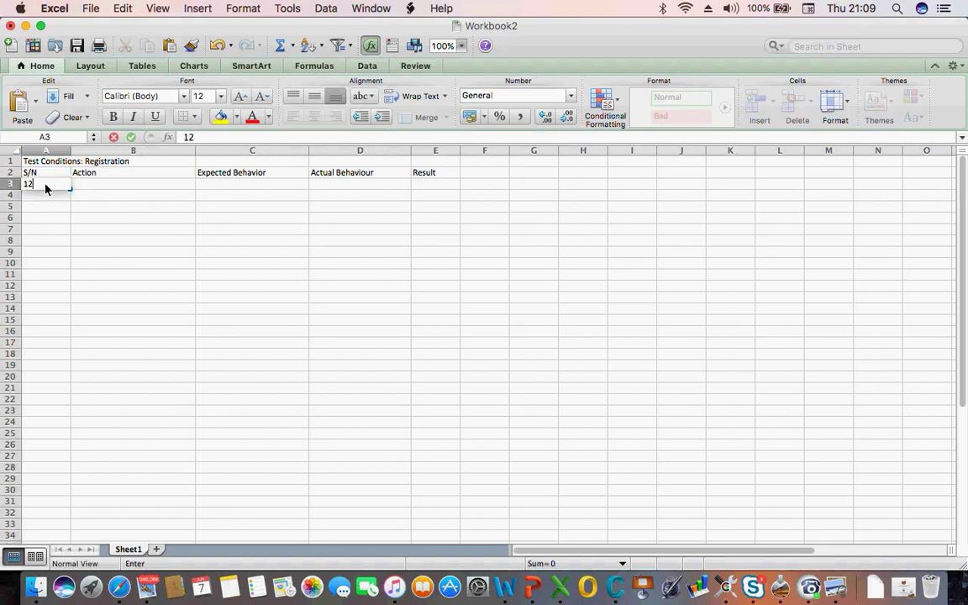
{"action": "left_click", "coordinate": [92, 189]}
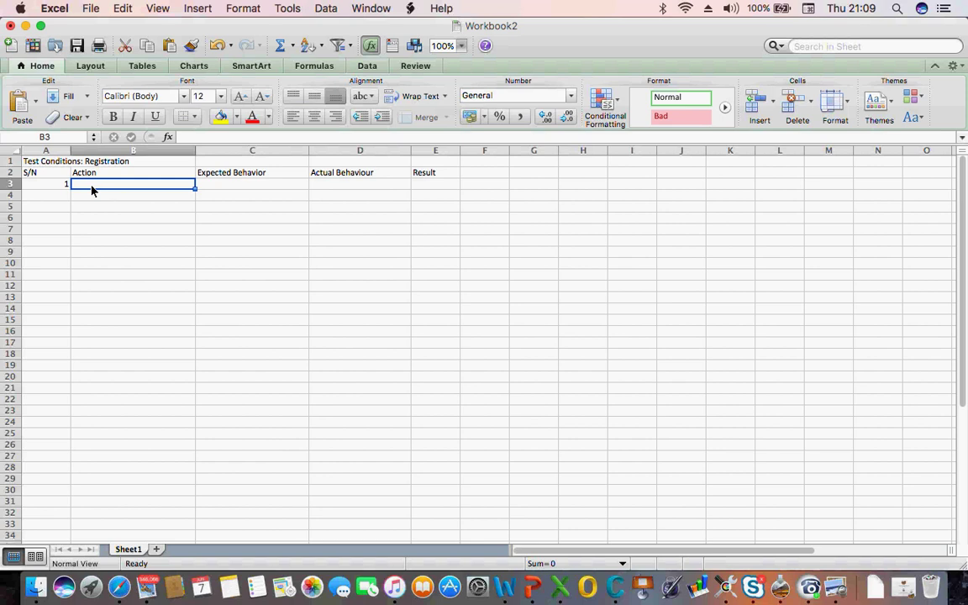
{"action": "type", "text": "Go to giftrete.com"}
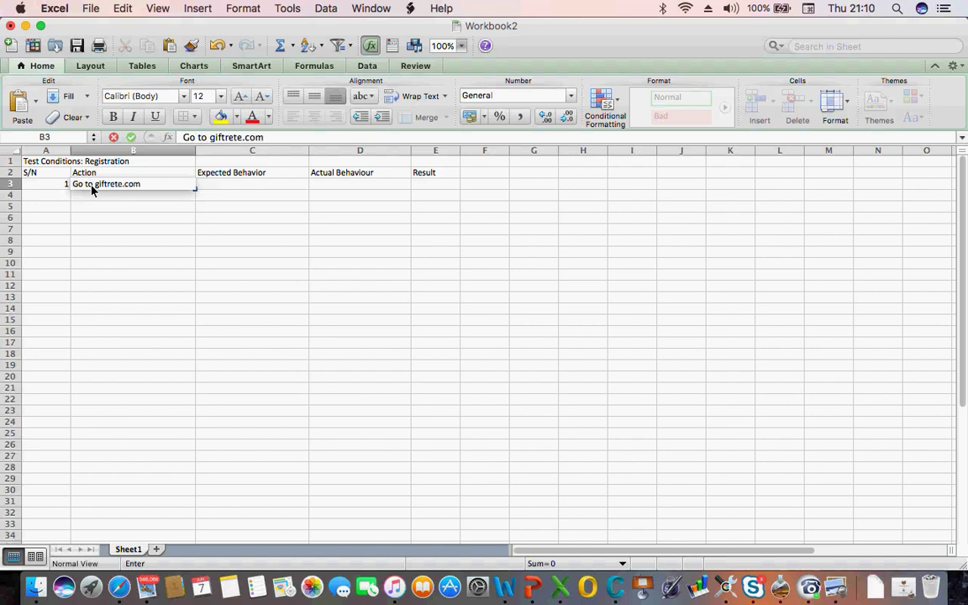
{"action": "left_click", "coordinate": [139, 219]}
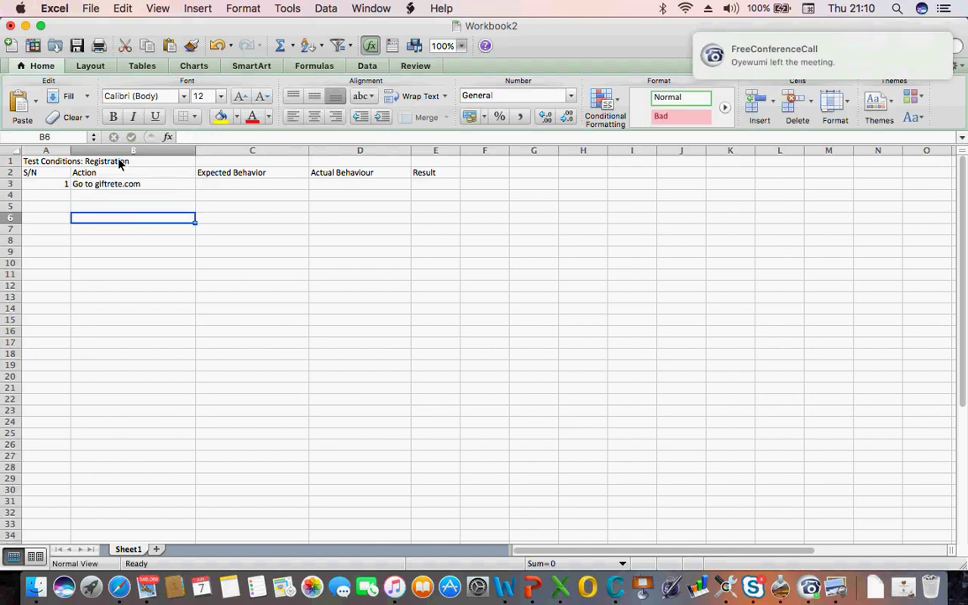
{"action": "left_click", "coordinate": [141, 184]}
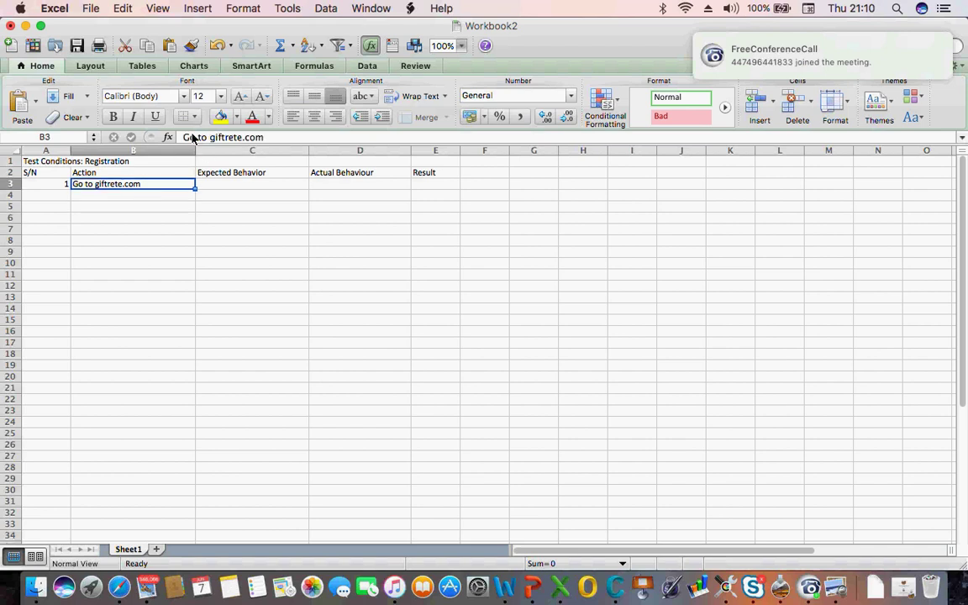
{"action": "left_click", "coordinate": [224, 189]}
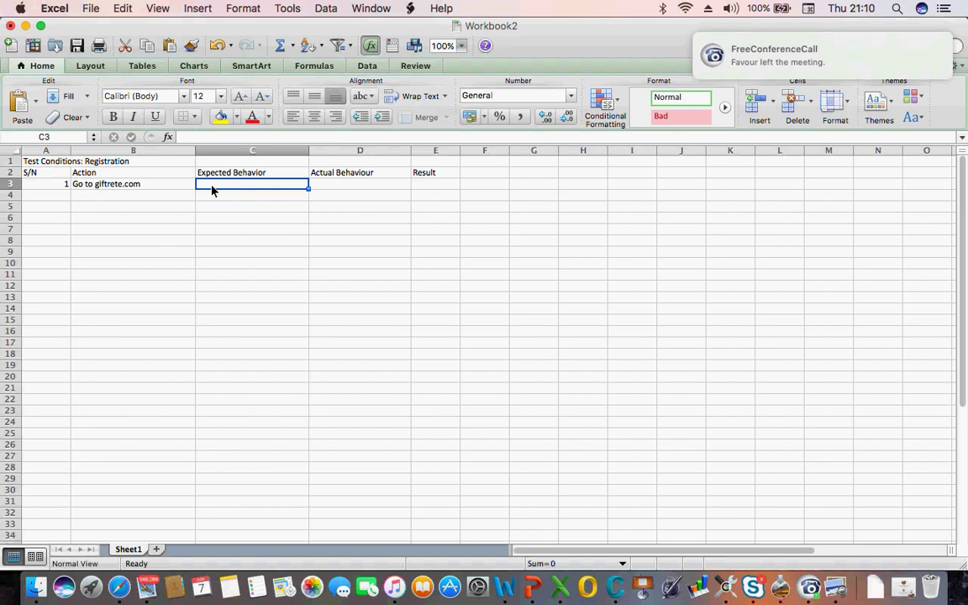
{"action": "left_click", "coordinate": [118, 586]}
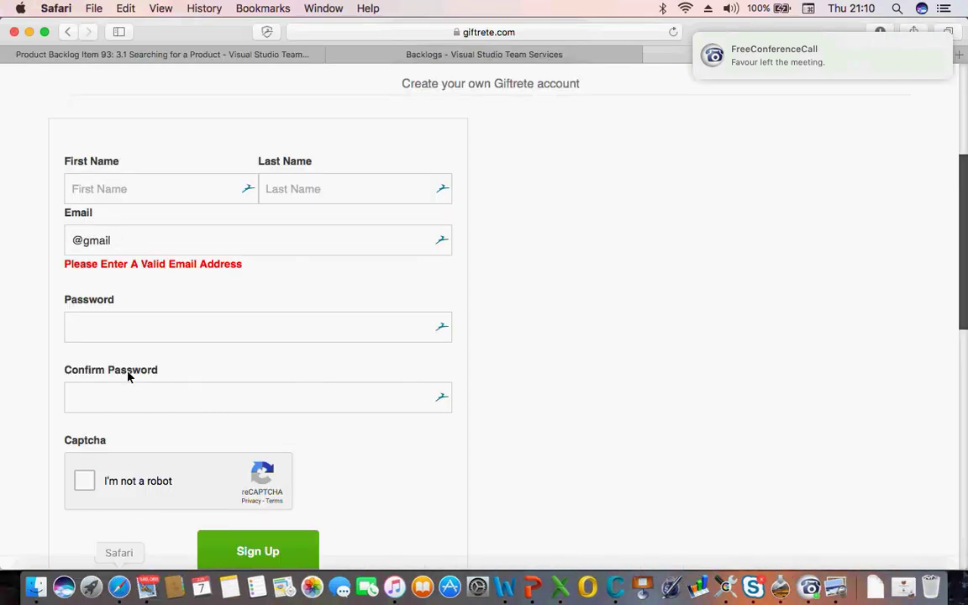
{"action": "left_click", "coordinate": [207, 55]}
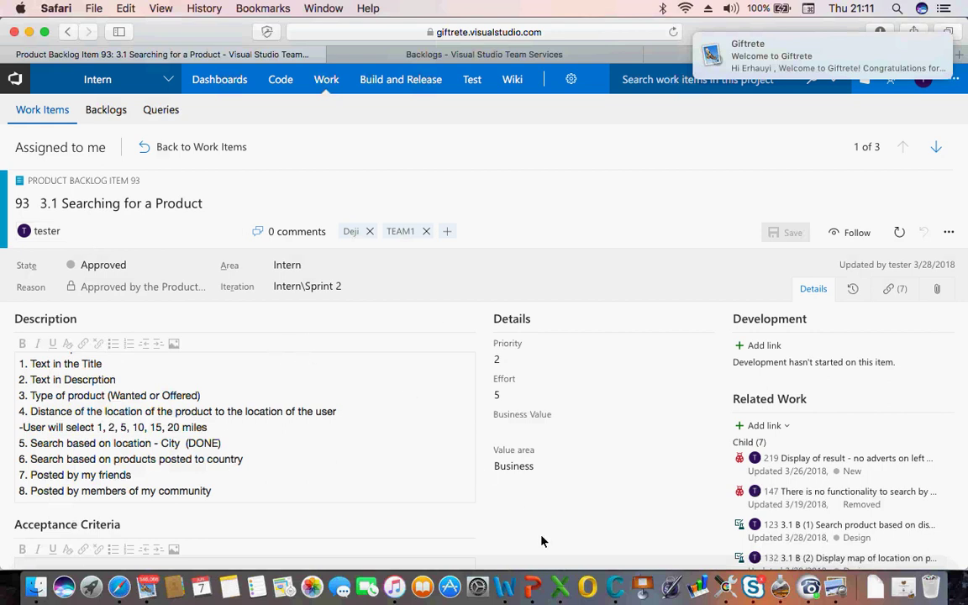
{"action": "left_click", "coordinate": [568, 588]}
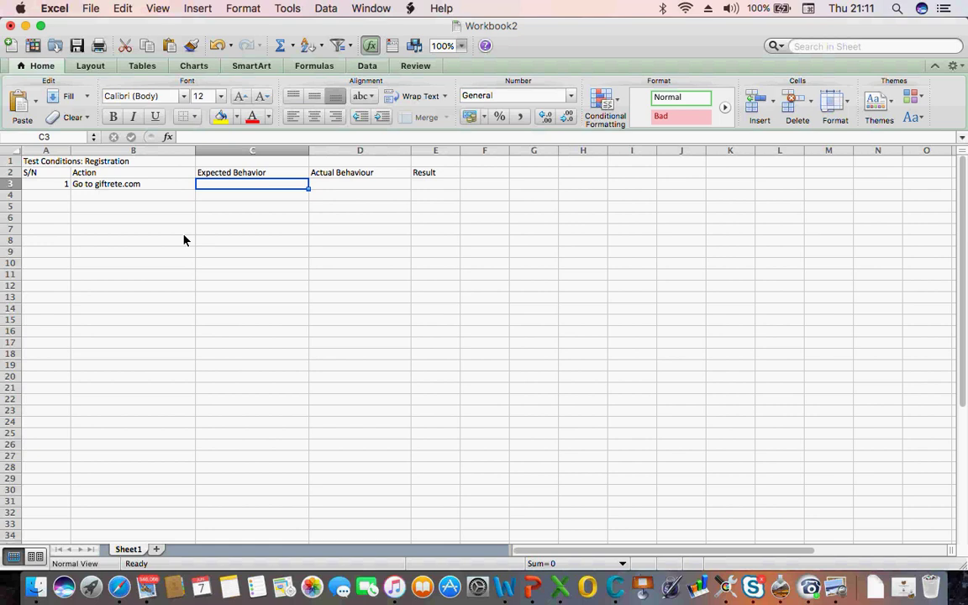
Enter 'The home page is displayed correctly' as step 1's expected behaviour in C3
{"action": "type", "text": "The p"}
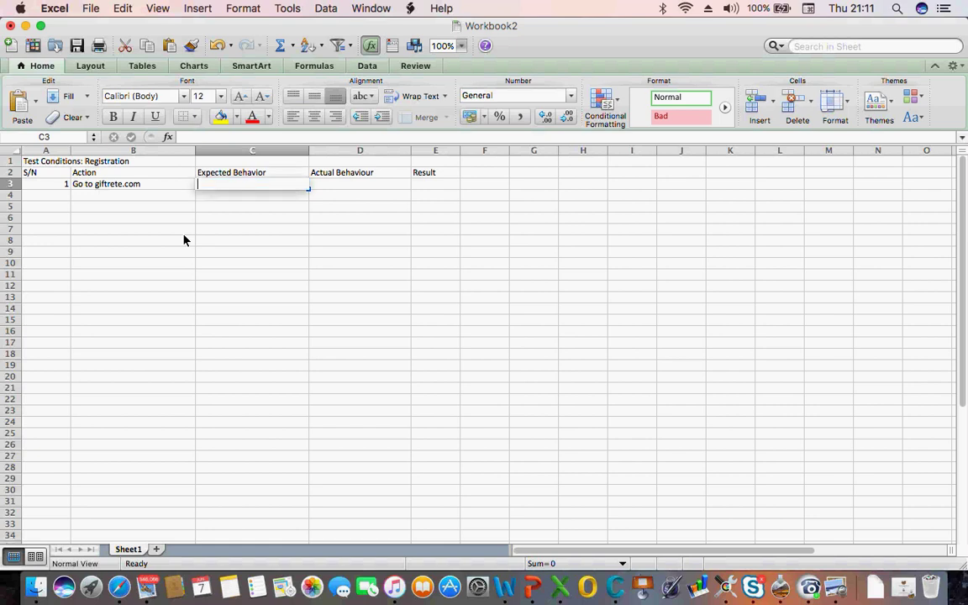
{"action": "type", "text": "age is"}
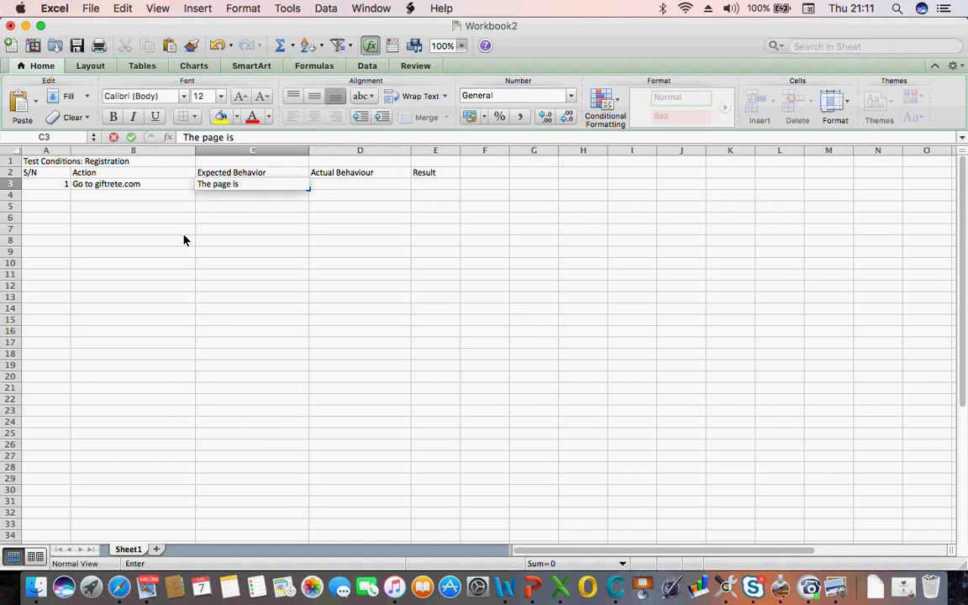
{"action": "left_click", "coordinate": [204, 138]}
{"action": "type", "text": "home page is "}
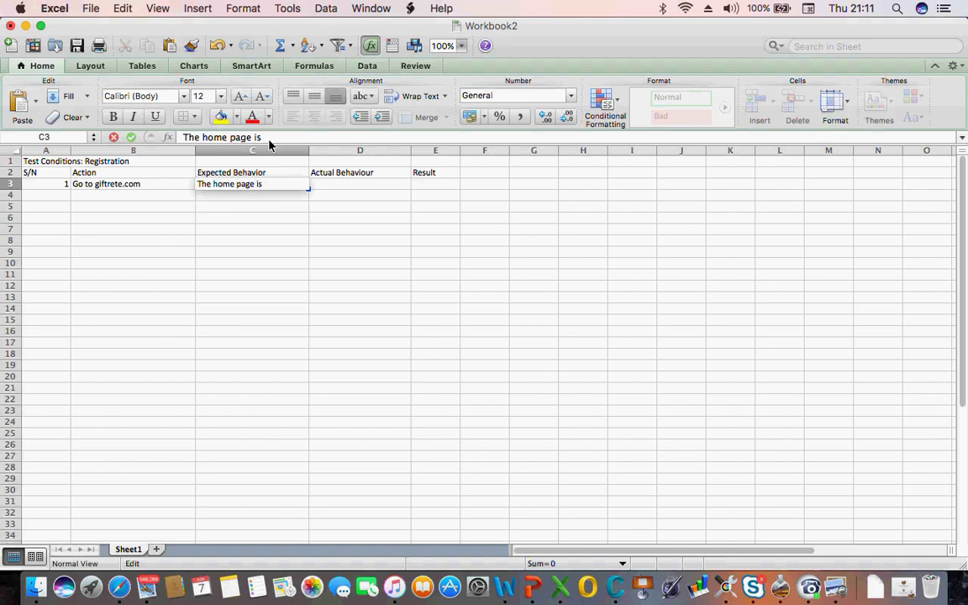
{"action": "type", "text": "displayed correct"}
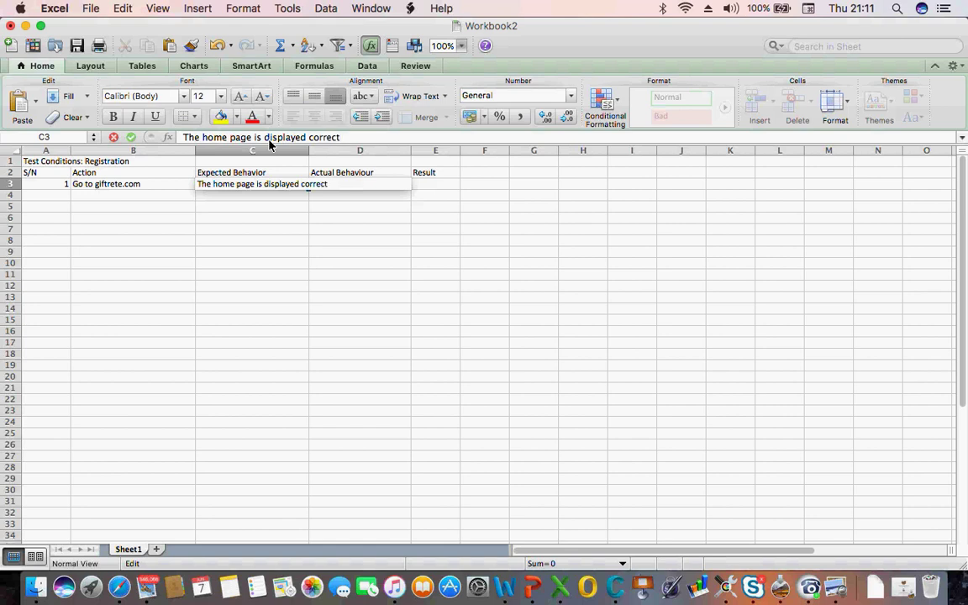
{"action": "type", "text": "ly"}
{"action": "key", "text": "Return"}
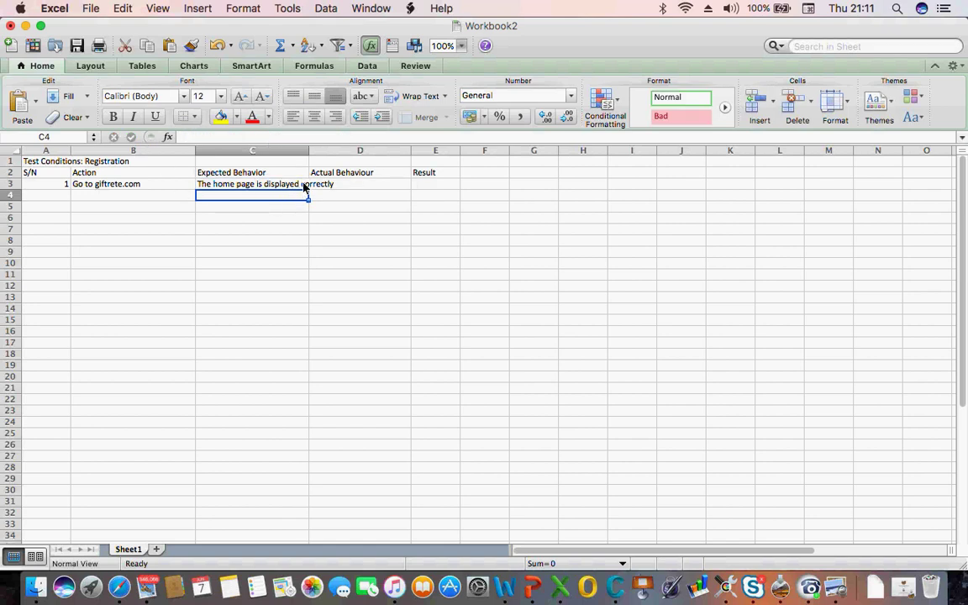
{"action": "left_click", "coordinate": [340, 177]}
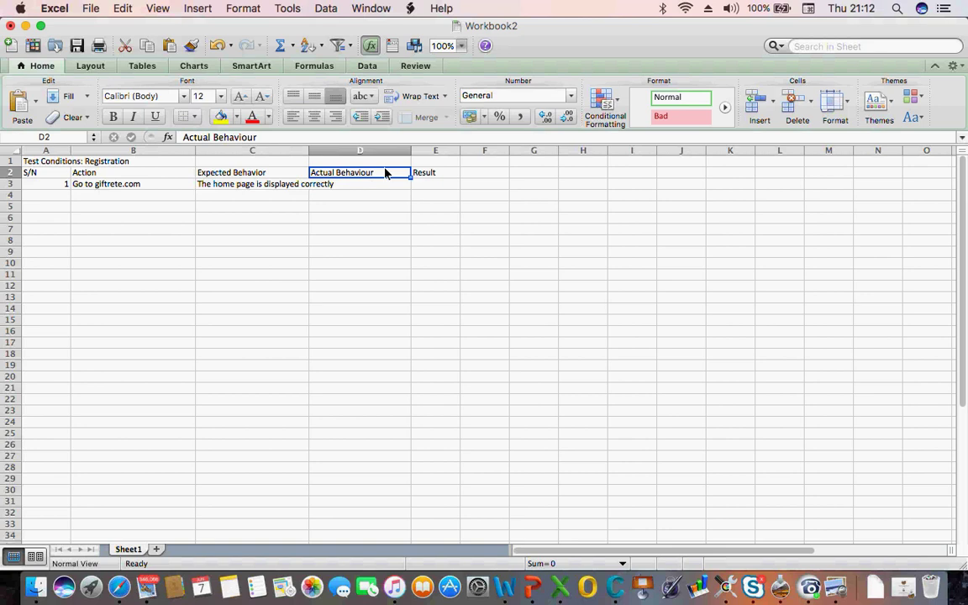
{"action": "left_click", "coordinate": [215, 188]}
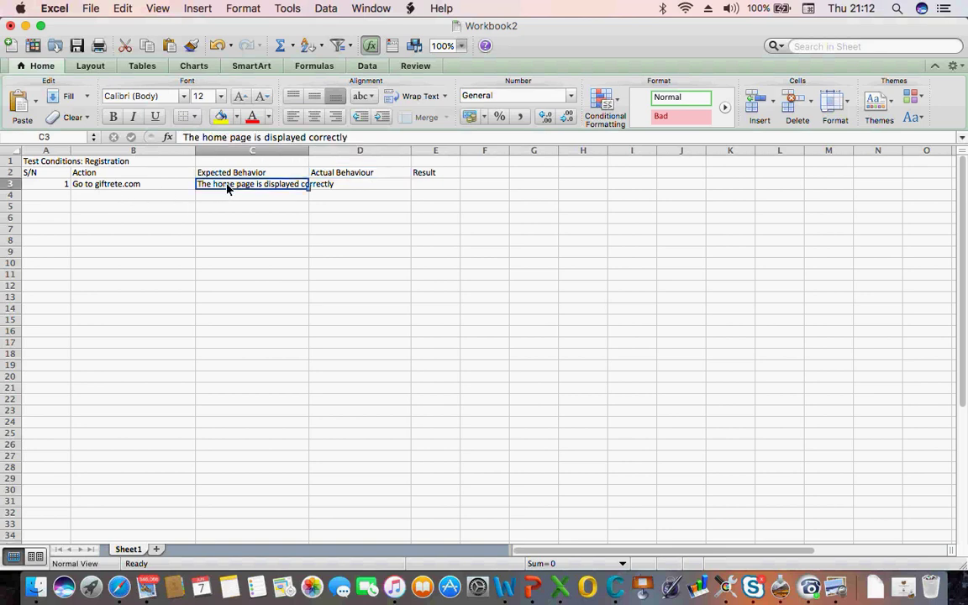
{"action": "left_click", "coordinate": [328, 186]}
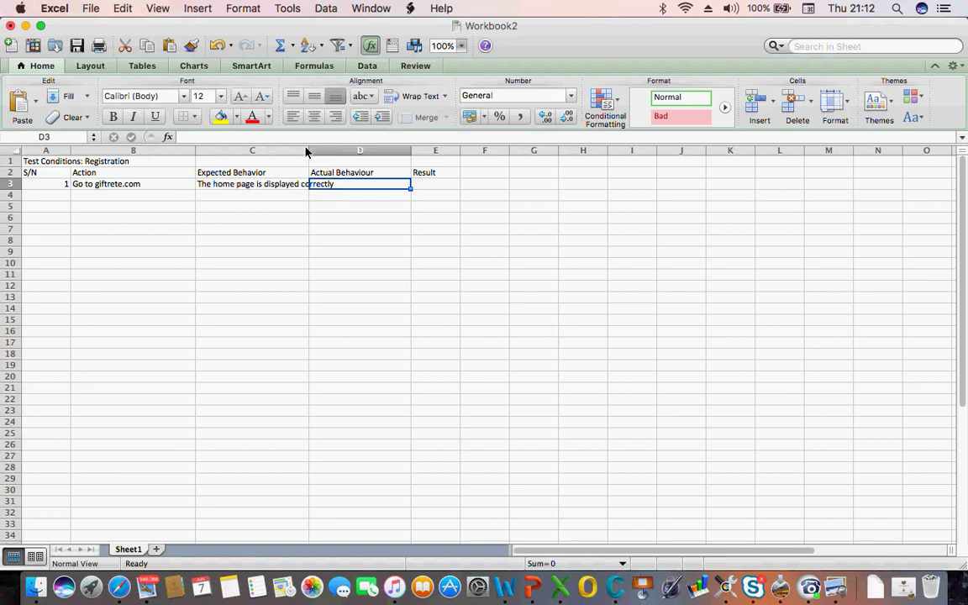
Enter S/N 2 in A4 with the action 'Click on Register link' in B4
{"action": "left_click", "coordinate": [62, 196]}
{"action": "type", "text": "2"}
{"action": "key", "text": "Tab"}
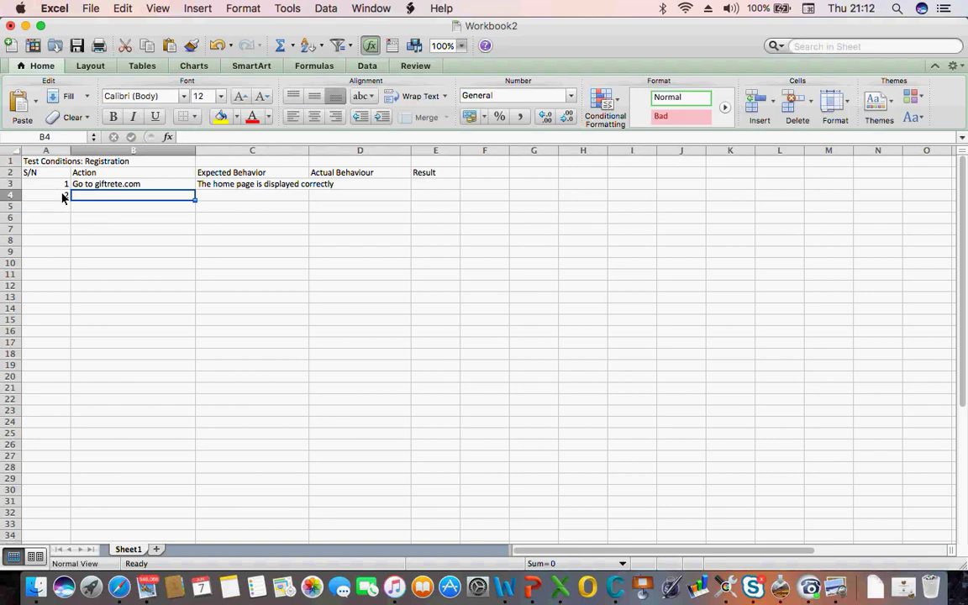
{"action": "type", "text": "Cli"}
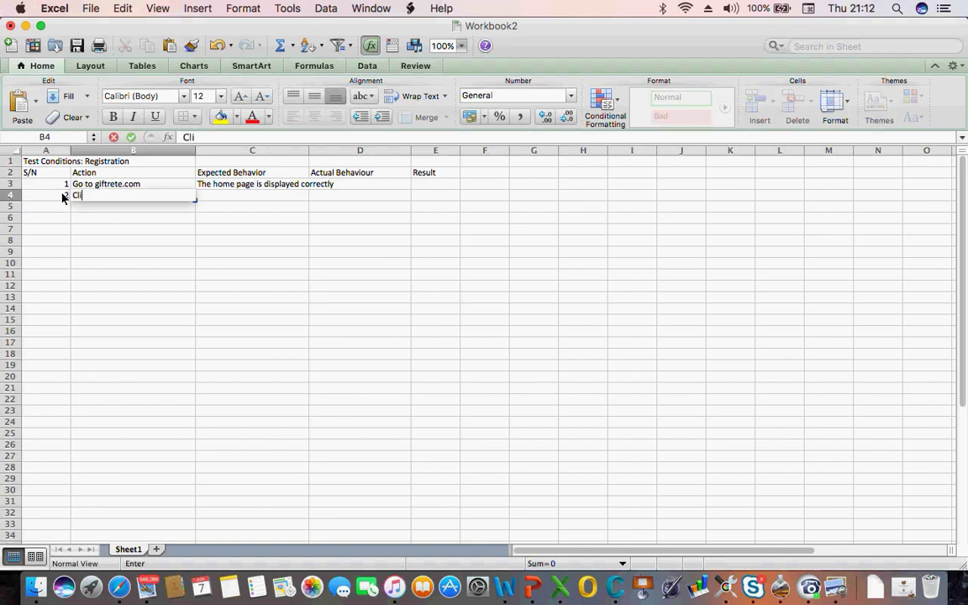
{"action": "type", "text": "ck on Regira"}
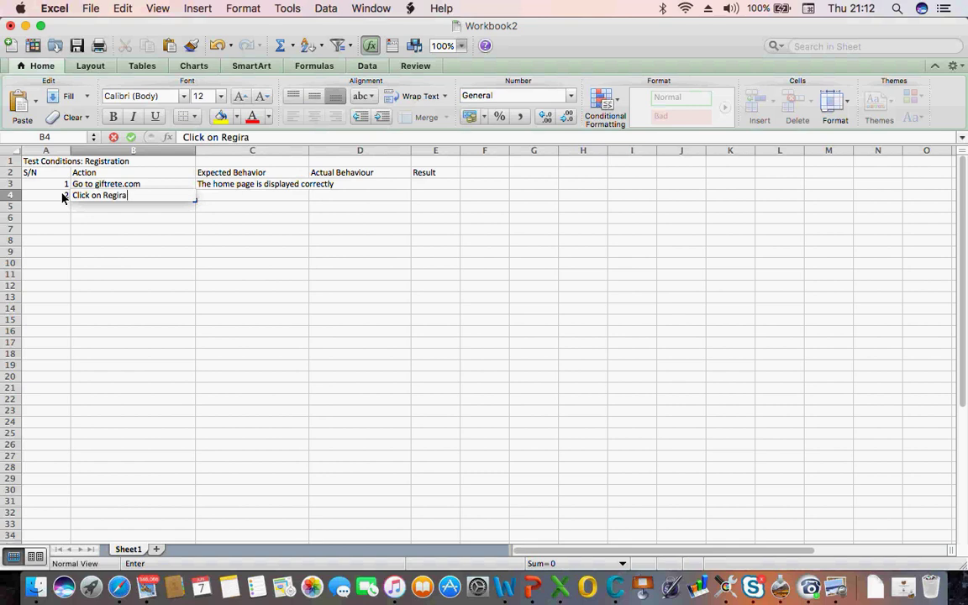
{"action": "key", "text": "BackSpace"}
{"action": "key", "text": "BackSpace"}
{"action": "type", "text": "stration"}
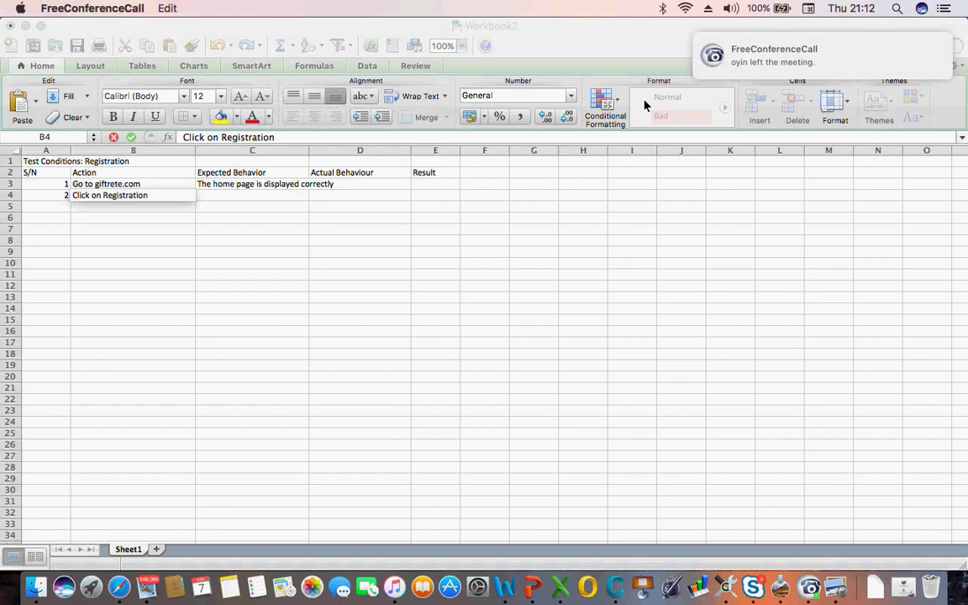
{"action": "left_click", "coordinate": [277, 137]}
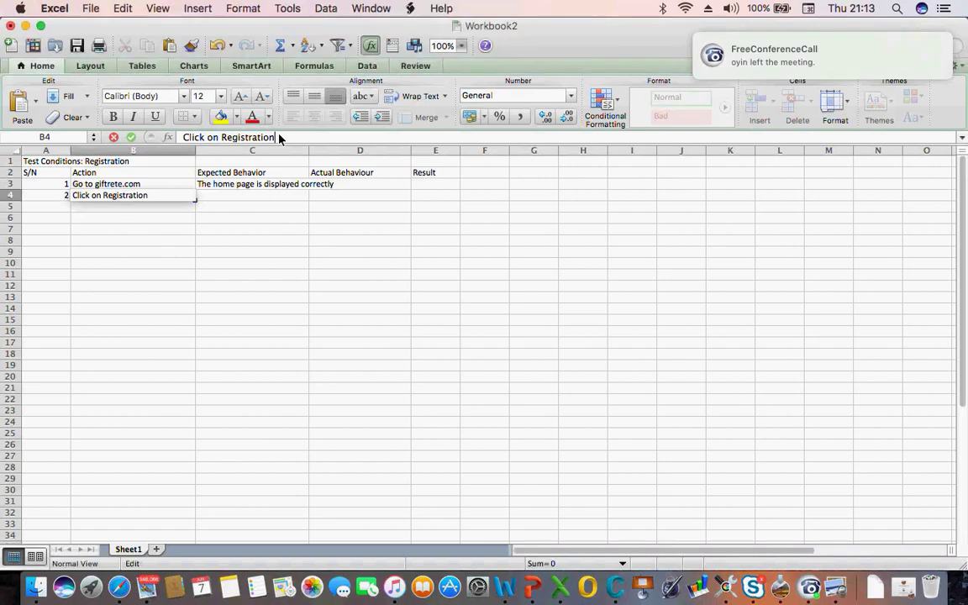
{"action": "key", "text": "BackSpace"}
{"action": "key", "text": "BackSpace"}
{"action": "key", "text": "BackSpace"}
{"action": "key", "text": "BackSpace"}
{"action": "key", "text": "BackSpace"}
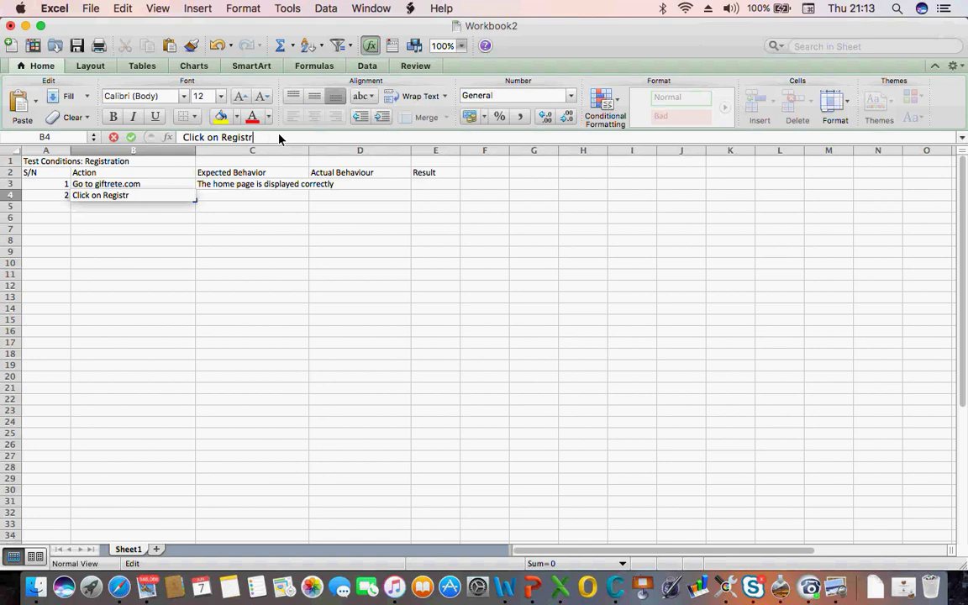
{"action": "type", "text": "er"}
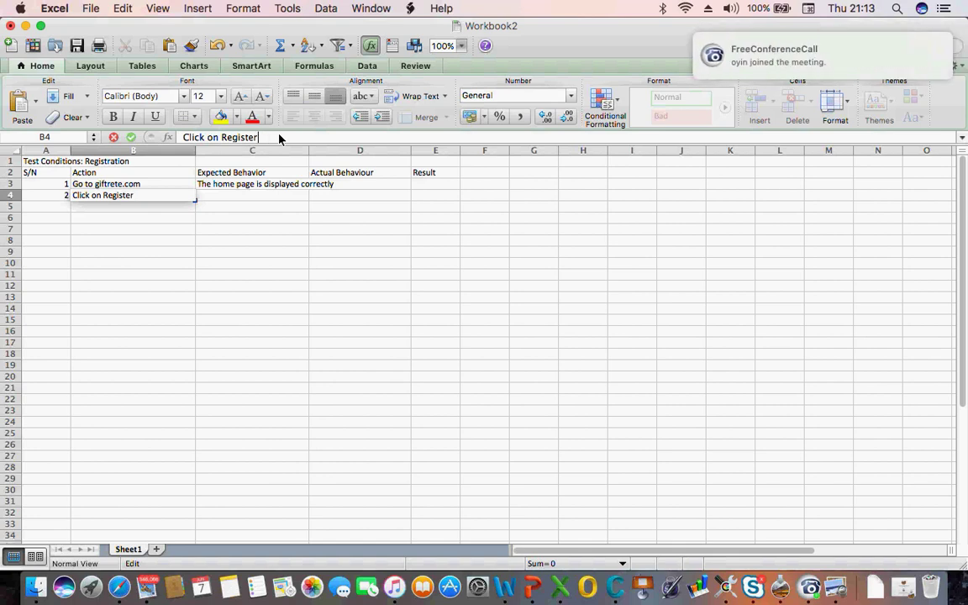
{"action": "type", "text": " link"}
{"action": "left_click", "coordinate": [247, 202]}
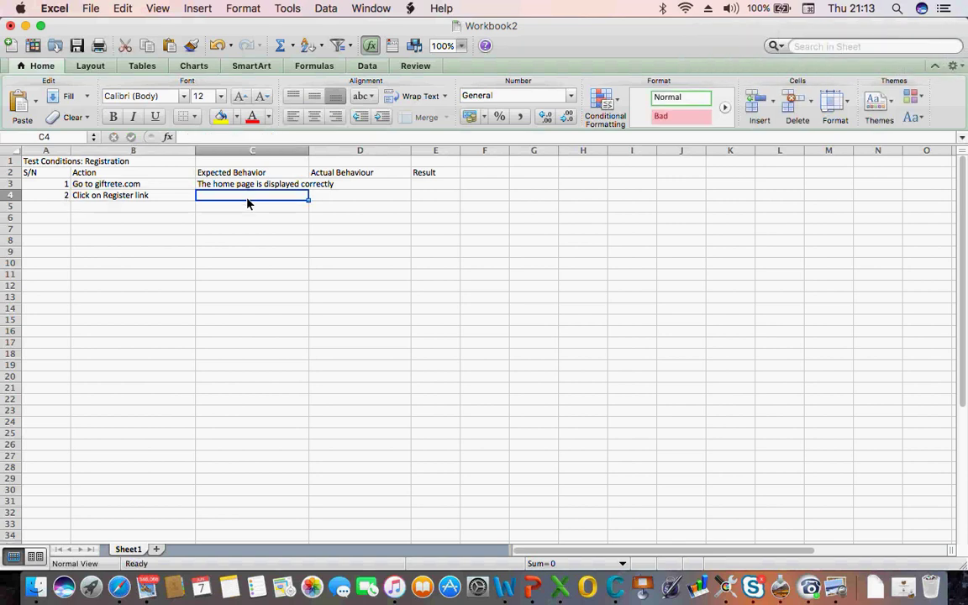
Enter 'The registration page is displayed' as step 2's expected behaviour, then switch to Safari
{"action": "type", "text": "The re"}
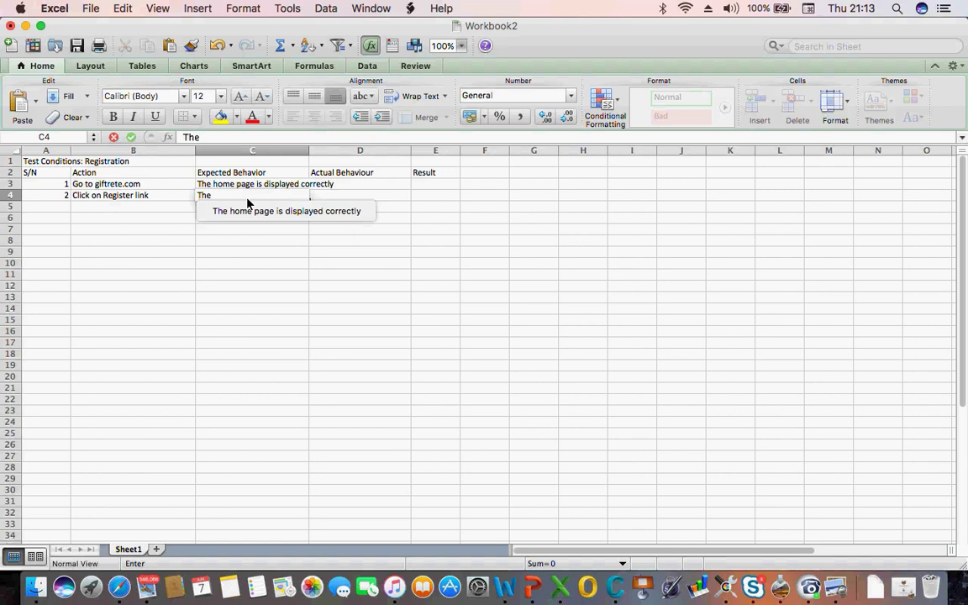
{"action": "type", "text": "stration"}
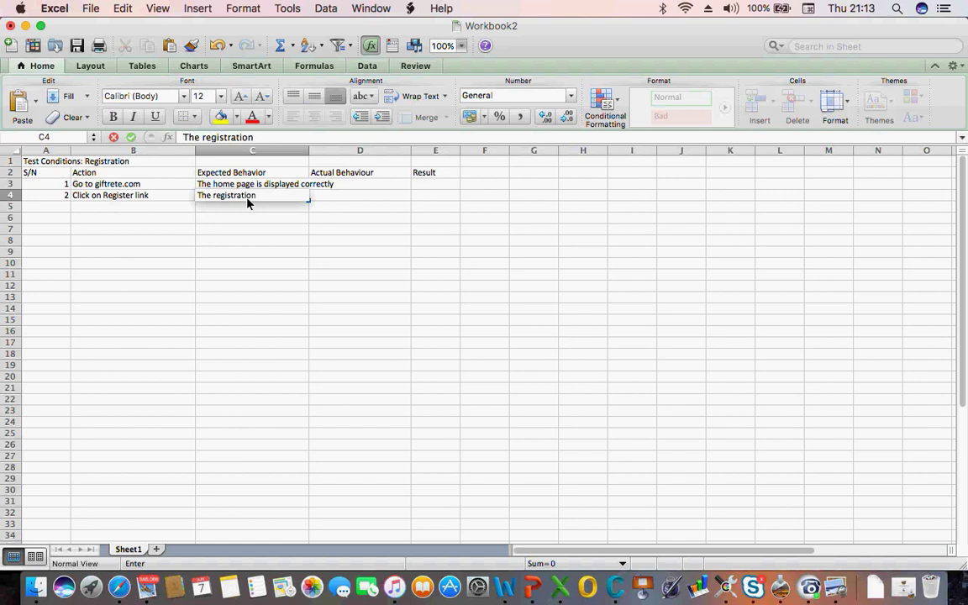
{"action": "type", "text": " page is displayed"}
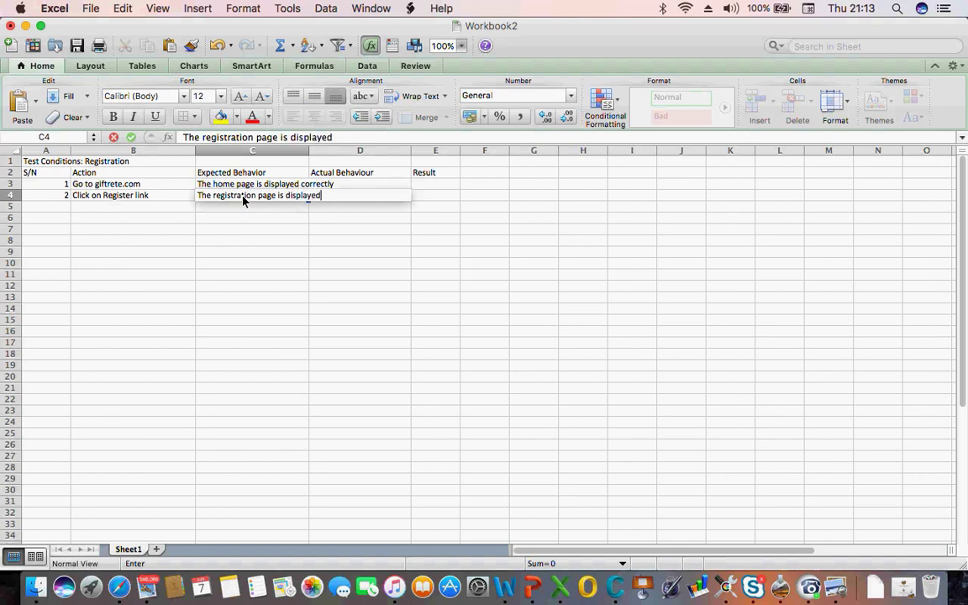
{"action": "key", "text": "Return"}
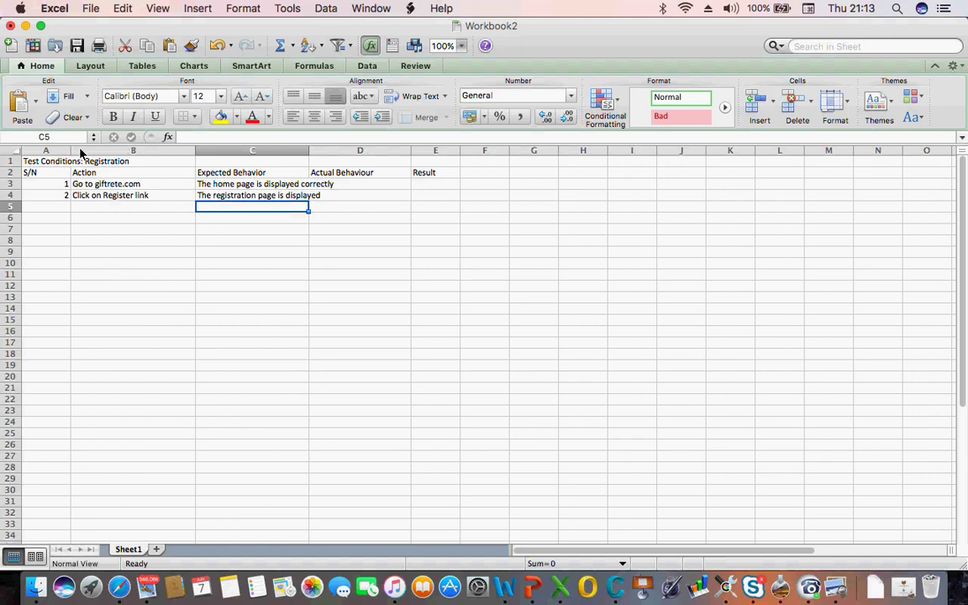
{"action": "left_click", "coordinate": [97, 173]}
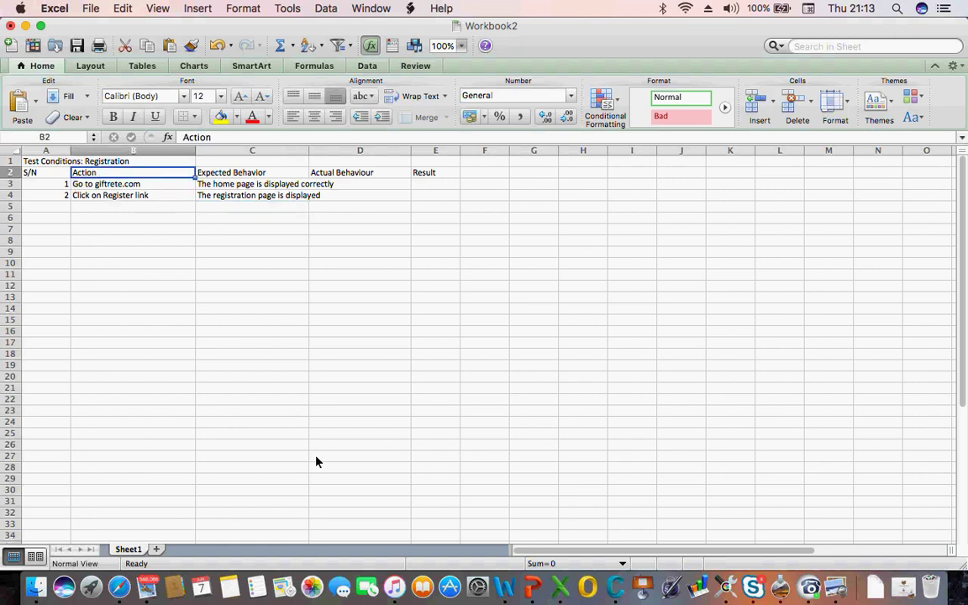
{"action": "left_click", "coordinate": [115, 579]}
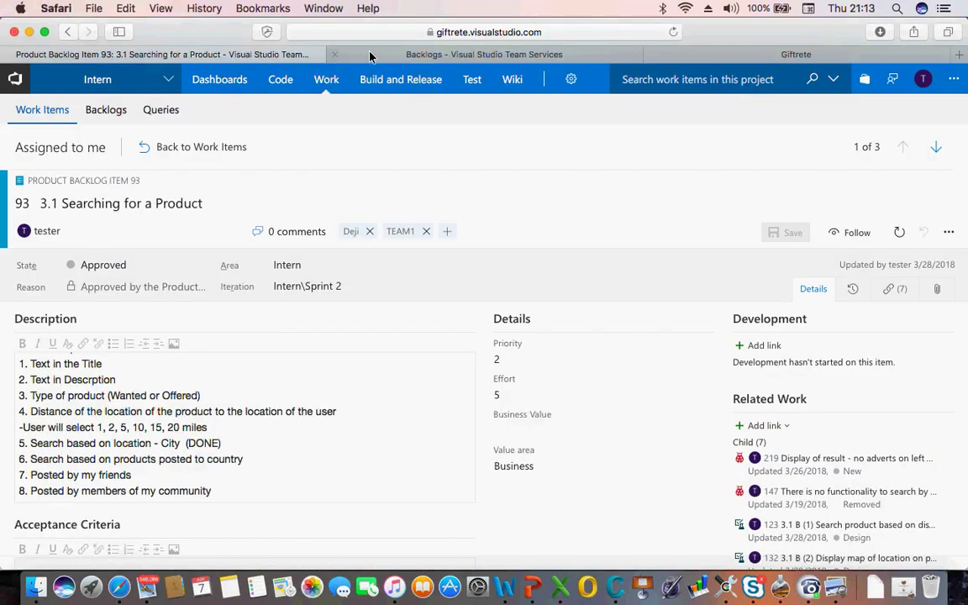
Review the Backlogs page and the Giftrete sign-up form in Visual Studio Team Services, then return to Excel
{"action": "left_click", "coordinate": [369, 56]}
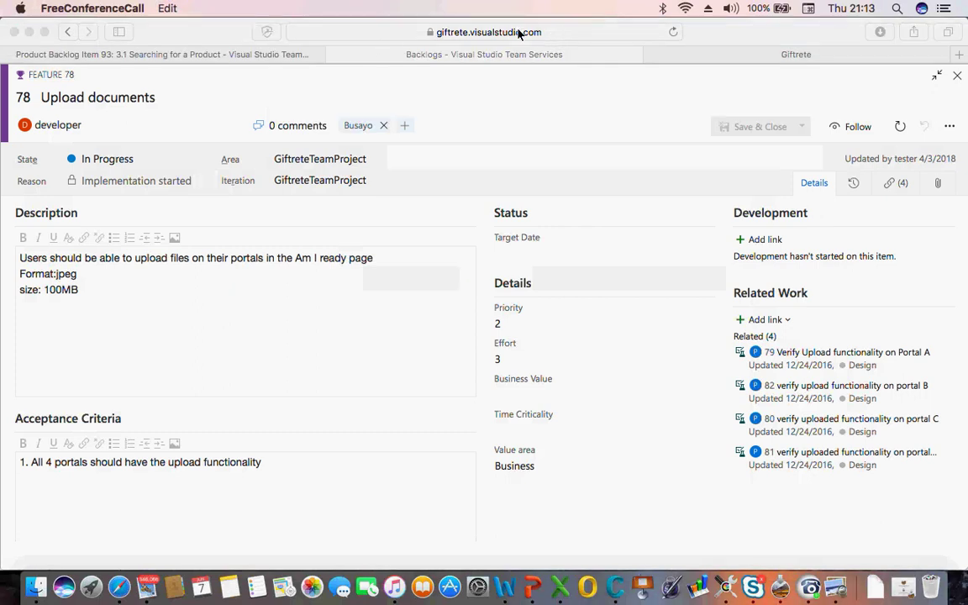
{"action": "left_click", "coordinate": [669, 56]}
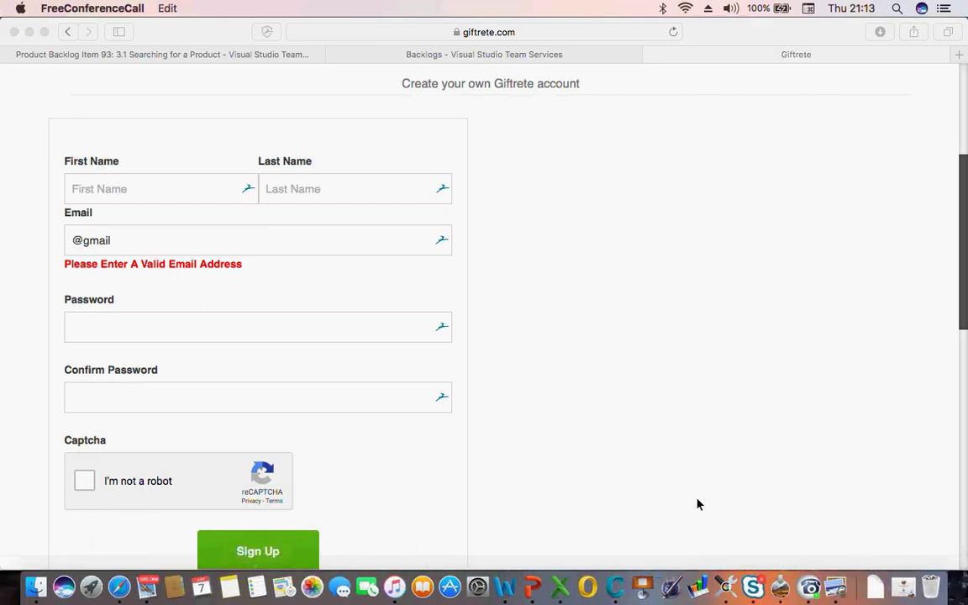
{"action": "left_click", "coordinate": [554, 577]}
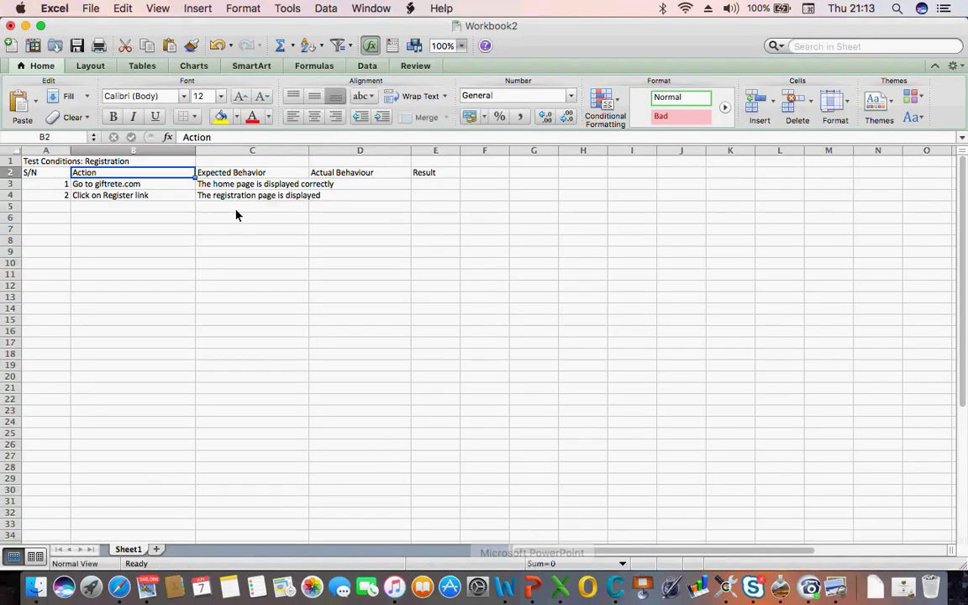
Add the section headings 'Valid Scenarios' in A12 and 'Invalid Scenarios' a few rows below
{"action": "left_click", "coordinate": [121, 159]}
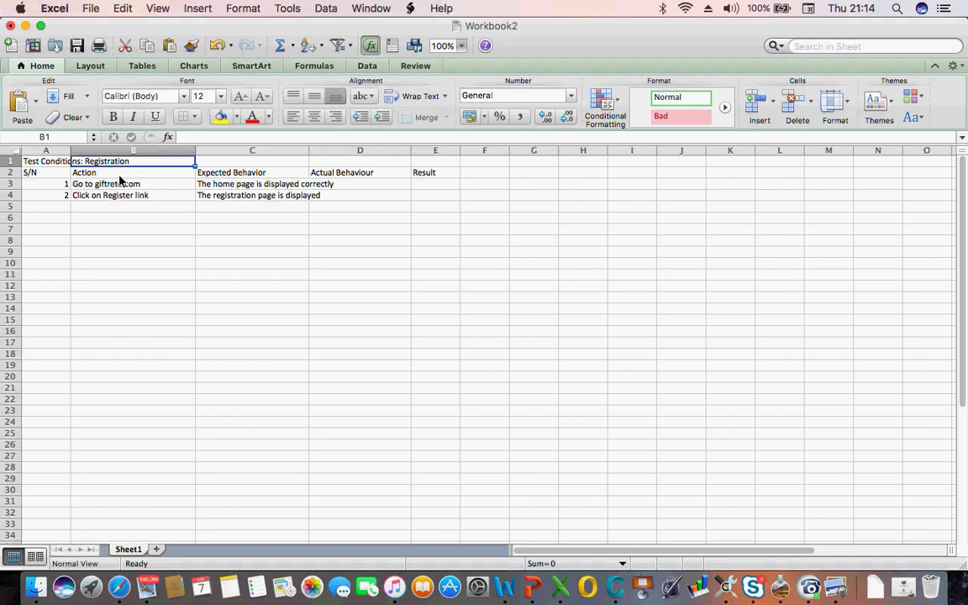
{"action": "left_click", "coordinate": [56, 287]}
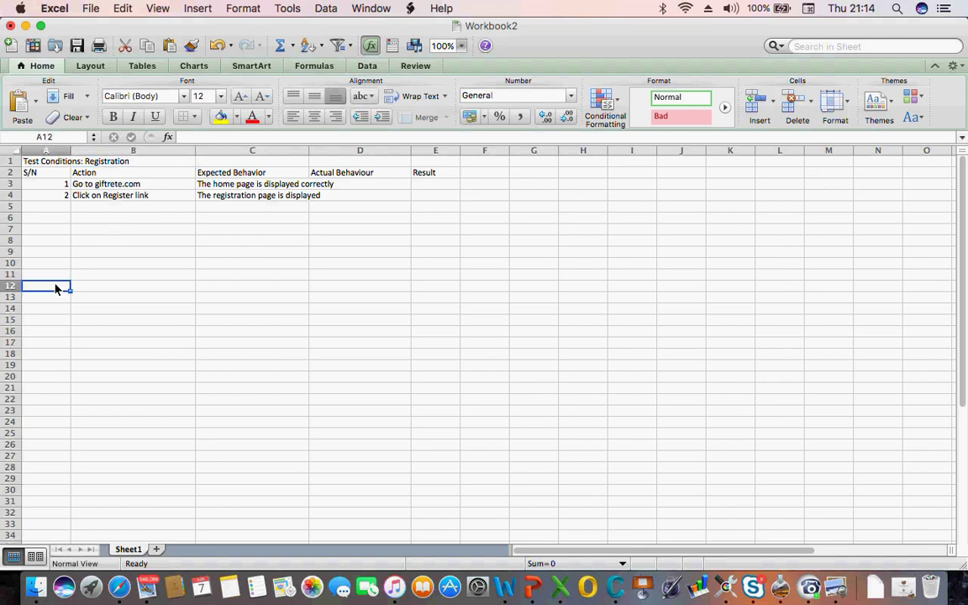
{"action": "type", "text": "Valid"}
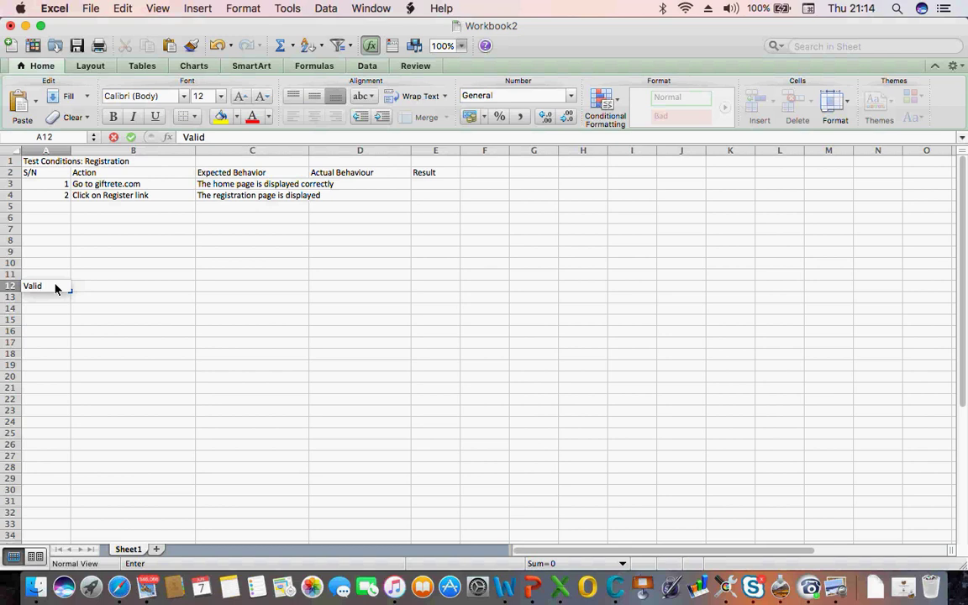
{"action": "type", "text": " Scenarios"}
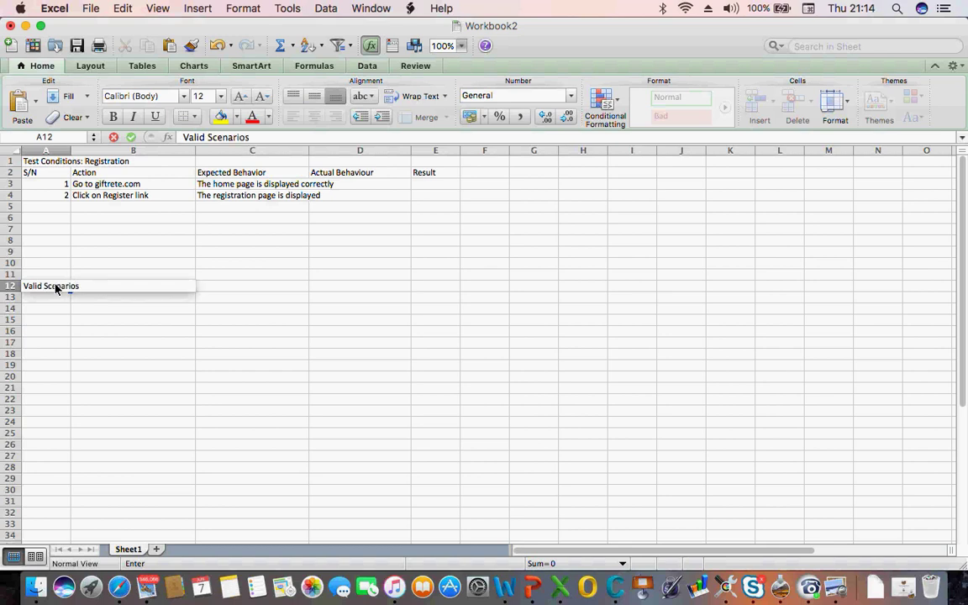
{"action": "key", "text": "Return"}
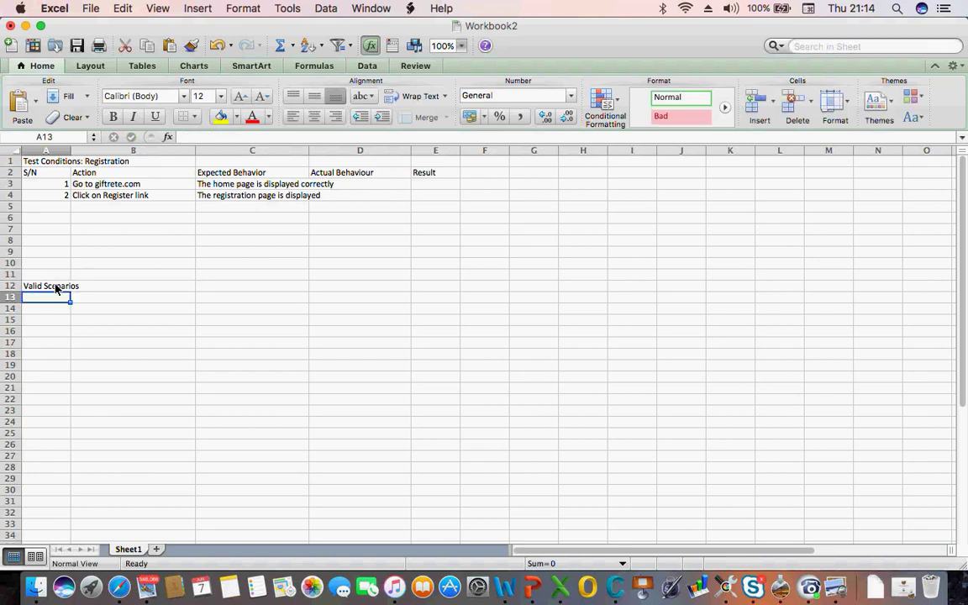
{"action": "key", "text": "Return"}
{"action": "key", "text": "Return"}
{"action": "type", "text": "Inv"}
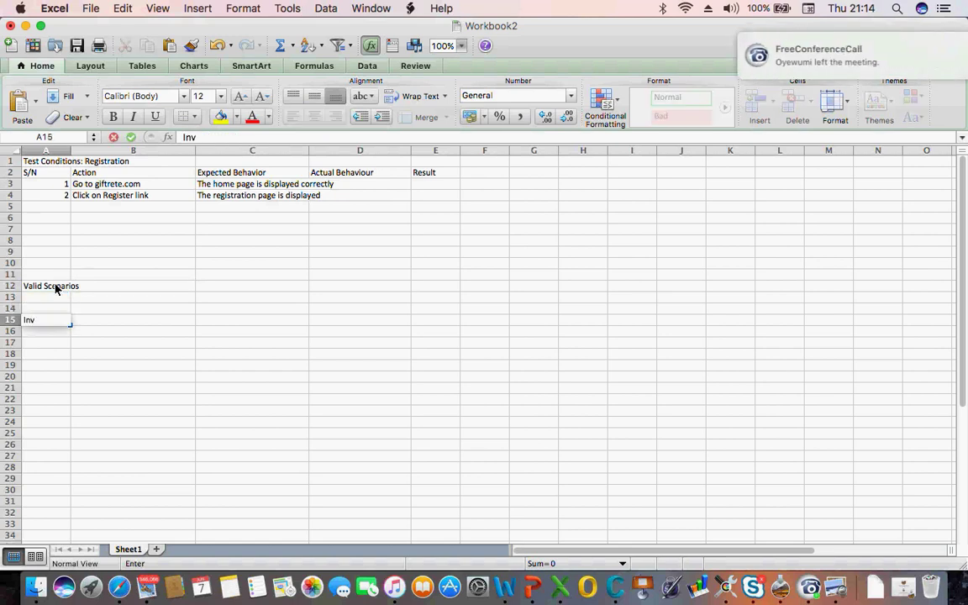
{"action": "type", "text": "alid"}
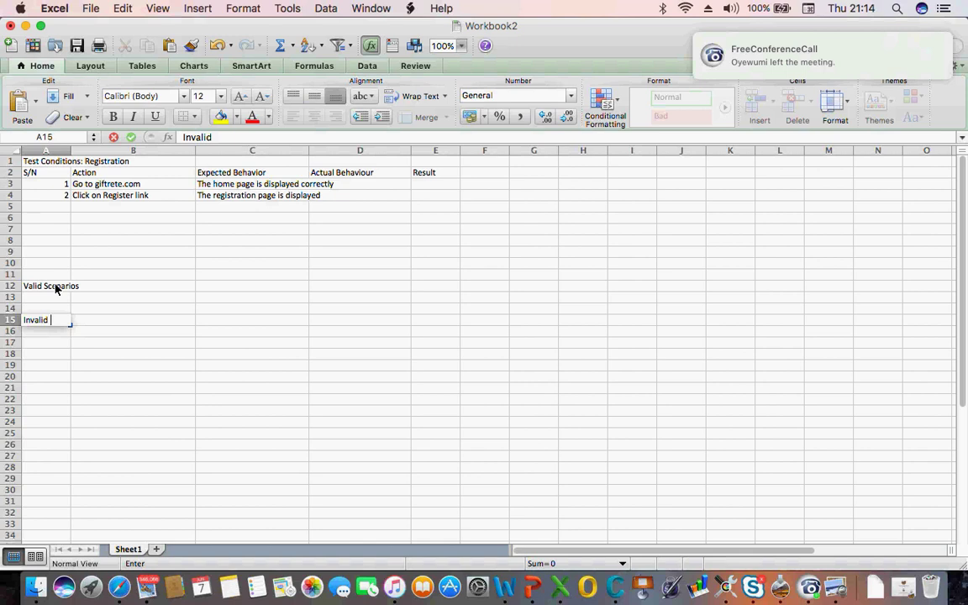
{"action": "type", "text": " Sce"}
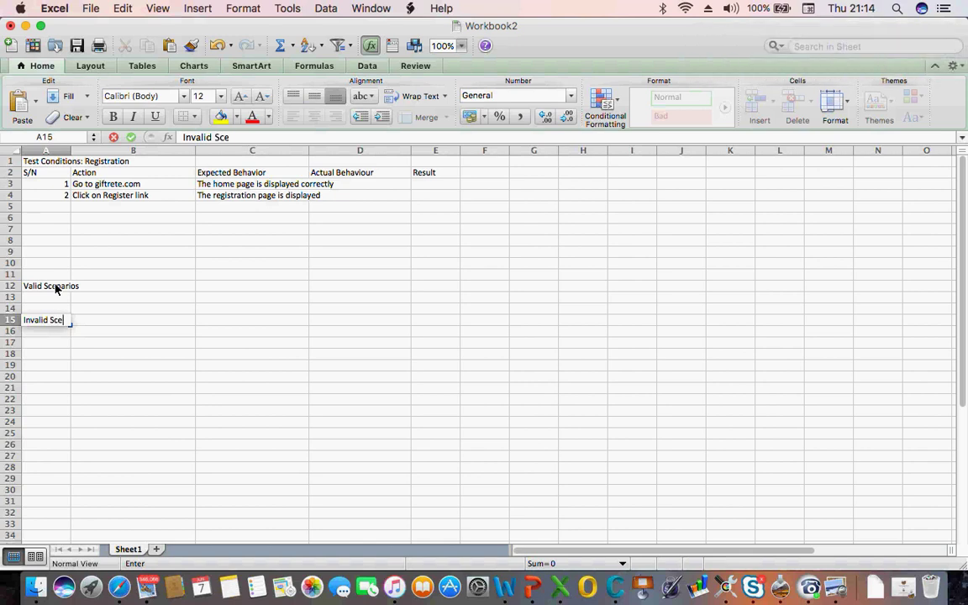
{"action": "type", "text": "narios"}
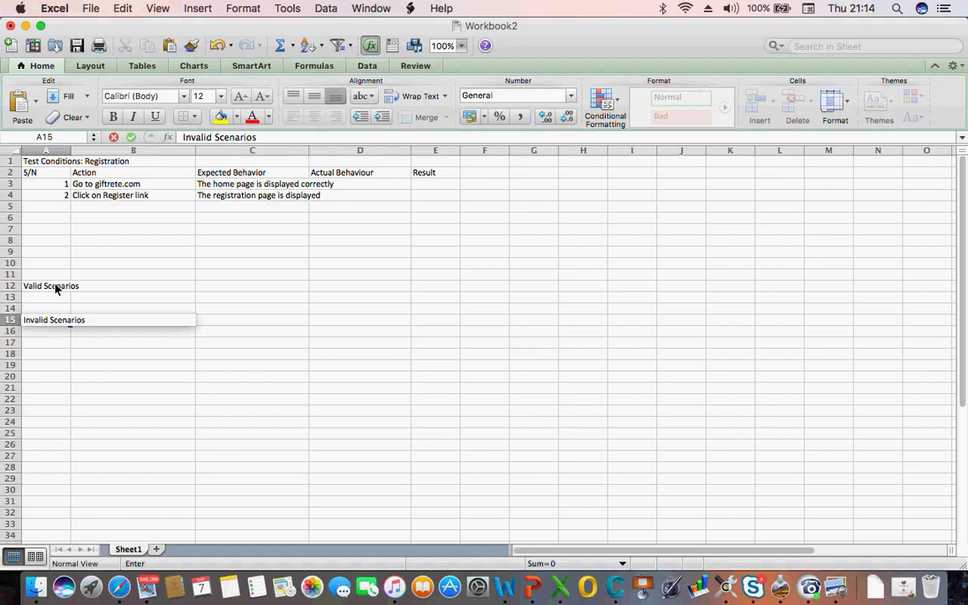
{"action": "left_click", "coordinate": [112, 301]}
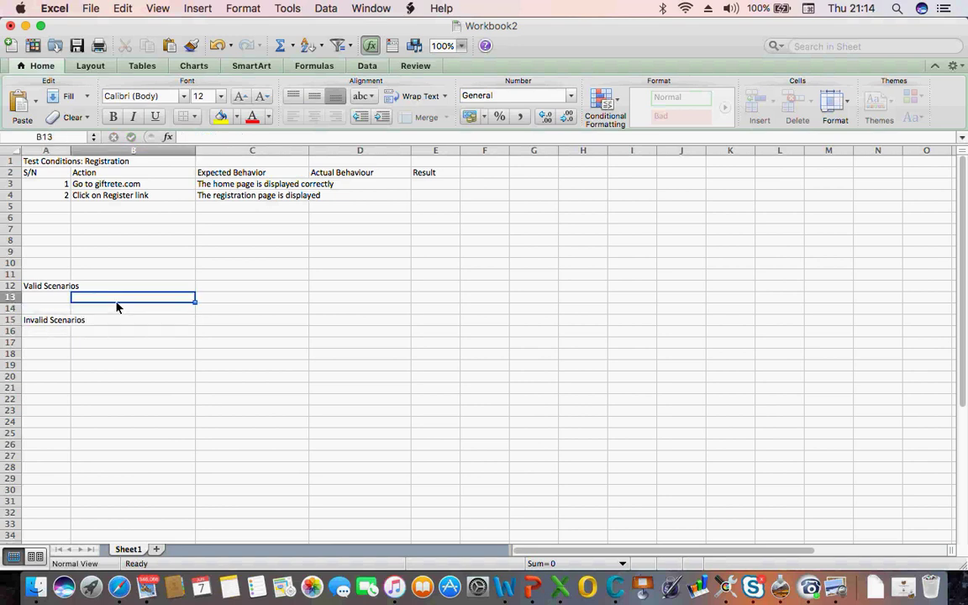
Append ' - Using Invalid Data' to the title in A1 after 'Registration'
{"action": "left_click", "coordinate": [46, 287]}
{"action": "left_click", "coordinate": [115, 161]}
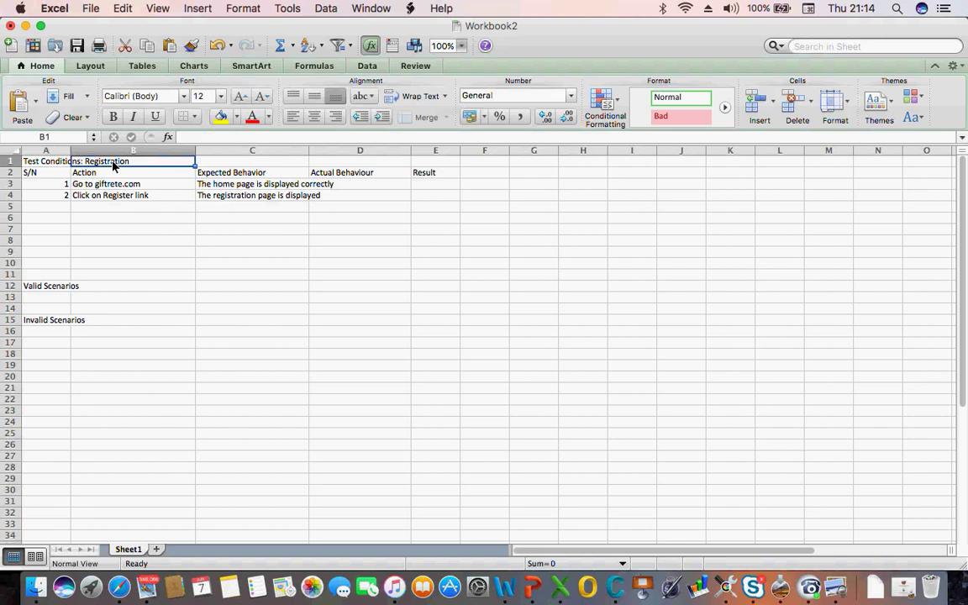
{"action": "left_click", "coordinate": [44, 163]}
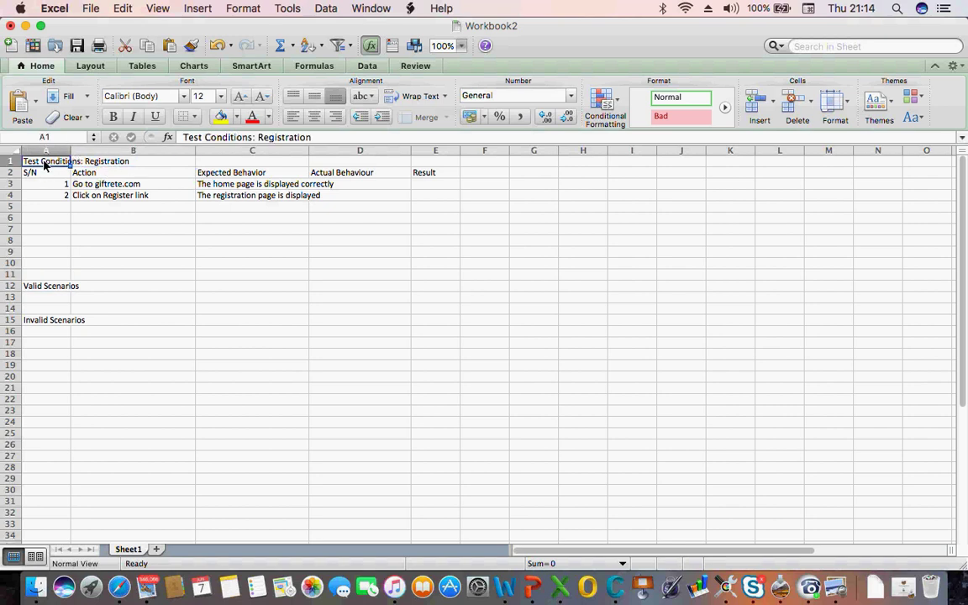
{"action": "left_click", "coordinate": [319, 139]}
{"action": "type", "text": "-"}
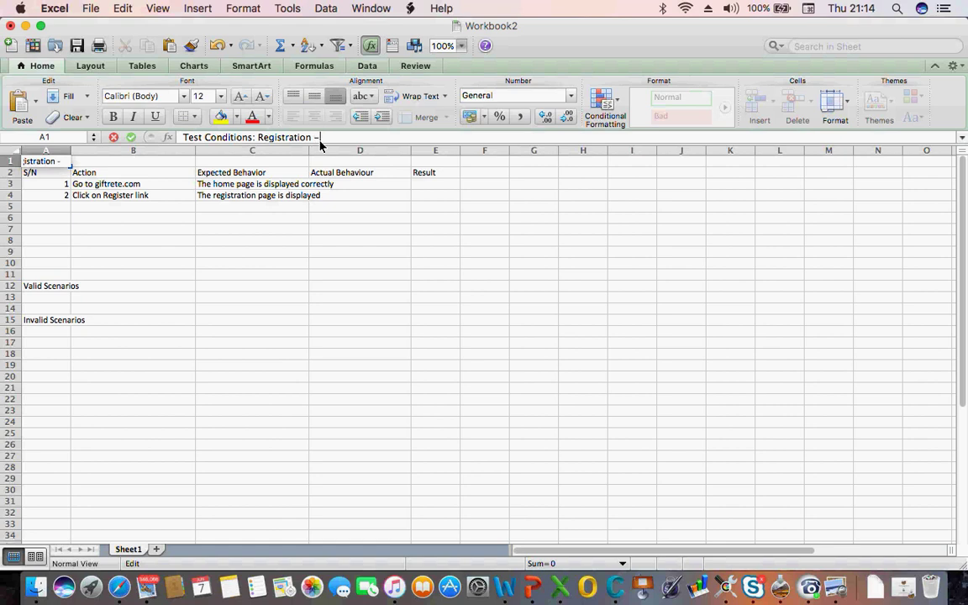
{"action": "type", "text": " Using Invalid Data"}
{"action": "key", "text": "Return"}
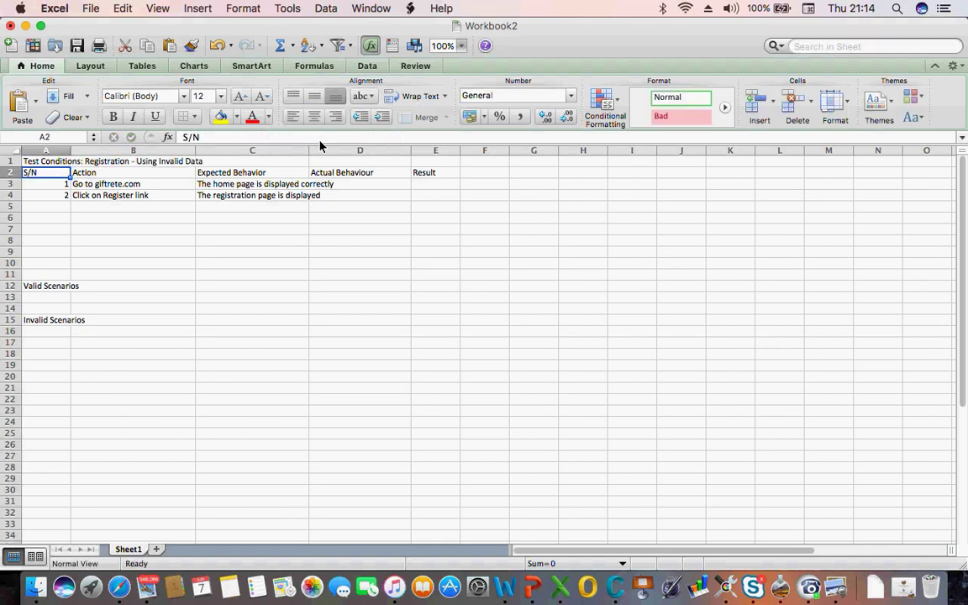
Add step 3, 'Enter invalid email address - test@gmai', expecting 'An error message is displayed'
{"action": "left_click", "coordinate": [269, 254]}
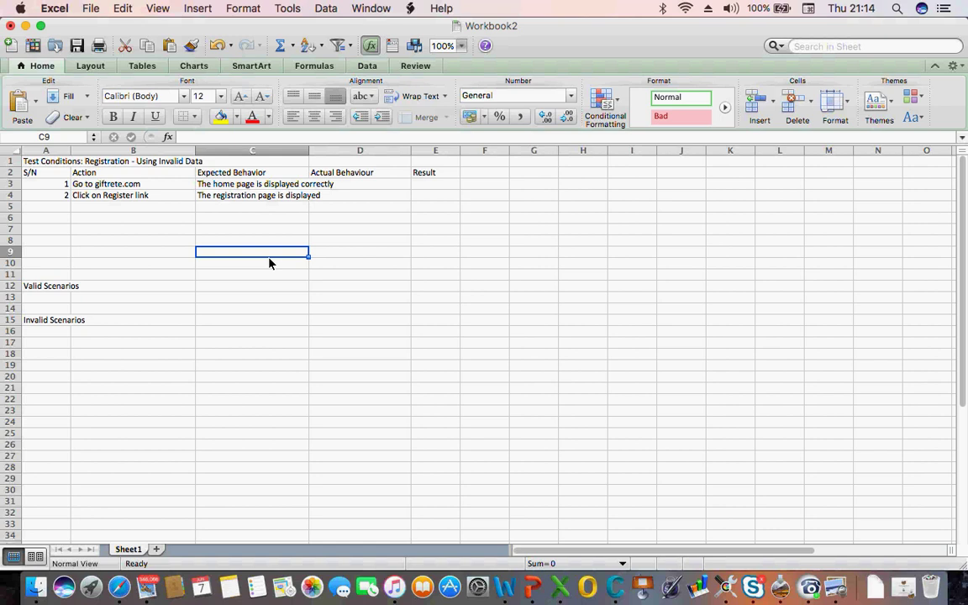
{"action": "left_click", "coordinate": [87, 199]}
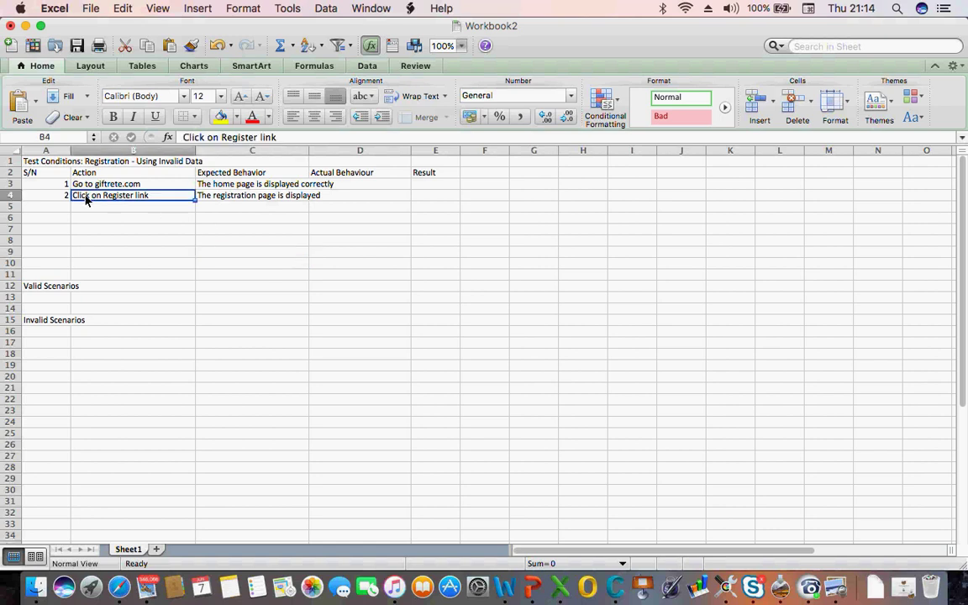
{"action": "left_click", "coordinate": [63, 210]}
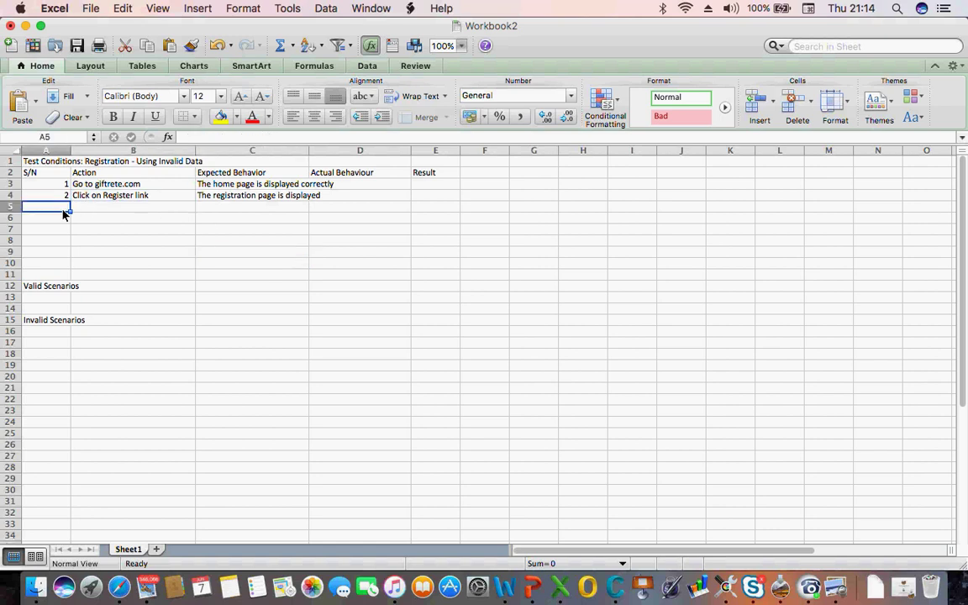
{"action": "type", "text": "2"}
{"action": "key", "text": "BackSpace"}
{"action": "type", "text": "3"}
{"action": "key", "text": "Tab"}
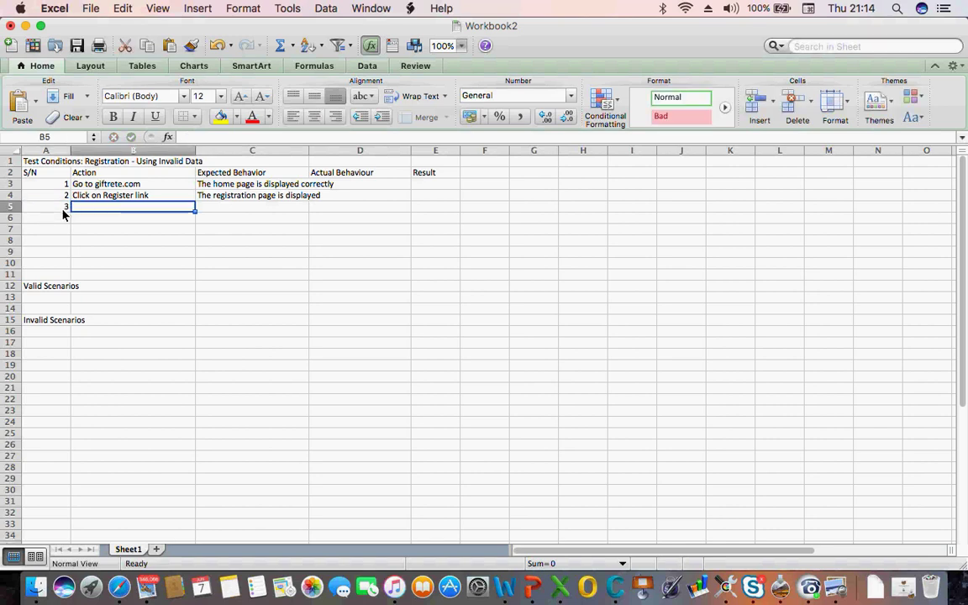
{"action": "type", "text": "Enter"}
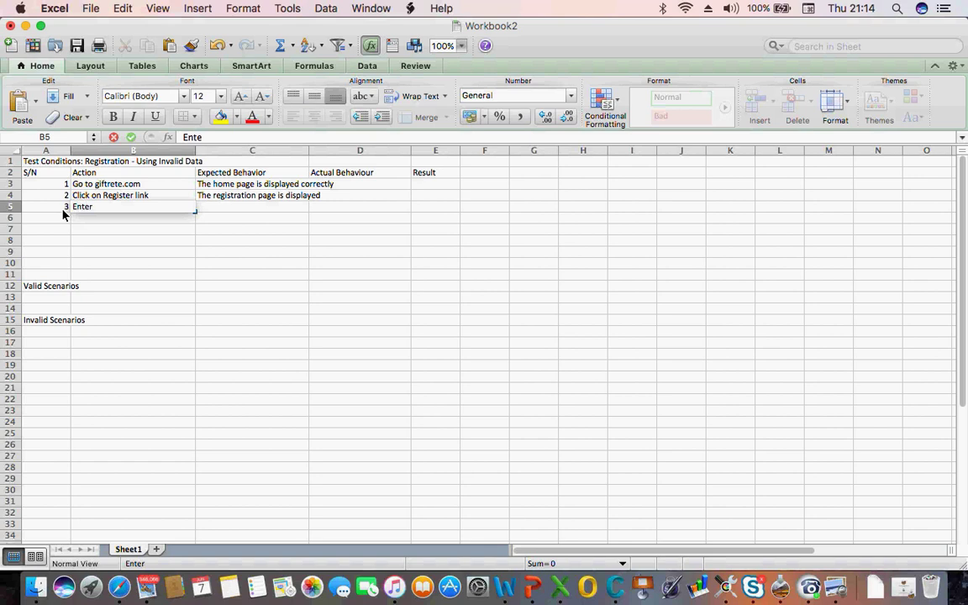
{"action": "type", "text": " invalid emaio"}
{"action": "key", "text": "BackSpace"}
{"action": "type", "text": "l address"}
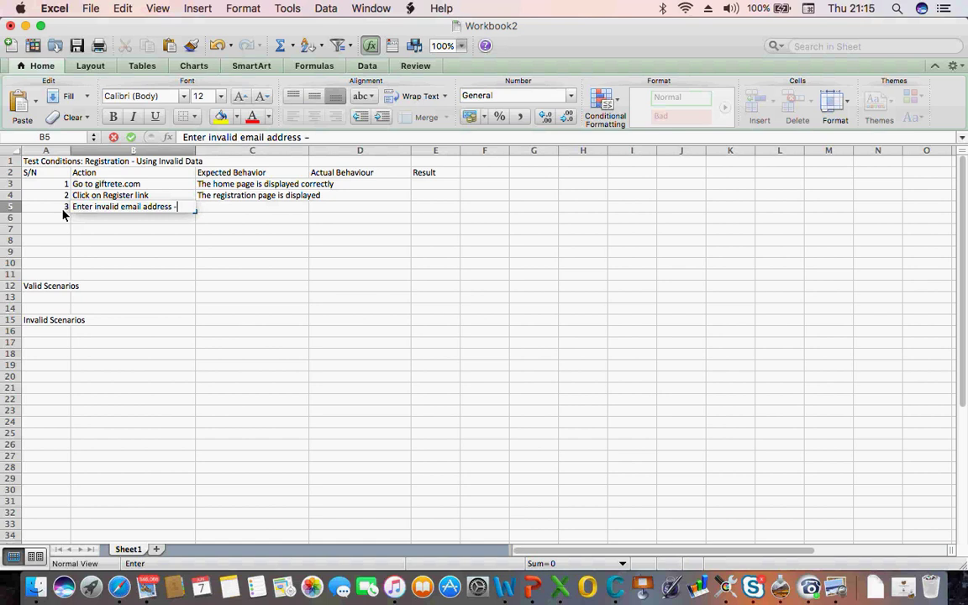
{"action": "type", "text": " - test@"}
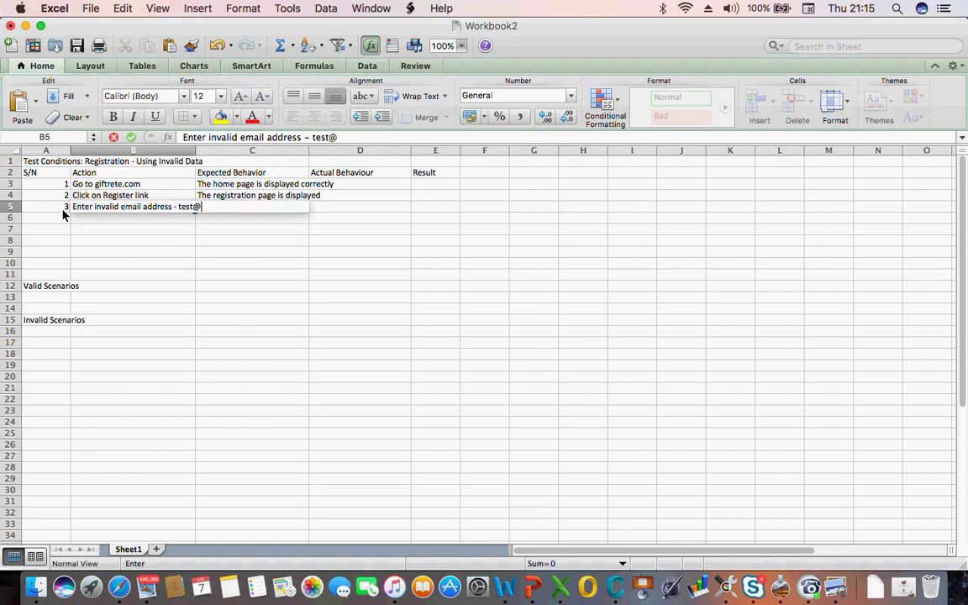
{"action": "type", "text": "gmail"}
{"action": "key", "text": "Tab"}
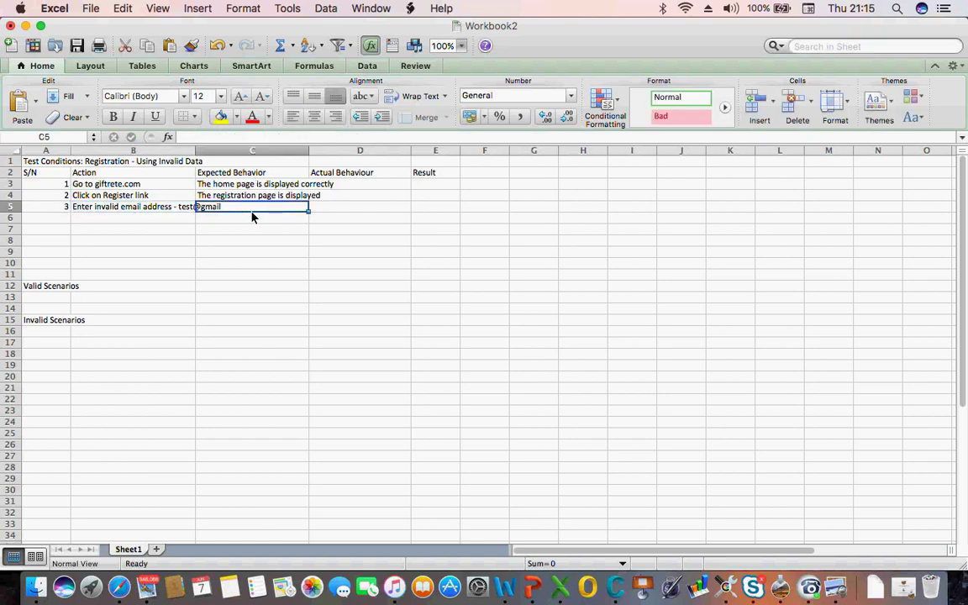
{"action": "type", "text": "A"}
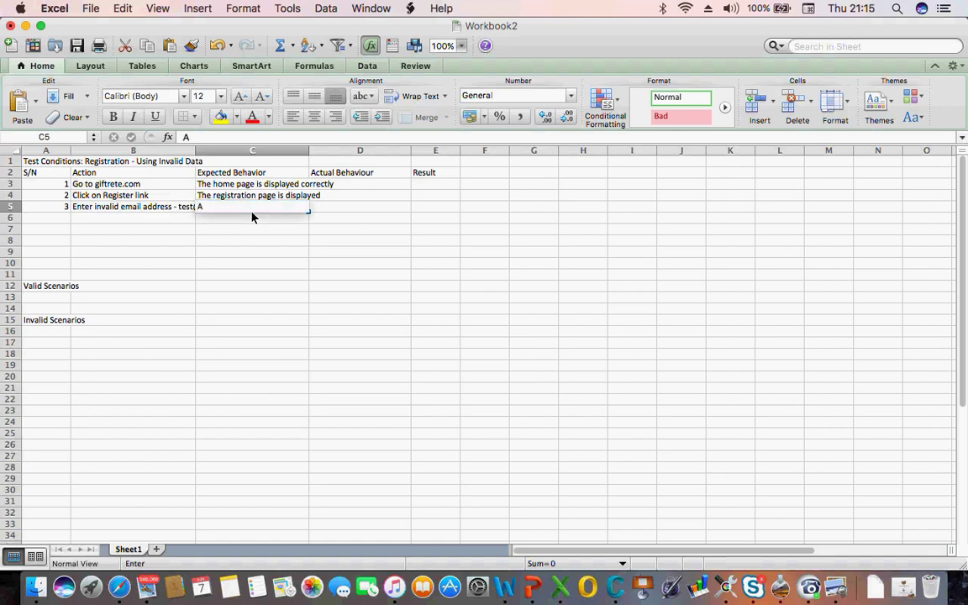
{"action": "type", "text": "n erro"}
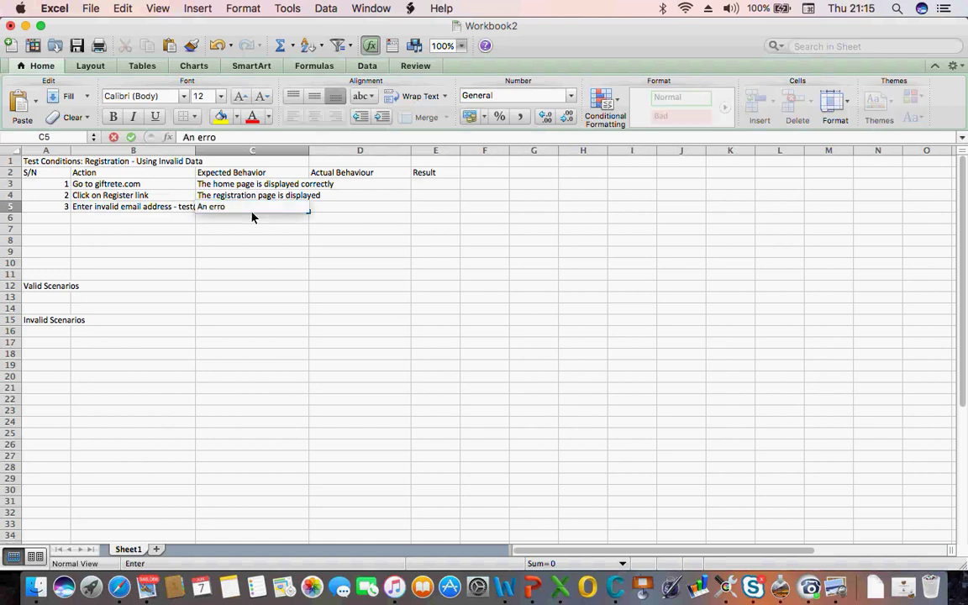
{"action": "type", "text": "r messa"}
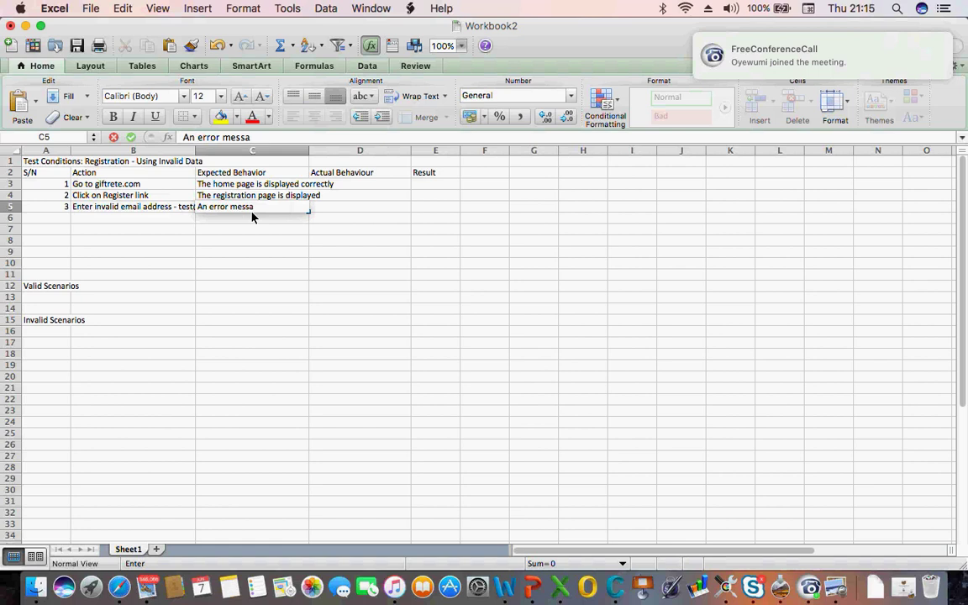
{"action": "type", "text": "ge is displayed"}
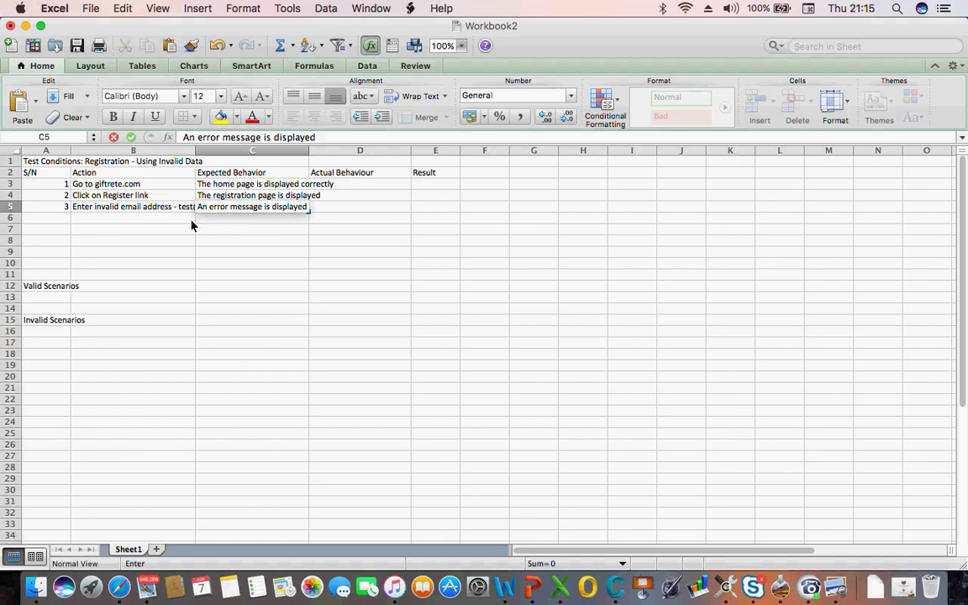
{"action": "left_click", "coordinate": [120, 226]}
Number step 4 and copy step 3's invalid email action into B6, trimming the address
{"action": "left_click", "coordinate": [66, 210]}
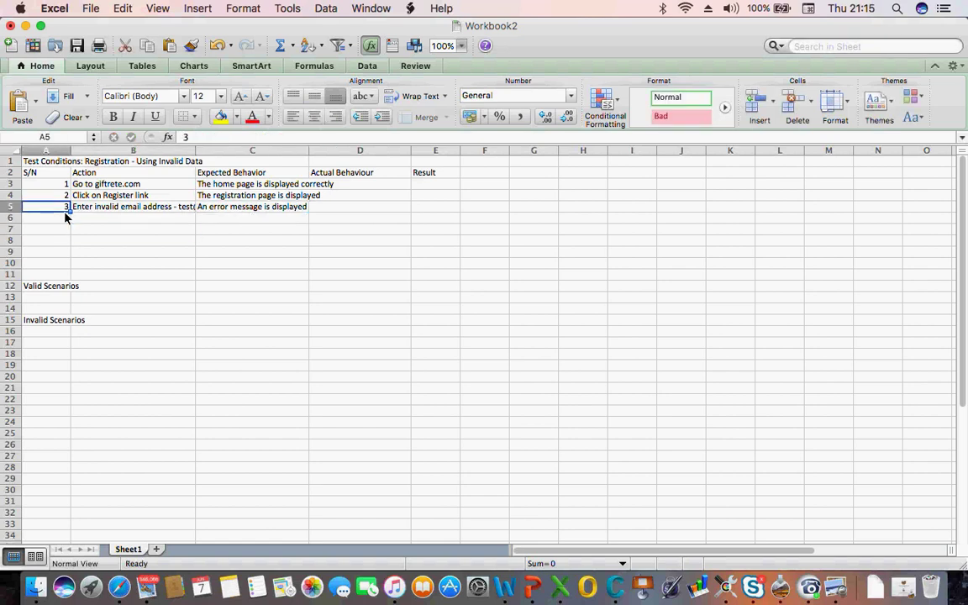
{"action": "left_click", "coordinate": [66, 216]}
{"action": "type", "text": "4"}
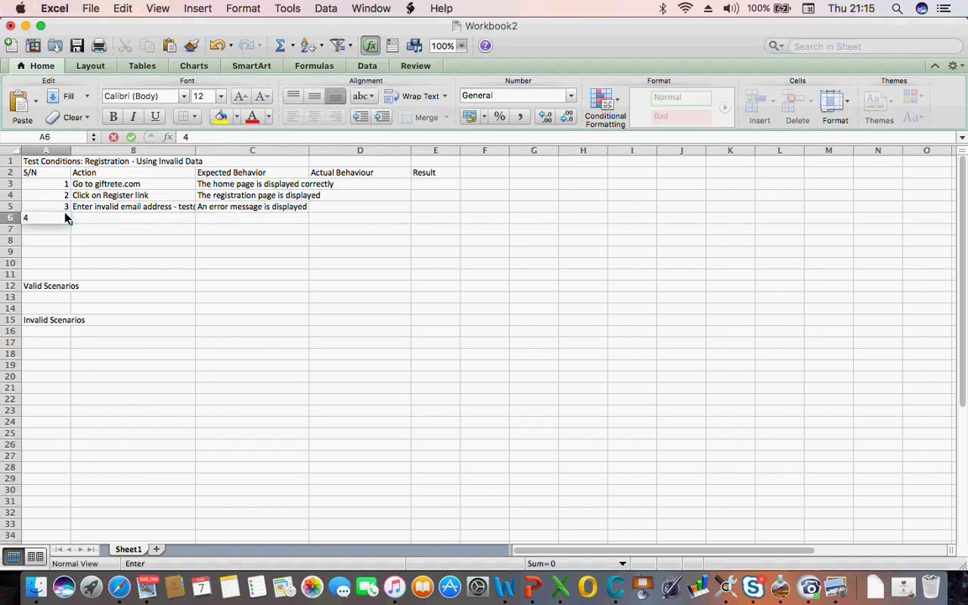
{"action": "left_click", "coordinate": [95, 211]}
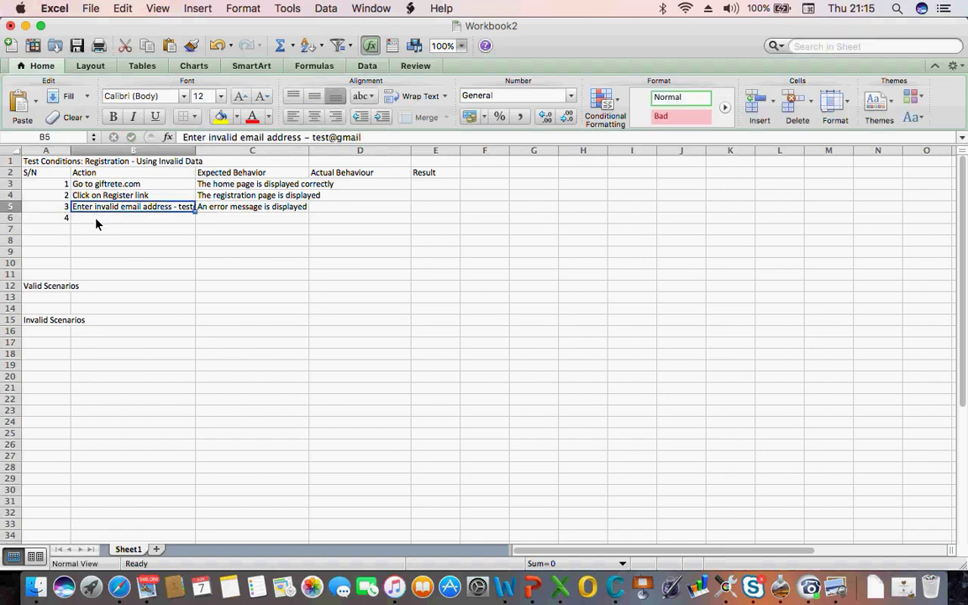
{"action": "key", "text": "super+c"}
{"action": "left_click", "coordinate": [96, 221]}
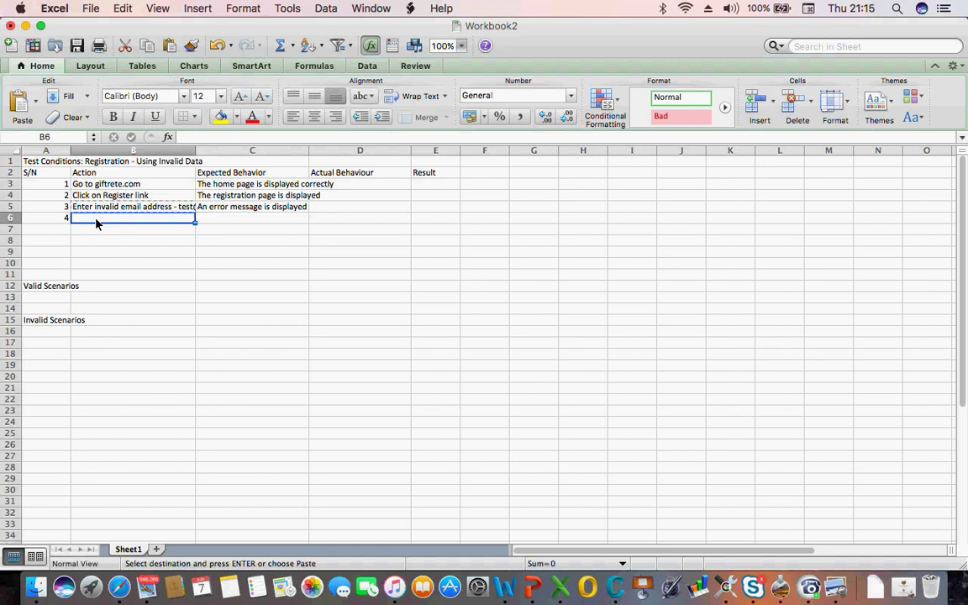
{"action": "key", "text": "super+v"}
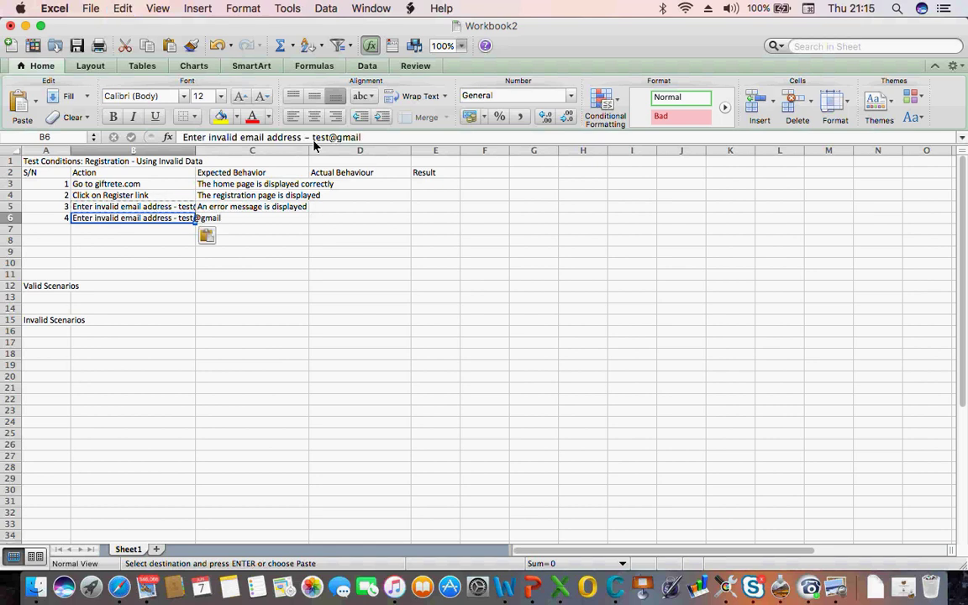
{"action": "left_click", "coordinate": [336, 141]}
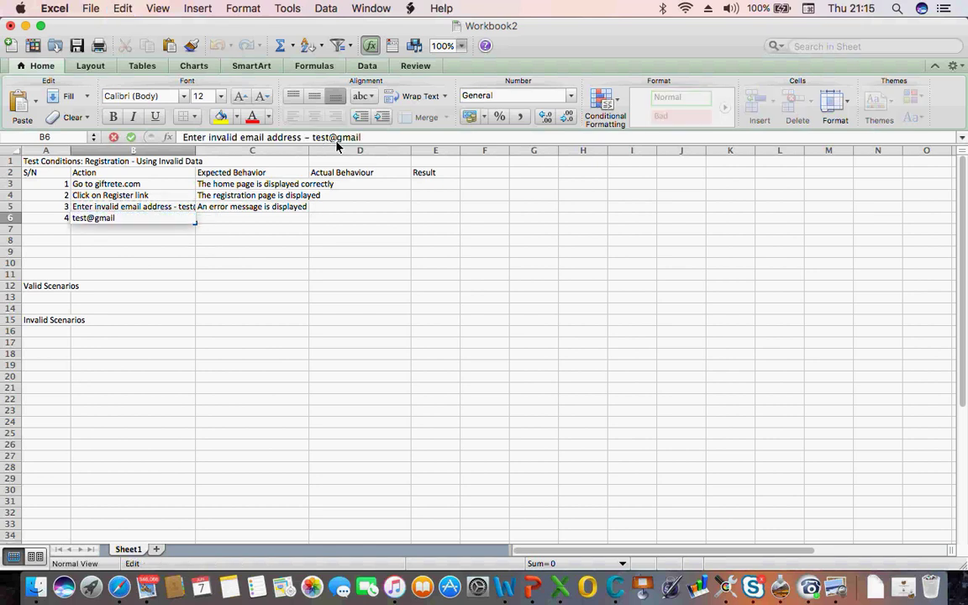
{"action": "key", "text": "BackSpace"}
{"action": "key", "text": "BackSpace"}
{"action": "key", "text": "BackSpace"}
{"action": "key", "text": "BackSpace"}
{"action": "key", "text": "BackSpace"}
{"action": "key", "text": "BackSpace"}
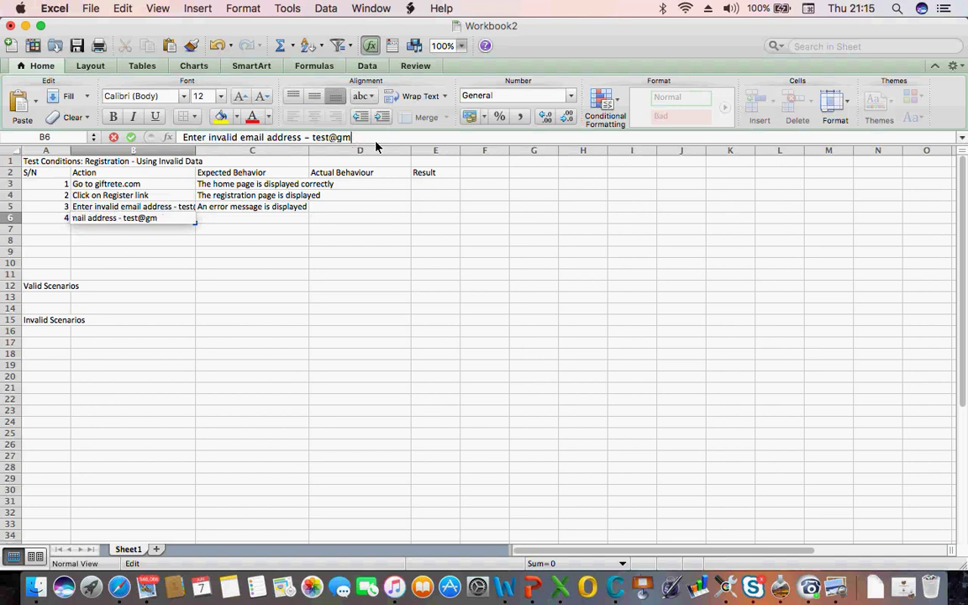
{"action": "key", "text": "Return"}
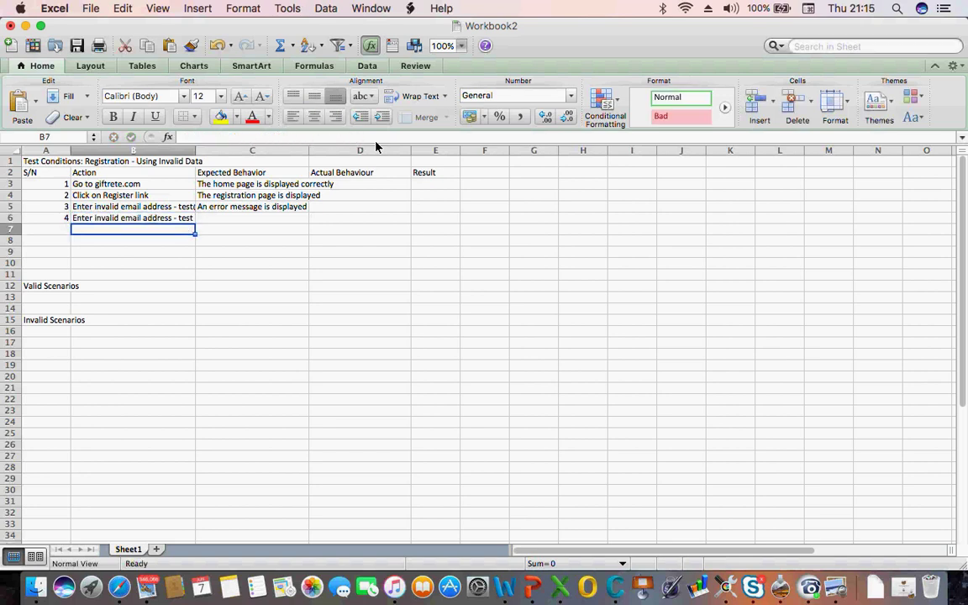
Copy the expected behaviour 'An error message is displayed' from C5 into C6
{"action": "left_click", "coordinate": [228, 210]}
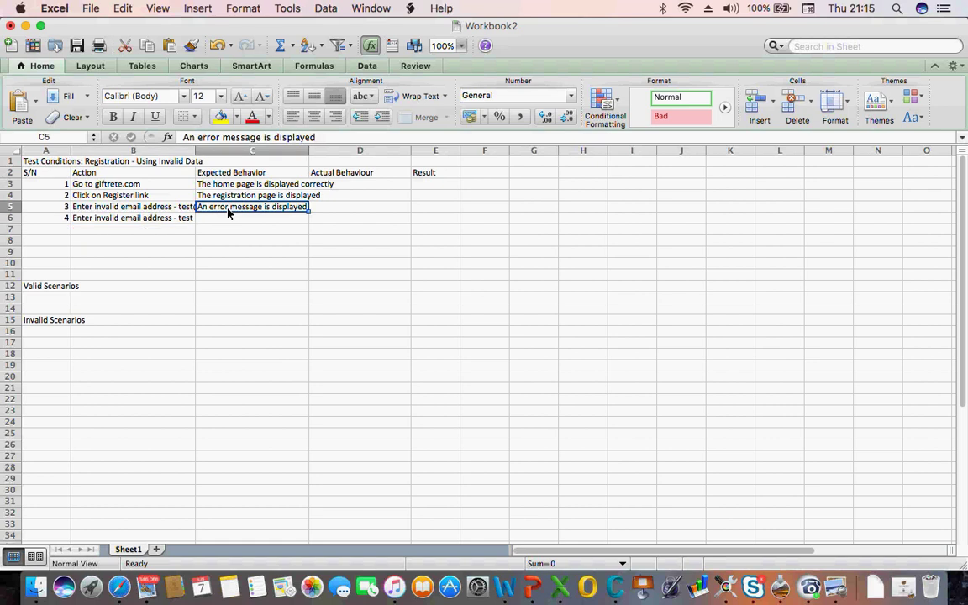
{"action": "key", "text": "super+c"}
{"action": "key", "text": "Down"}
{"action": "key", "text": "Down"}
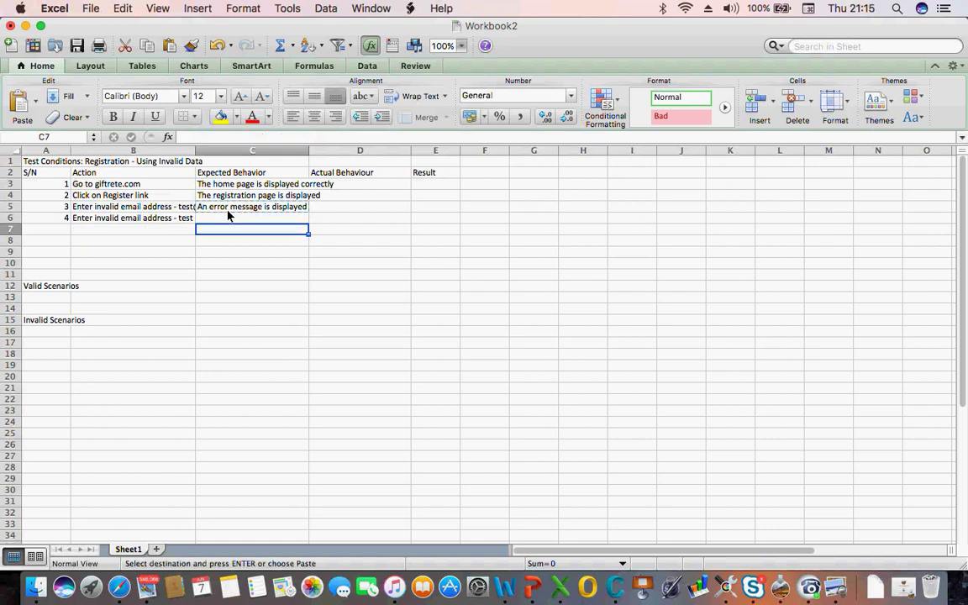
{"action": "key", "text": "Up"}
{"action": "key", "text": "Down"}
{"action": "key", "text": "Up"}
{"action": "key", "text": "Up"}
{"action": "key", "text": "super+c"}
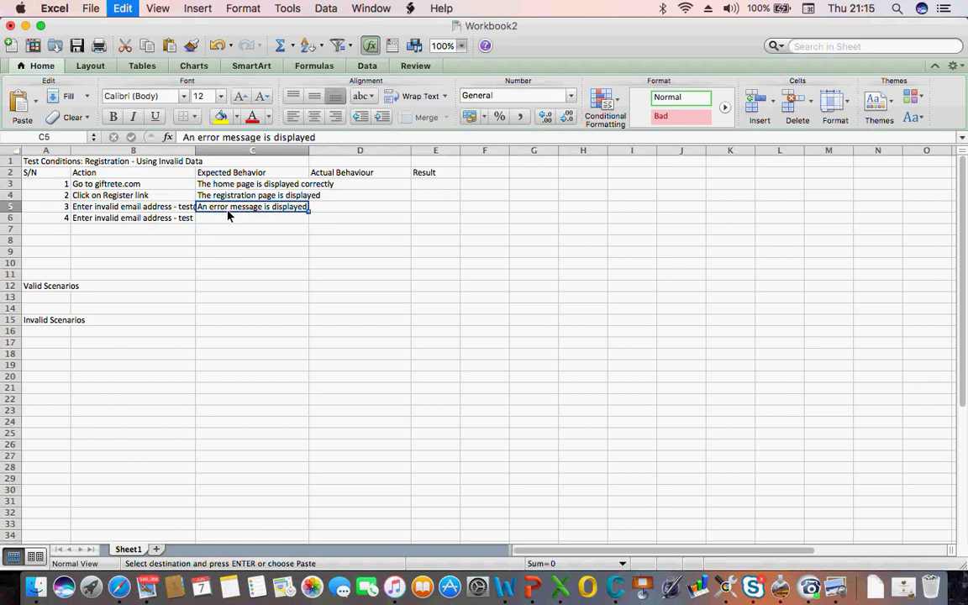
{"action": "key", "text": "Down"}
{"action": "key", "text": "Down"}
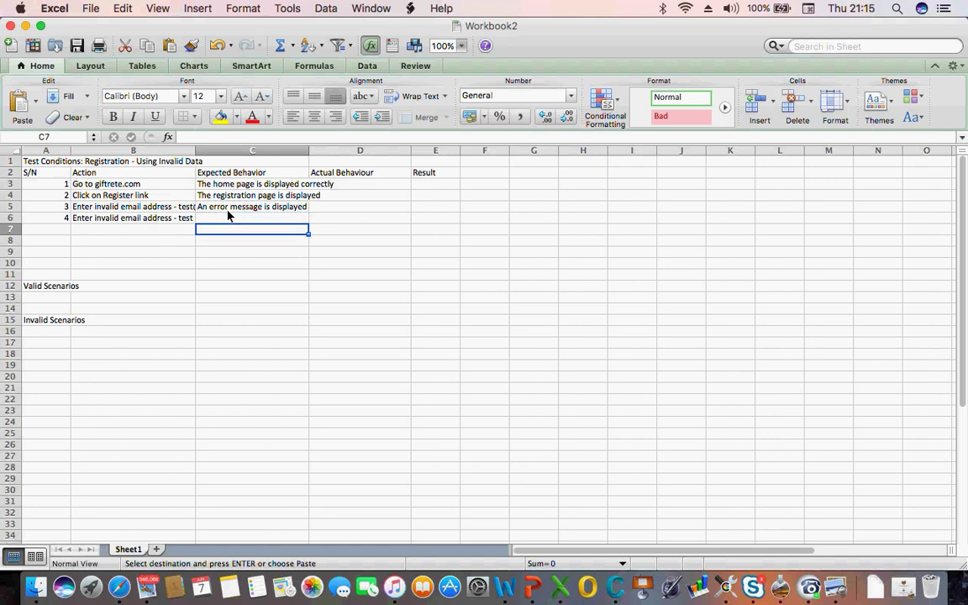
{"action": "key", "text": "Up"}
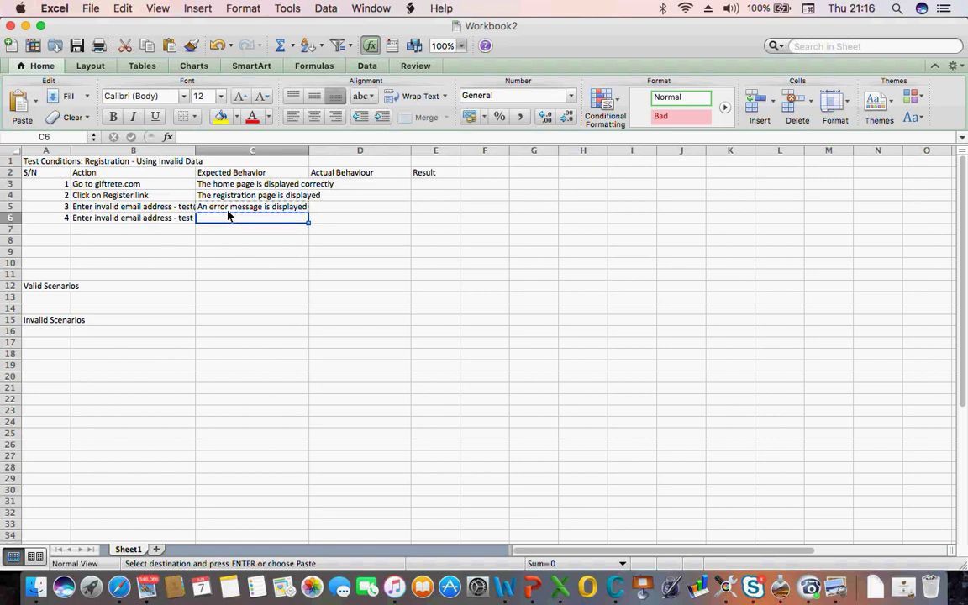
{"action": "key", "text": "super+v"}
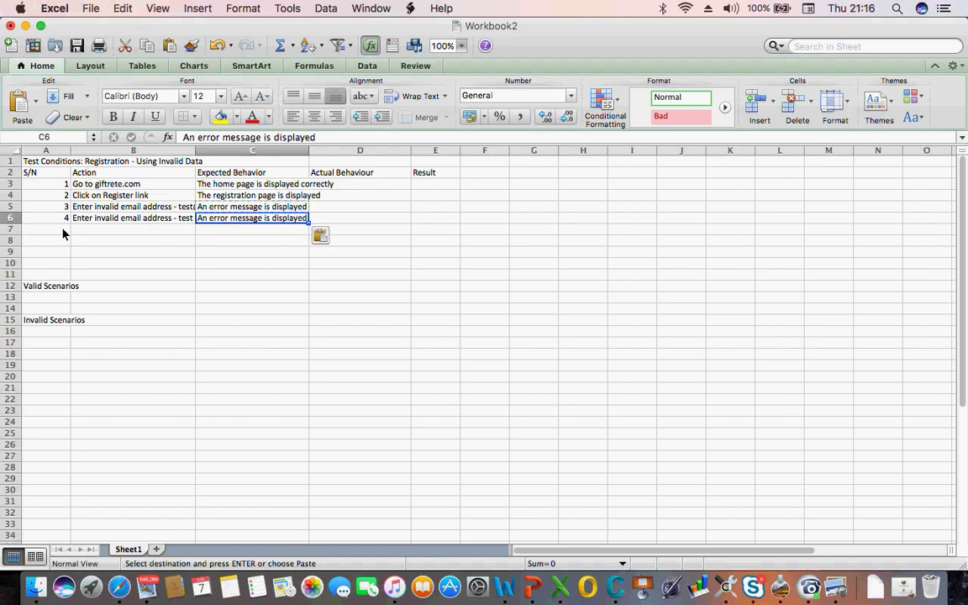
Enter step number 5 in A7 and save the workbook
{"action": "left_click", "coordinate": [63, 231]}
{"action": "type", "text": "5"}
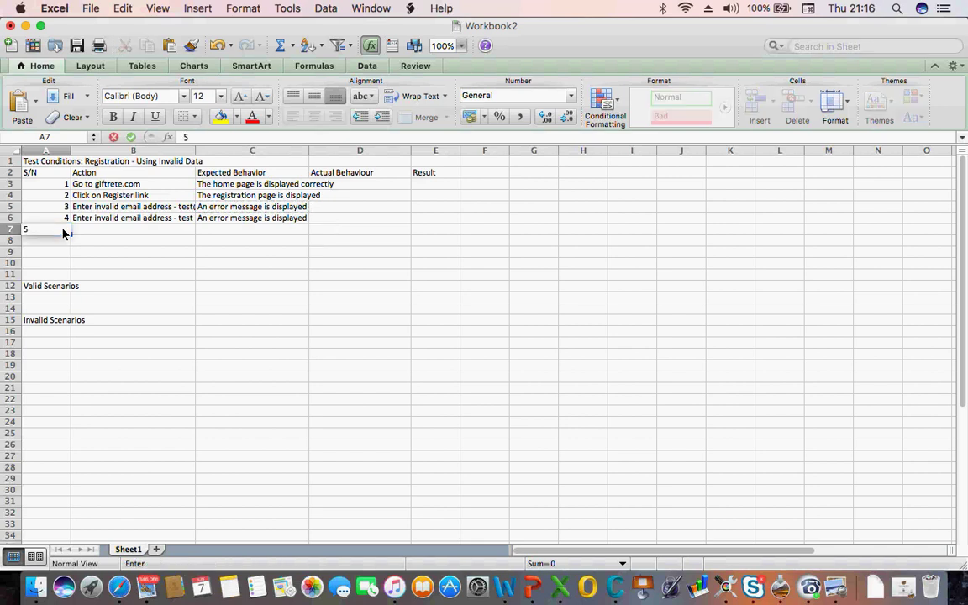
{"action": "key", "text": "Tab"}
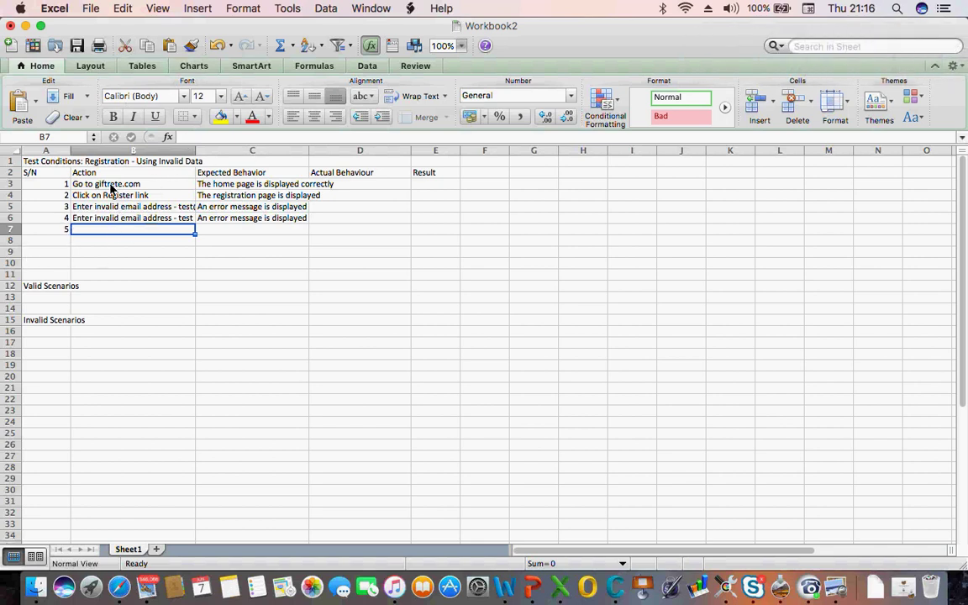
{"action": "key", "text": "super+s"}
{"action": "left_click", "coordinate": [100, 220]}
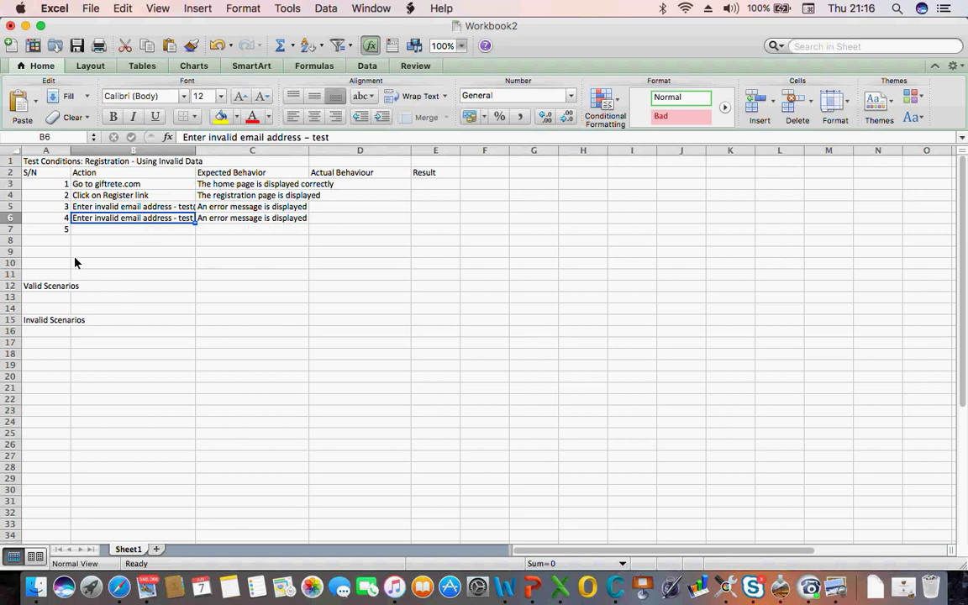
Copy the test table A1:C8 and paste a duplicate starting at A12
{"action": "left_click", "coordinate": [37, 163]}
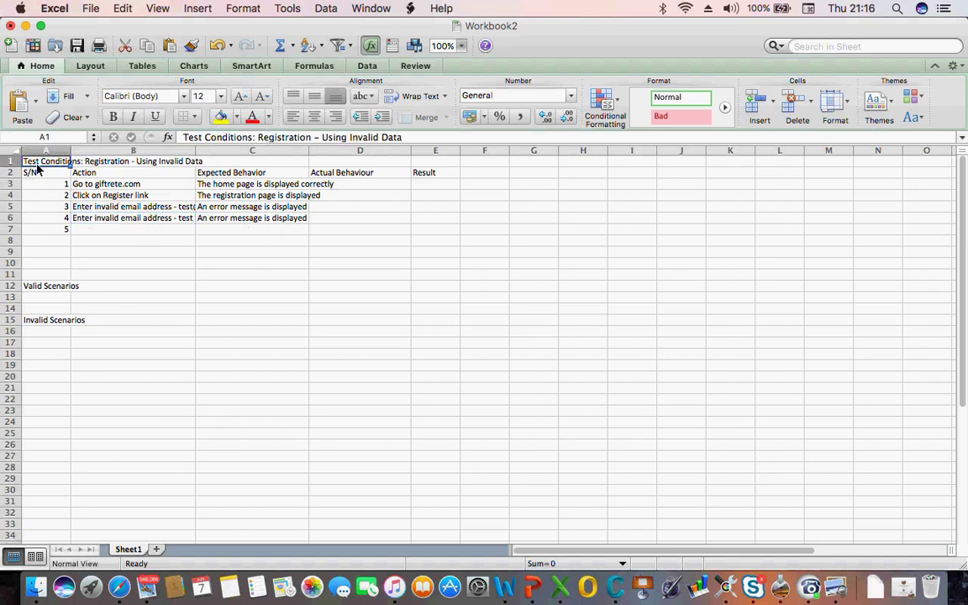
{"action": "key", "text": "shift+Down"}
{"action": "key", "text": "shift+Down"}
{"action": "key", "text": "shift+Down"}
{"action": "key", "text": "shift+Down"}
{"action": "key", "text": "shift+Right"}
{"action": "key", "text": "shift+Right"}
{"action": "key", "text": "shift+Down"}
{"action": "key", "text": "shift+Down"}
{"action": "key", "text": "shift+Down"}
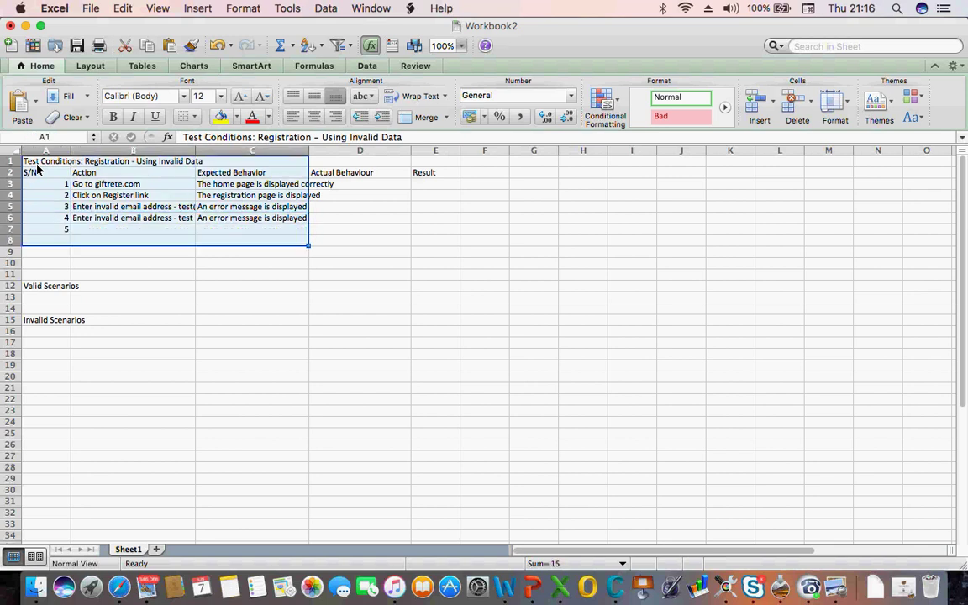
{"action": "key", "text": "super+c"}
{"action": "left_click", "coordinate": [39, 290]}
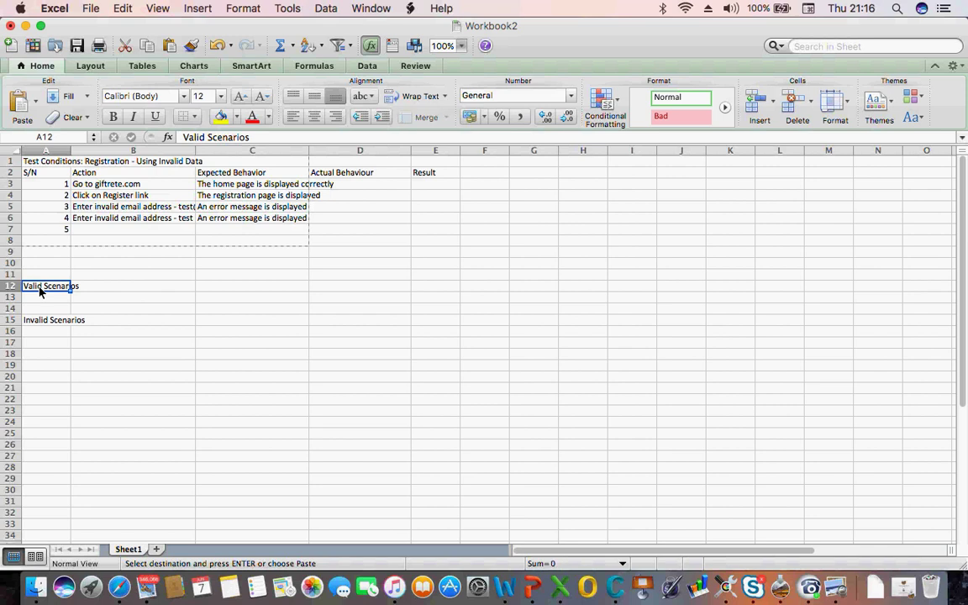
{"action": "key", "text": "super+v"}
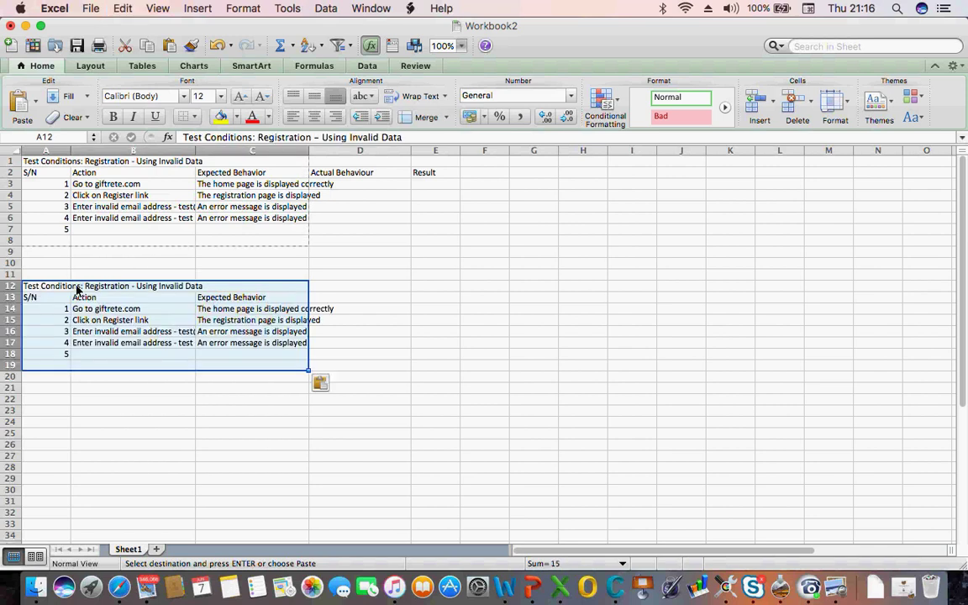
{"action": "left_click", "coordinate": [74, 286]}
{"action": "left_click", "coordinate": [46, 288]}
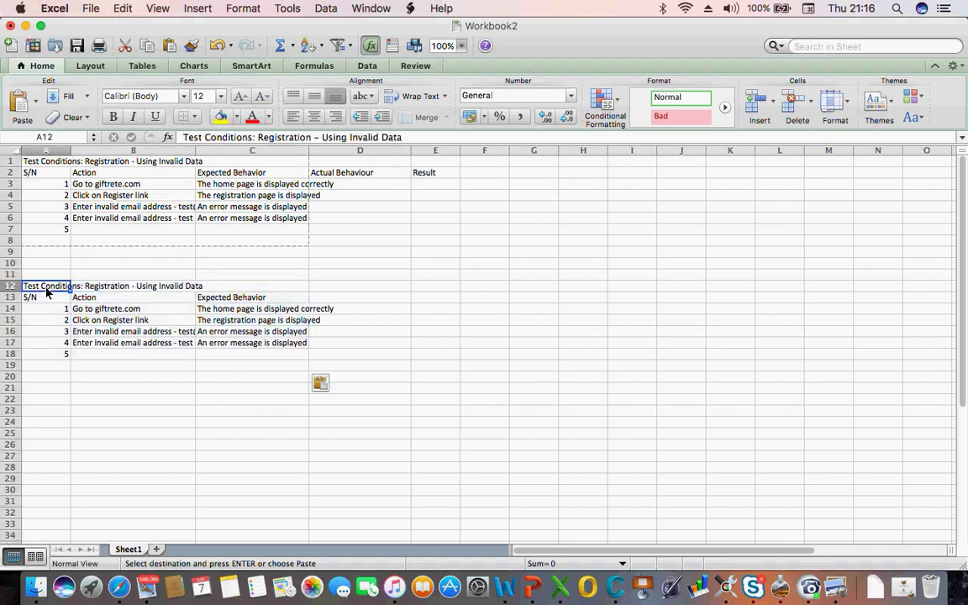
Delete 'Invalid' from the A1 title so it reads 'Test Conditions: Registration - Using Data'
{"action": "double_click", "coordinate": [180, 164]}
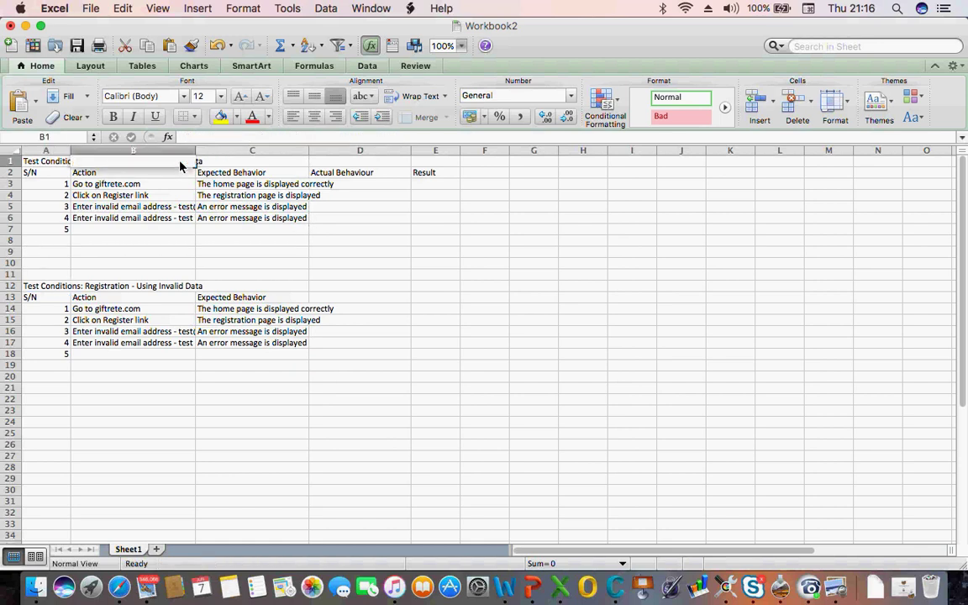
{"action": "left_click", "coordinate": [34, 159]}
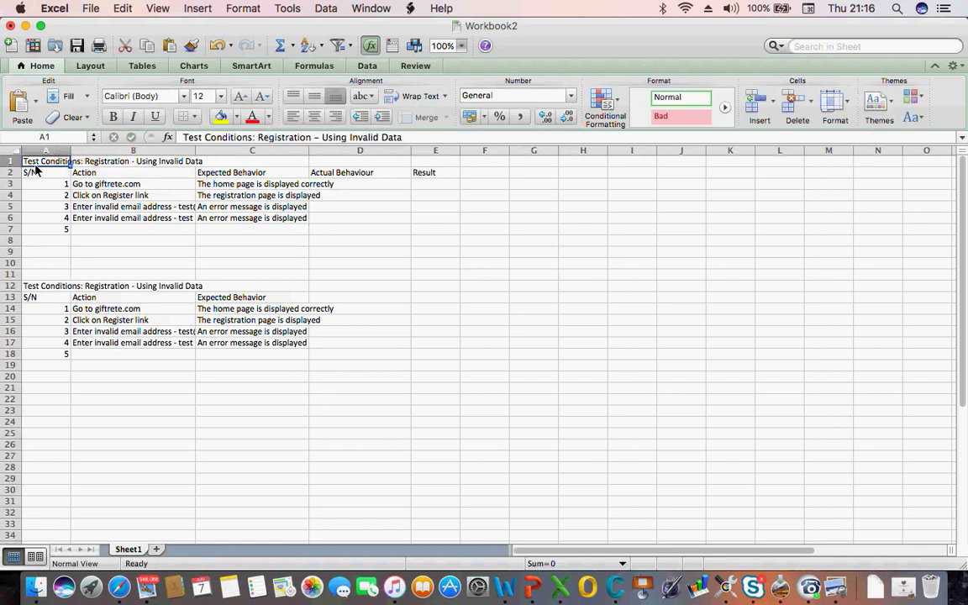
{"action": "double_click", "coordinate": [362, 138]}
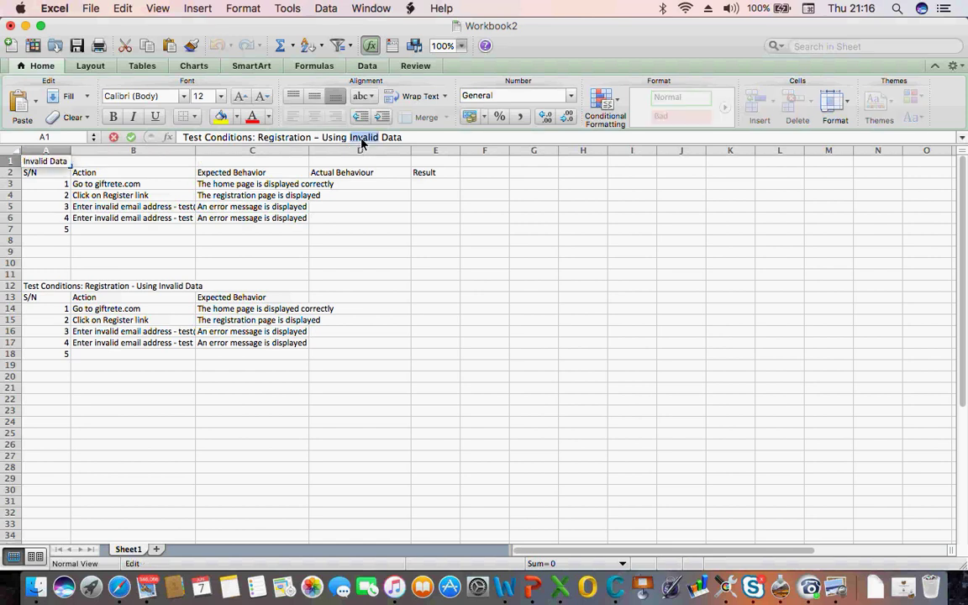
{"action": "key", "text": "BackSpace"}
{"action": "key", "text": "BackSpace"}
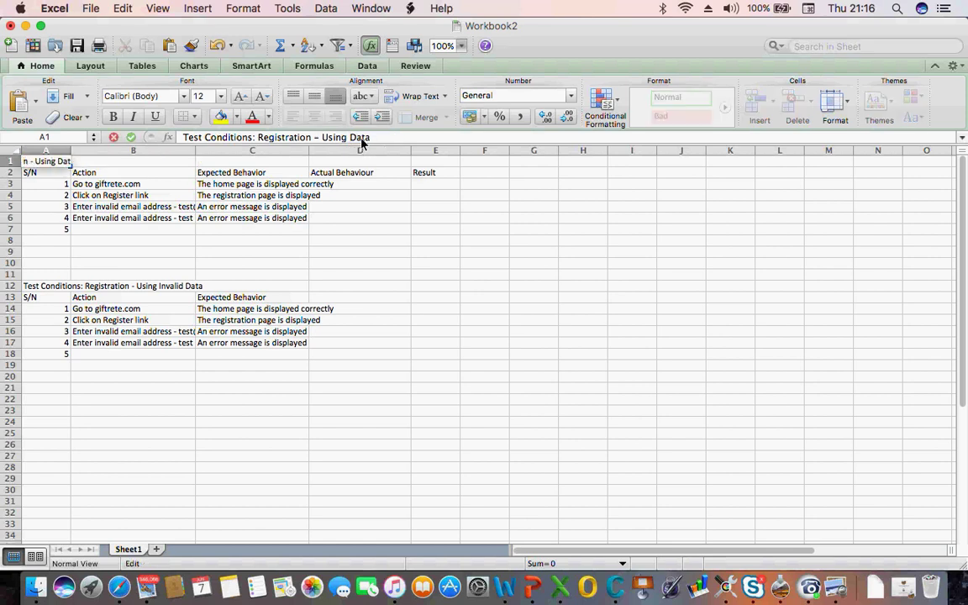
{"action": "left_click", "coordinate": [220, 285]}
{"action": "left_click", "coordinate": [93, 356]}
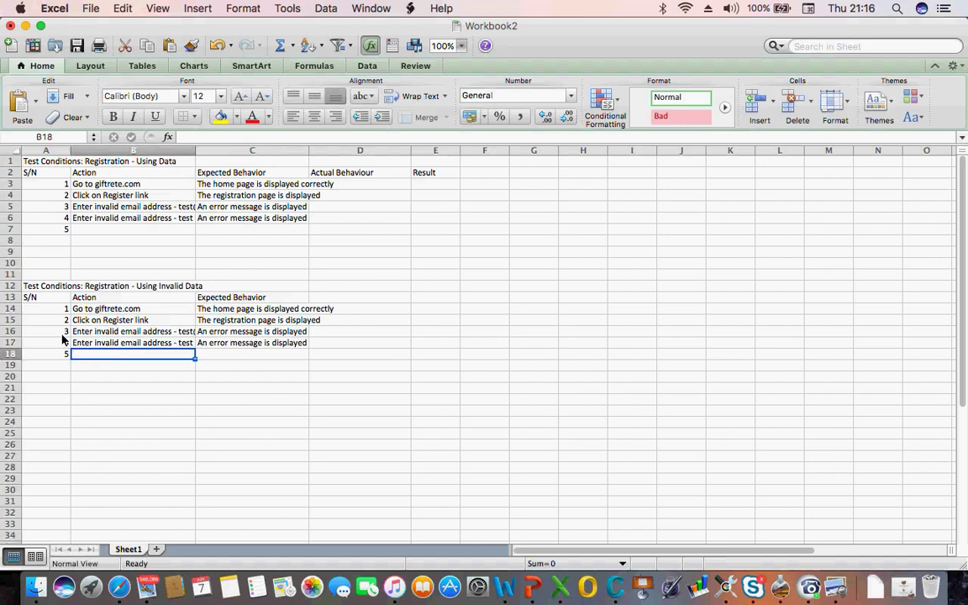
Clear step 4's action and expected behaviour in the lower table, keeping step 3's number
{"action": "left_click", "coordinate": [63, 335]}
{"action": "key", "text": "shift+Right"}
{"action": "key", "text": "shift+Right"}
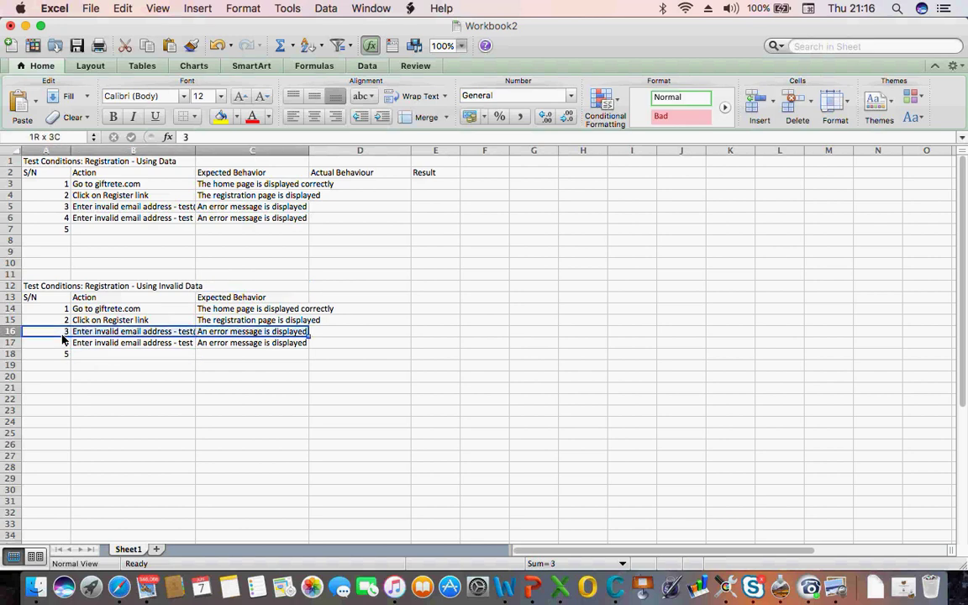
{"action": "key", "text": "shift+Down"}
{"action": "key", "text": "shift+Down"}
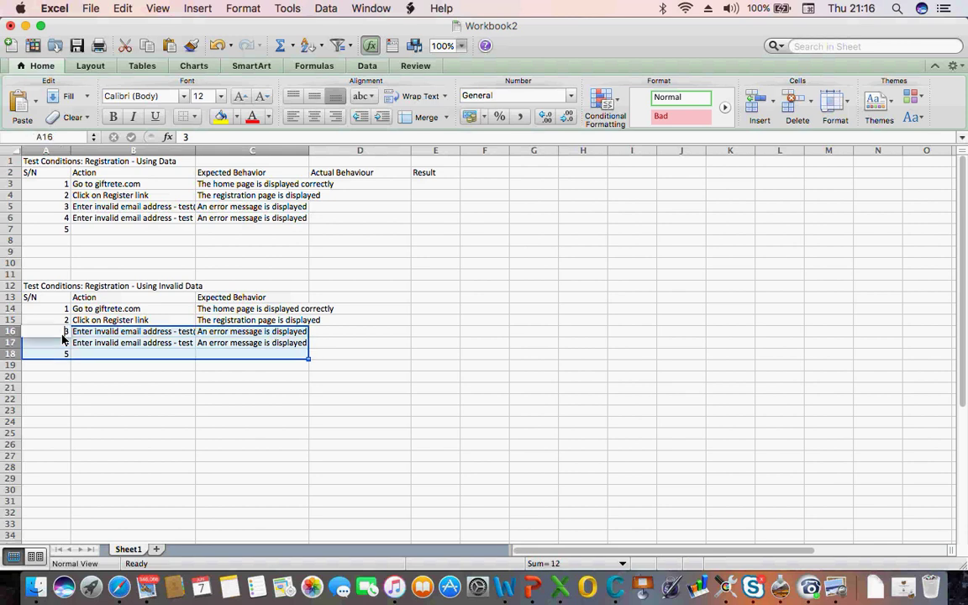
{"action": "key", "text": "BackSpace"}
{"action": "left_click", "coordinate": [101, 345]}
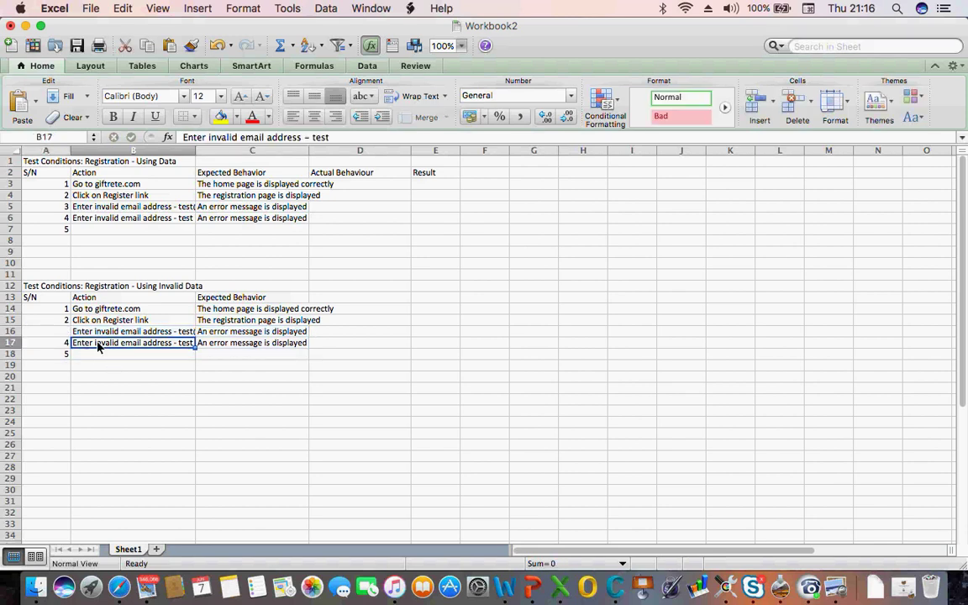
{"action": "left_click", "coordinate": [89, 332]}
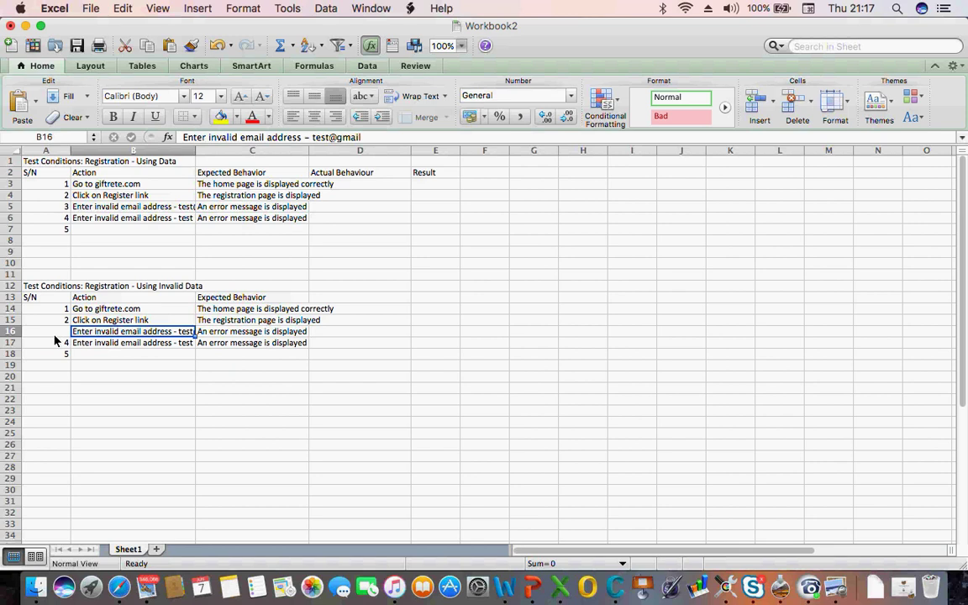
{"action": "key", "text": "super+z"}
{"action": "left_click", "coordinate": [110, 346]}
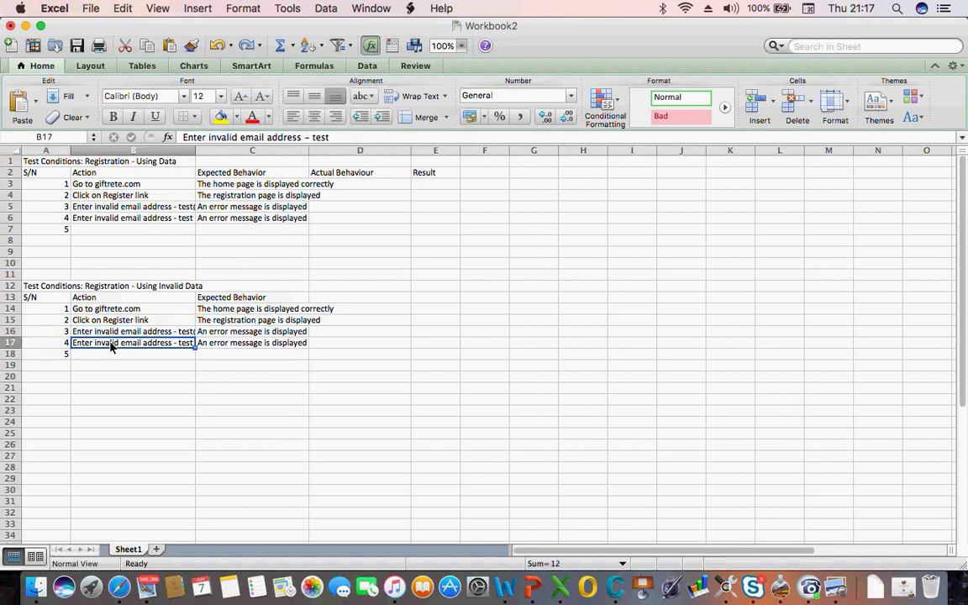
{"action": "key", "text": "BackSpace"}
{"action": "key", "text": "Tab"}
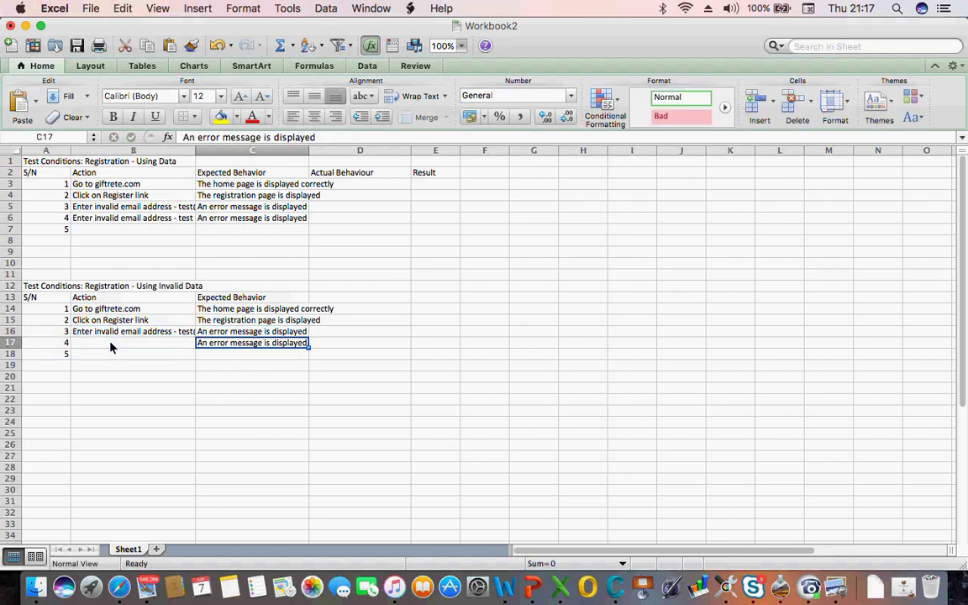
{"action": "key", "text": "BackSpace"}
{"action": "left_click", "coordinate": [131, 388]}
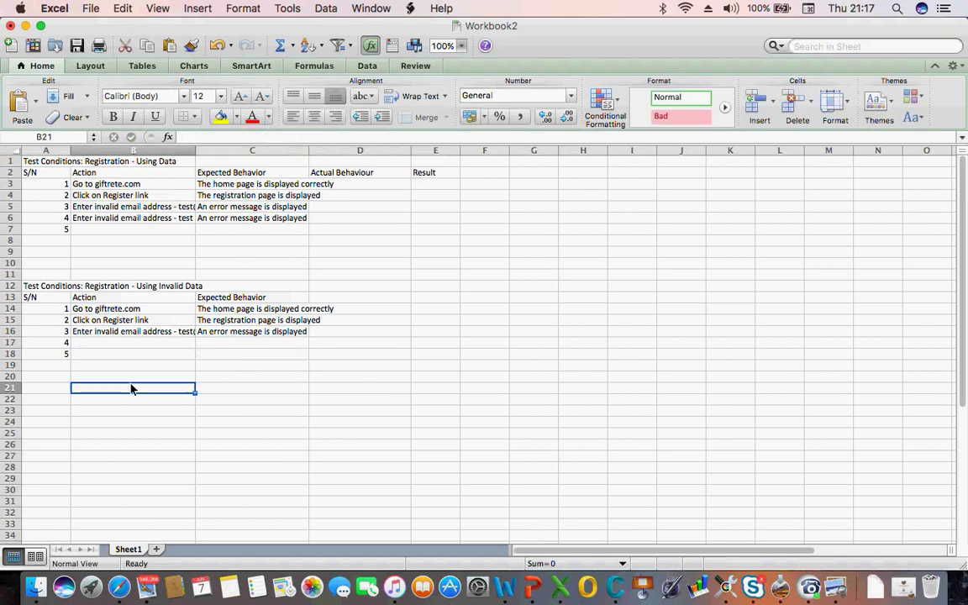
Make step 3's action a valid email by removing 'invalid' and adding '.com'
{"action": "left_click", "coordinate": [95, 332]}
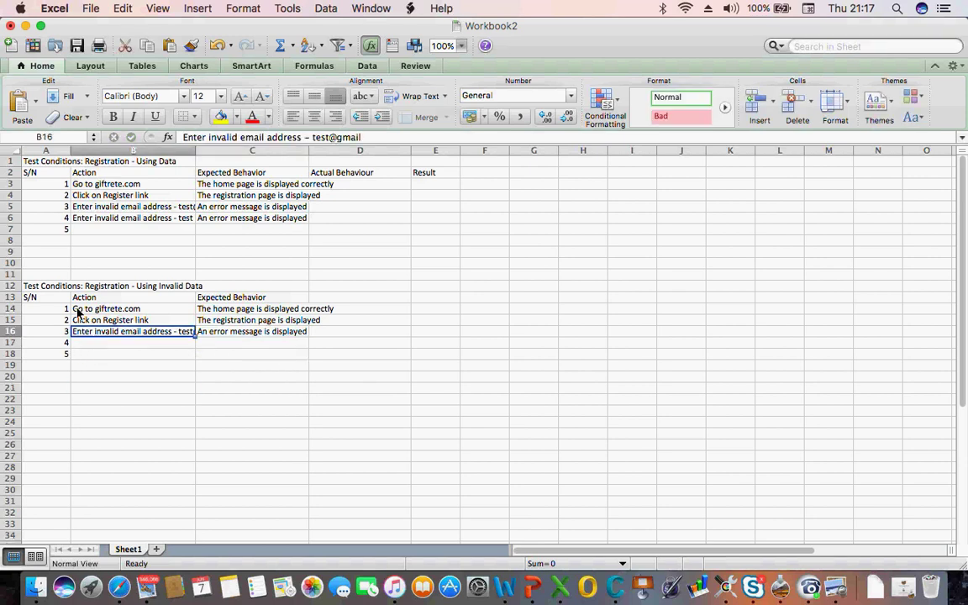
{"action": "double_click", "coordinate": [225, 139]}
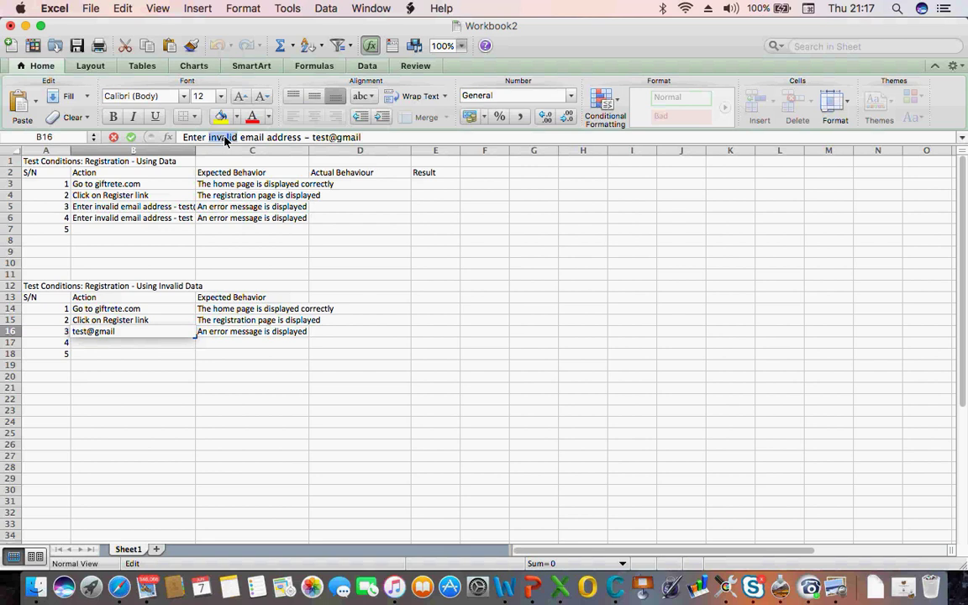
{"action": "key", "text": "BackSpace"}
{"action": "key", "text": "BackSpace"}
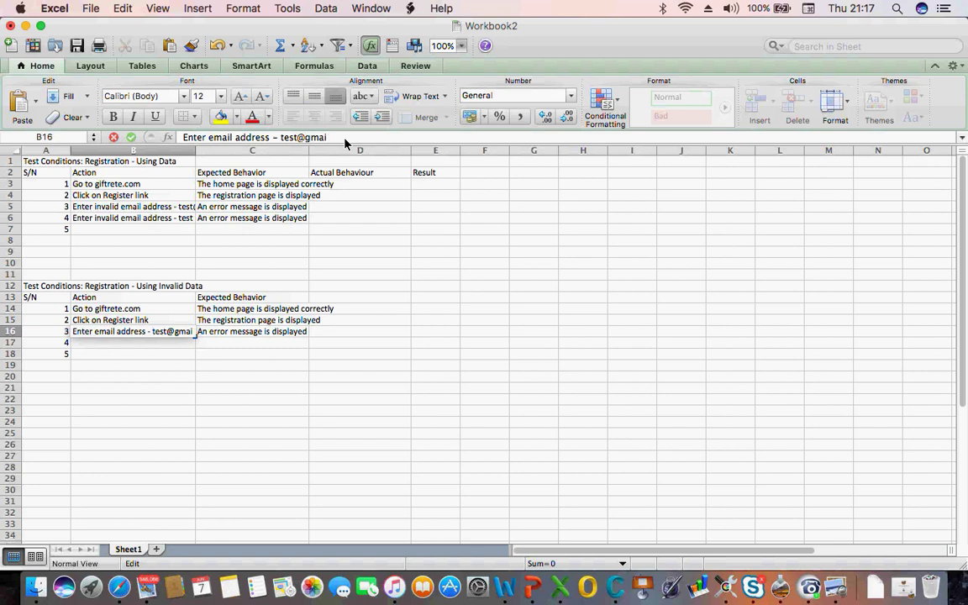
{"action": "type", "text": ".com"}
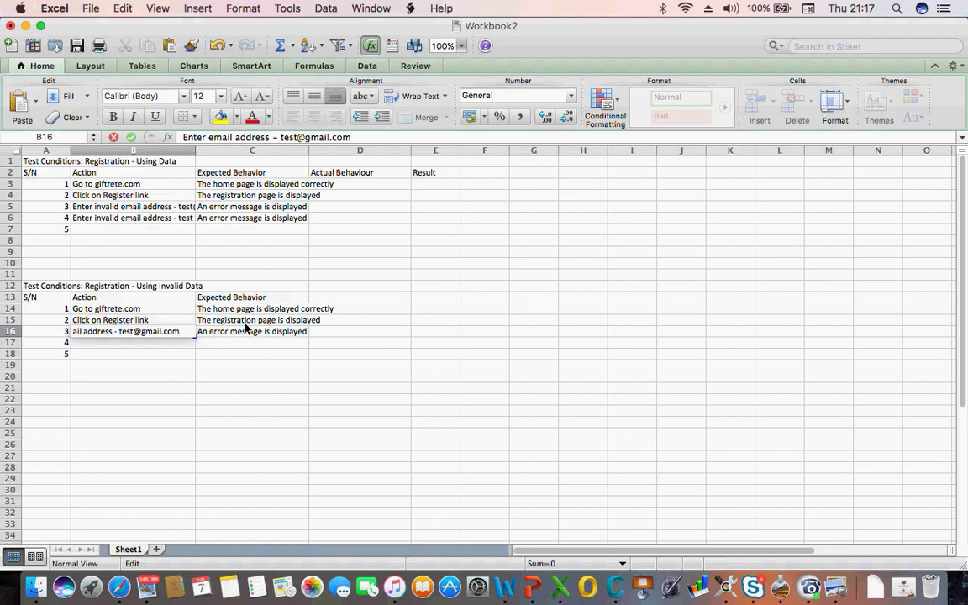
{"action": "key", "text": "Return"}
Rewrite C16 to 'Email address is accepted without any error message'
{"action": "left_click", "coordinate": [202, 336]}
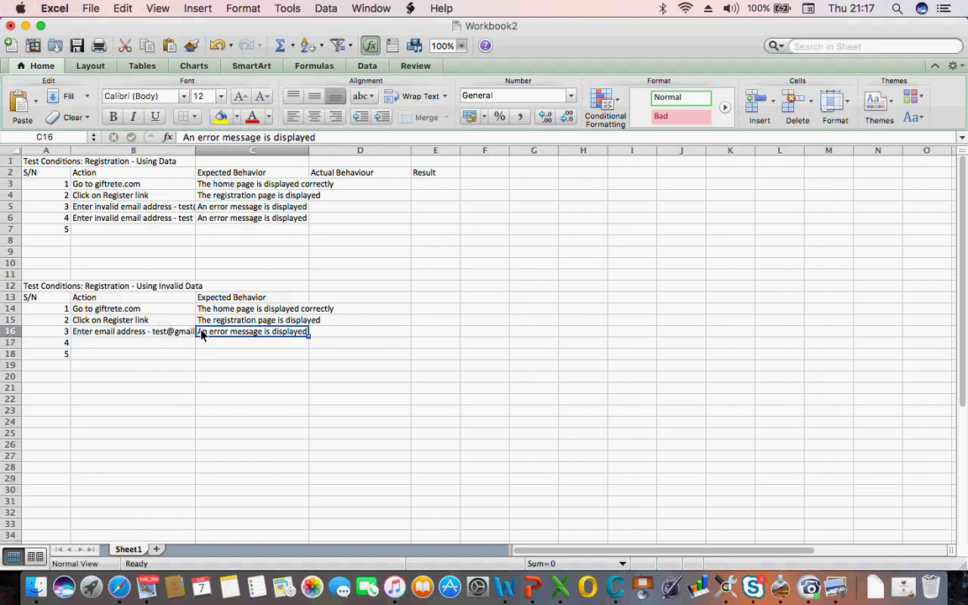
{"action": "left_click", "coordinate": [183, 139]}
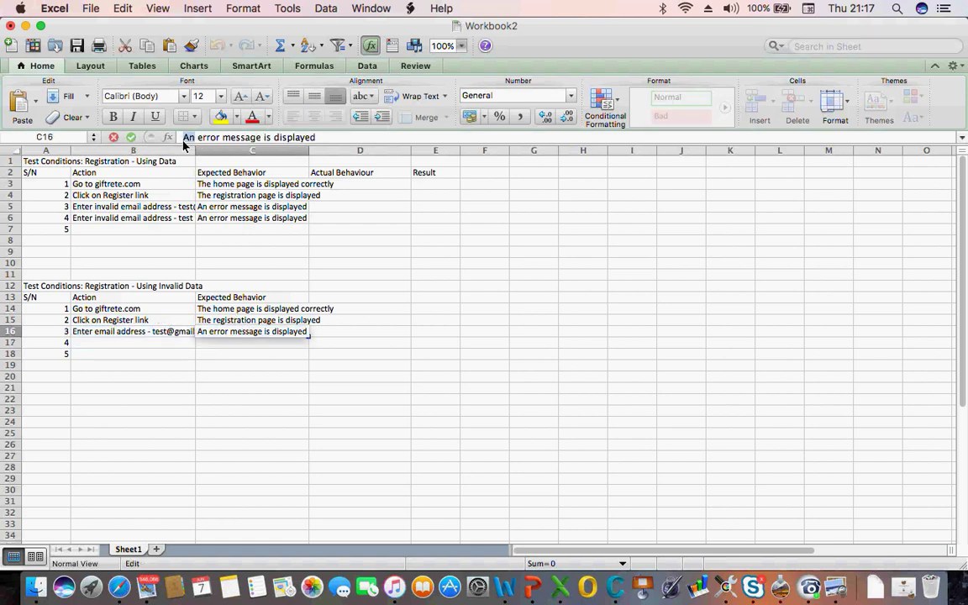
{"action": "key", "text": "BackSpace"}
{"action": "type", "text": "Email"}
{"action": "type", "text": " address"}
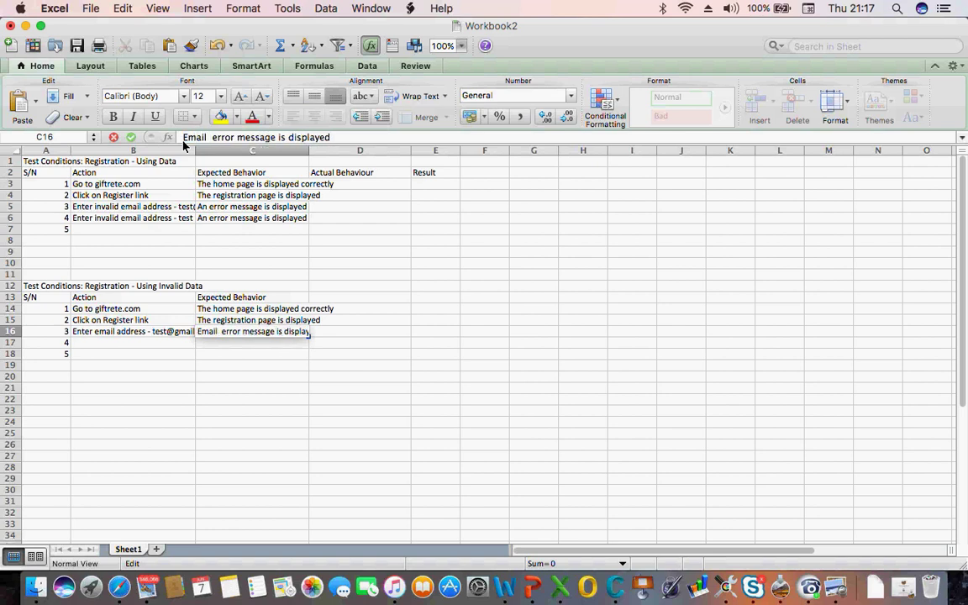
{"action": "type", "text": " is ac"}
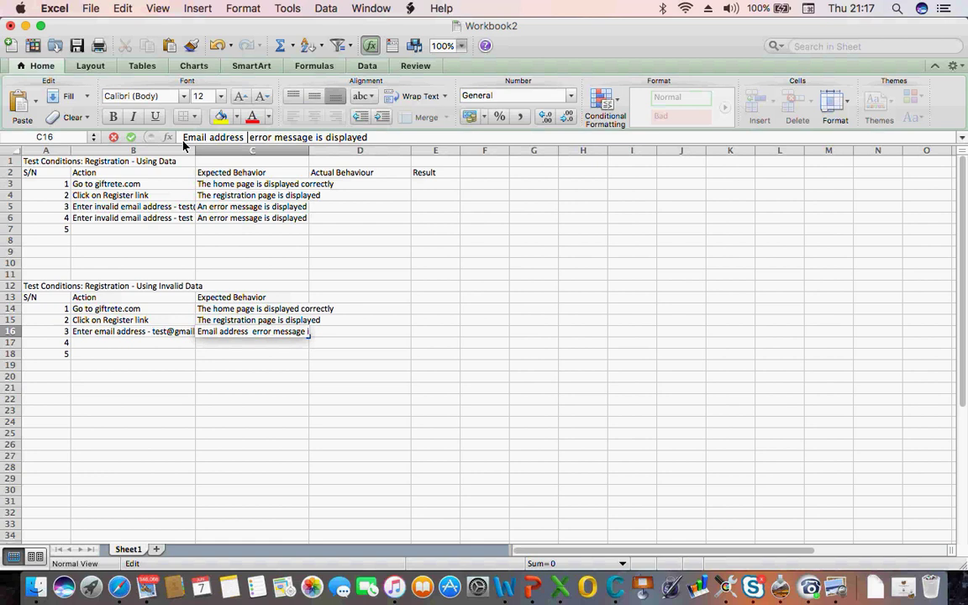
{"action": "type", "text": "cepted"}
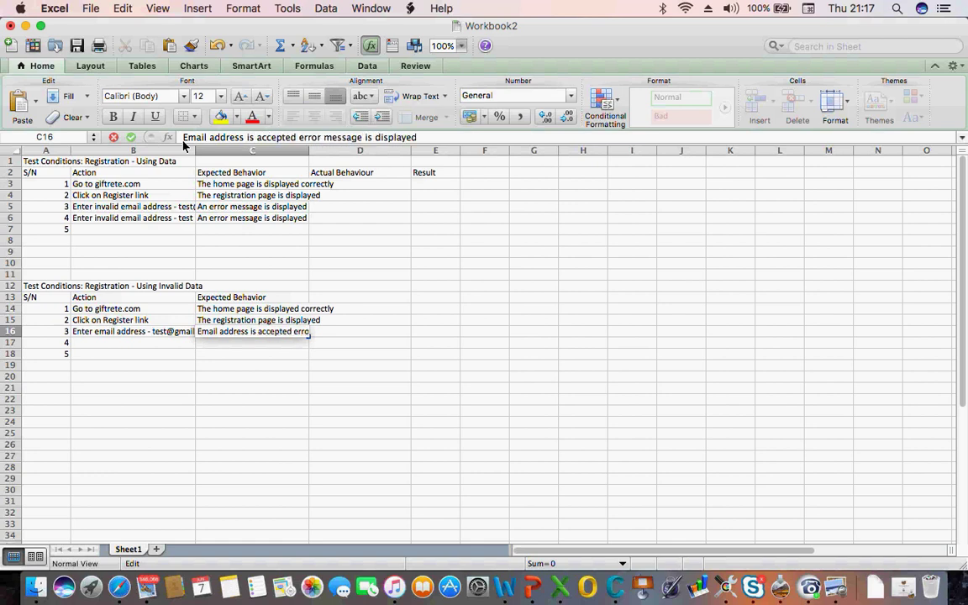
{"action": "type", "text": " wi"}
{"action": "type", "text": "thout a"}
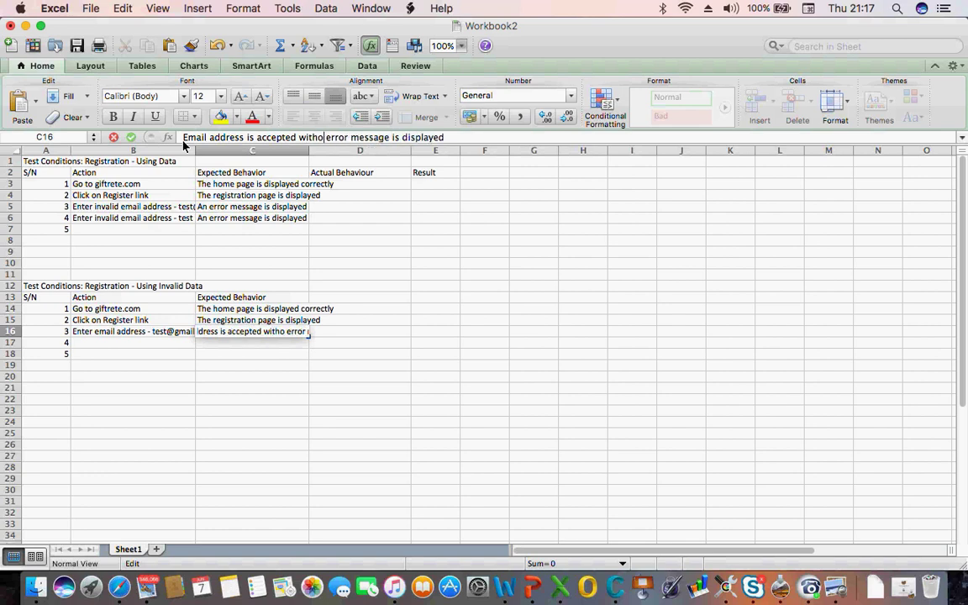
{"action": "type", "text": "ny error"}
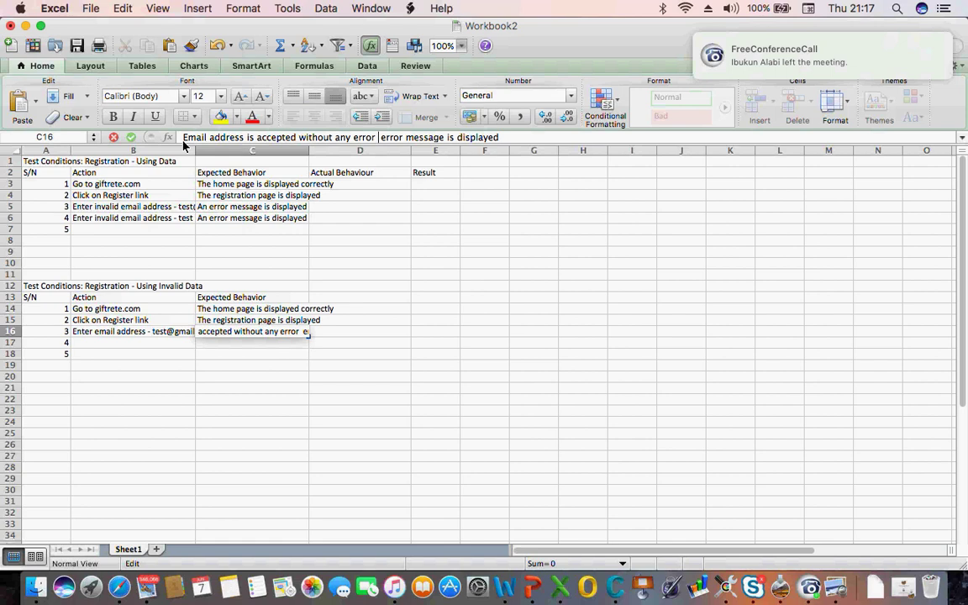
{"action": "type", "text": " ,"}
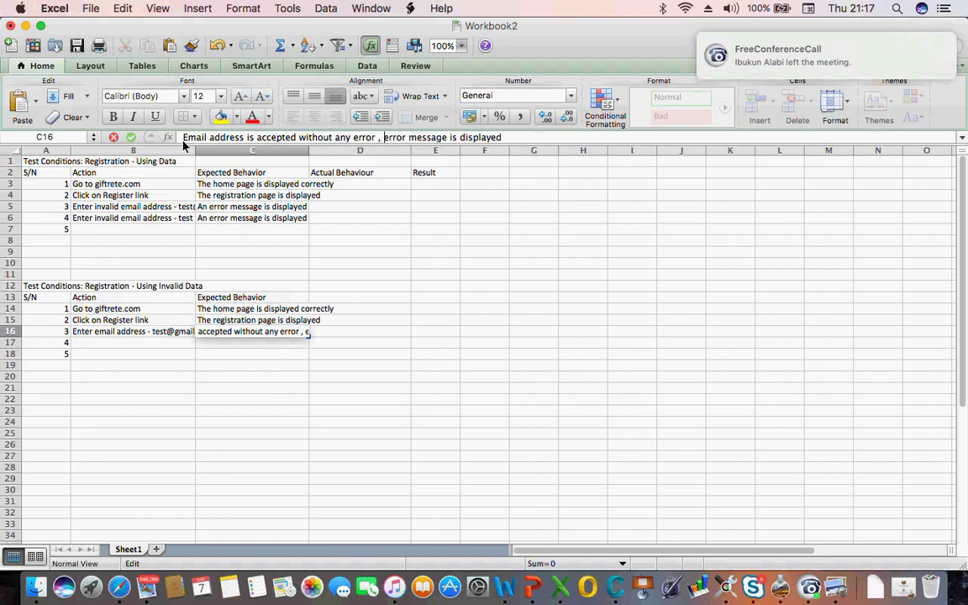
{"action": "key", "text": "Right"}
{"action": "key", "text": "Right"}
{"action": "key", "text": "Right"}
{"action": "key", "text": "Right"}
{"action": "key", "text": "Right"}
{"action": "key", "text": "Right"}
{"action": "key", "text": "Right"}
{"action": "key", "text": "Right"}
{"action": "key", "text": "Right"}
{"action": "key", "text": "Right"}
{"action": "key", "text": "Right"}
{"action": "key", "text": "Right"}
{"action": "key", "text": "Right"}
{"action": "key", "text": "Right"}
{"action": "key", "text": "Right"}
{"action": "key", "text": "Right"}
{"action": "key", "text": "Right"}
{"action": "key", "text": "Right"}
{"action": "key", "text": "Right"}
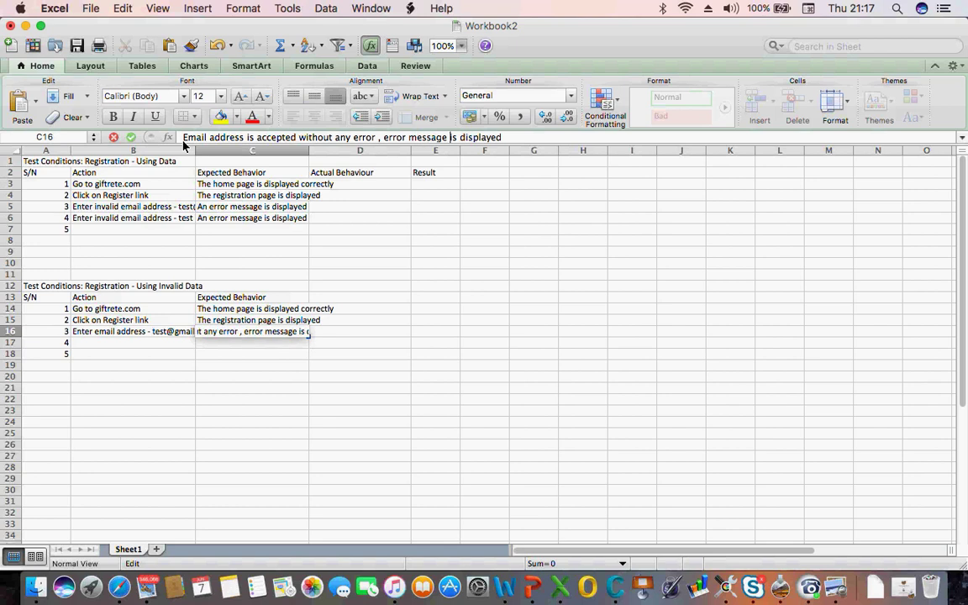
{"action": "key", "text": "Right"}
{"action": "key", "text": "Right"}
{"action": "key", "text": "Right"}
{"action": "key", "text": "Right"}
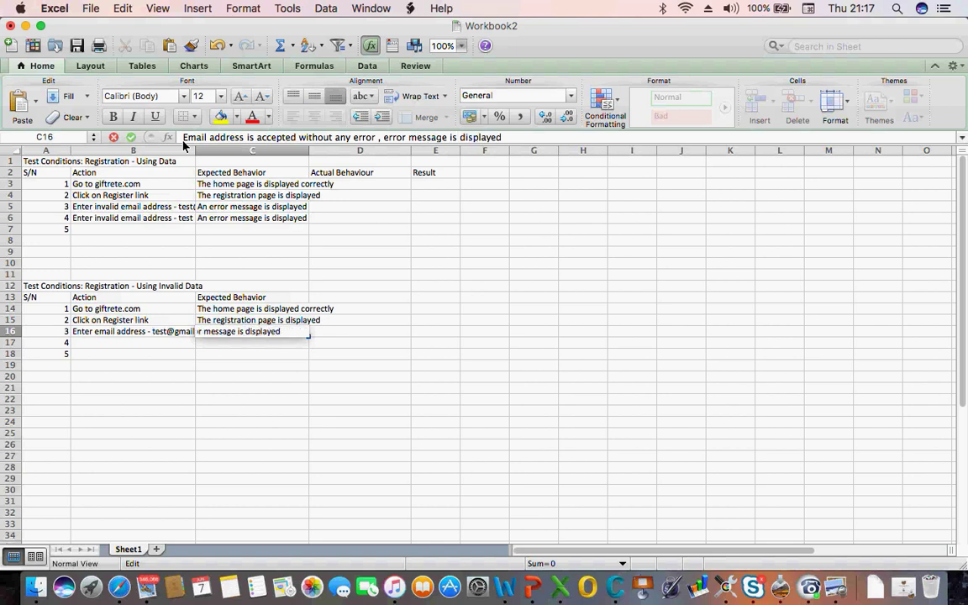
{"action": "key", "text": "BackSpace"}
{"action": "key", "text": "BackSpace"}
{"action": "key", "text": "BackSpace"}
{"action": "key", "text": "BackSpace"}
{"action": "key", "text": "BackSpace"}
{"action": "key", "text": "BackSpace"}
{"action": "key", "text": "BackSpace"}
{"action": "key", "text": "BackSpace"}
{"action": "key", "text": "BackSpace"}
{"action": "key", "text": "BackSpace"}
{"action": "key", "text": "BackSpace"}
{"action": "key", "text": "BackSpace"}
{"action": "key", "text": "BackSpace"}
{"action": "key", "text": "BackSpace"}
{"action": "key", "text": "BackSpace"}
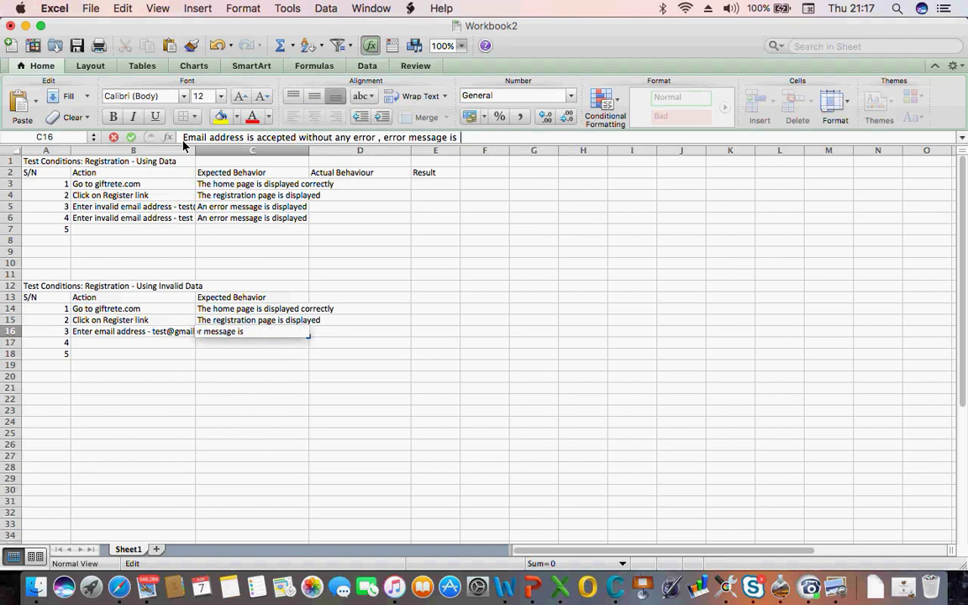
{"action": "key", "text": "BackSpace"}
{"action": "key", "text": "BackSpace"}
{"action": "key", "text": "BackSpace"}
{"action": "key", "text": "BackSpace"}
{"action": "key", "text": "BackSpace"}
{"action": "key", "text": "BackSpace"}
{"action": "key", "text": "BackSpace"}
{"action": "key", "text": "BackSpace"}
{"action": "key", "text": "BackSpace"}
{"action": "key", "text": "BackSpace"}
{"action": "key", "text": "BackSpace"}
{"action": "key", "text": "BackSpace"}
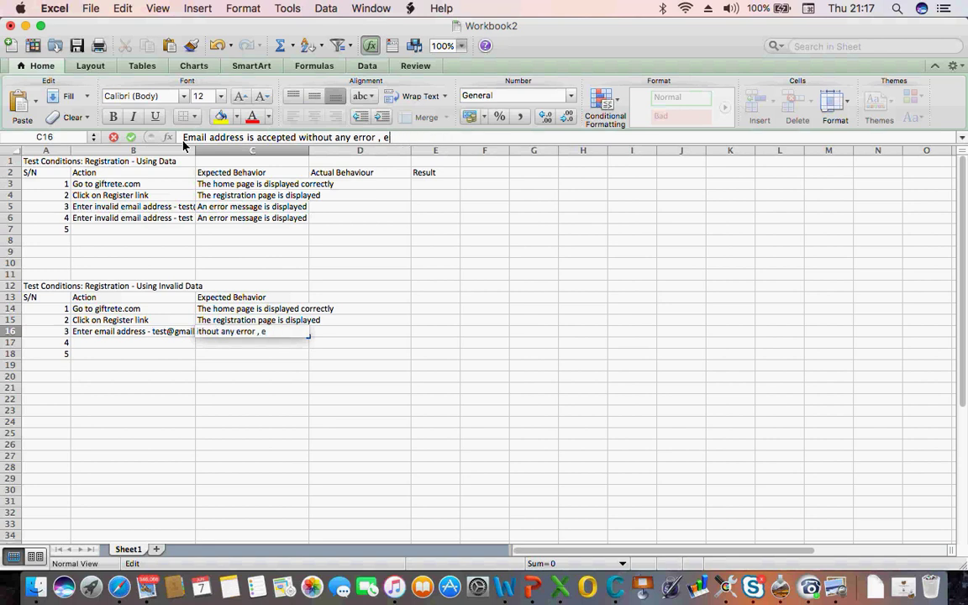
{"action": "key", "text": "BackSpace"}
{"action": "key", "text": "BackSpace"}
{"action": "type", "text": "message"}
{"action": "key", "text": "Return"}
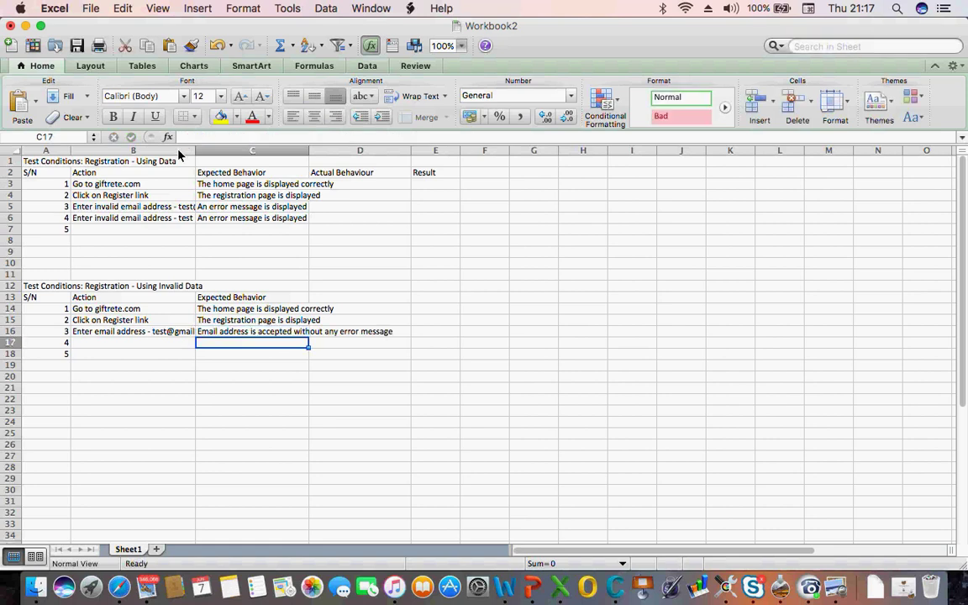
Enter 'Enter First name' and 'Enter Surname' in B17 and B18, after checking the sign-up form in Safari
{"action": "left_click", "coordinate": [107, 349]}
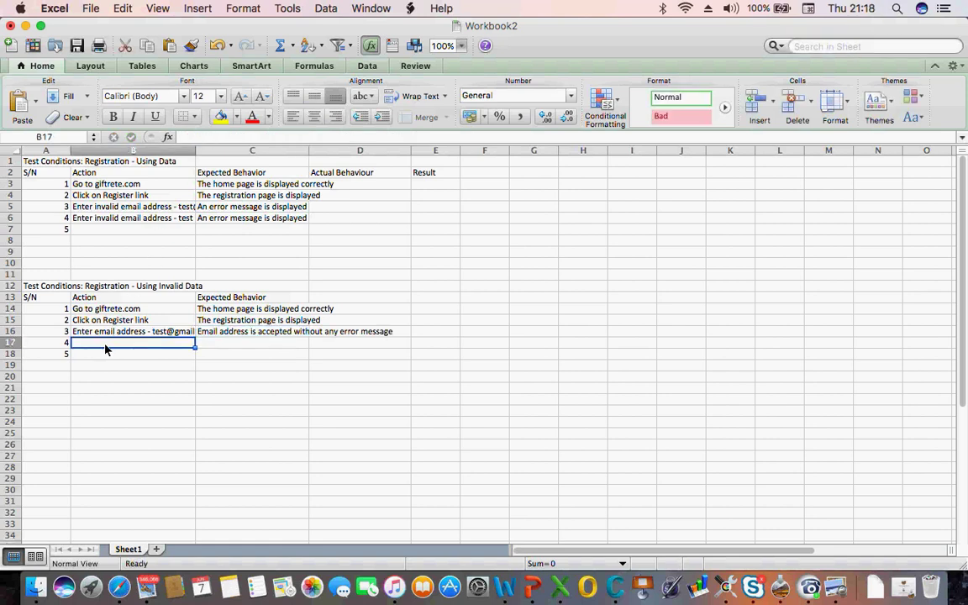
{"action": "type", "text": "Enter"}
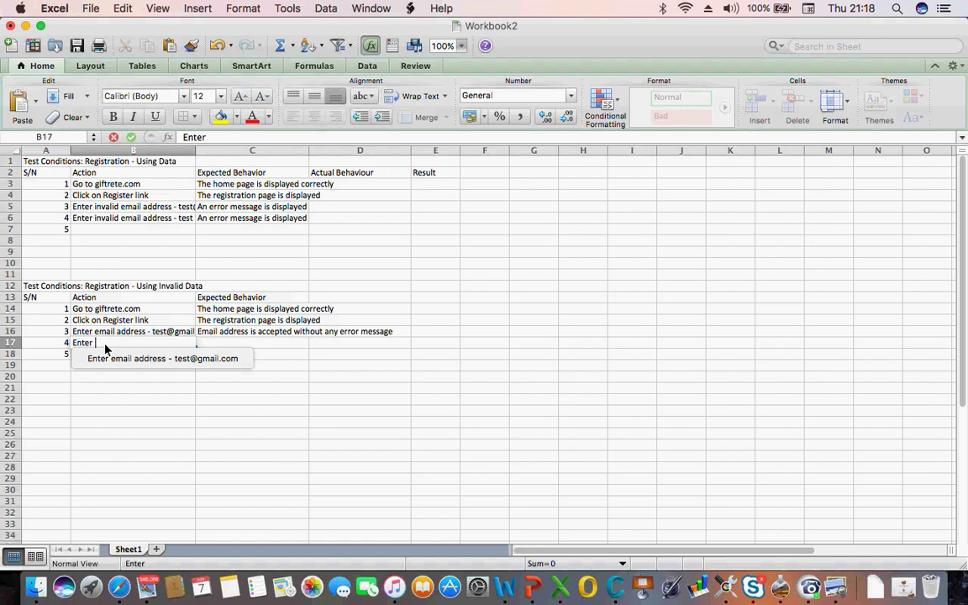
{"action": "type", "text": " First name"}
{"action": "key", "text": "Return"}
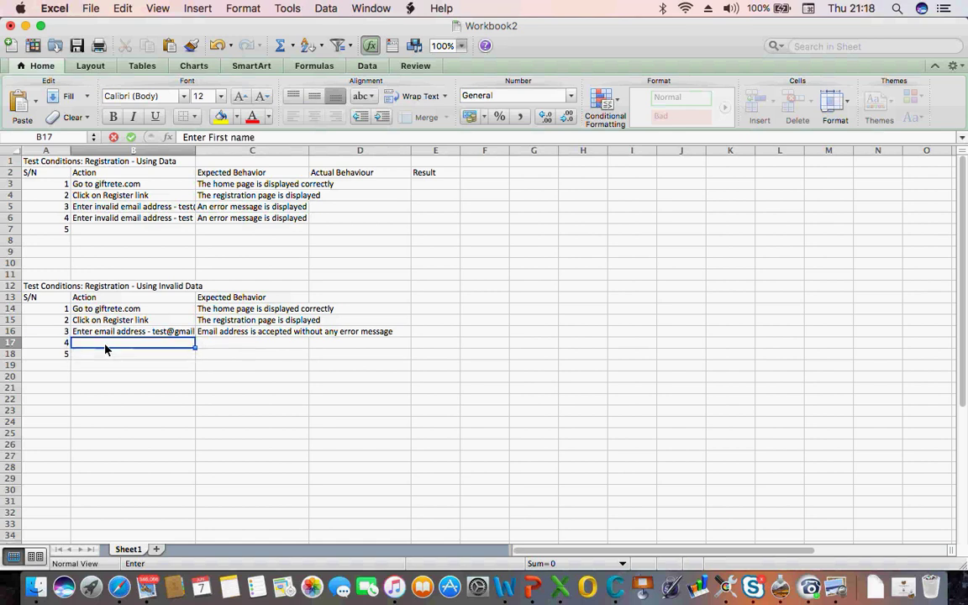
{"action": "type", "text": "En"}
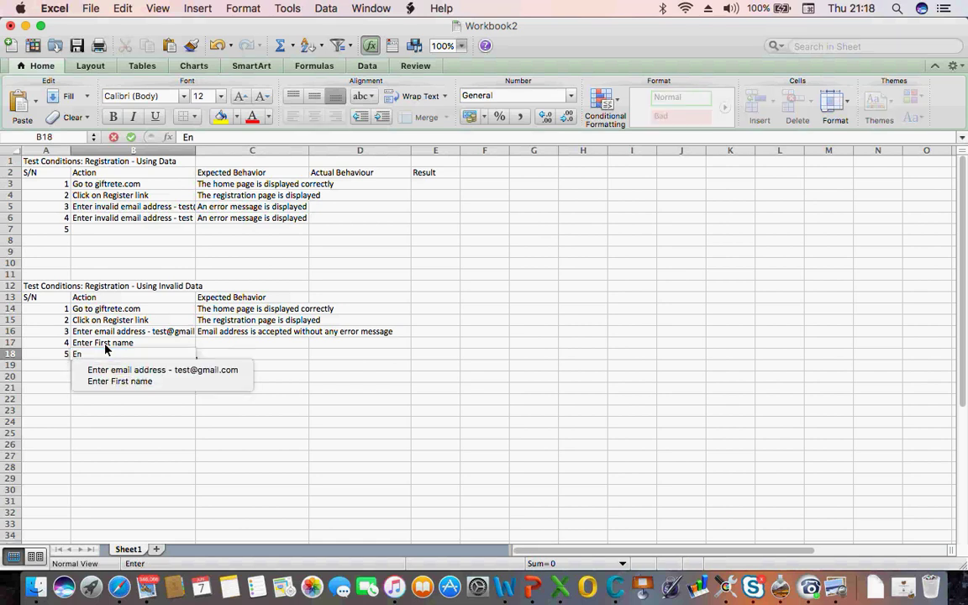
{"action": "type", "text": "ter S"}
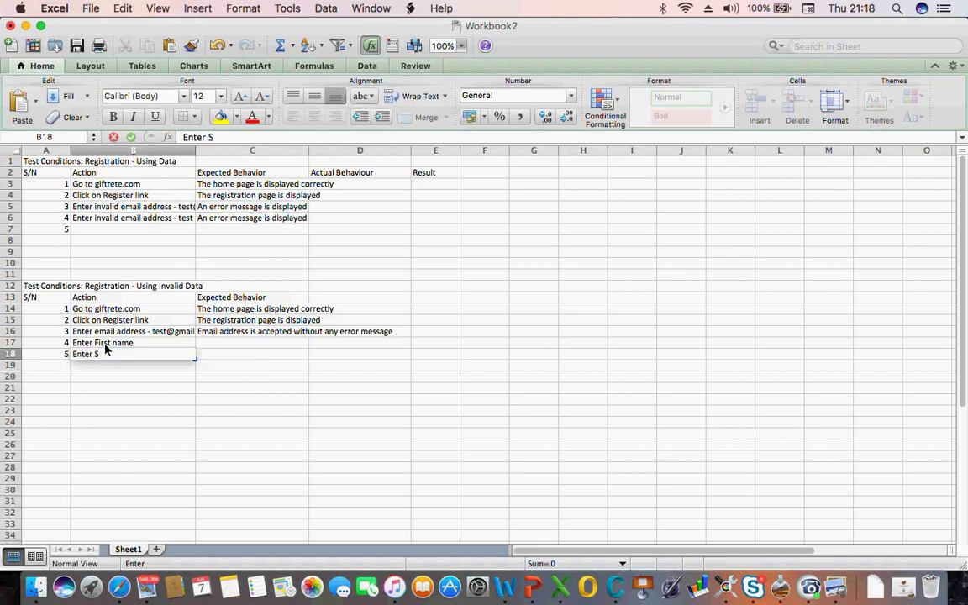
{"action": "type", "text": "urname"}
{"action": "key", "text": "Return"}
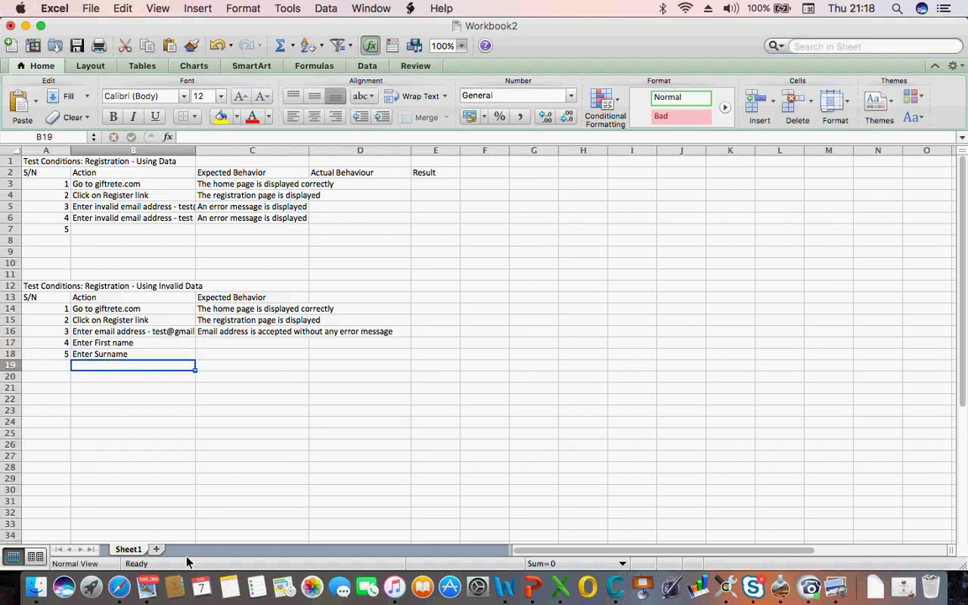
{"action": "left_click", "coordinate": [126, 589]}
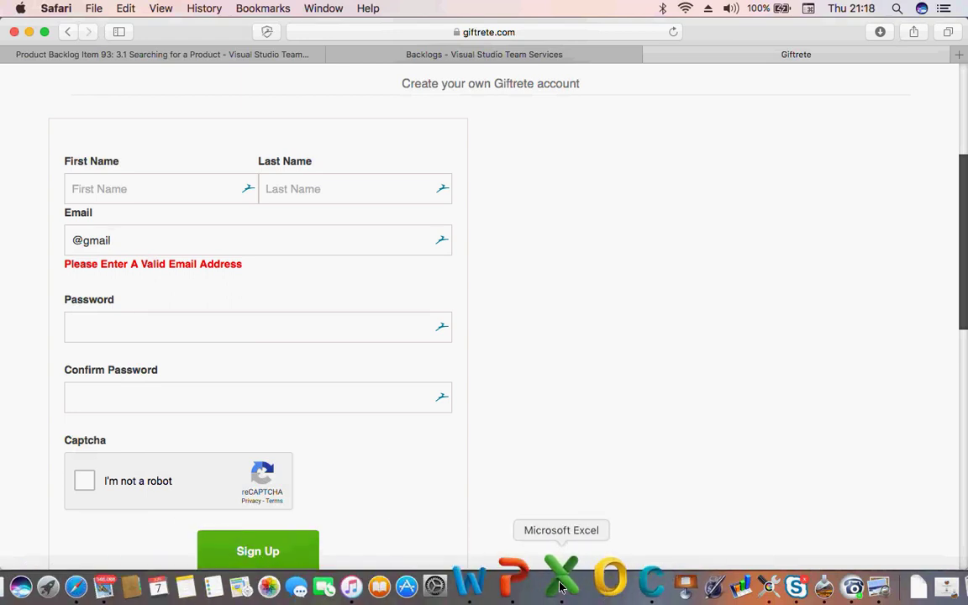
{"action": "left_click", "coordinate": [554, 584]}
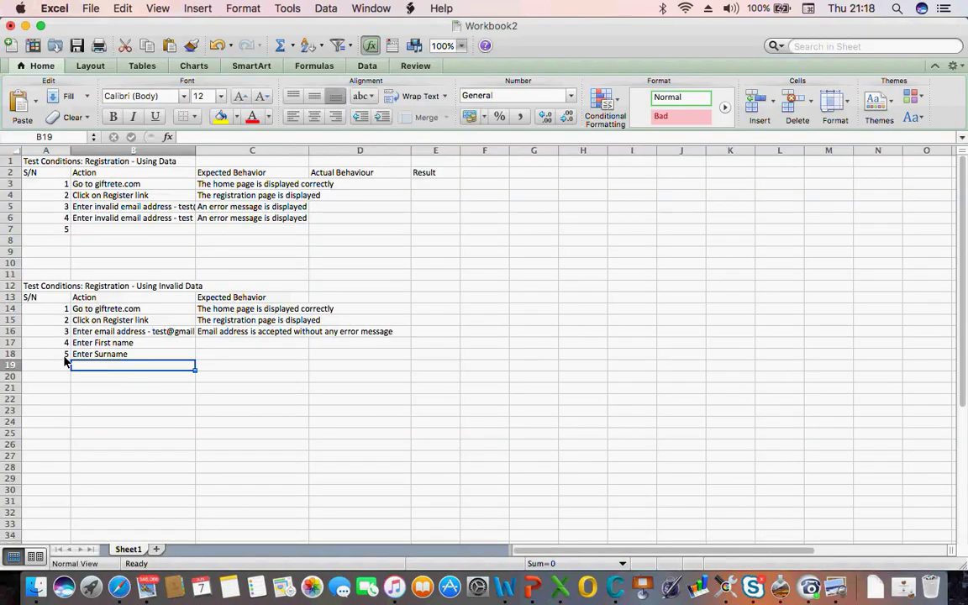
Fill B19–B21 with 'Enter Password', 'Confirm password', 'Validate the captcha', then begin 'Click on' in B22
{"action": "type", "text": "Enter Password"}
{"action": "key", "text": "Return"}
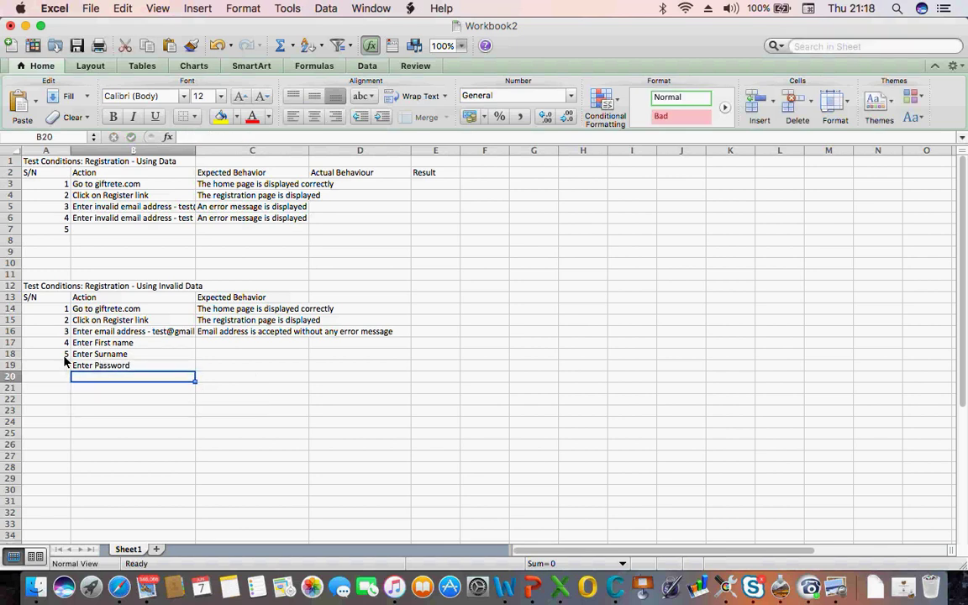
{"action": "type", "text": "Con"}
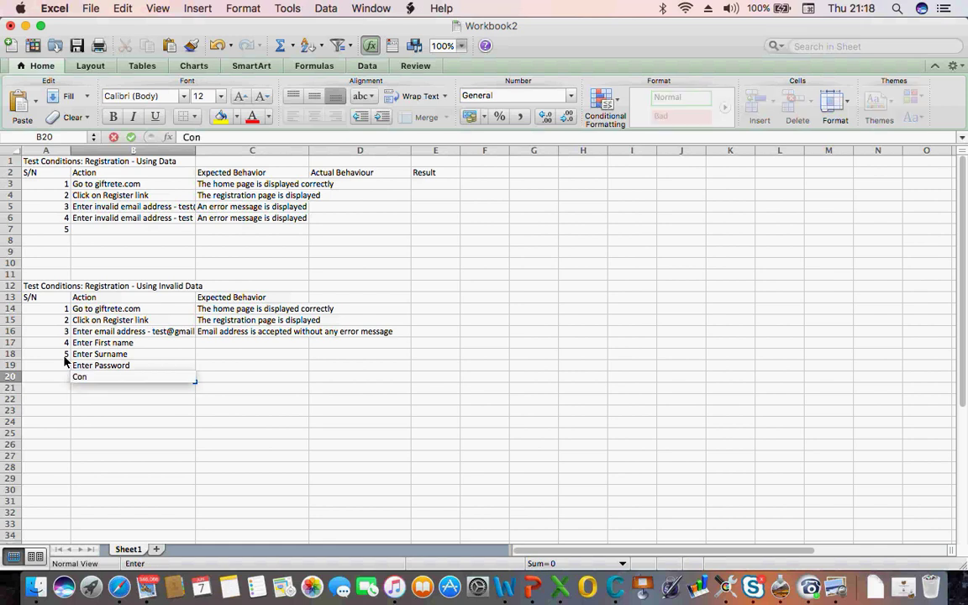
{"action": "type", "text": "firm password"}
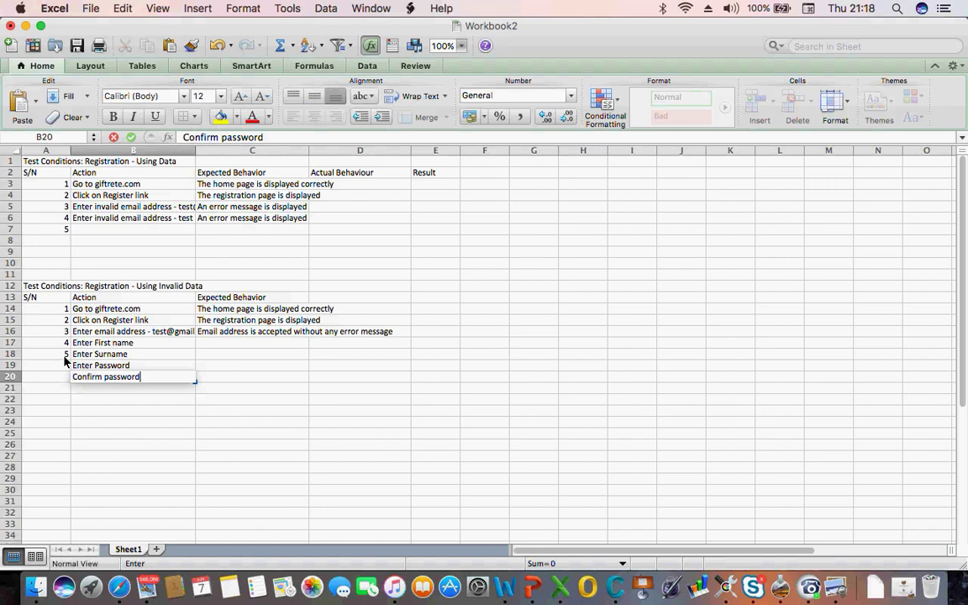
{"action": "key", "text": "Return"}
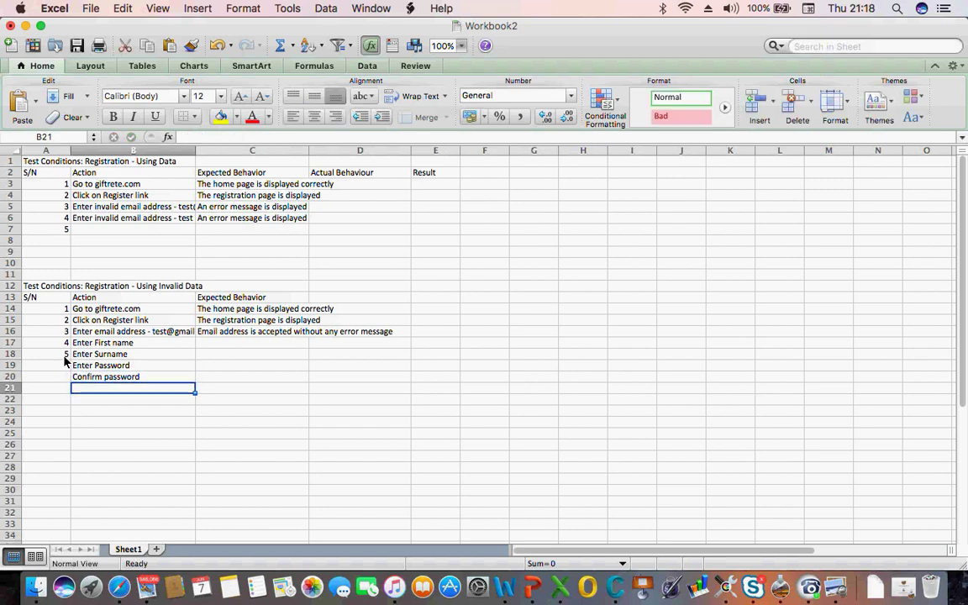
{"action": "type", "text": "Va"}
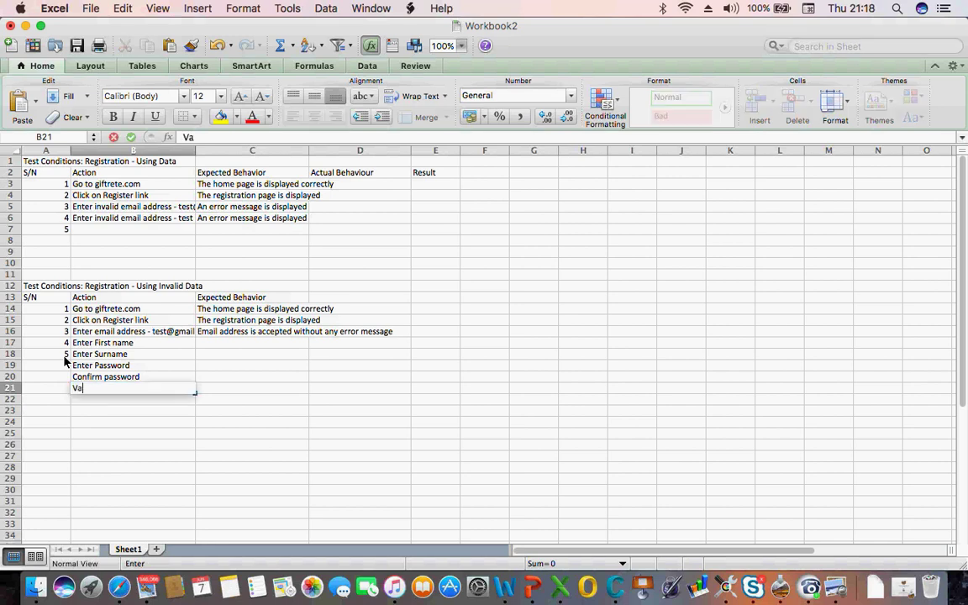
{"action": "type", "text": "lidate the cap"}
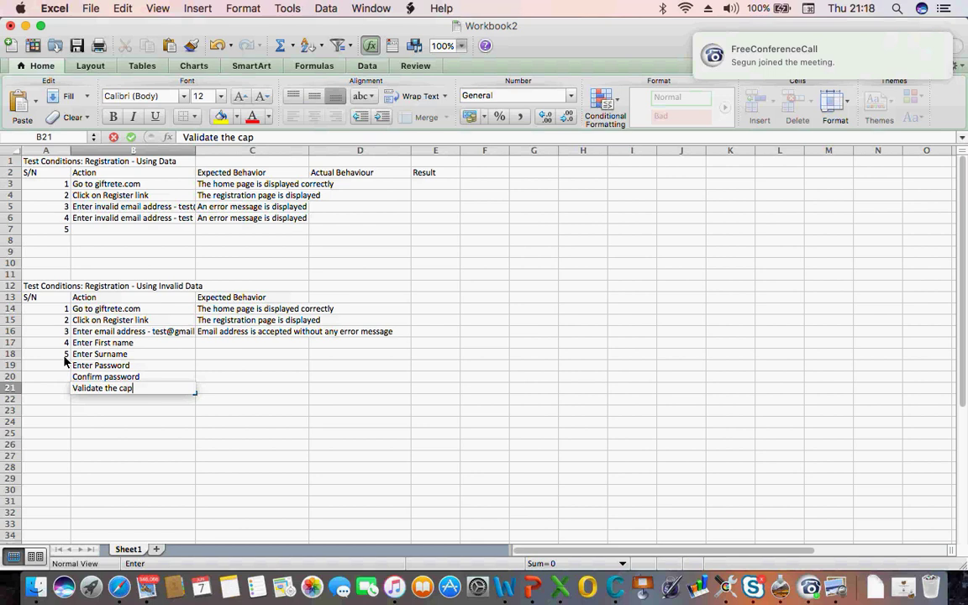
{"action": "type", "text": "ct"}
{"action": "key", "text": "BackSpace"}
{"action": "key", "text": "BackSpace"}
{"action": "type", "text": "tcha"}
{"action": "key", "text": "Return"}
{"action": "type", "text": "C"}
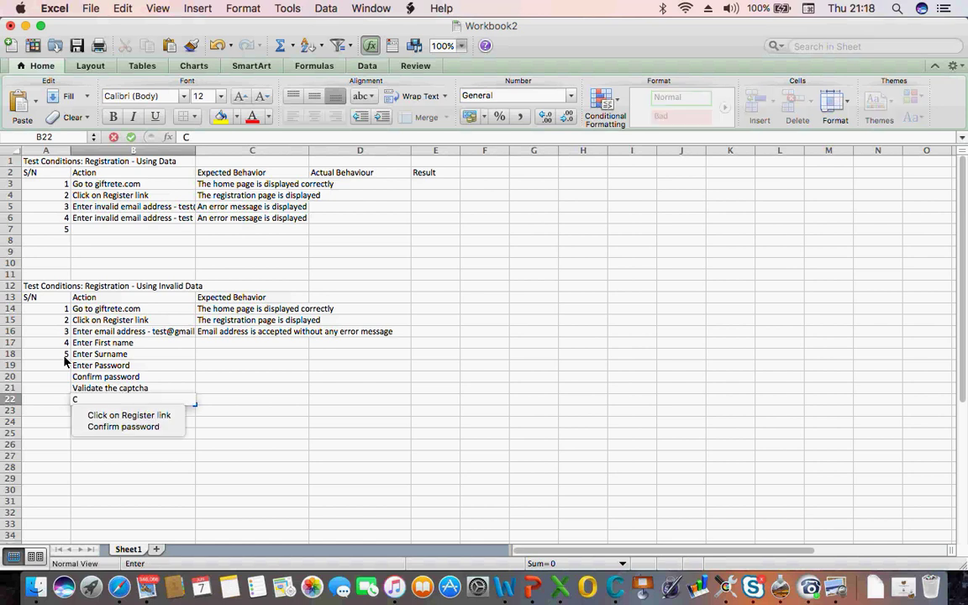
{"action": "type", "text": "lick"}
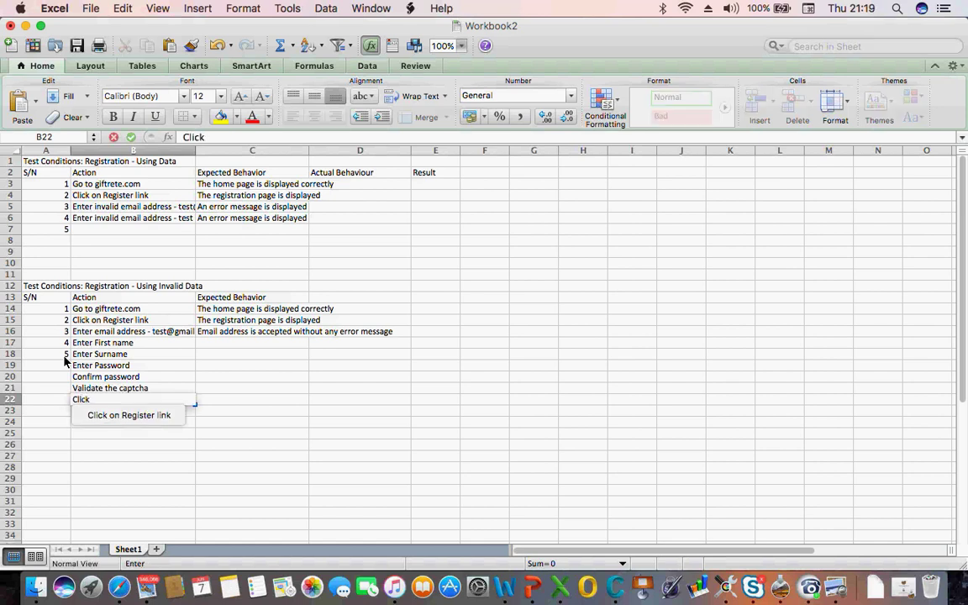
{"action": "type", "text": " on"}
{"action": "left_click", "coordinate": [126, 588]}
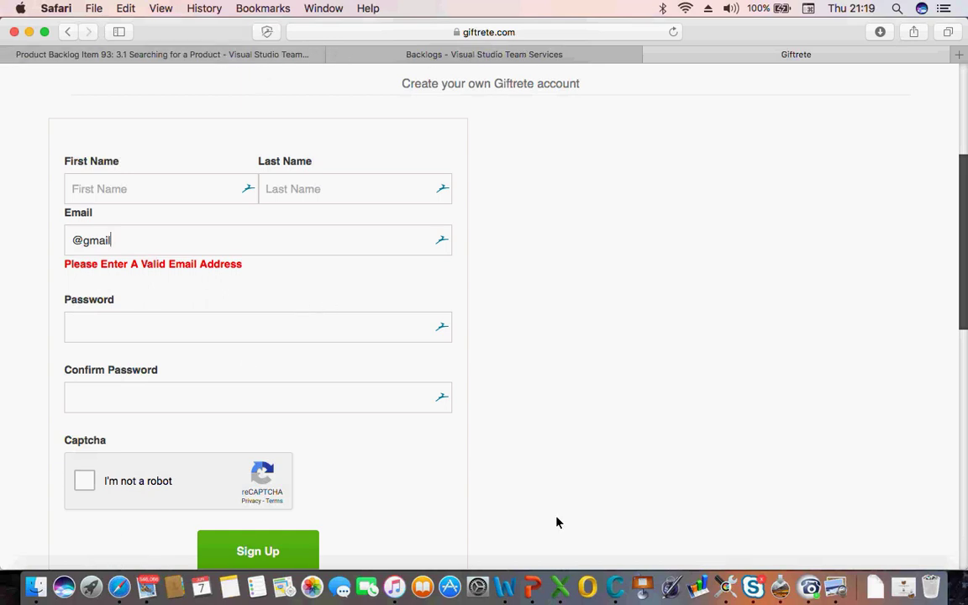
{"action": "left_click", "coordinate": [557, 581]}
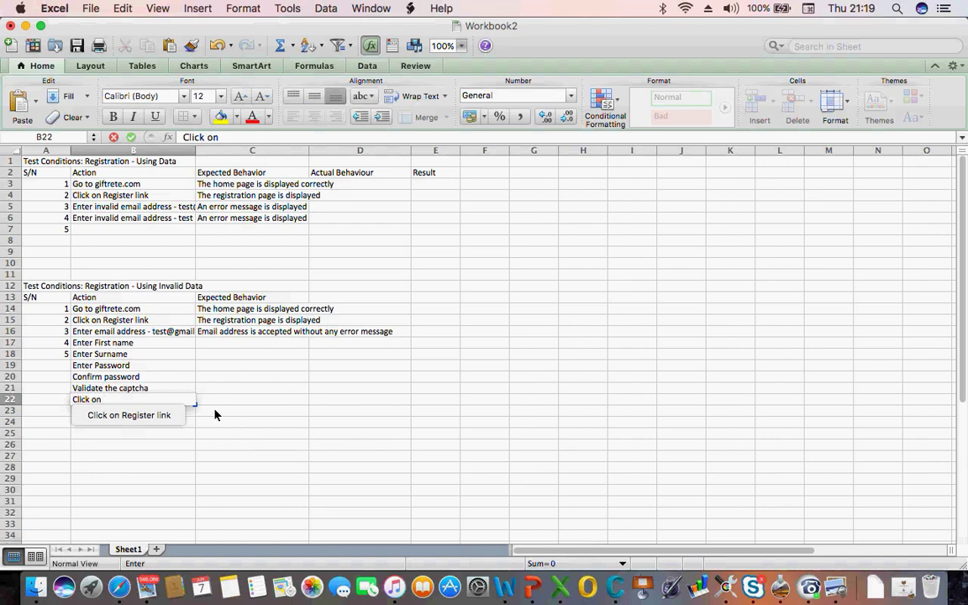
Complete B22 as 'Click on Sign Up' and number rows 19–22 as steps 6 through 9
{"action": "type", "text": "Sign"}
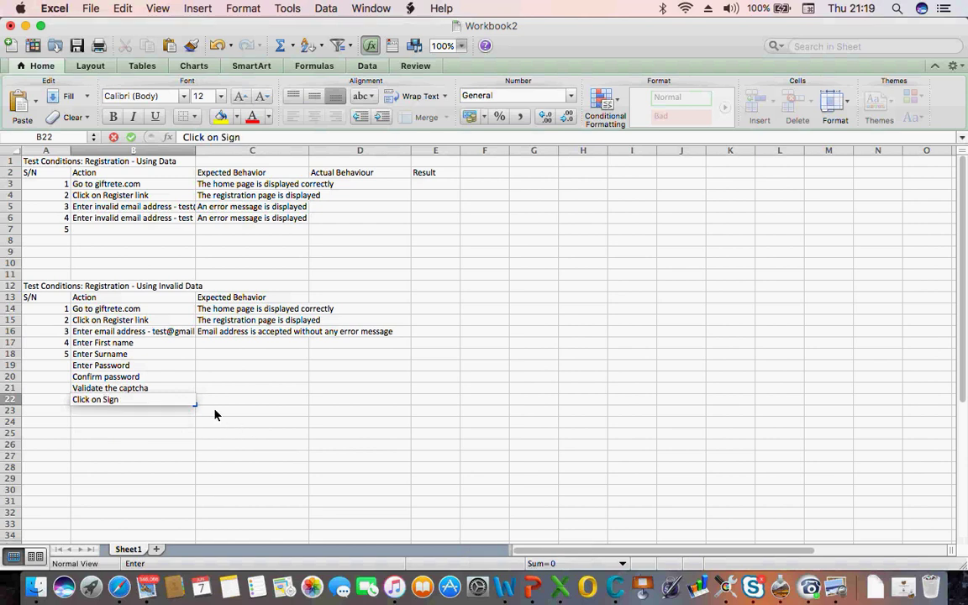
{"action": "type", "text": " Up"}
{"action": "key", "text": "Return"}
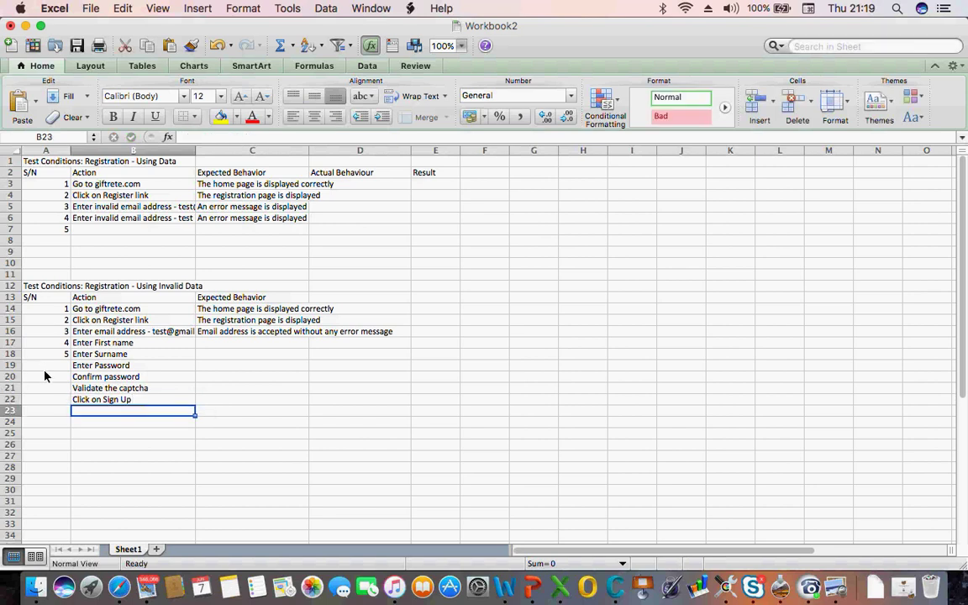
{"action": "left_click", "coordinate": [45, 367]}
{"action": "type", "text": "6"}
{"action": "key", "text": "Return"}
{"action": "type", "text": "7"}
{"action": "key", "text": "Return"}
{"action": "type", "text": "8"}
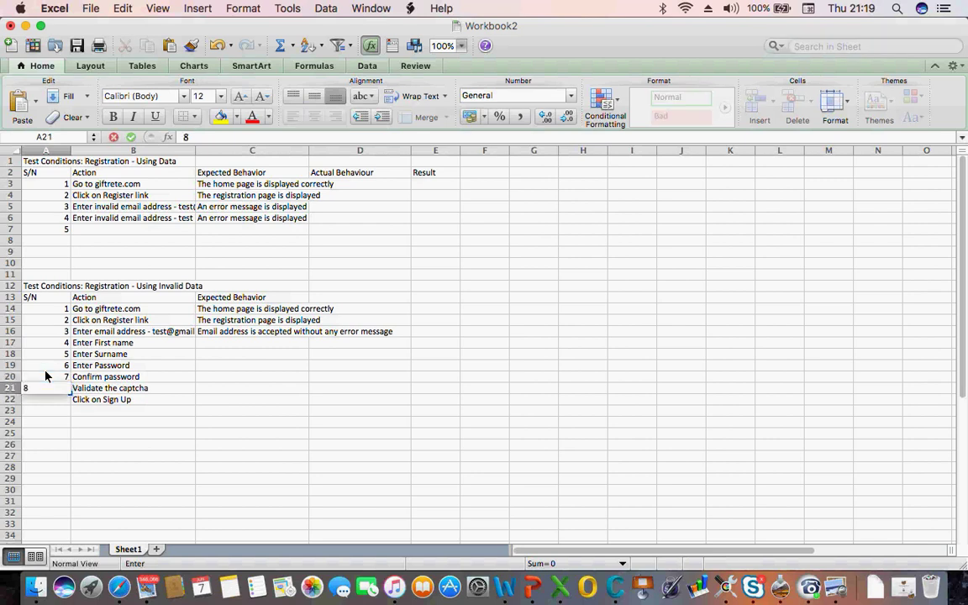
{"action": "key", "text": "Return"}
{"action": "type", "text": "9"}
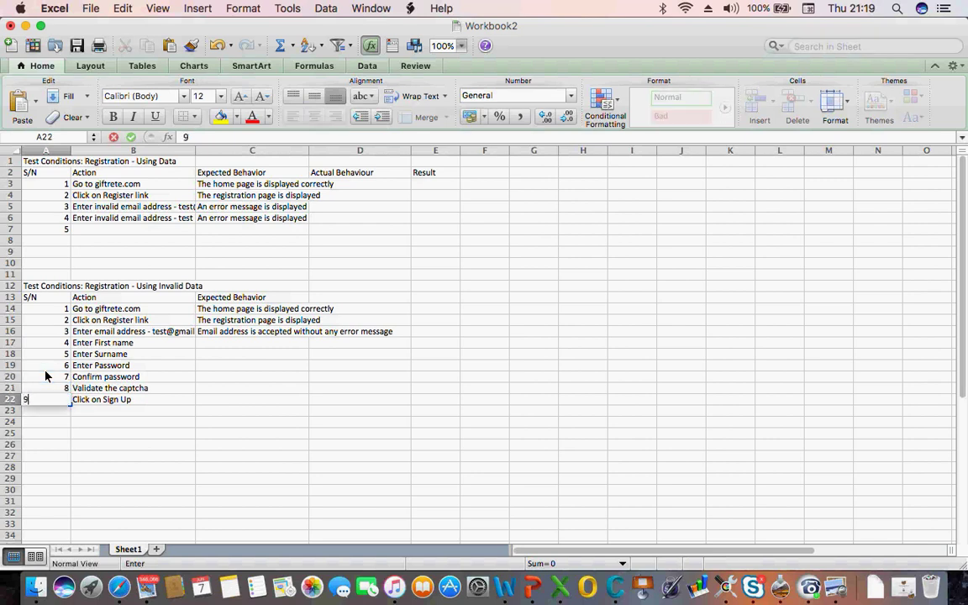
{"action": "key", "text": "Return"}
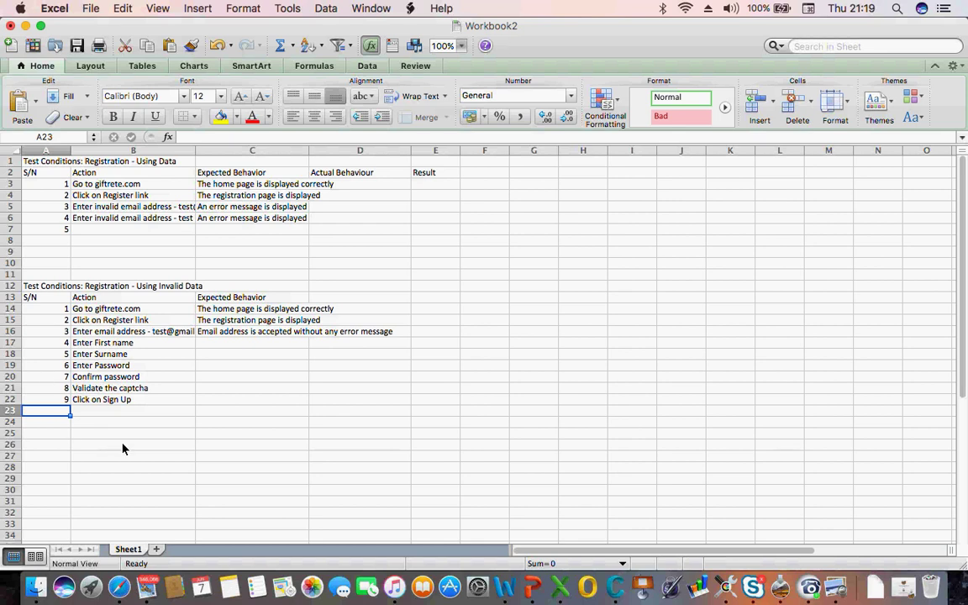
{"action": "left_click", "coordinate": [115, 402]}
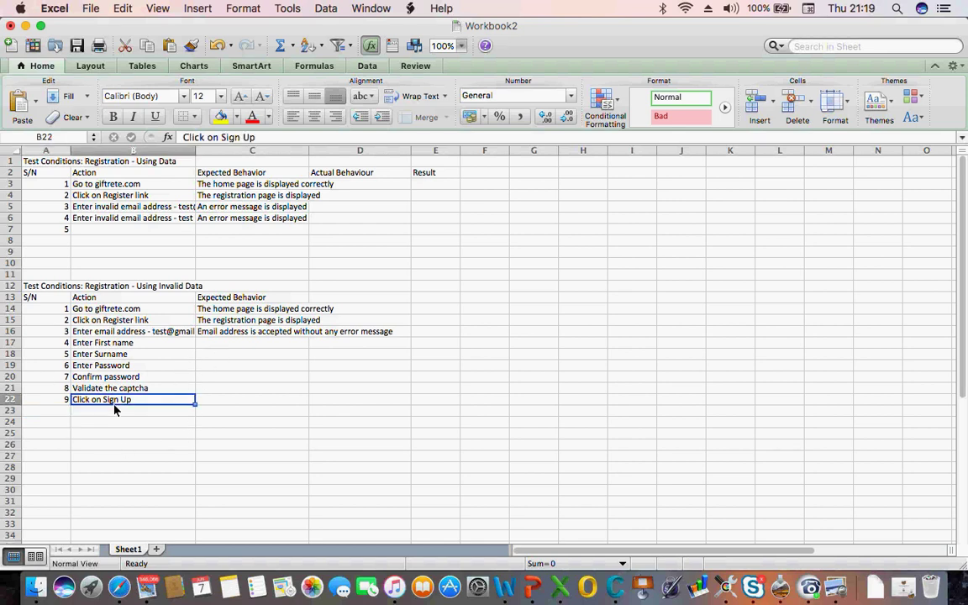
{"action": "left_click", "coordinate": [231, 391]}
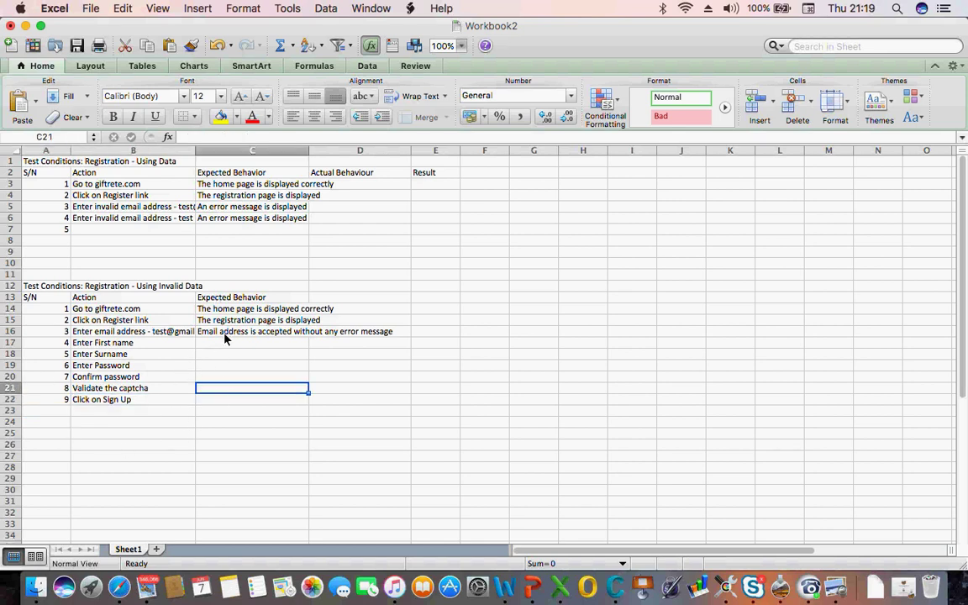
Change step 9's action in B22 to 'Click on Sign Up button'
{"action": "left_click", "coordinate": [207, 401]}
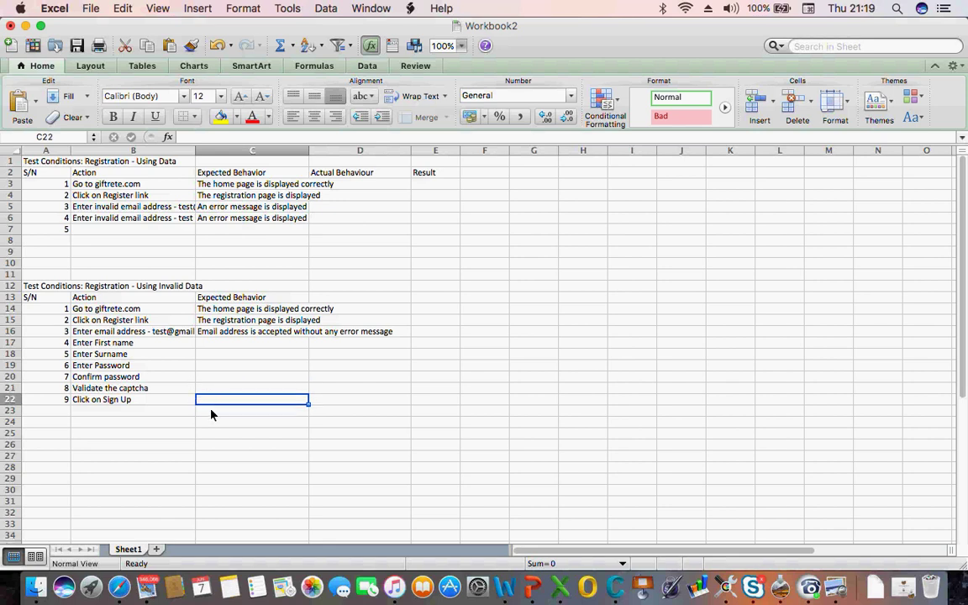
{"action": "left_click", "coordinate": [126, 401]}
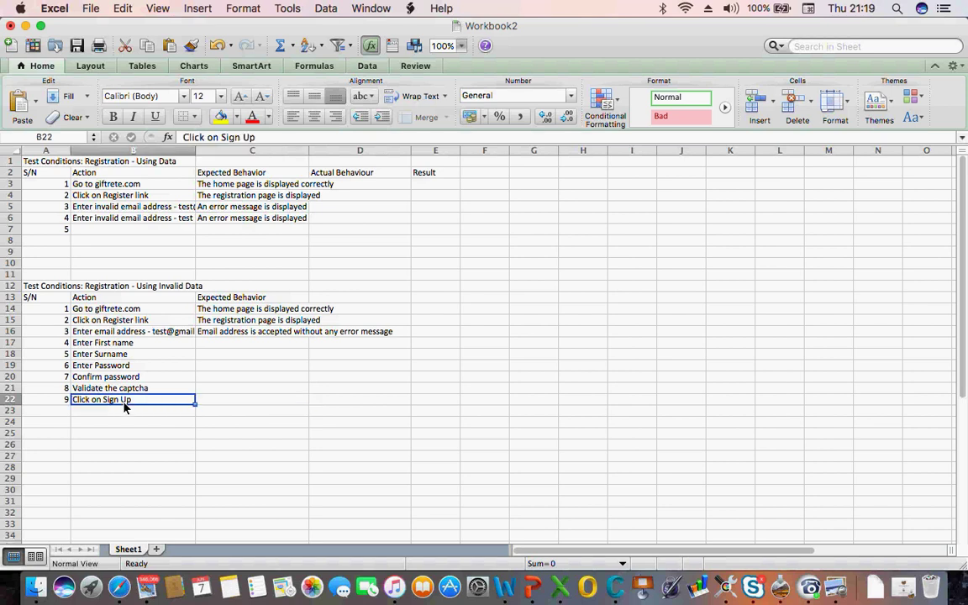
{"action": "left_click", "coordinate": [267, 138]}
{"action": "type", "text": "button"}
{"action": "key", "text": "Tab"}
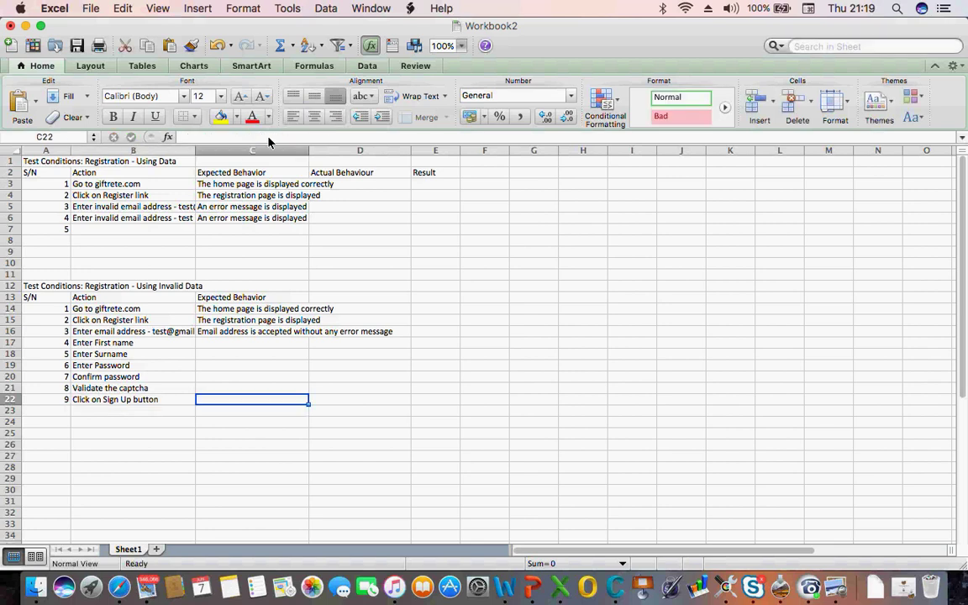
Enter 'The user is register succssfully' as step 9's expected behaviour in C22
{"action": "type", "text": "The users"}
{"action": "key", "text": "BackSpace"}
{"action": "type", "text": "is"}
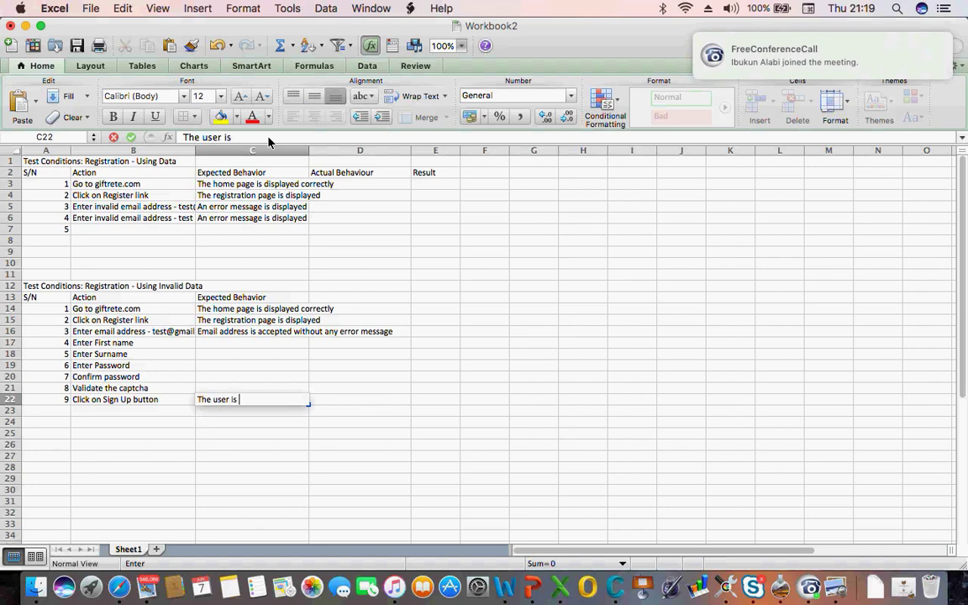
{"action": "type", "text": "register succs"}
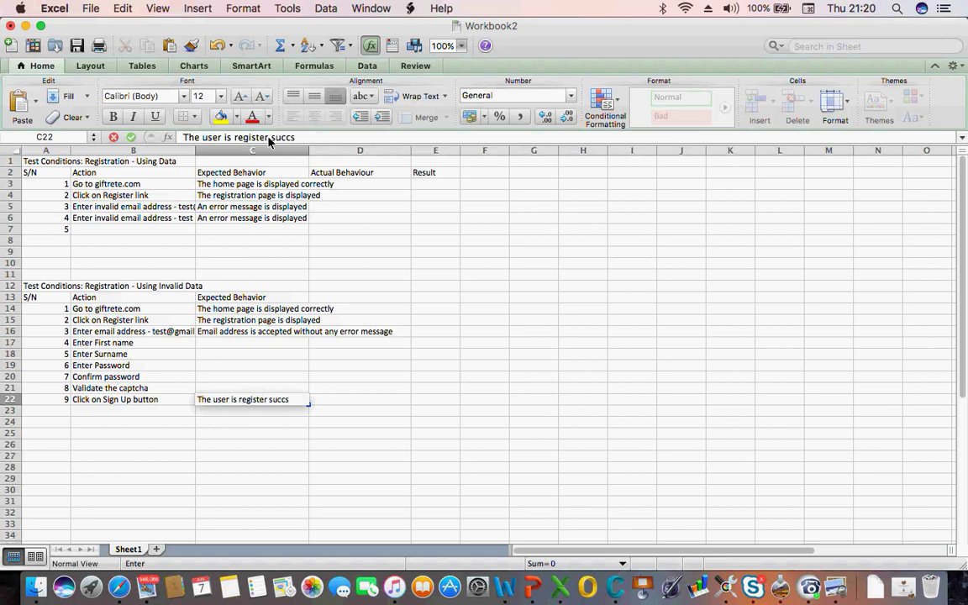
{"action": "type", "text": "sfully"}
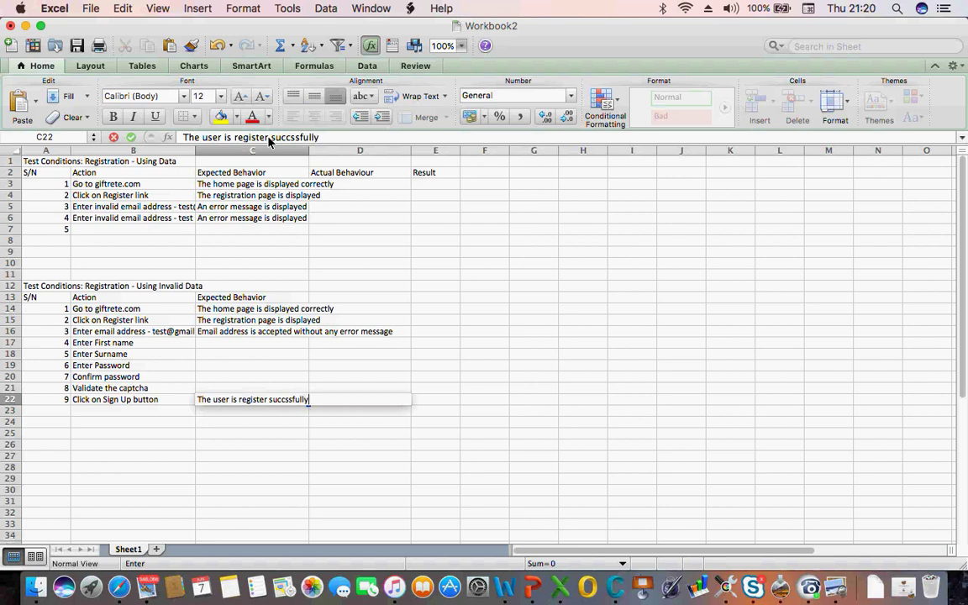
{"action": "key", "text": "Return"}
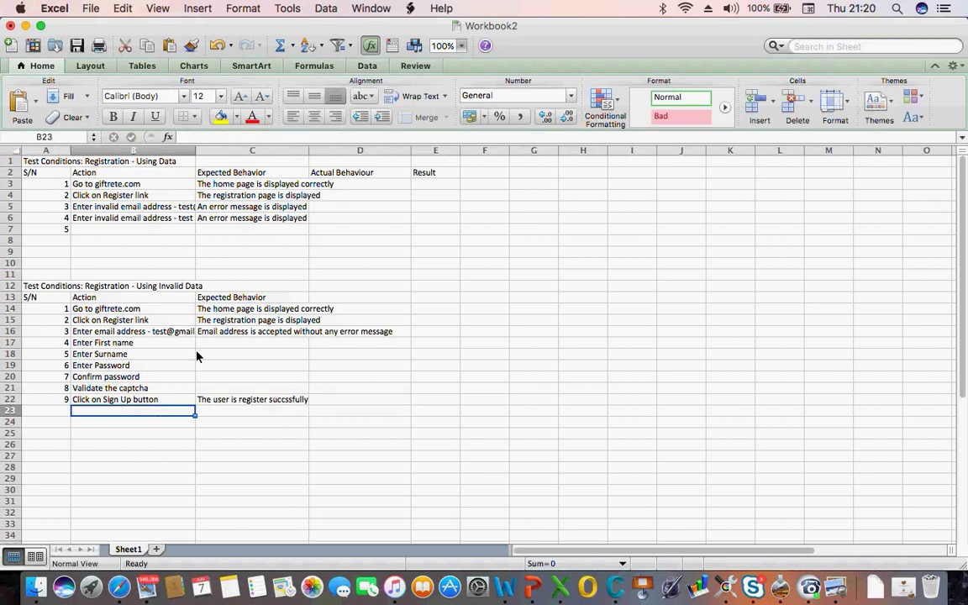
Copy the Using Data table (A1:C6) and paste a duplicate starting at A26
{"action": "left_click", "coordinate": [37, 161]}
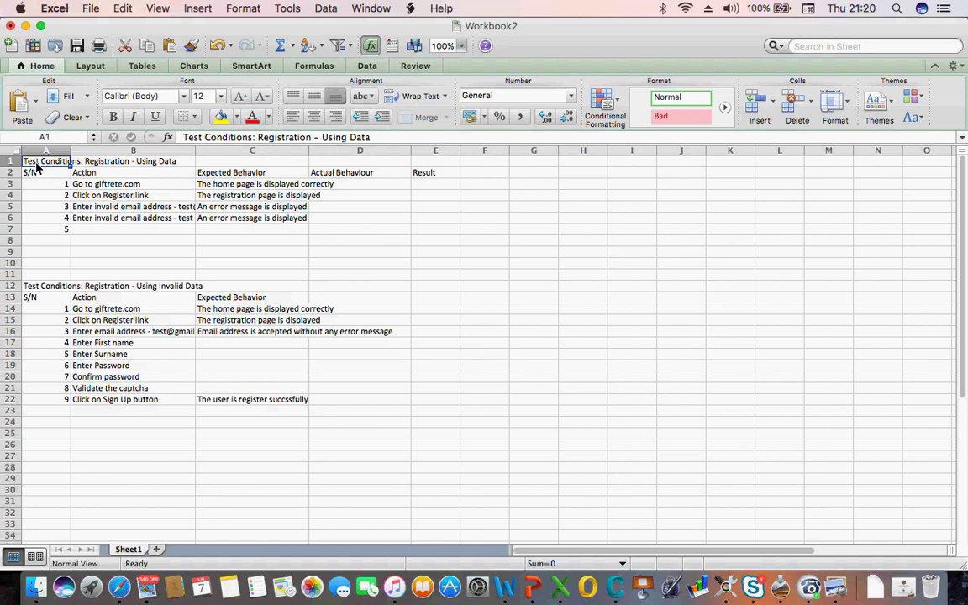
{"action": "key", "text": "shift+Right"}
{"action": "key", "text": "shift+Right"}
{"action": "key", "text": "shift+Down"}
{"action": "key", "text": "shift+Down"}
{"action": "key", "text": "shift+Down"}
{"action": "key", "text": "shift+Down"}
{"action": "key", "text": "shift+Down"}
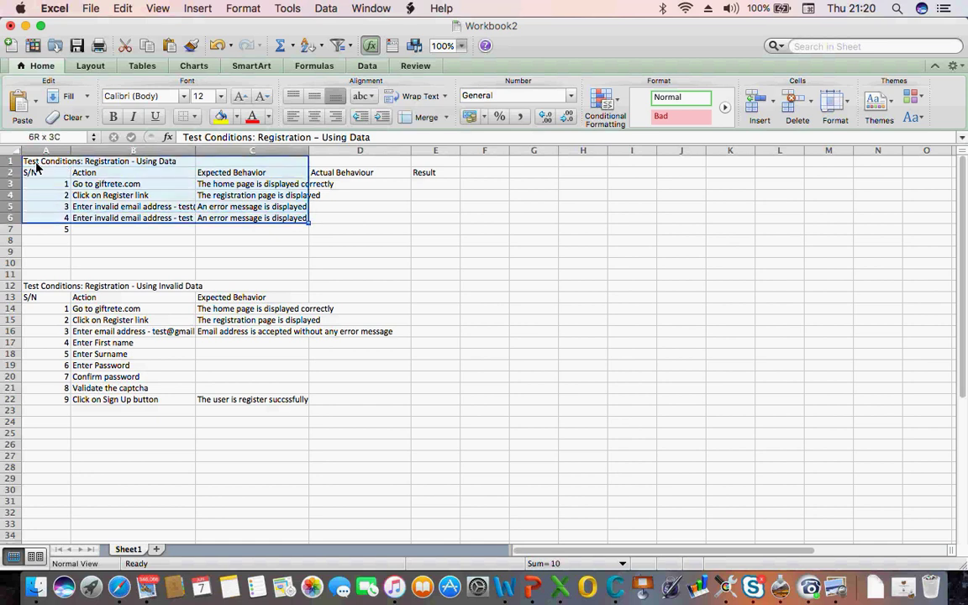
{"action": "key", "text": "super+c"}
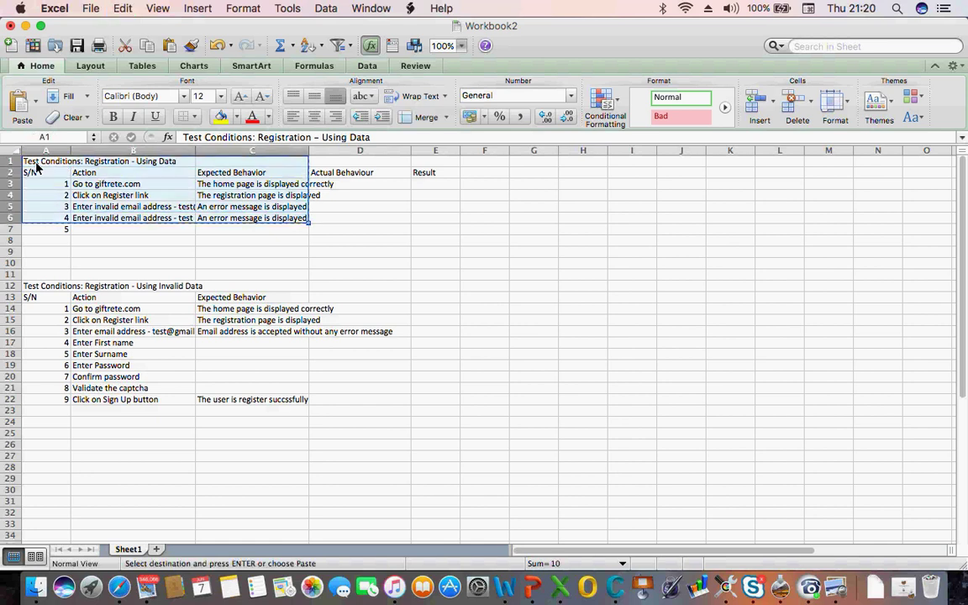
{"action": "key", "text": "Down"}
{"action": "key", "text": "Down"}
{"action": "key", "text": "Down"}
{"action": "key", "text": "Down"}
{"action": "key", "text": "Down"}
{"action": "key", "text": "Down"}
{"action": "key", "text": "Down"}
{"action": "key", "text": "Down"}
{"action": "key", "text": "Down"}
{"action": "key", "text": "Down"}
{"action": "key", "text": "Down"}
{"action": "key", "text": "Down"}
{"action": "key", "text": "Down"}
{"action": "key", "text": "Down"}
{"action": "key", "text": "Down"}
{"action": "key", "text": "Down"}
{"action": "key", "text": "Down"}
{"action": "key", "text": "Down"}
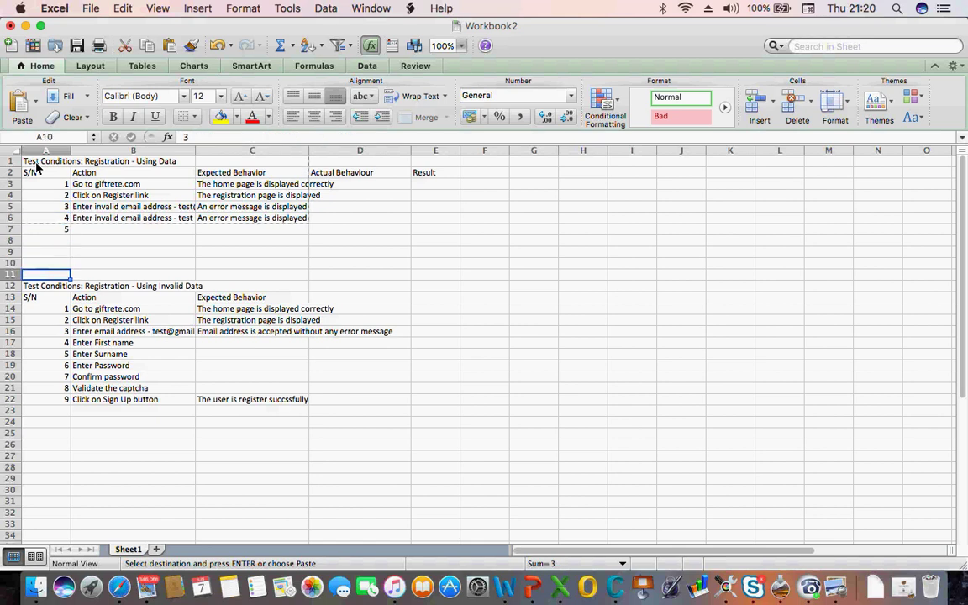
{"action": "key", "text": "Down"}
{"action": "key", "text": "Down"}
{"action": "key", "text": "Down"}
{"action": "key", "text": "Down"}
{"action": "key", "text": "Down"}
{"action": "key", "text": "Down"}
{"action": "key", "text": "Down"}
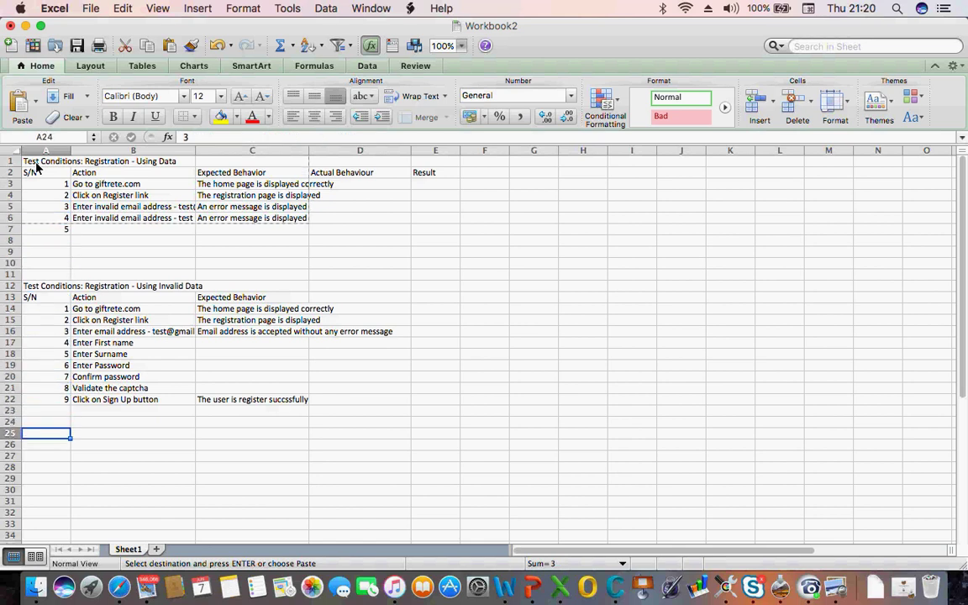
{"action": "key", "text": "super+v"}
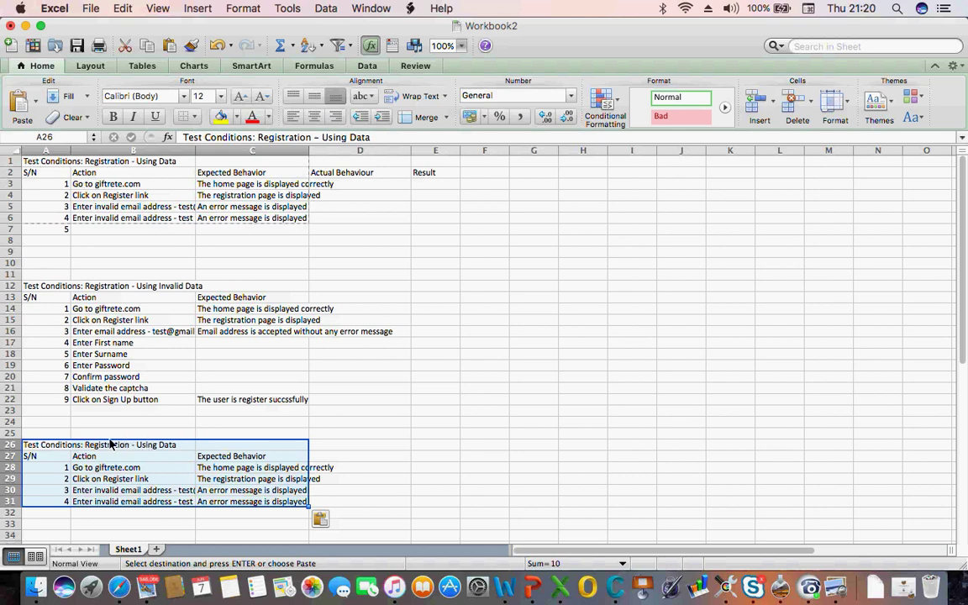
{"action": "key", "text": "Right"}
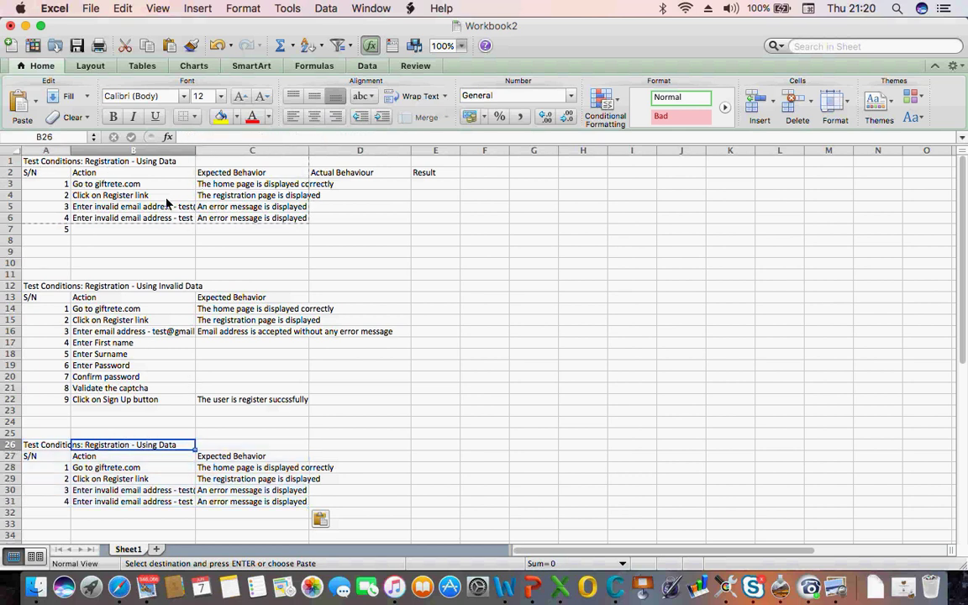
{"action": "left_click", "coordinate": [46, 447]}
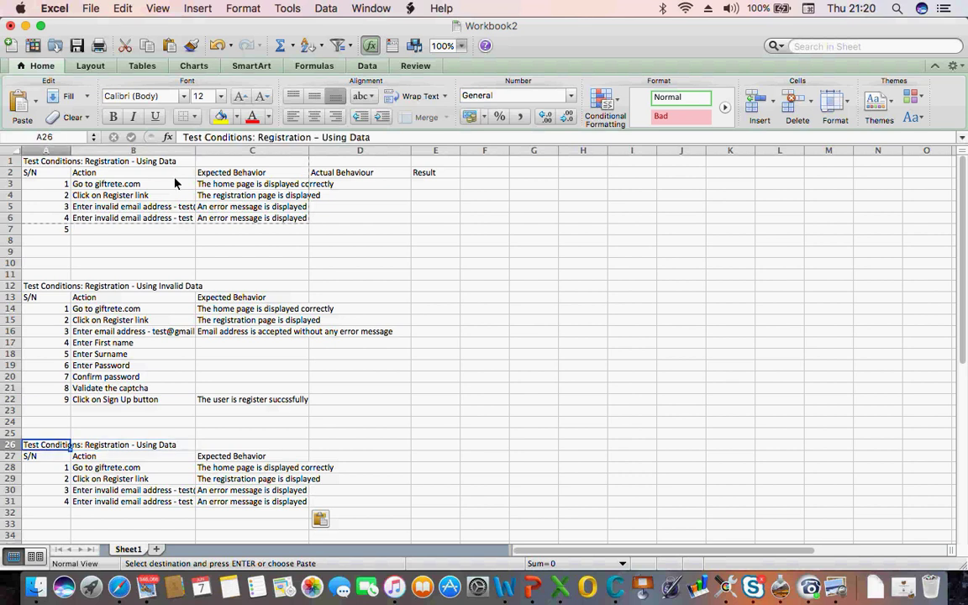
Replace 'Using Data' in the A26 heading with 'With Ommited Required Fields'
{"action": "left_click", "coordinate": [354, 138]}
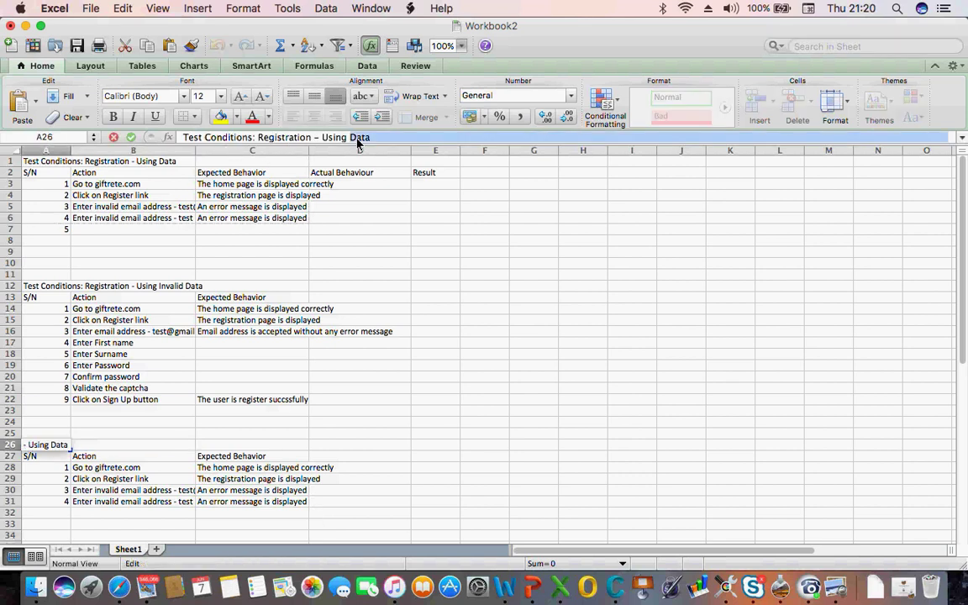
{"action": "key", "text": "BackSpace"}
{"action": "key", "text": "BackSpace"}
{"action": "key", "text": "BackSpace"}
{"action": "key", "text": "BackSpace"}
{"action": "key", "text": "BackSpace"}
{"action": "key", "text": "BackSpace"}
{"action": "key", "text": "BackSpace"}
{"action": "key", "text": "BackSpace"}
{"action": "key", "text": "BackSpace"}
{"action": "key", "text": "BackSpace"}
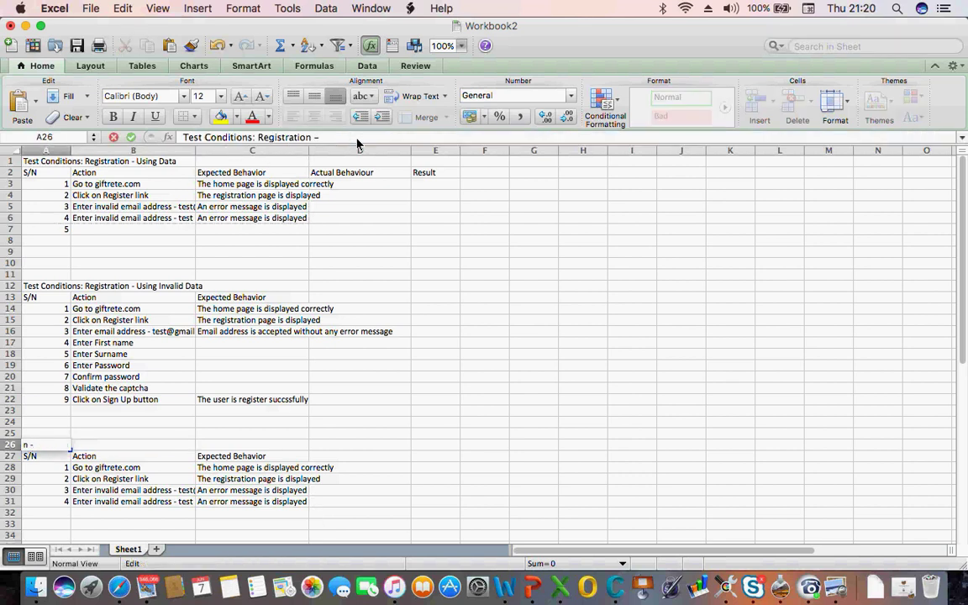
{"action": "type", "text": "With Ommi"}
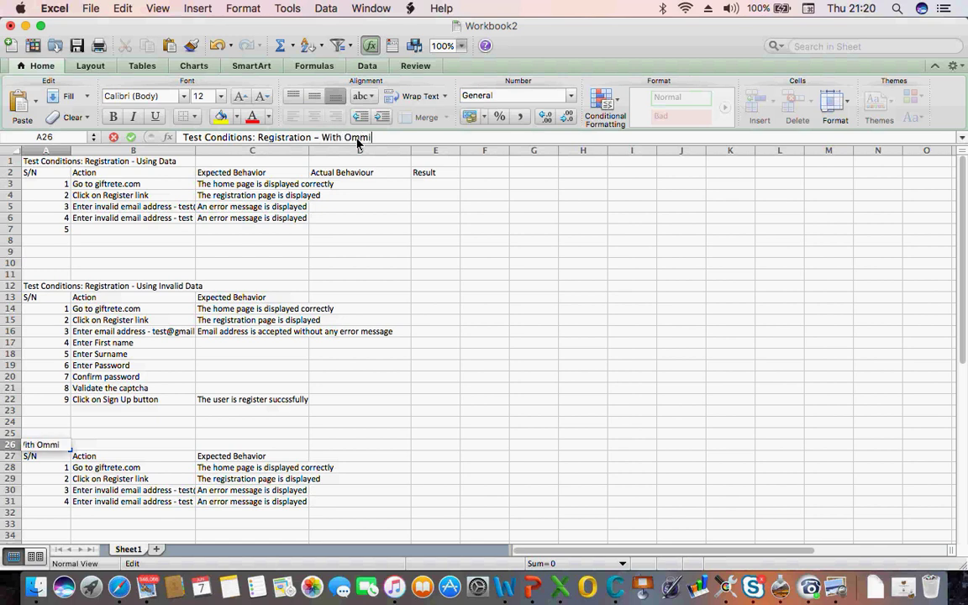
{"action": "type", "text": "ted Requi"}
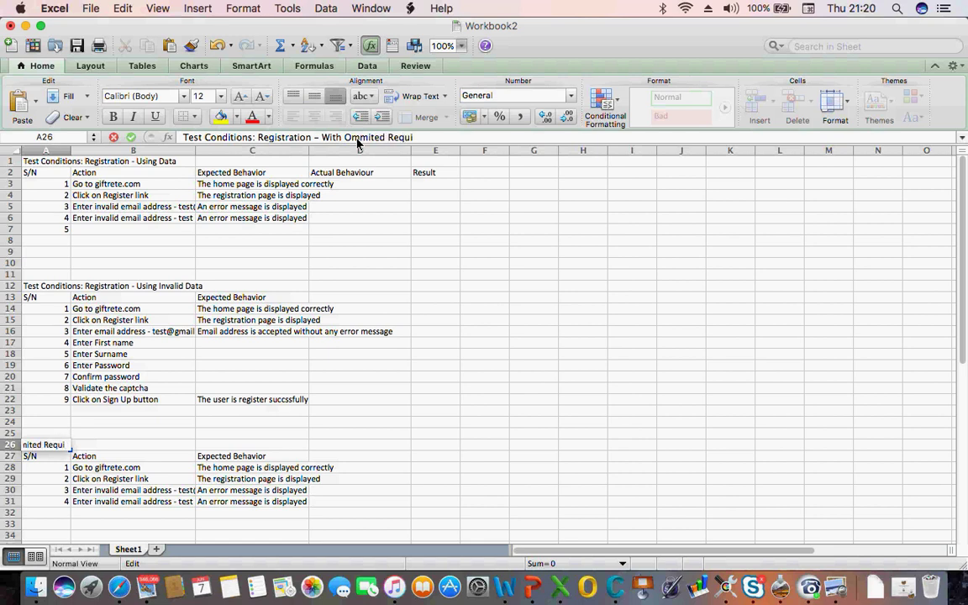
{"action": "type", "text": "red Fields"}
{"action": "key", "text": "Return"}
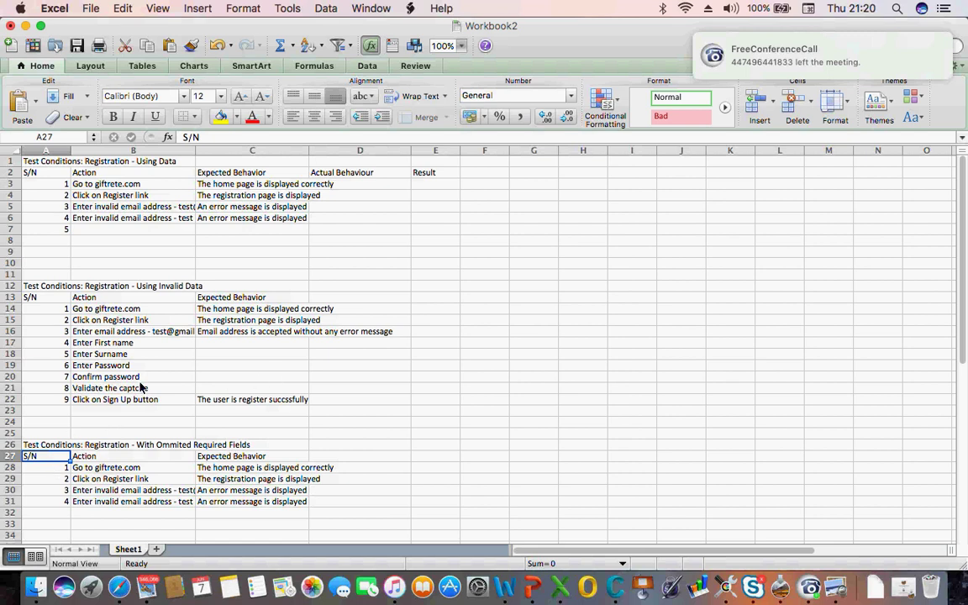
Overwrite step 3's action in B30 with 'Enter all field except password'
{"action": "left_click", "coordinate": [81, 471]}
{"action": "key", "text": "Down"}
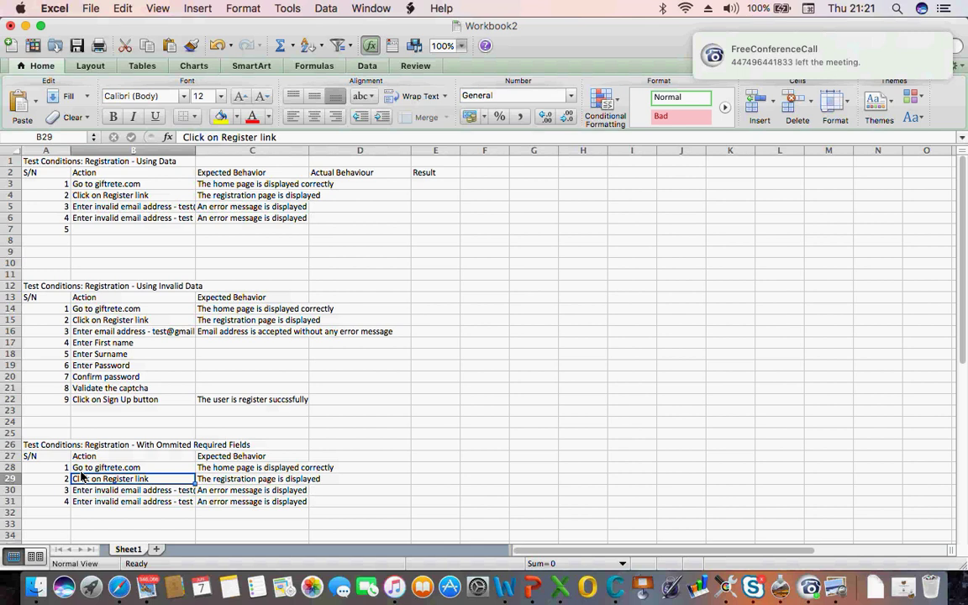
{"action": "key", "text": "Down"}
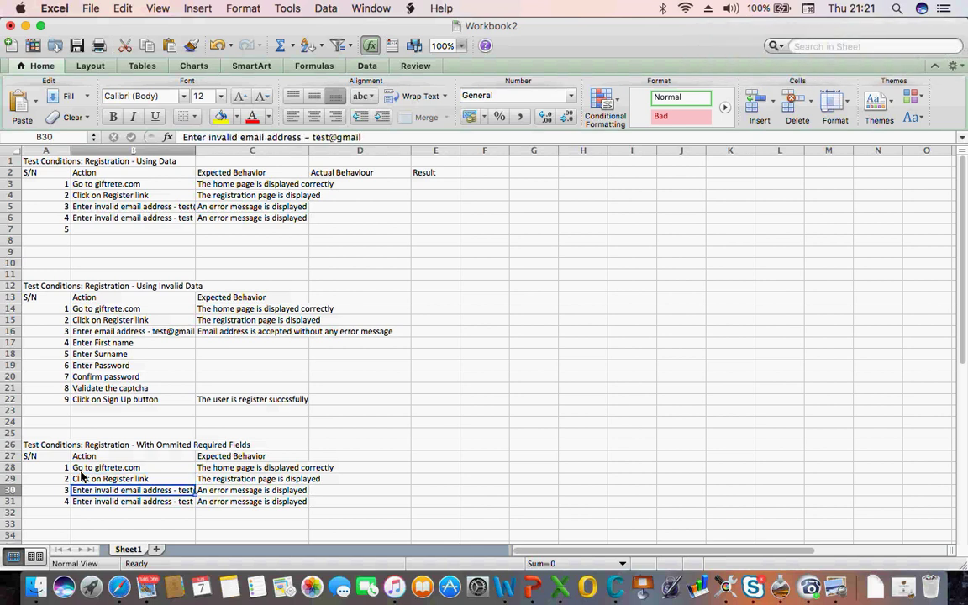
{"action": "type", "text": "Enter"}
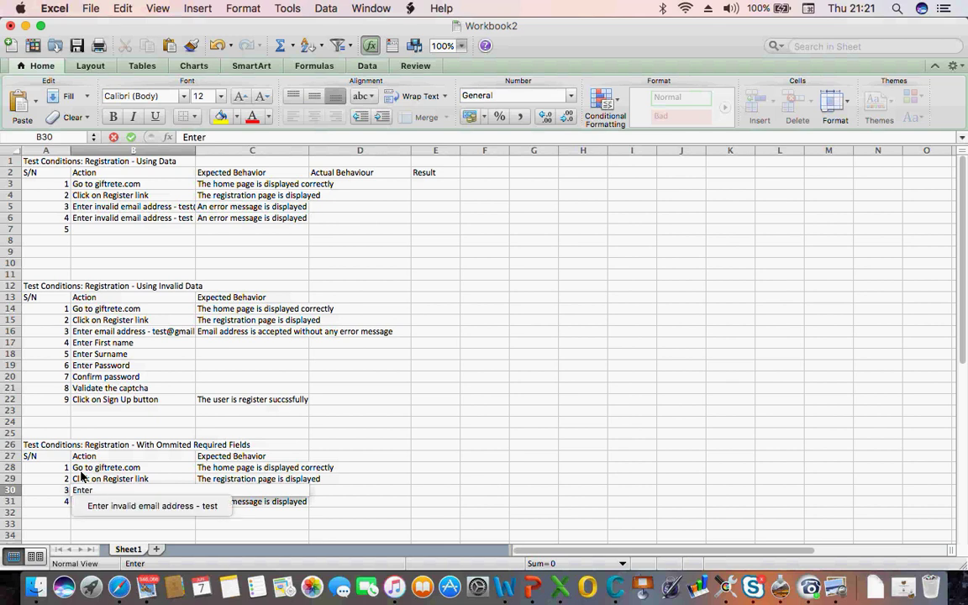
{"action": "type", "text": " all f"}
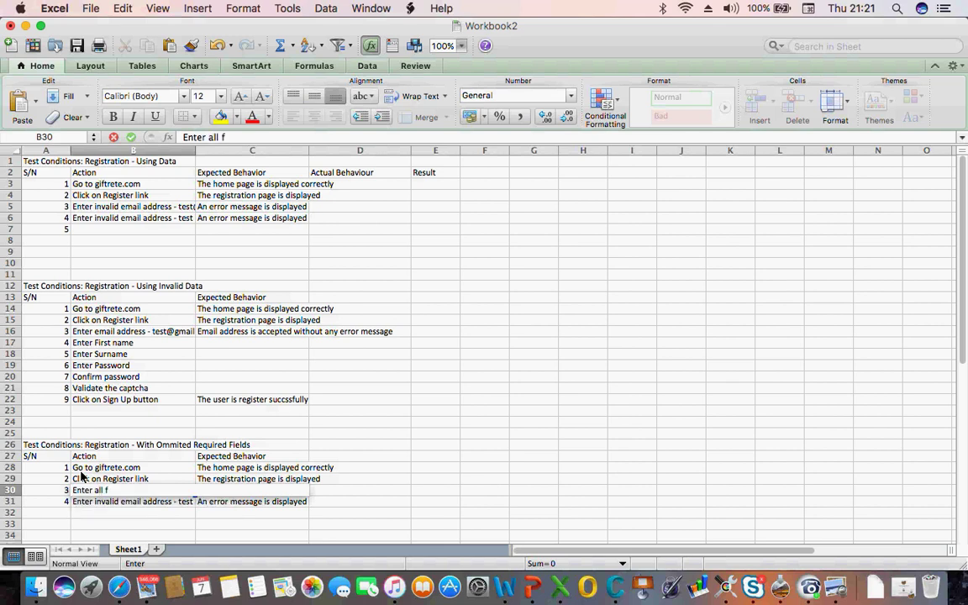
{"action": "type", "text": "ield except password"}
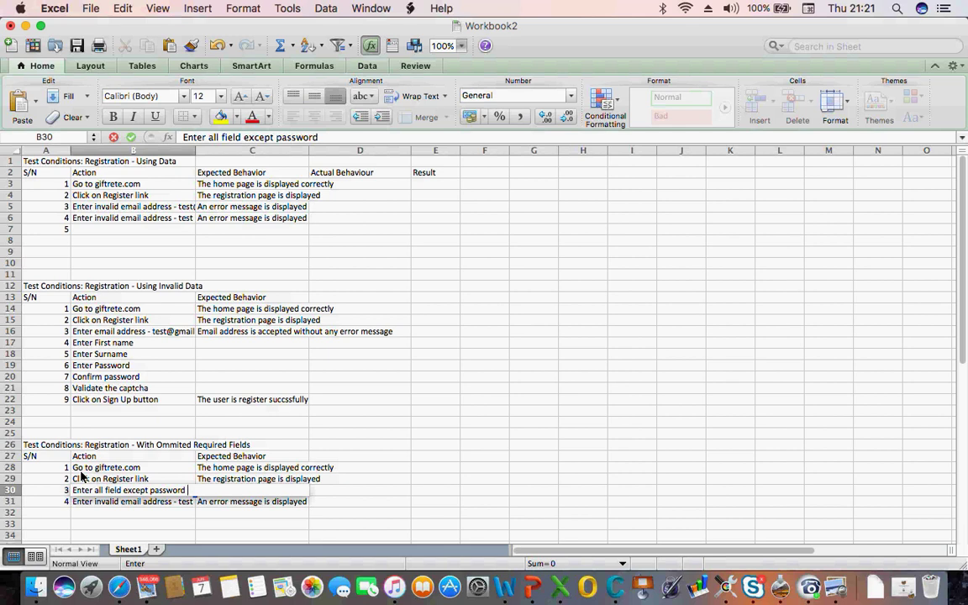
{"action": "left_click", "coordinate": [100, 490]}
Correct step 3's action to 'fields' and expect 'An error message is displayed that password is required'
{"action": "type", "text": "s"}
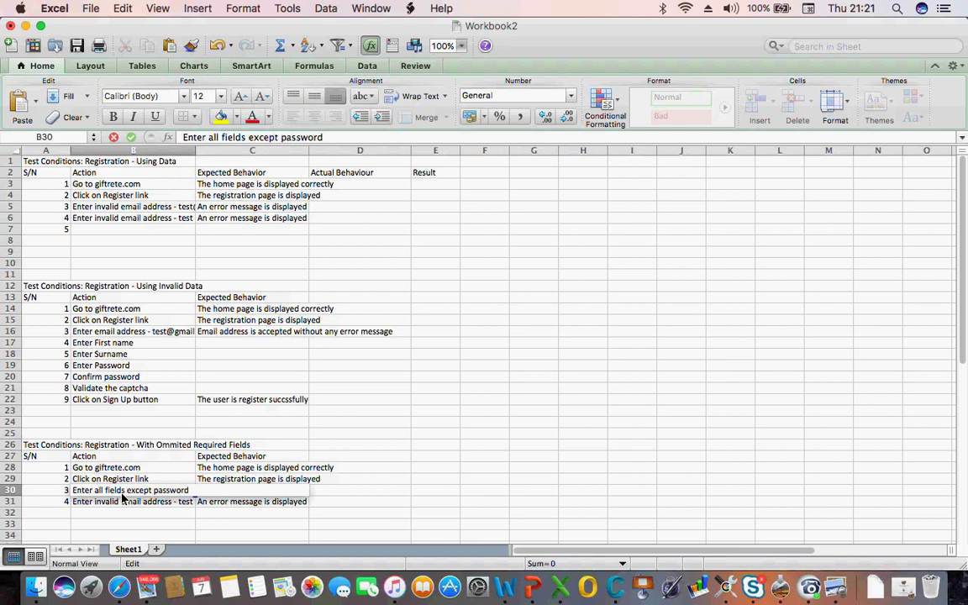
{"action": "left_click", "coordinate": [128, 525]}
{"action": "left_click", "coordinate": [228, 494]}
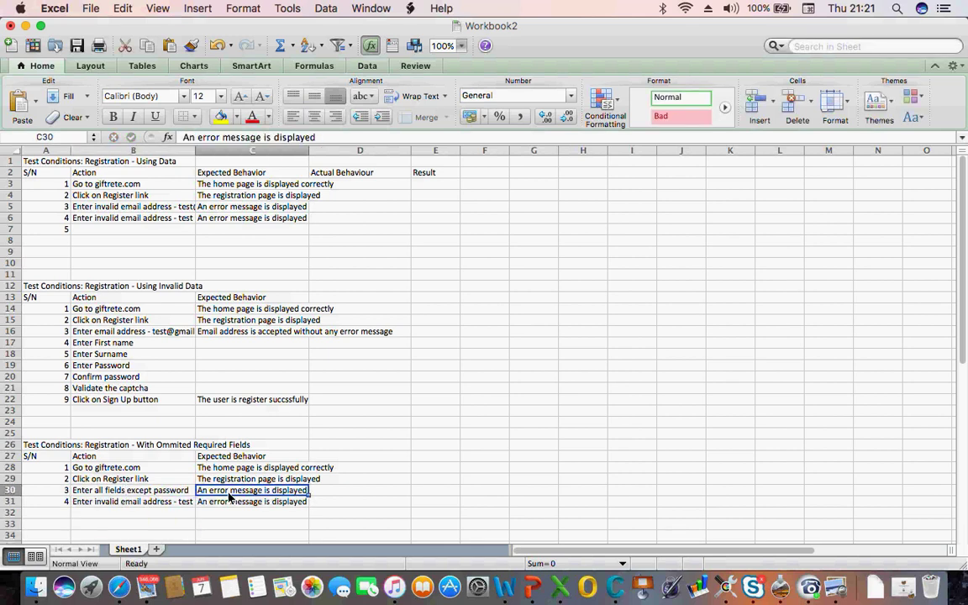
{"action": "type", "text": "A"}
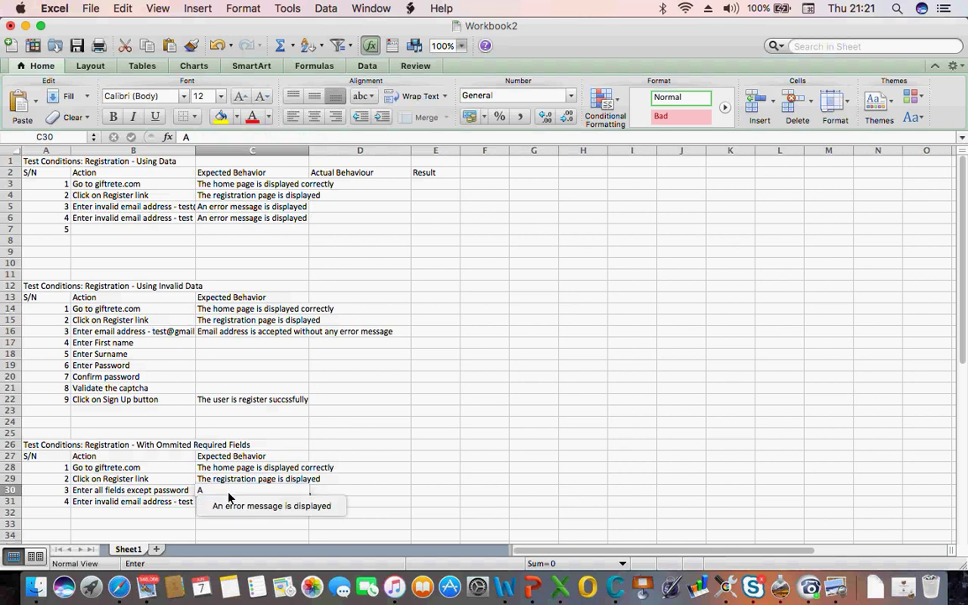
{"action": "type", "text": "n error"}
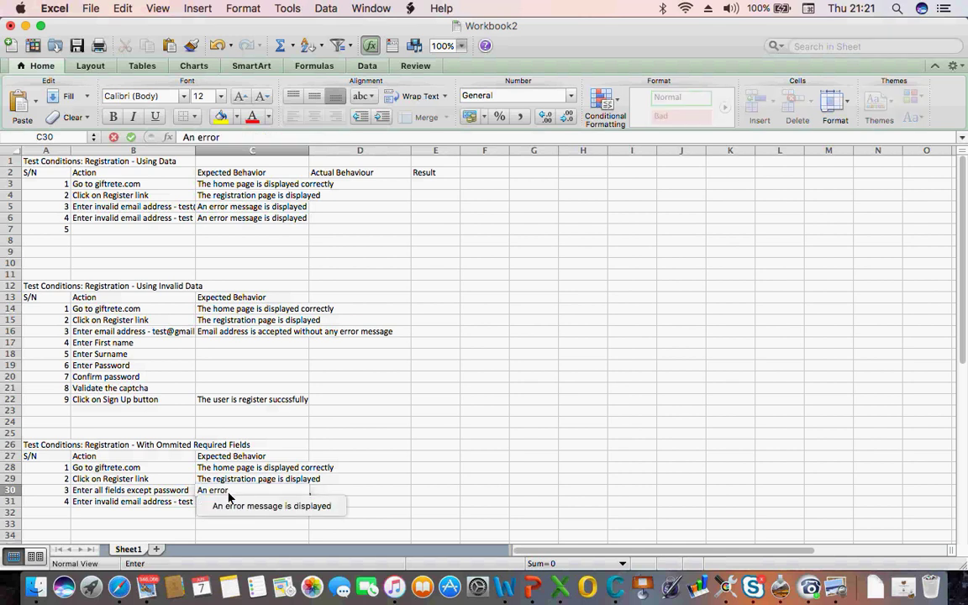
{"action": "type", "text": " message is displayed"}
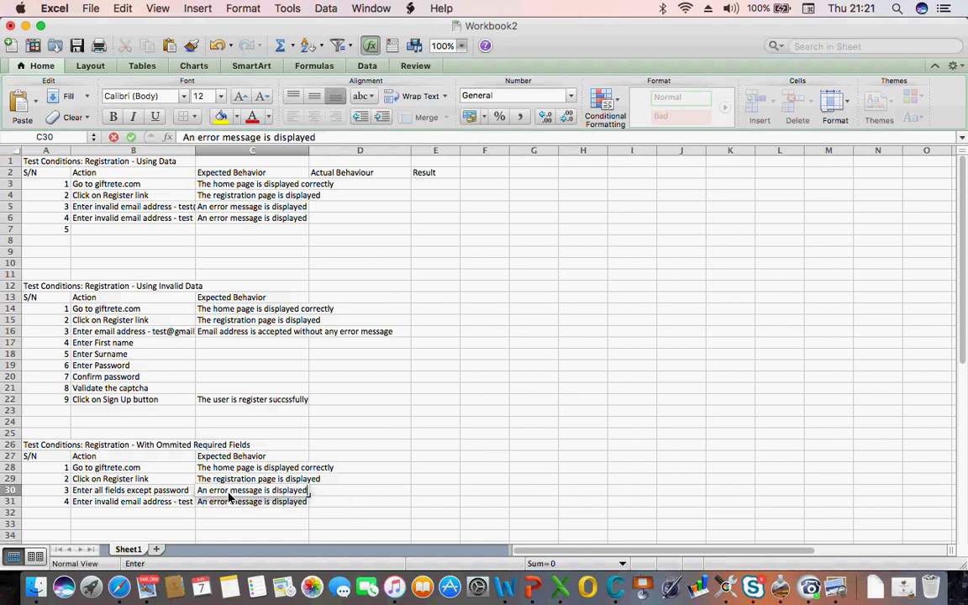
{"action": "type", "text": " that pass"}
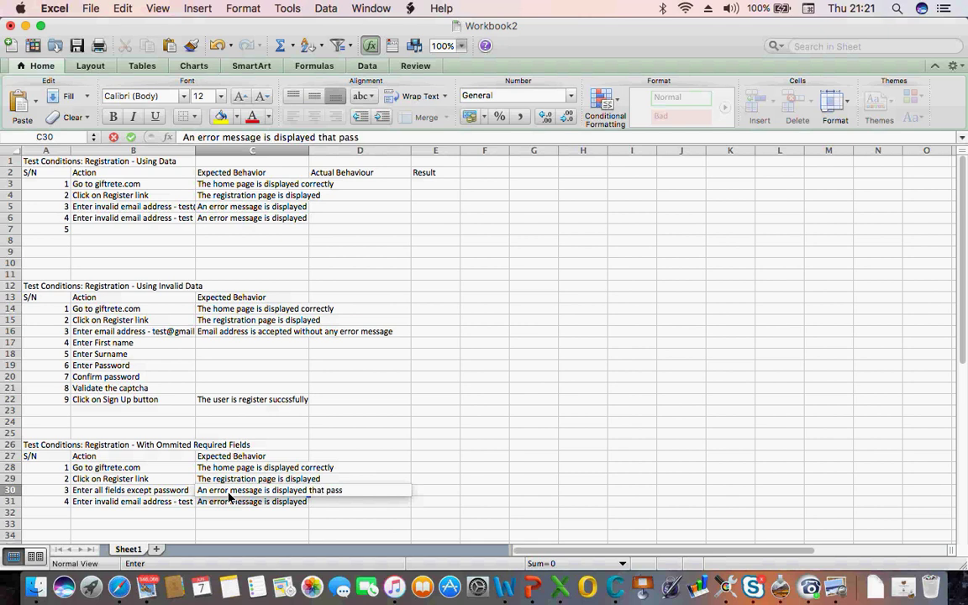
{"action": "type", "text": "word is required"}
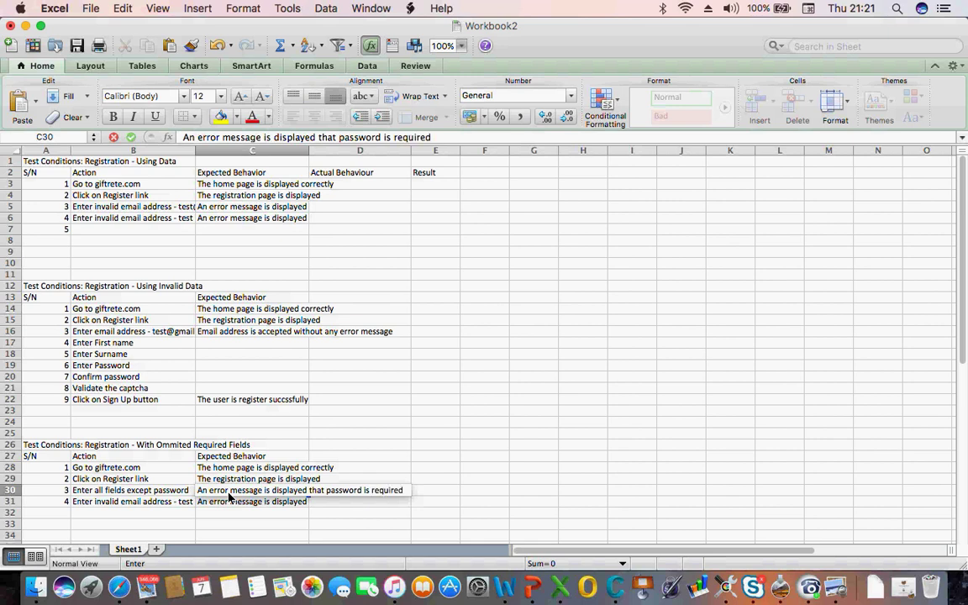
{"action": "left_click", "coordinate": [56, 513]}
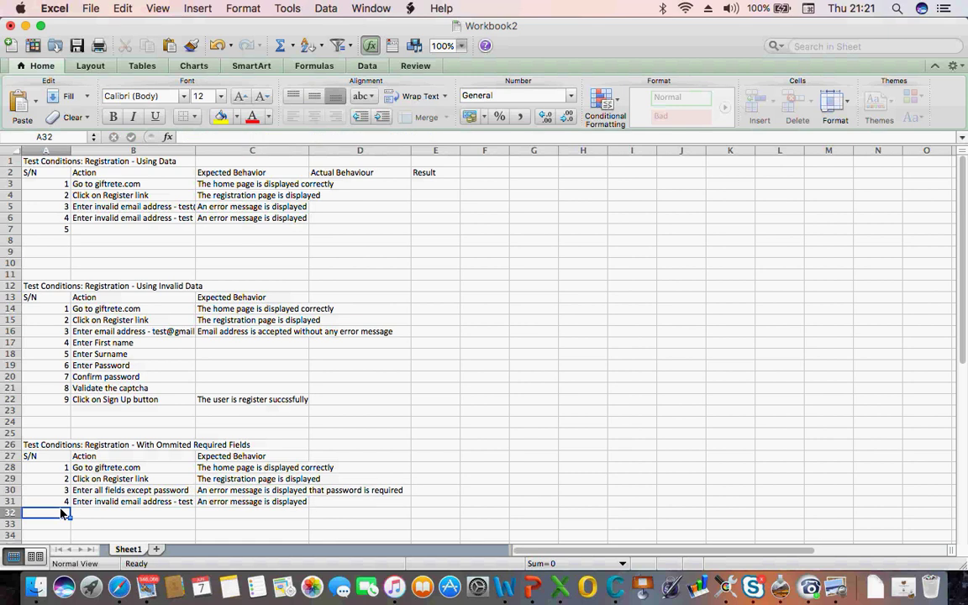
Clear step 4's number, action and expected behaviour from row 31
{"action": "left_click", "coordinate": [59, 504]}
{"action": "key", "text": "shift+Right"}
{"action": "key", "text": "shift+Right"}
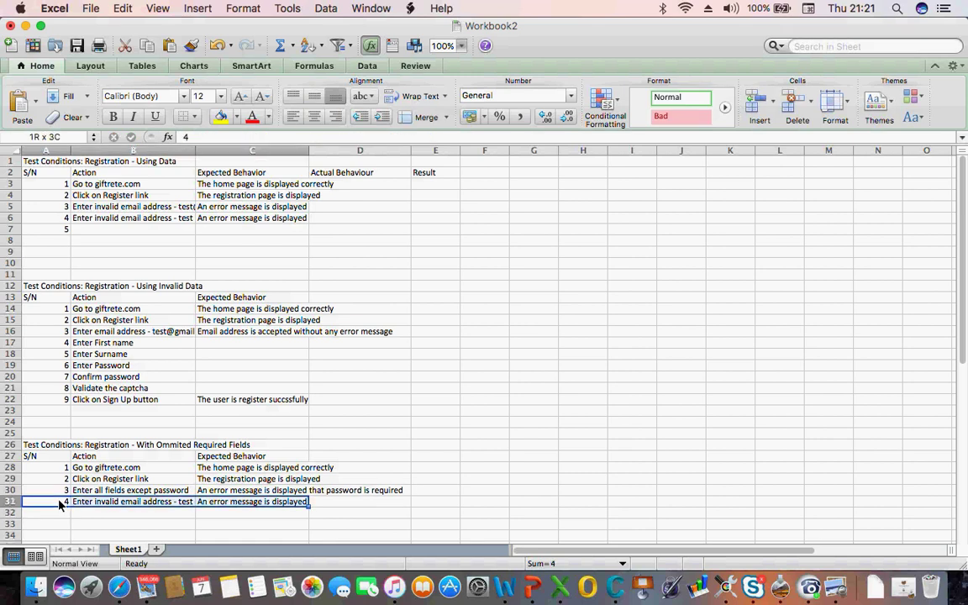
{"action": "key", "text": "BackSpace"}
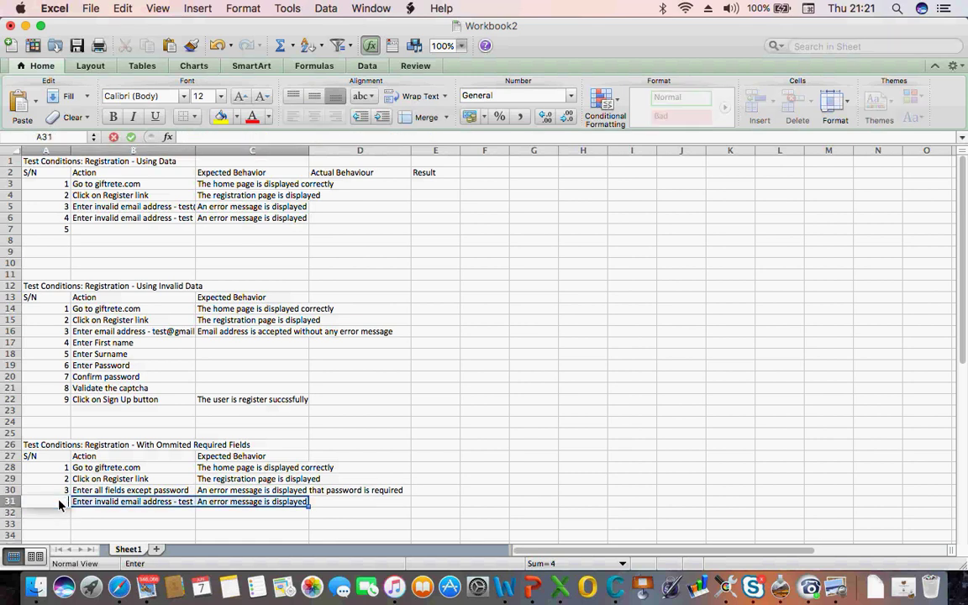
{"action": "left_click", "coordinate": [109, 479]}
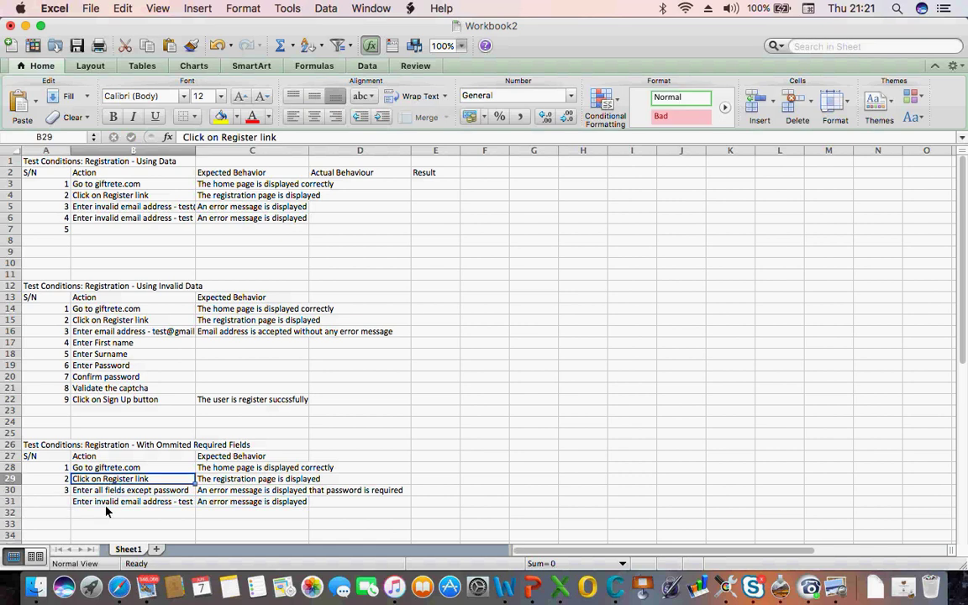
{"action": "left_click", "coordinate": [107, 507]}
{"action": "key", "text": "BackSpace"}
{"action": "key", "text": "Right"}
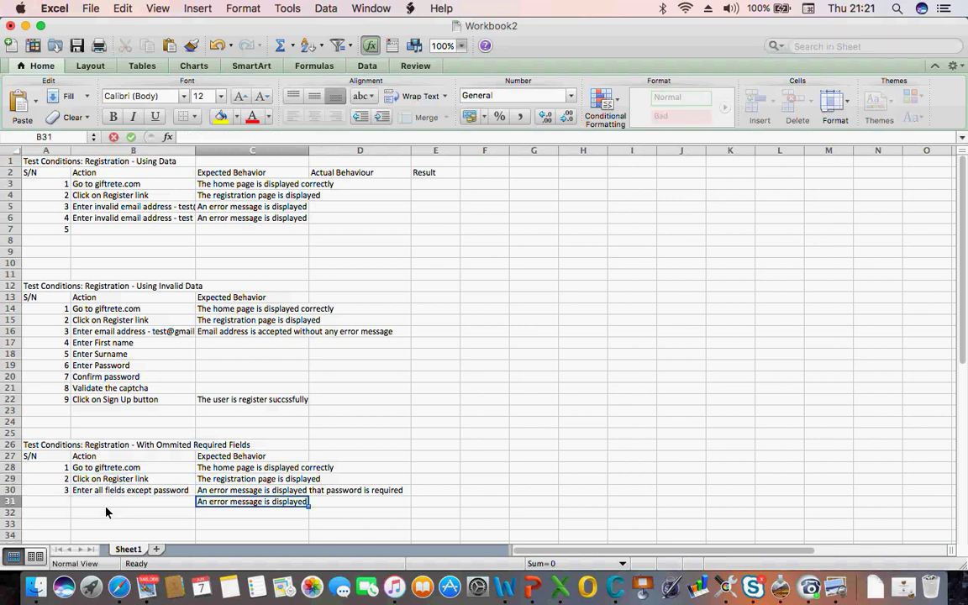
{"action": "key", "text": "BackSpace"}
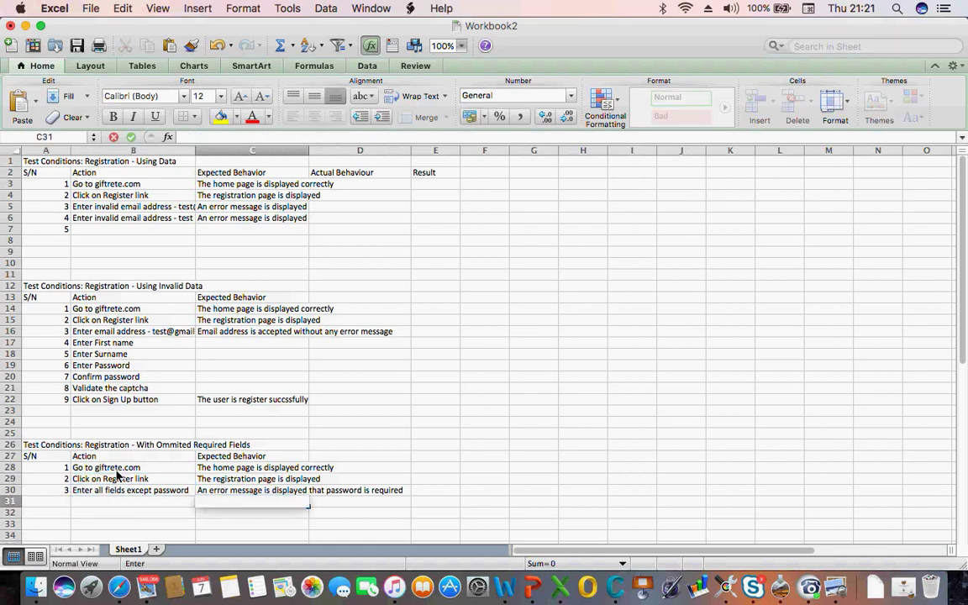
{"action": "left_click", "coordinate": [107, 467]}
{"action": "left_click", "coordinate": [50, 446]}
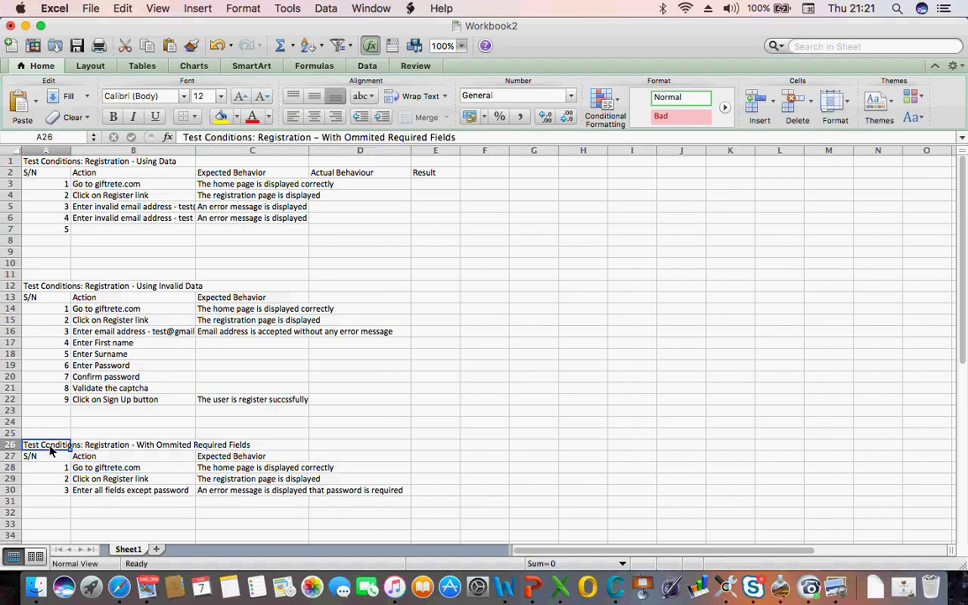
Copy the omitted-fields table (A26:D31) and paste a duplicate at A33
{"action": "key", "text": "shift+Right"}
{"action": "key", "text": "shift+Down"}
{"action": "key", "text": "shift+Right"}
{"action": "key", "text": "shift+Right"}
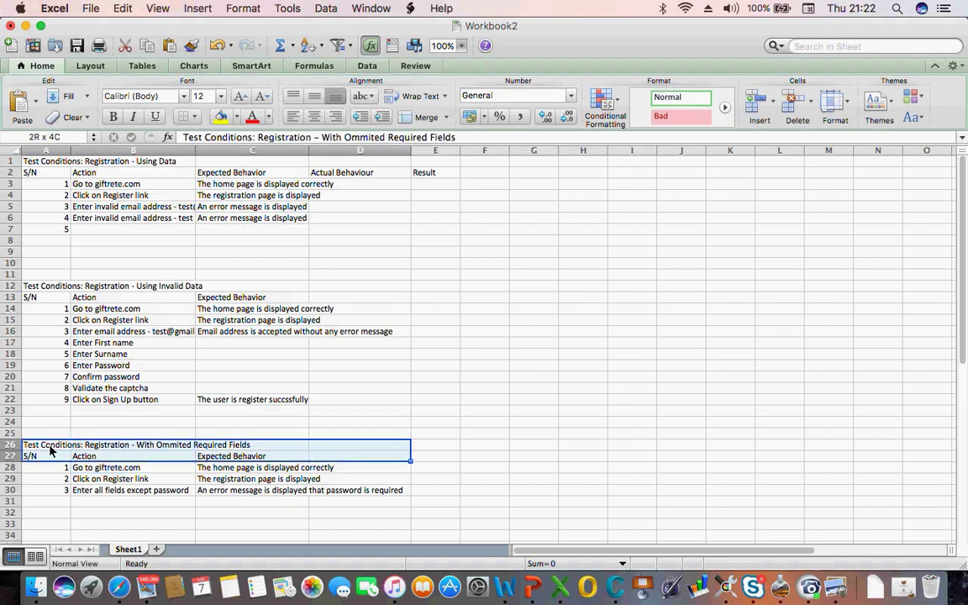
{"action": "key", "text": "shift+Down"}
{"action": "key", "text": "shift+Down"}
{"action": "key", "text": "shift+Down"}
{"action": "key", "text": "shift+Down"}
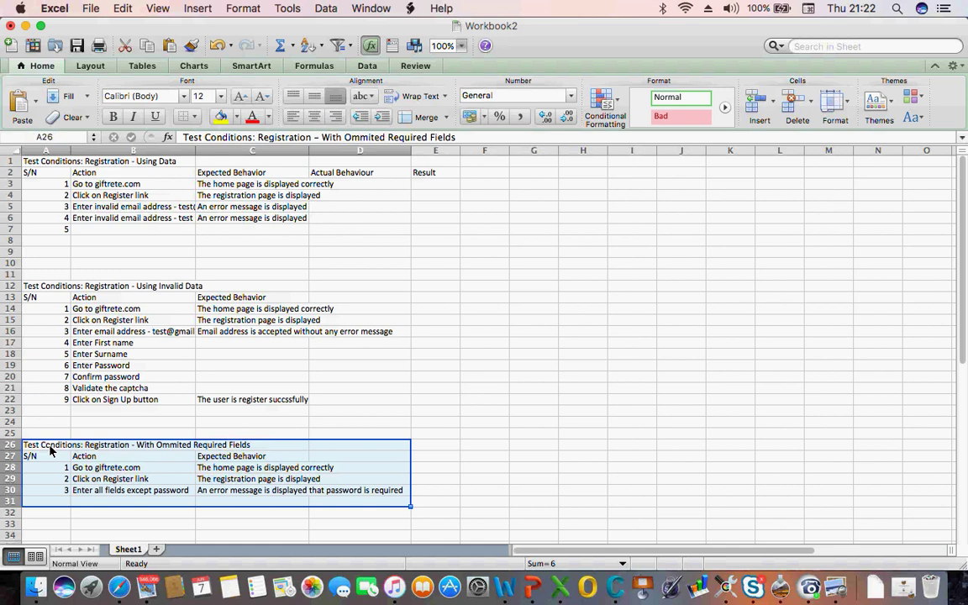
{"action": "key", "text": "super+c"}
{"action": "left_click", "coordinate": [46, 529]}
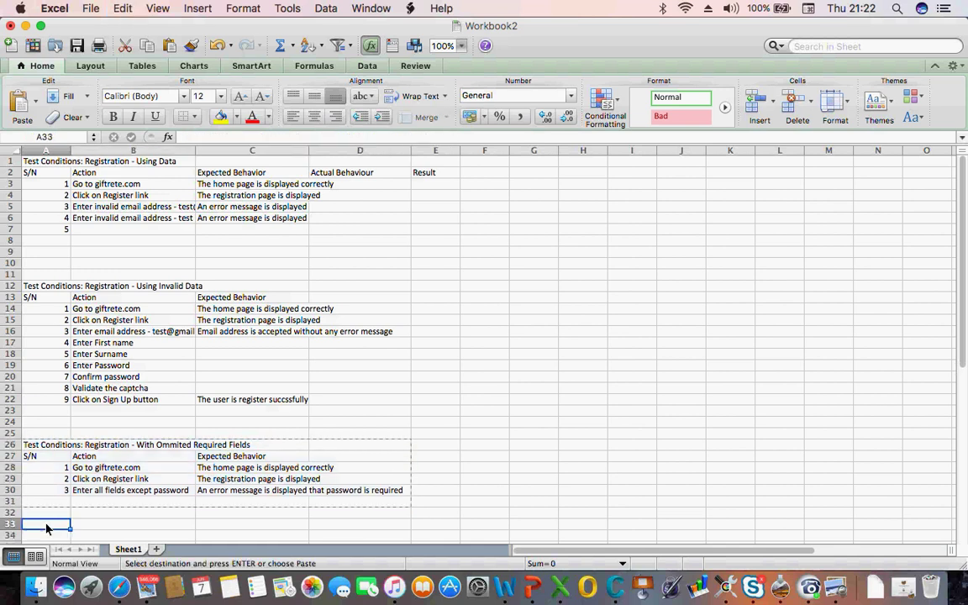
{"action": "key", "text": "super+v"}
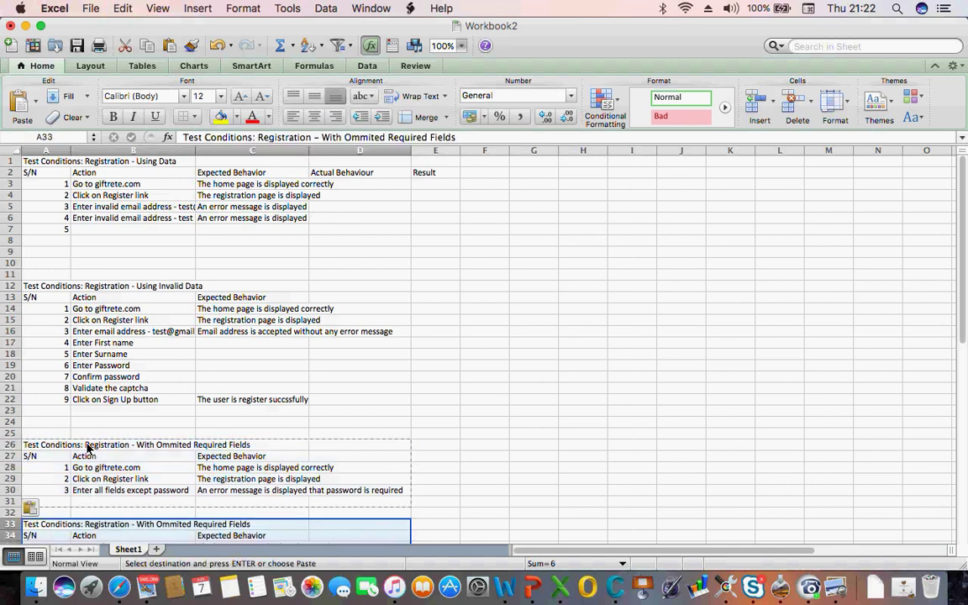
{"action": "left_click", "coordinate": [50, 444]}
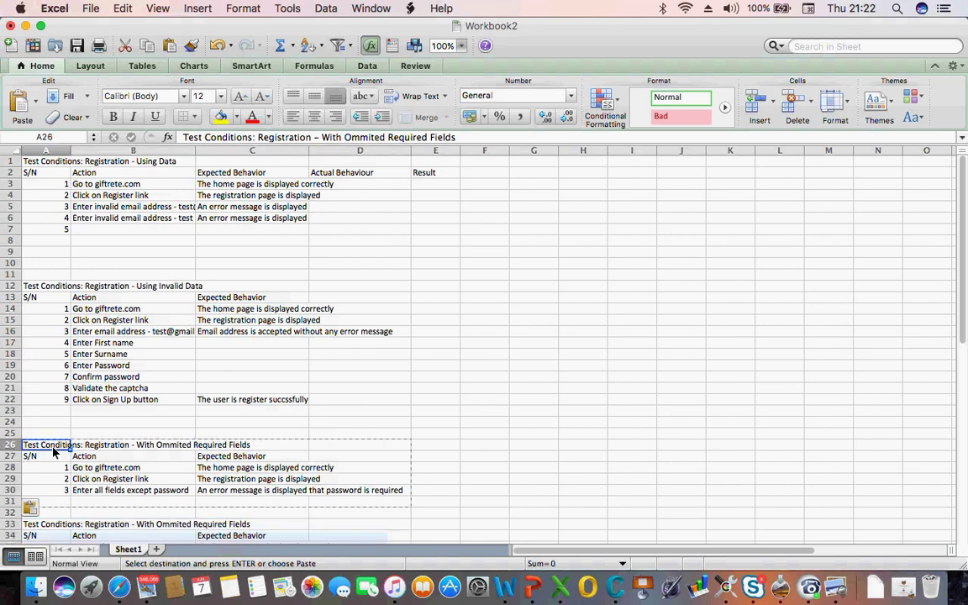
Replace 'With Ommited Required Fields' in the A26 heading with 'Password and Confirm Password field mismatch'
{"action": "double_click", "coordinate": [355, 138]}
{"action": "key", "text": "BackSpace"}
{"action": "key", "text": "BackSpace"}
{"action": "key", "text": "BackSpace"}
{"action": "key", "text": "BackSpace"}
{"action": "key", "text": "BackSpace"}
{"action": "key", "text": "BackSpace"}
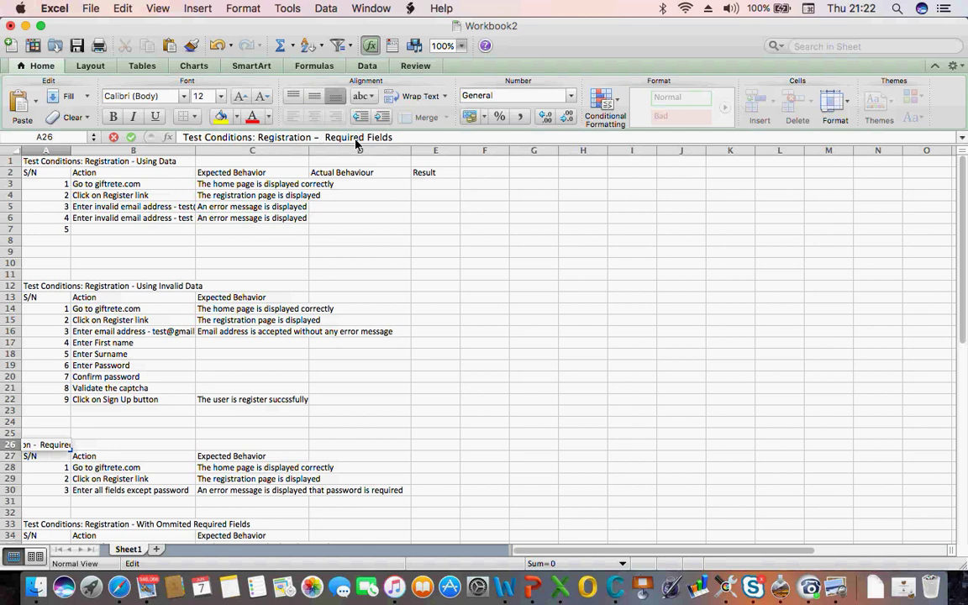
{"action": "type", "text": "Passw"}
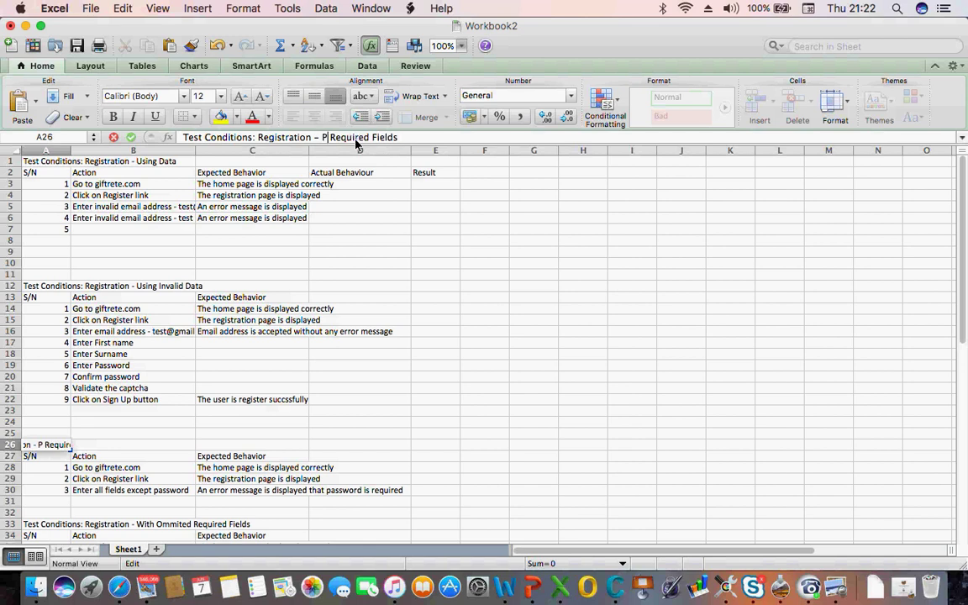
{"action": "type", "text": "ord an"}
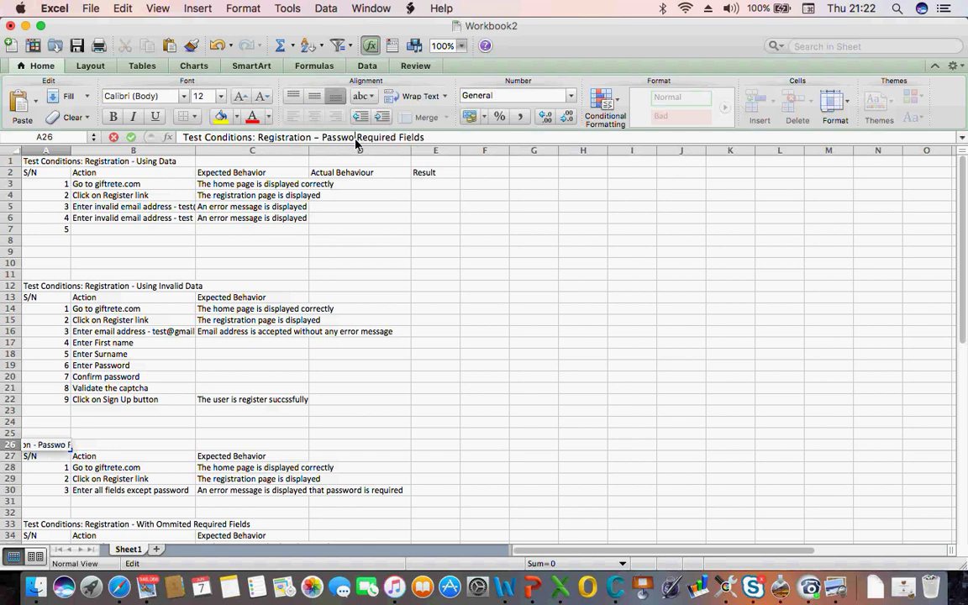
{"action": "type", "text": "d Con"}
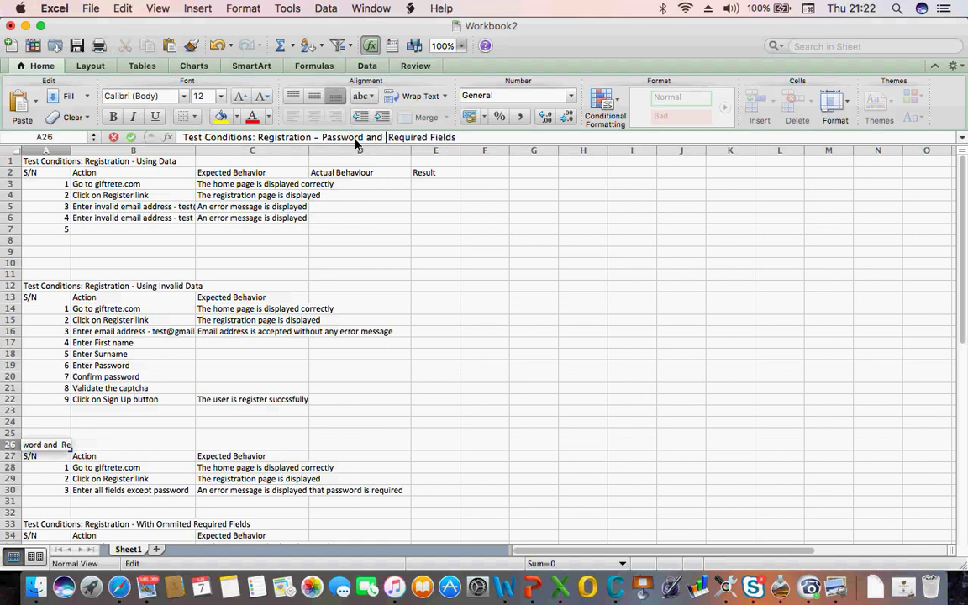
{"action": "type", "text": "firm "}
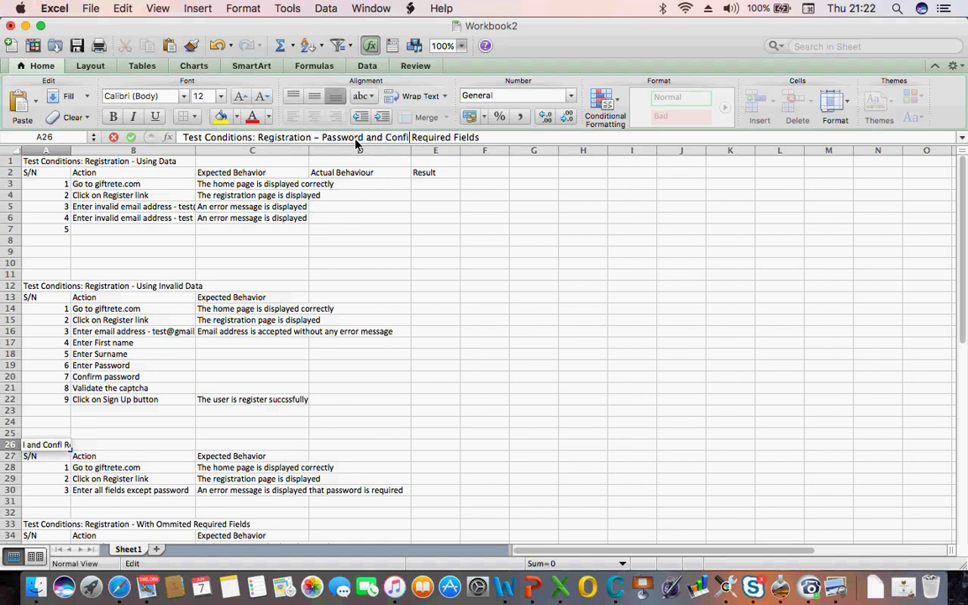
{"action": "type", "text": "Passwo"}
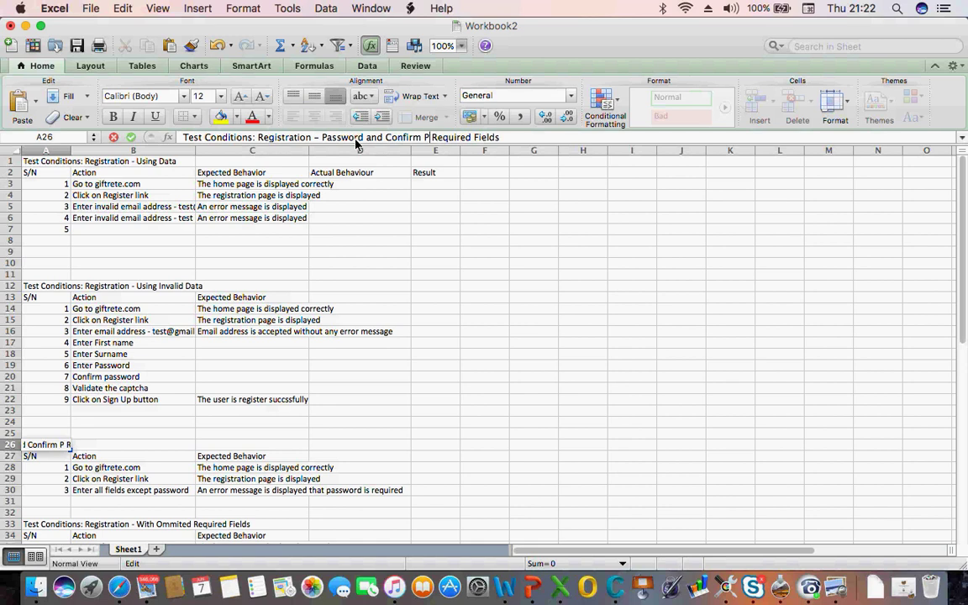
{"action": "type", "text": "rd fiel"}
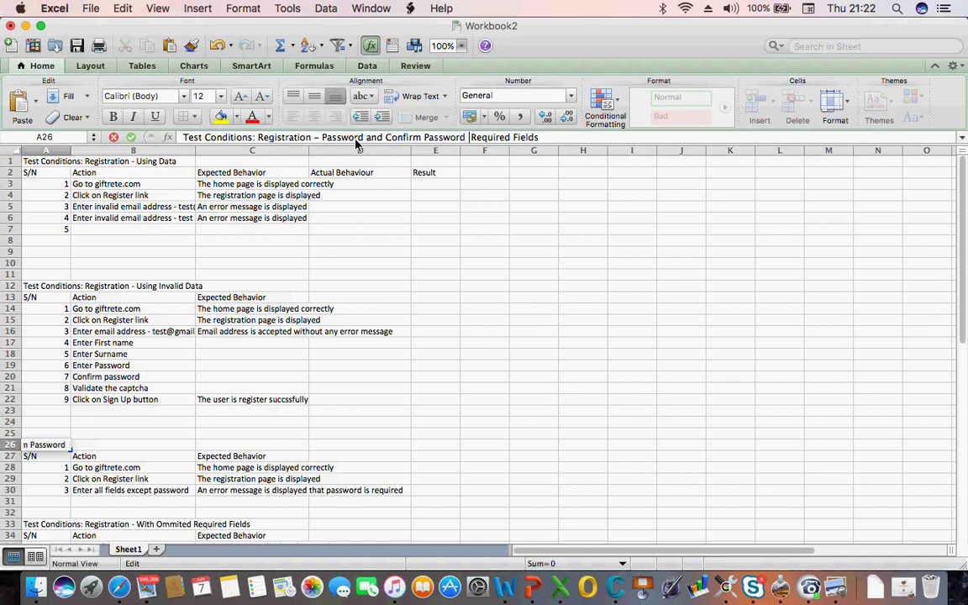
{"action": "type", "text": "d mi"}
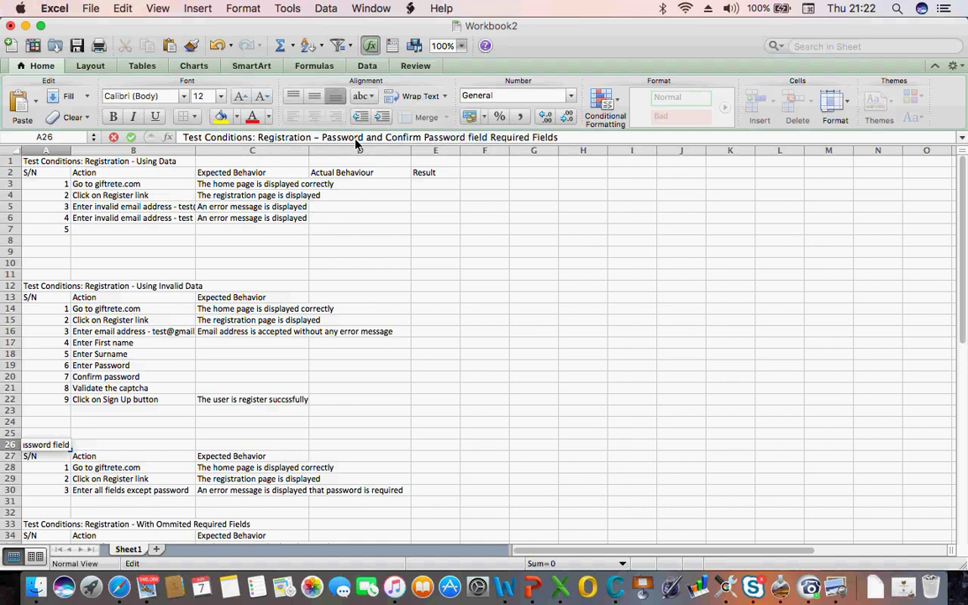
{"action": "type", "text": "smatch"}
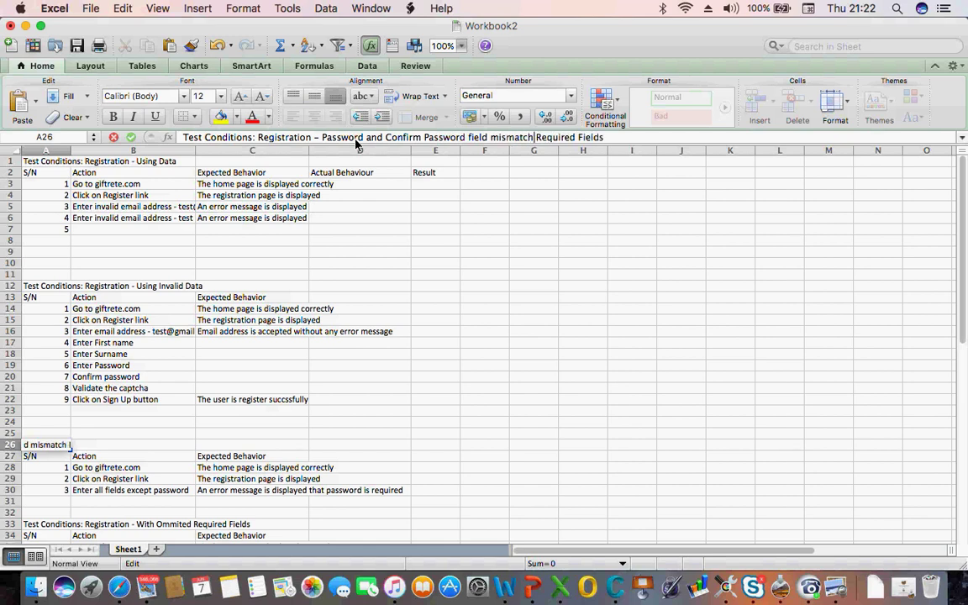
{"action": "key", "text": "shift+Right"}
{"action": "key", "text": "shift+Right"}
{"action": "key", "text": "shift+Right"}
{"action": "key", "text": "shift+Right"}
{"action": "key", "text": "shift+Right"}
{"action": "key", "text": "shift+Right"}
{"action": "key", "text": "shift+Right"}
{"action": "key", "text": "shift+Right"}
{"action": "key", "text": "shift+Right"}
{"action": "key", "text": "shift+Right"}
{"action": "key", "text": "shift+Right"}
{"action": "key", "text": "shift+Right"}
{"action": "key", "text": "shift+Right"}
{"action": "key", "text": "shift+Right"}
{"action": "key", "text": "shift+Right"}
{"action": "key", "text": "BackSpace"}
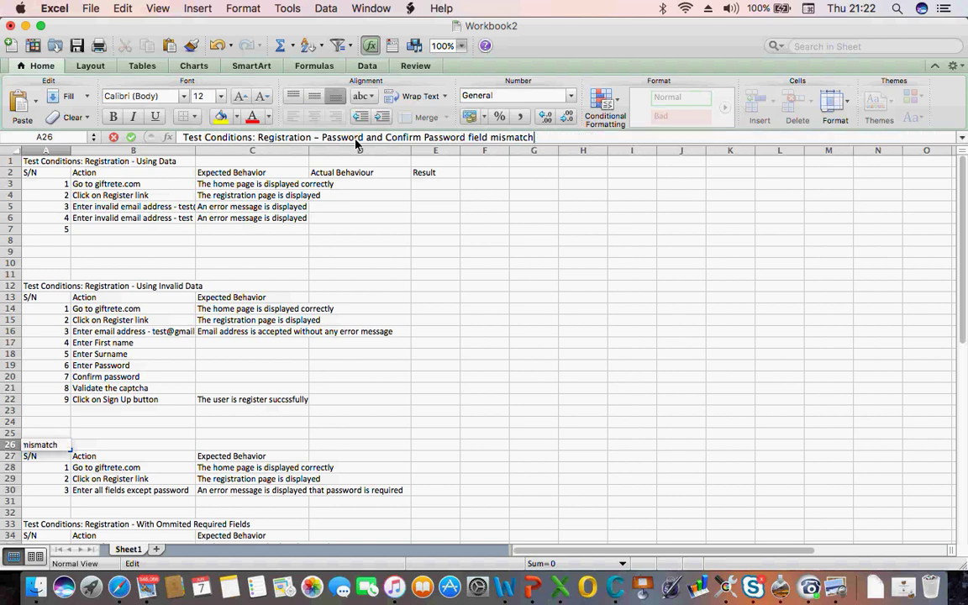
{"action": "left_click", "coordinate": [166, 377]}
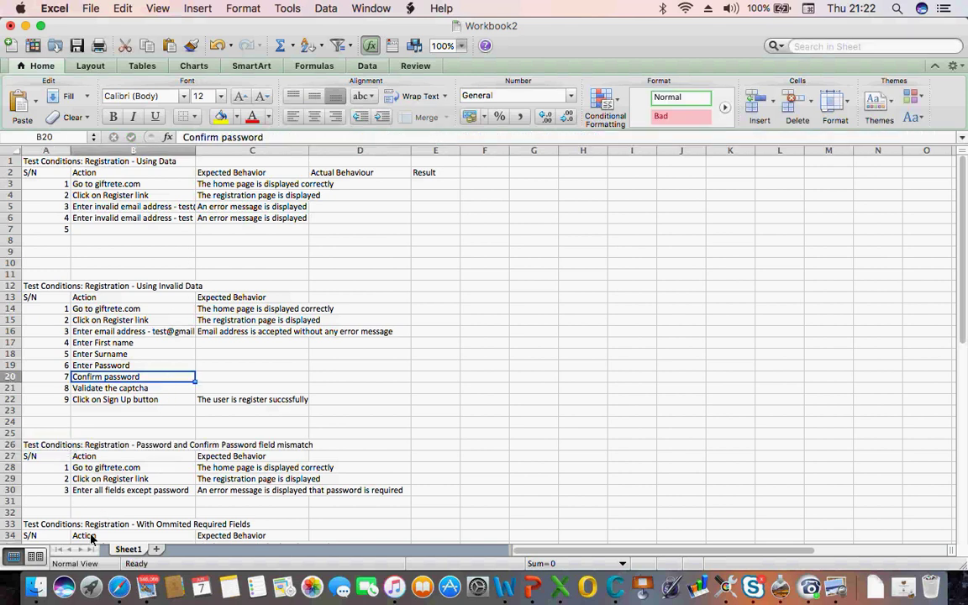
Clear row 30's step 3 number, action and expected behaviour from the mismatch table
{"action": "left_click", "coordinate": [47, 512]}
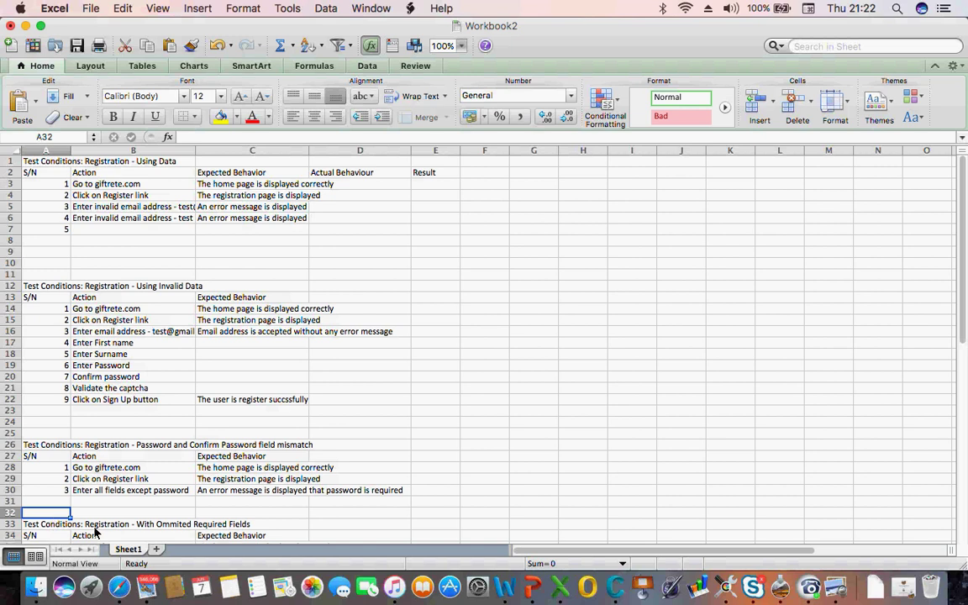
{"action": "key", "text": "Down"}
{"action": "key", "text": "Down"}
{"action": "key", "text": "Down"}
{"action": "key", "text": "Down"}
{"action": "key", "text": "Down"}
{"action": "key", "text": "Down"}
{"action": "key", "text": "Down"}
{"action": "key", "text": "Down"}
{"action": "key", "text": "Down"}
{"action": "key", "text": "Down"}
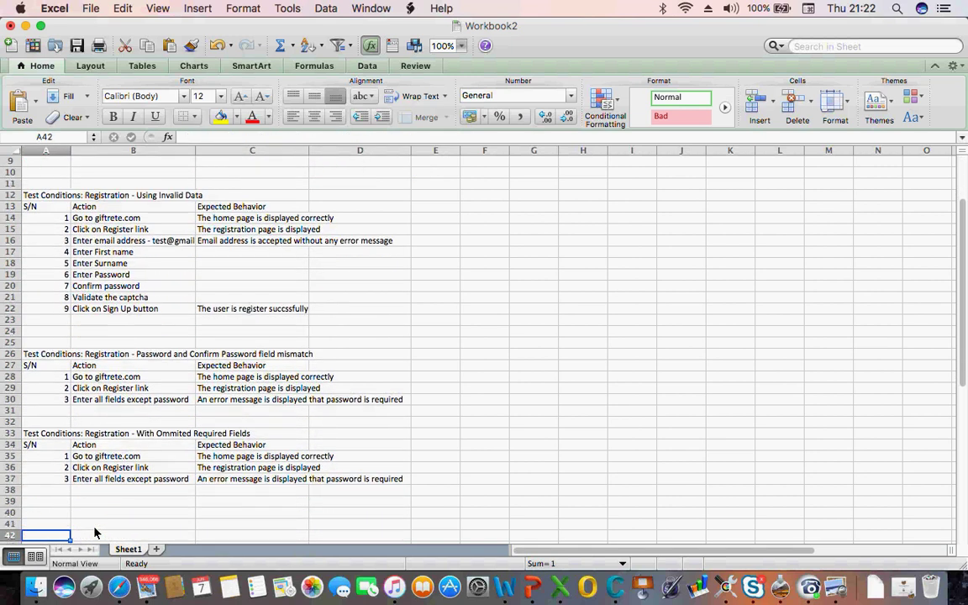
{"action": "left_click", "coordinate": [97, 402]}
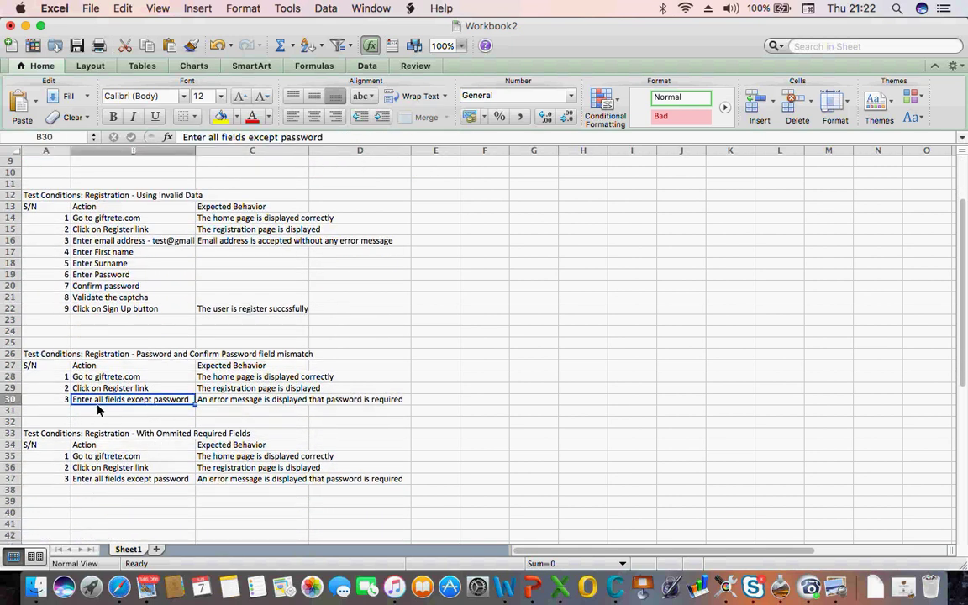
{"action": "key", "text": "Delete"}
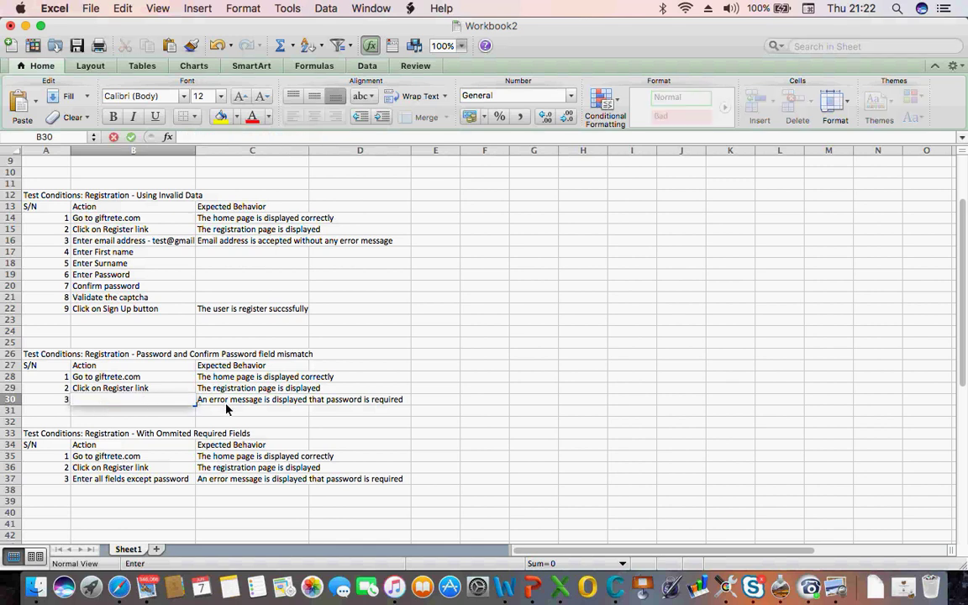
{"action": "left_click", "coordinate": [225, 407]}
{"action": "key", "text": "BackSpace"}
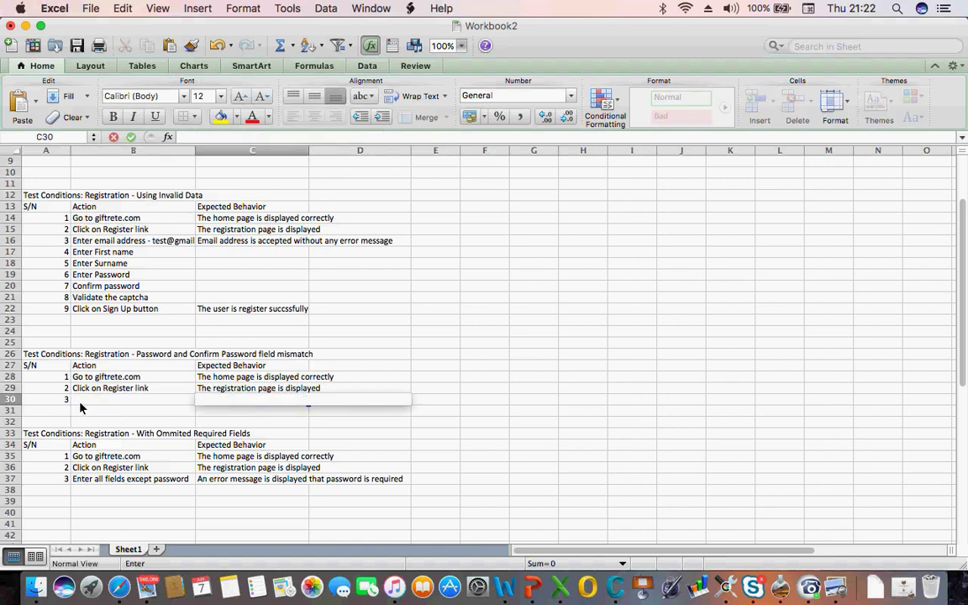
{"action": "left_click", "coordinate": [66, 402]}
{"action": "key", "text": "BackSpace"}
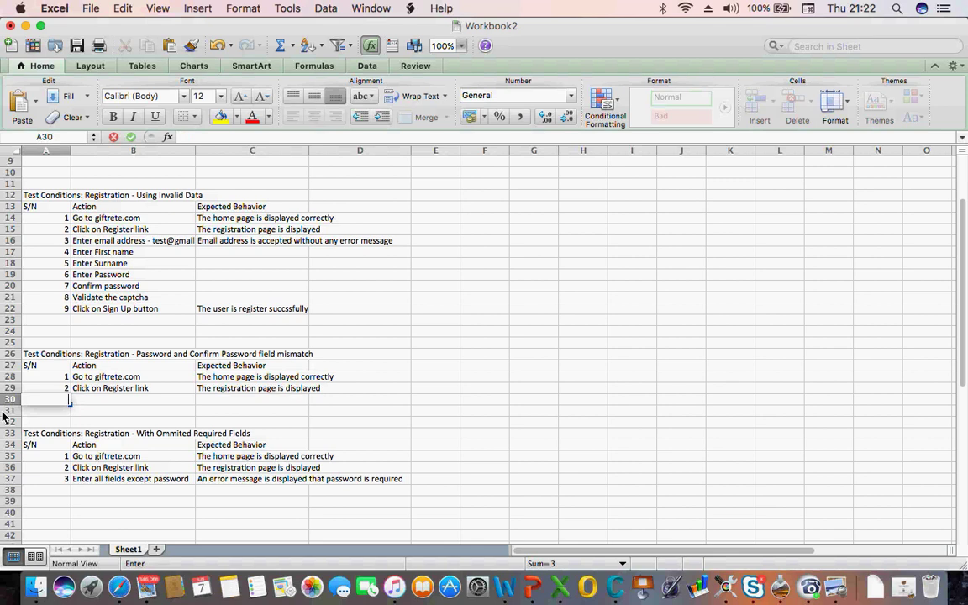
{"action": "left_click", "coordinate": [42, 424]}
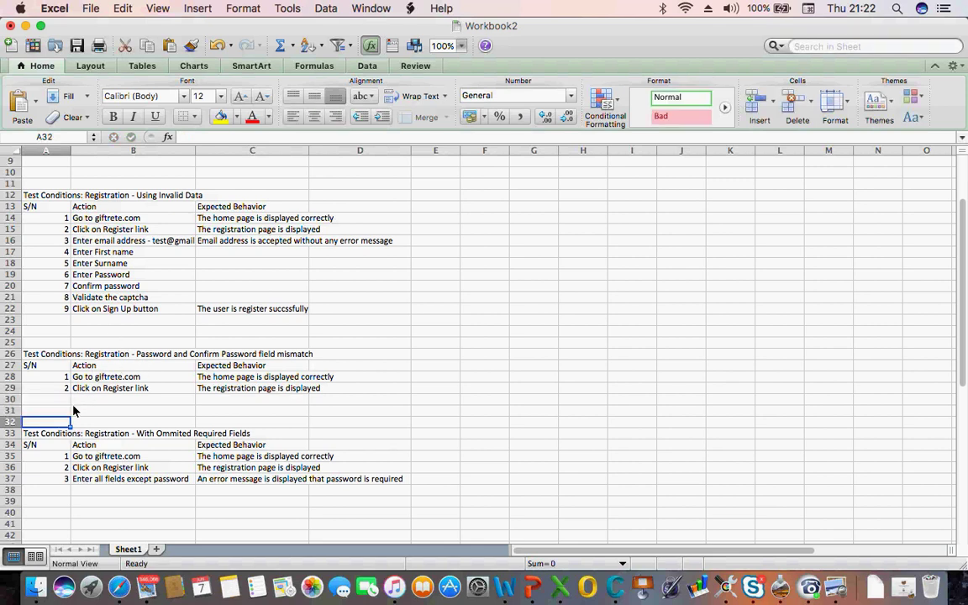
{"action": "left_click", "coordinate": [118, 588]}
On Giftrete's signup form, enter a password and a different confirm password to trigger the mismatch error
{"action": "left_click", "coordinate": [121, 327]}
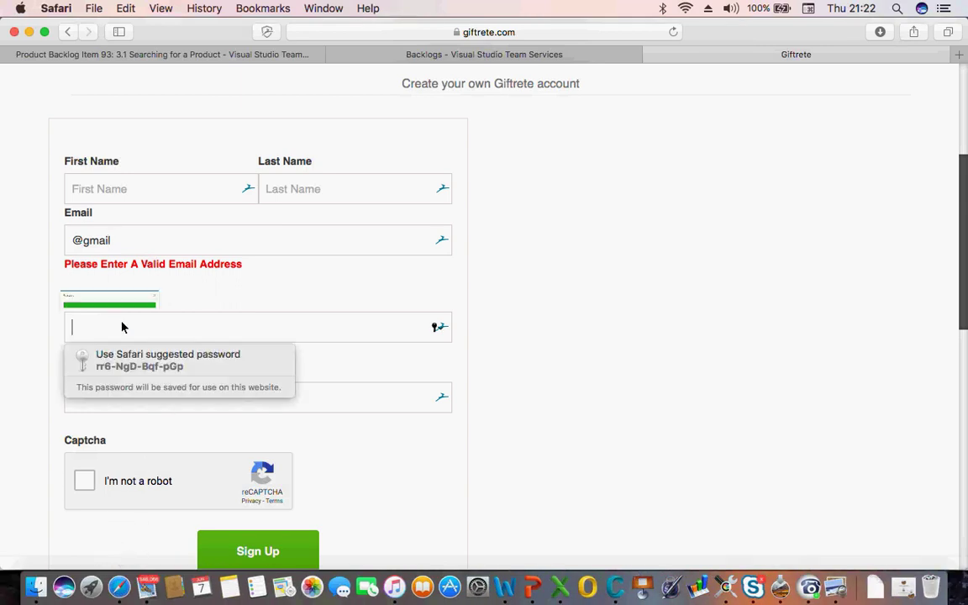
{"action": "type", "text": "••••••"}
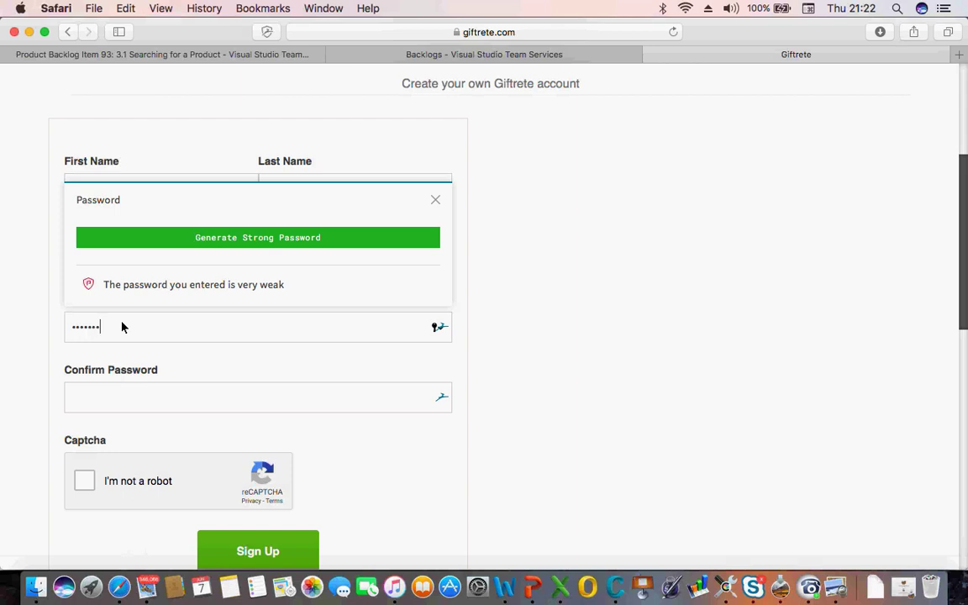
{"action": "left_click", "coordinate": [102, 406]}
{"action": "type", "text": "•••"}
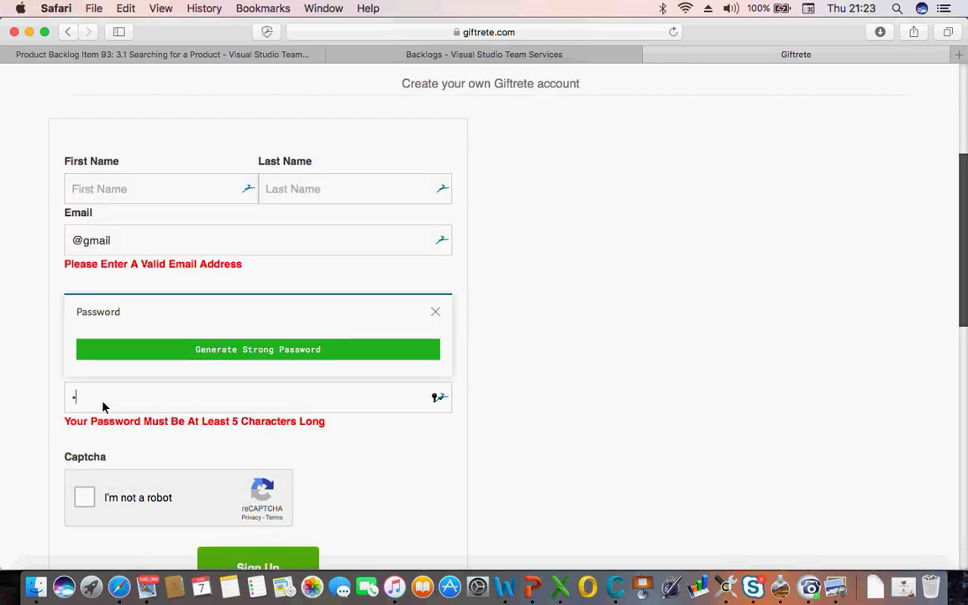
{"action": "type", "text": "••"}
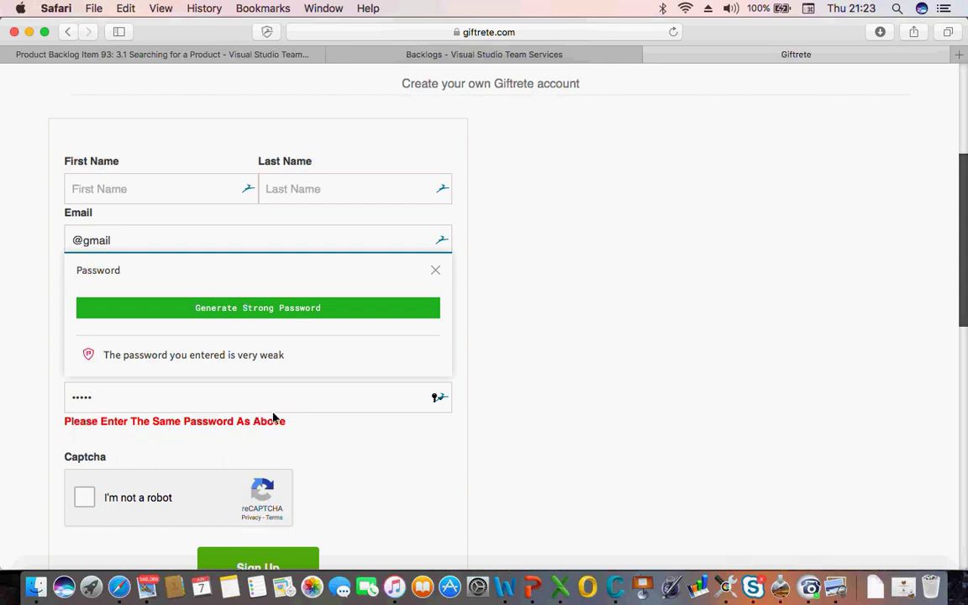
{"action": "left_click", "coordinate": [11, 381]}
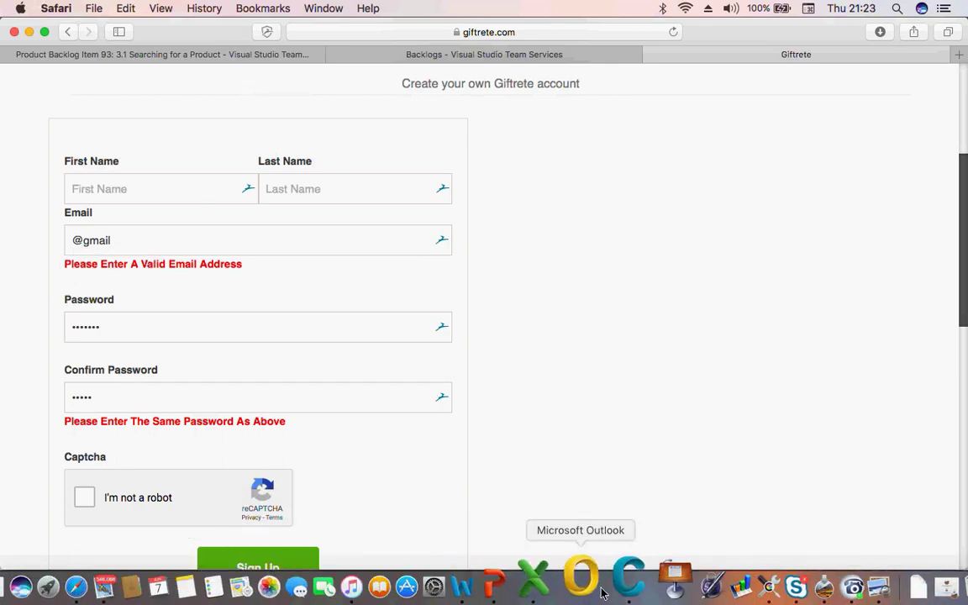
{"action": "left_click", "coordinate": [564, 593]}
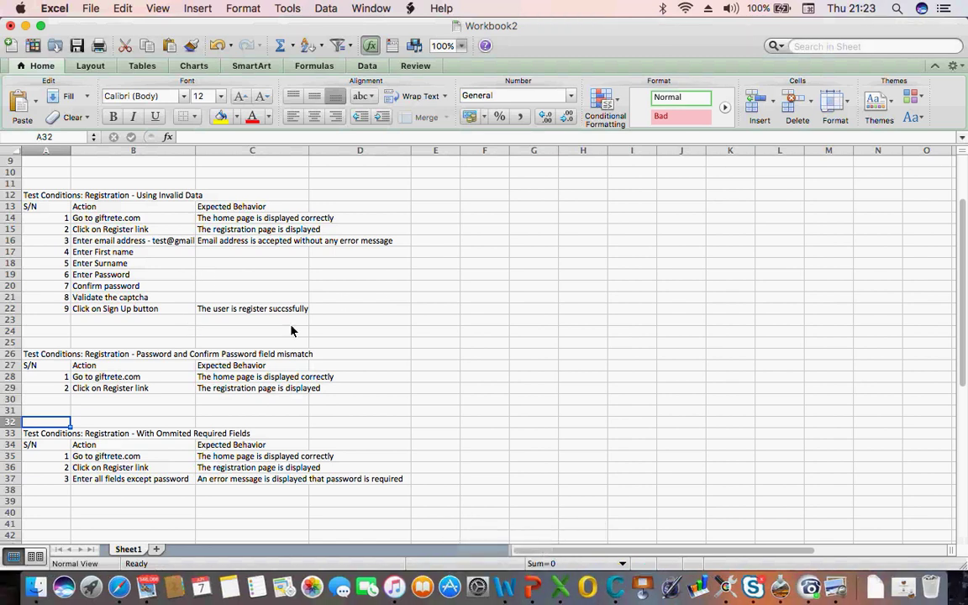
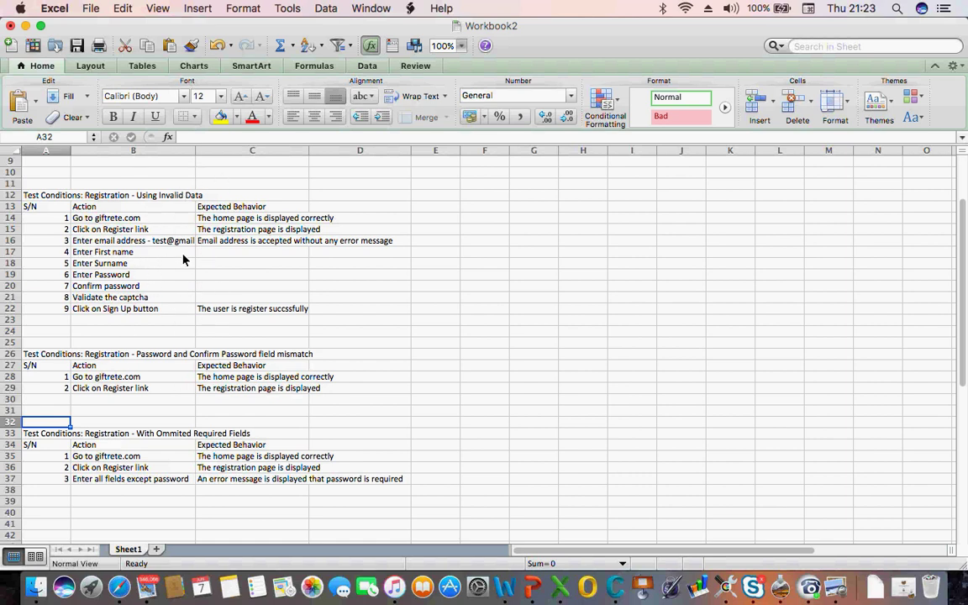
Review the registration steps in column B, from Validate the captcha up to the top of the sheet
{"action": "left_click", "coordinate": [115, 298]}
{"action": "key", "text": "Up"}
{"action": "key", "text": "Up"}
{"action": "key", "text": "Up"}
{"action": "key", "text": "Up"}
{"action": "key", "text": "Up"}
{"action": "key", "text": "Up"}
{"action": "key", "text": "Up"}
{"action": "key", "text": "Up"}
{"action": "key", "text": "Up"}
{"action": "key", "text": "Up"}
{"action": "key", "text": "Up"}
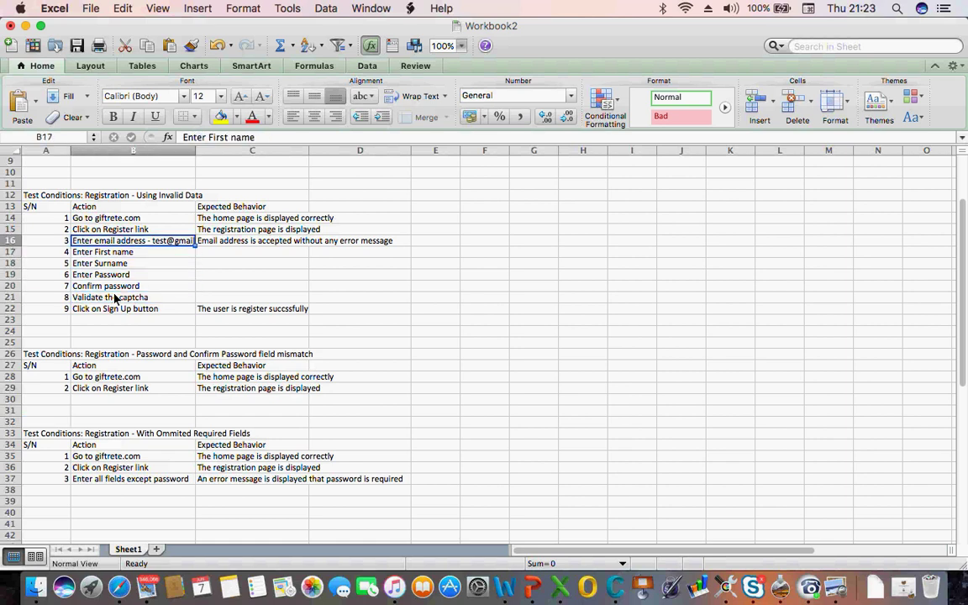
{"action": "key", "text": "Up"}
{"action": "key", "text": "Up"}
{"action": "key", "text": "Up"}
{"action": "key", "text": "Up"}
{"action": "key", "text": "Up"}
{"action": "key", "text": "Up"}
{"action": "key", "text": "Up"}
{"action": "key", "text": "Up"}
{"action": "key", "text": "Up"}
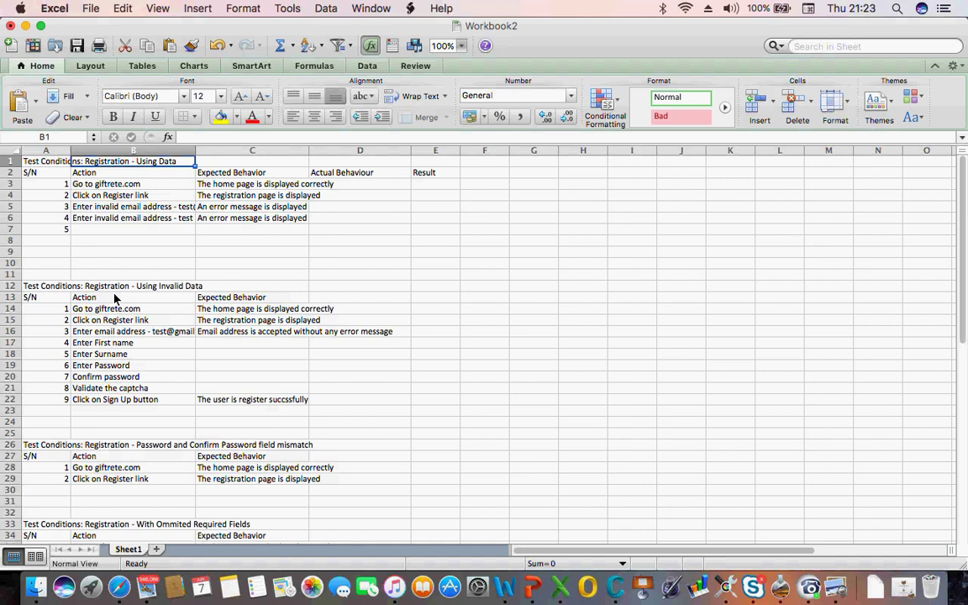
{"action": "left_click", "coordinate": [98, 390]}
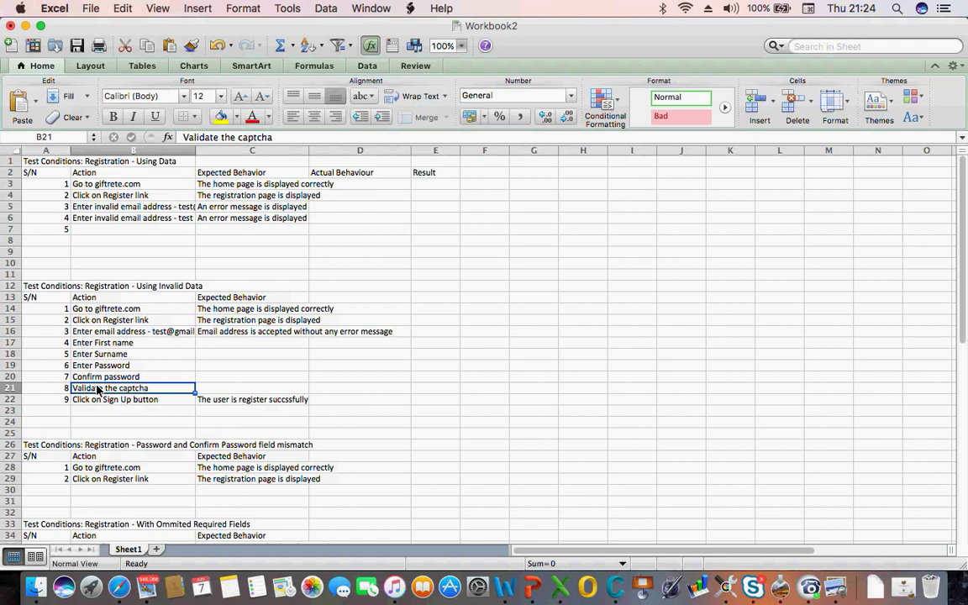
{"action": "left_click", "coordinate": [116, 494]}
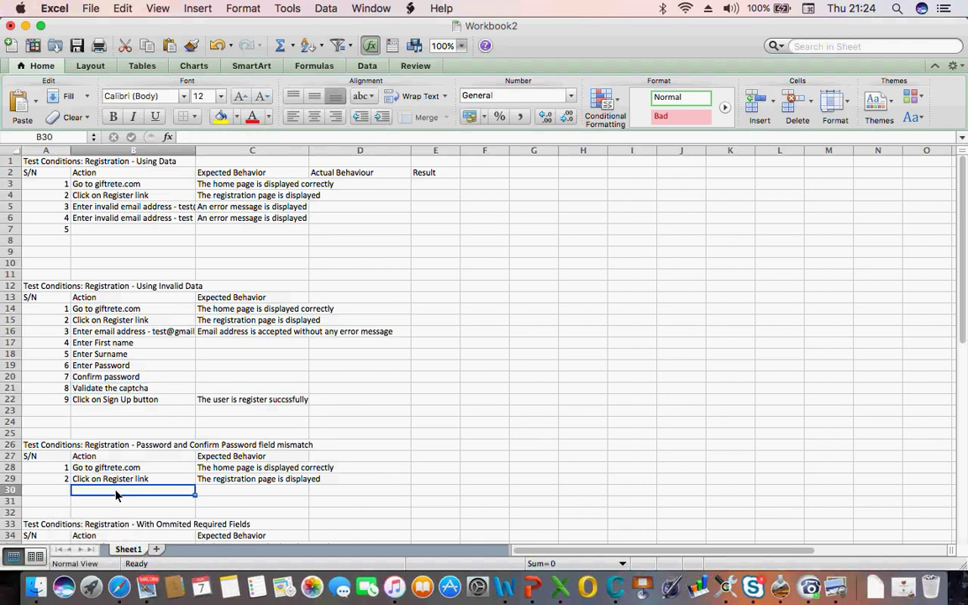
Open backlog item 93 '3.1 Searching for a Product' in the browser
{"action": "left_click", "coordinate": [117, 582]}
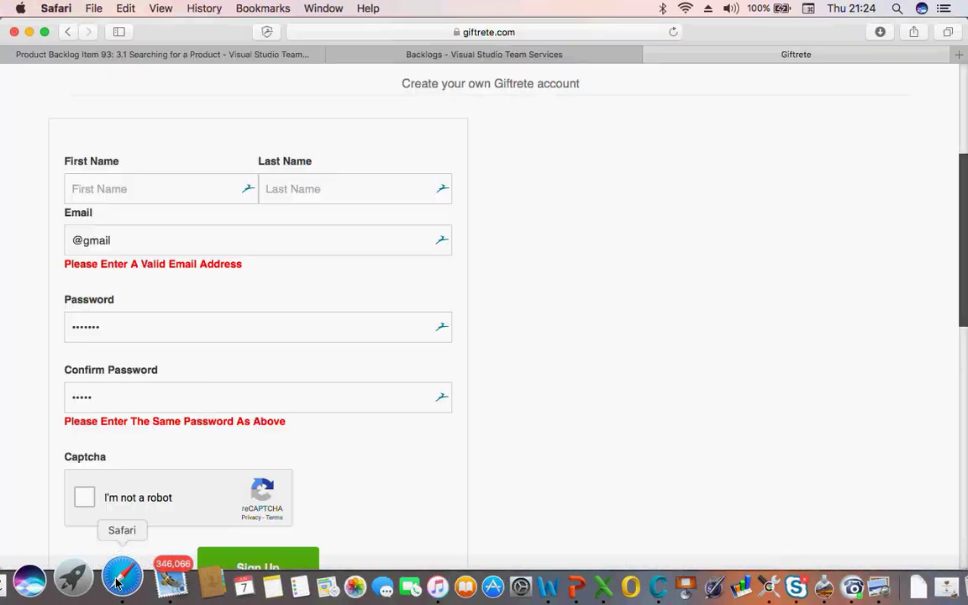
{"action": "left_click", "coordinate": [199, 55]}
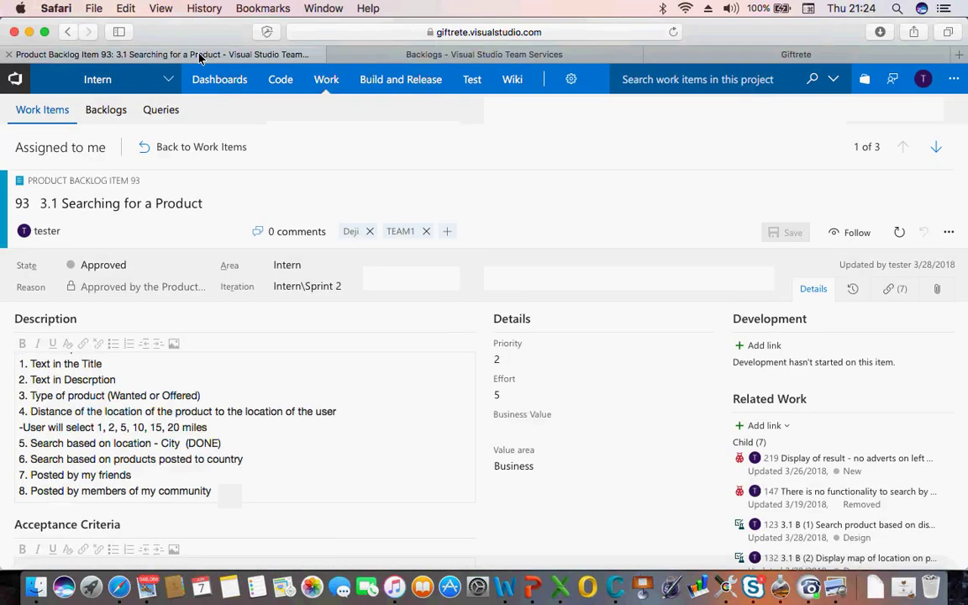
{"action": "left_click", "coordinate": [223, 385]}
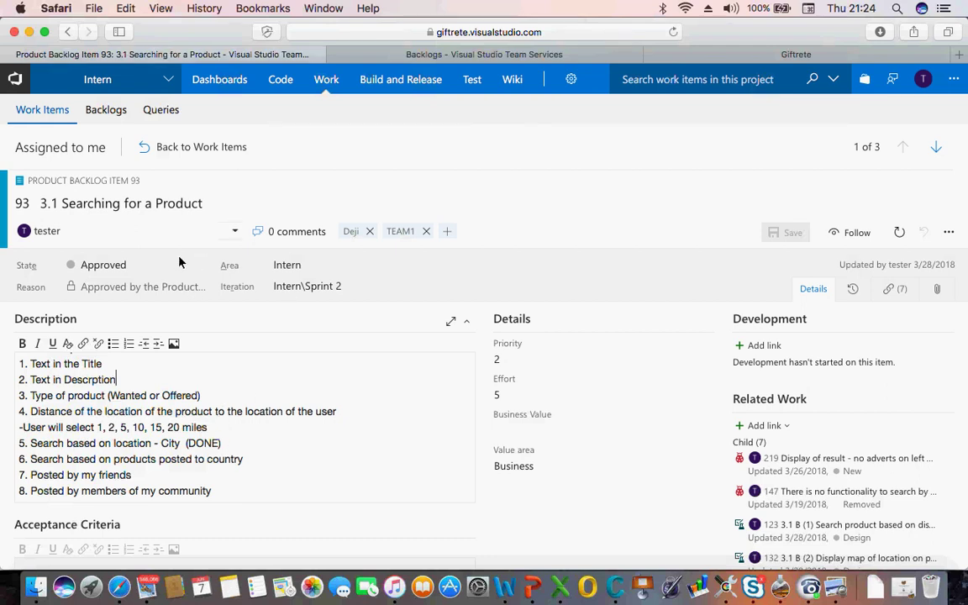
{"action": "scroll", "coordinate": [289, 325], "scroll_direction": "down", "scroll_amount": 2}
{"action": "scroll", "coordinate": [289, 325], "scroll_direction": "up", "scroll_amount": 2}
Read the item's description lines, starting with 'Text in the Title'
{"action": "left_click", "coordinate": [48, 365]}
{"action": "triple_click", "coordinate": [48, 366]}
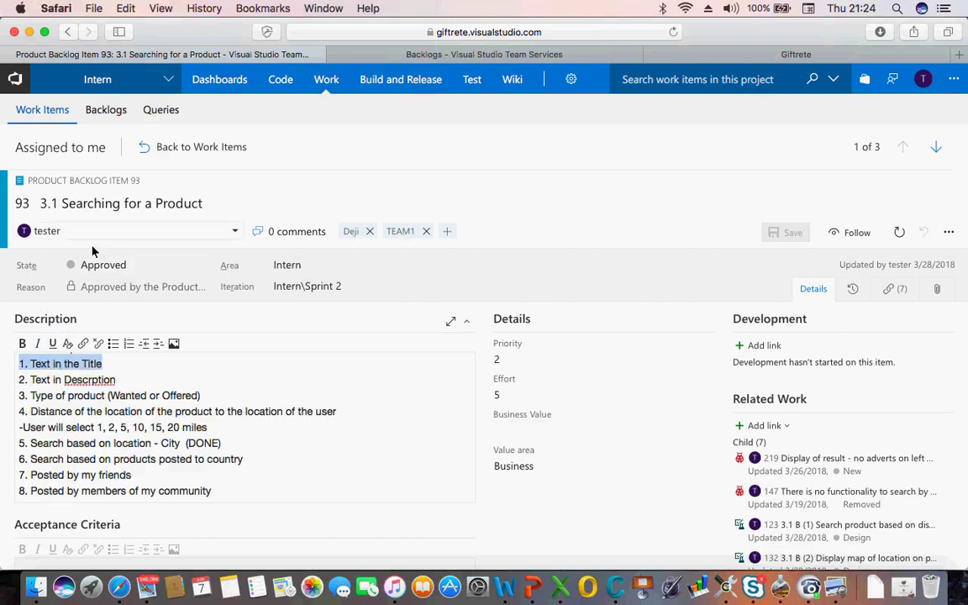
{"action": "triple_click", "coordinate": [67, 383]}
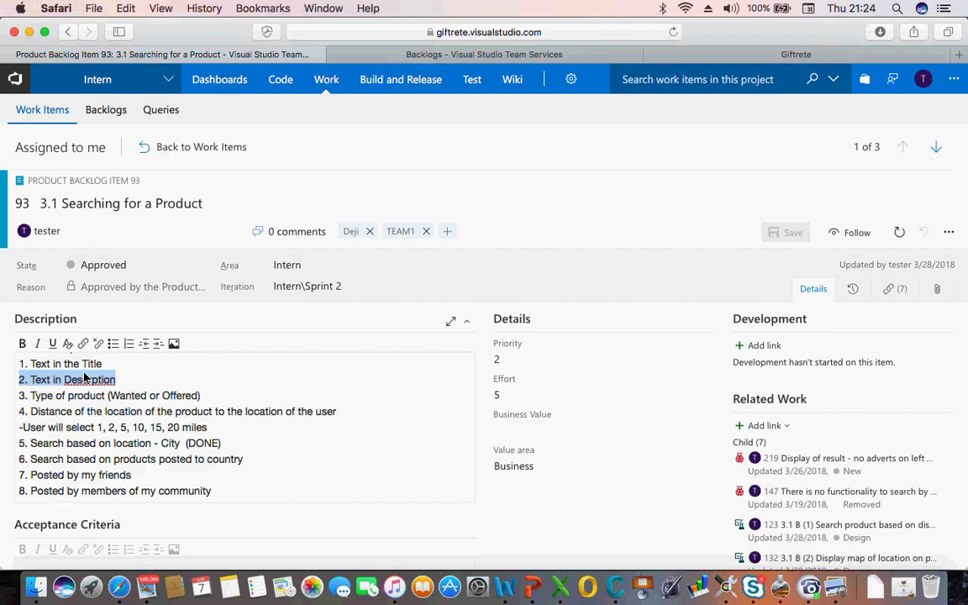
{"action": "left_click", "coordinate": [80, 365]}
{"action": "triple_click", "coordinate": [81, 365]}
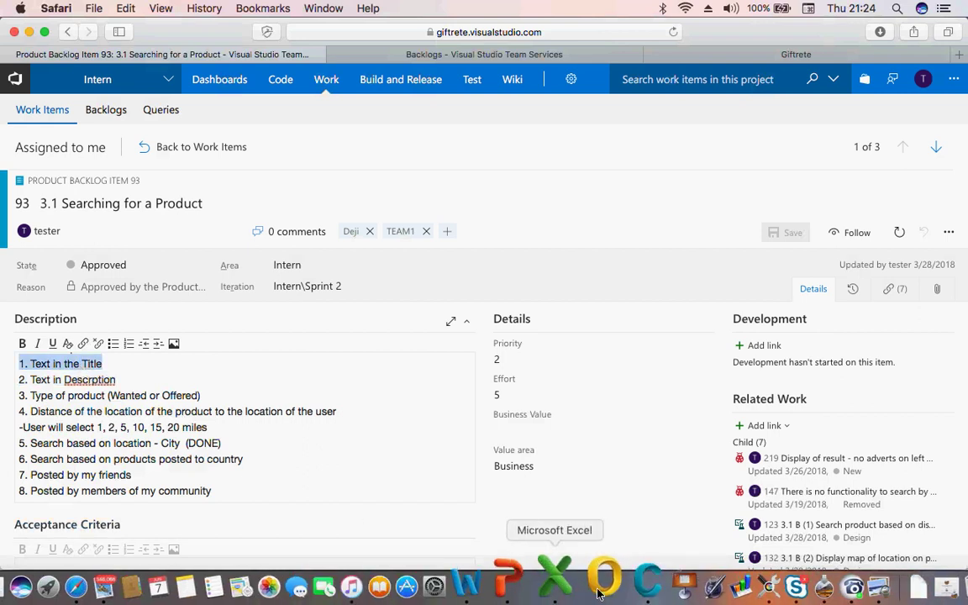
{"action": "left_click", "coordinate": [561, 588]}
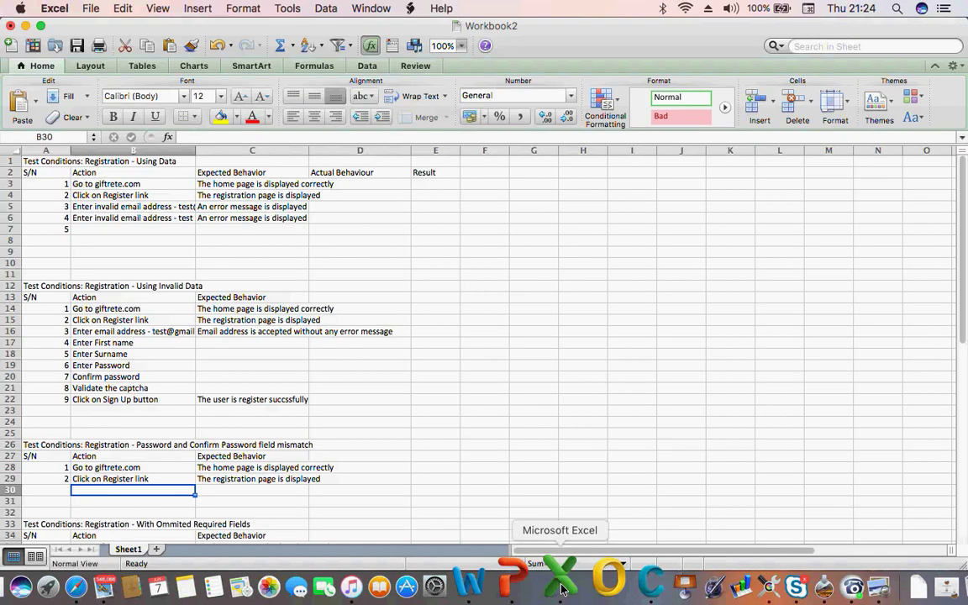
Name Sheet1 'Registration', fixing a 'Registrayion' typo, and name the new Sheet2 'Searching'
{"action": "double_click", "coordinate": [126, 549]}
{"action": "type", "text": "Reg"}
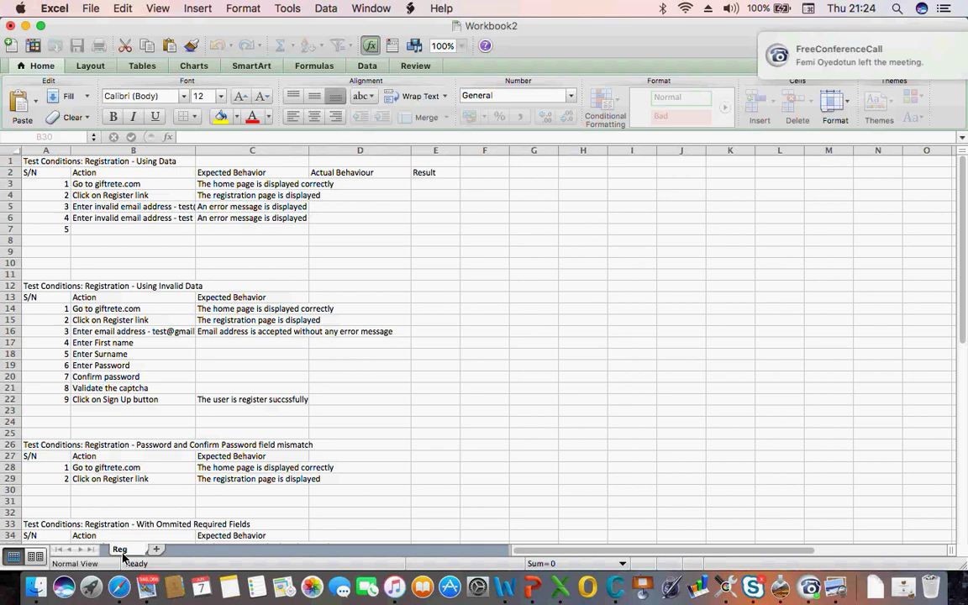
{"action": "type", "text": "istra"}
{"action": "type", "text": "tion"}
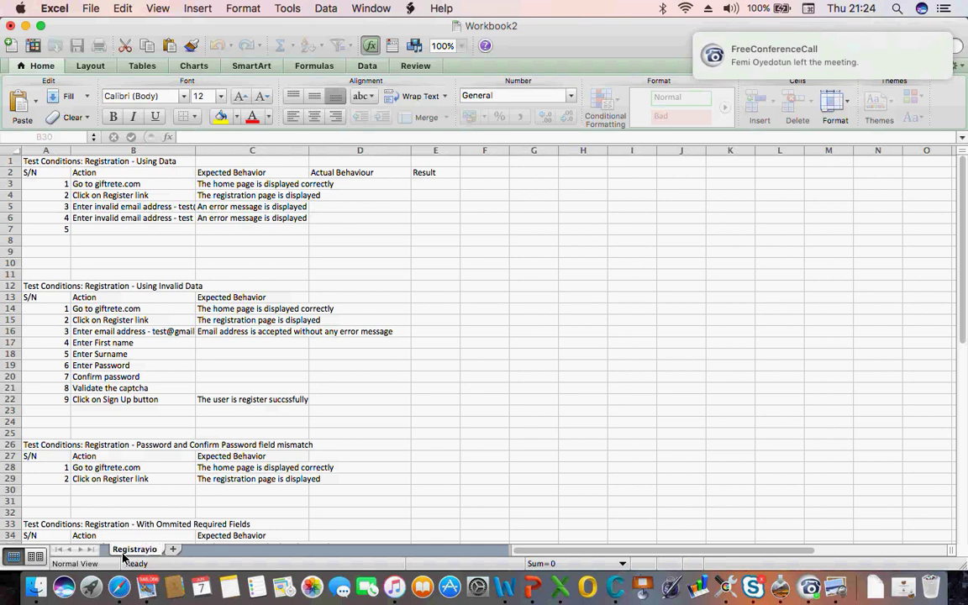
{"action": "key", "text": "Return"}
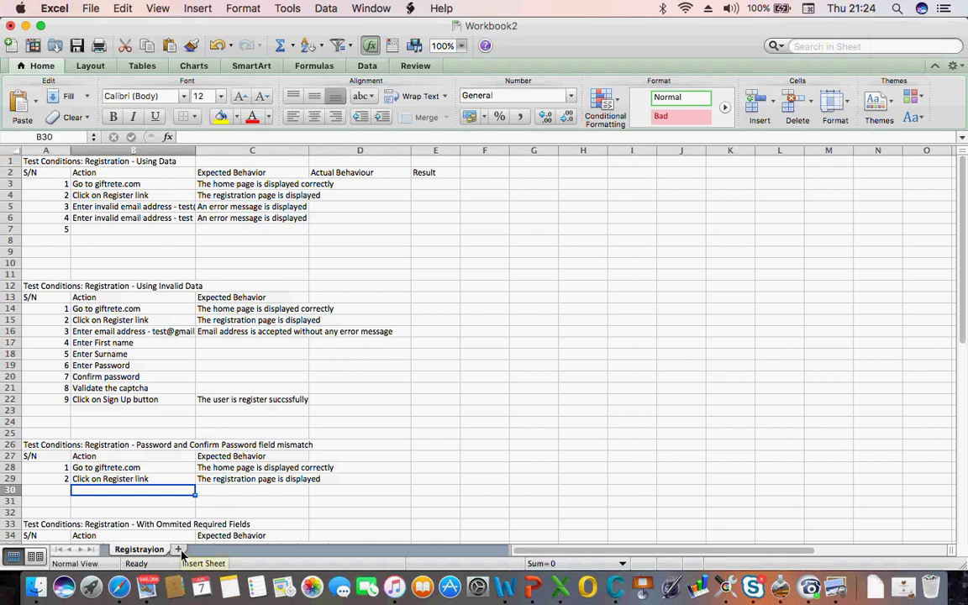
{"action": "left_click", "coordinate": [178, 548]}
{"action": "left_click", "coordinate": [159, 549]}
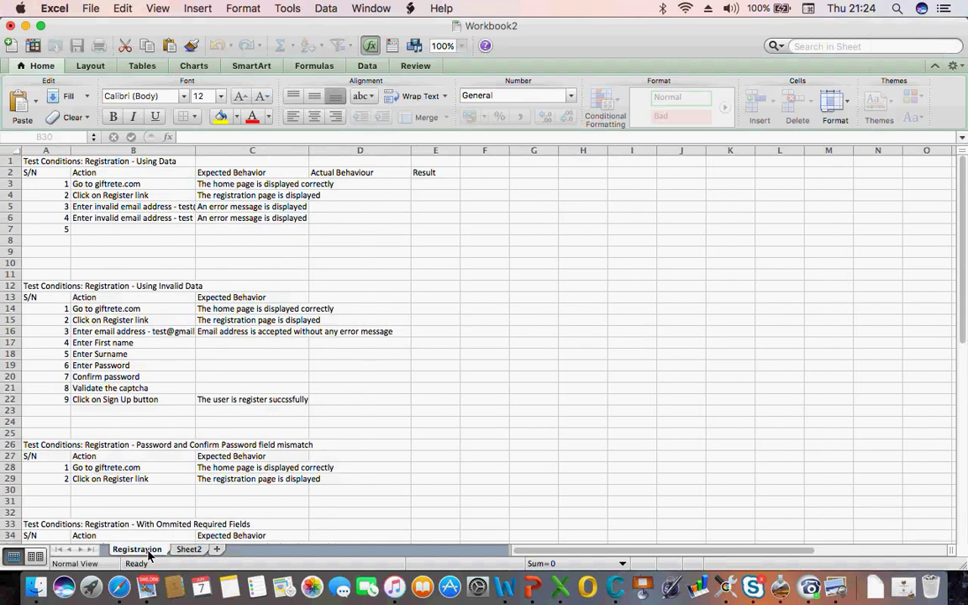
{"action": "double_click", "coordinate": [139, 549]}
{"action": "type", "text": "Registration"}
{"action": "key", "text": "Return"}
{"action": "left_click", "coordinate": [186, 550]}
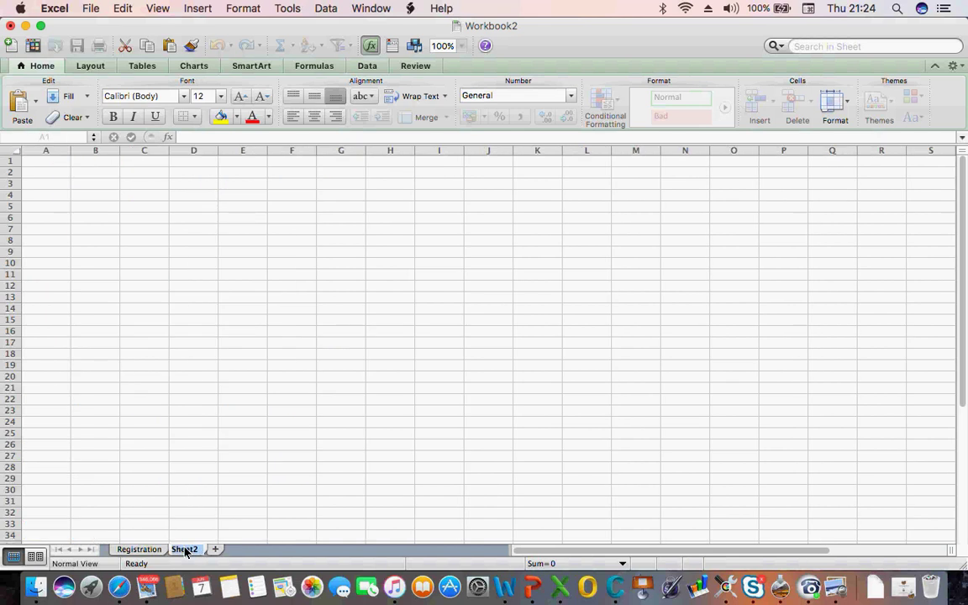
{"action": "type", "text": "Searching"}
Copy the Registration table's title and header rows into A1 of the Searching sheet
{"action": "left_click", "coordinate": [134, 491]}
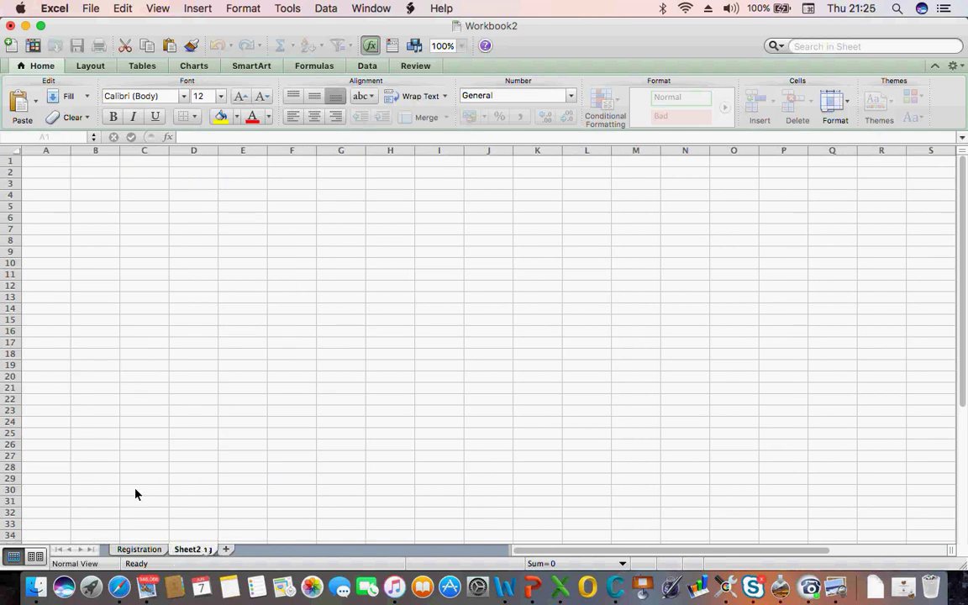
{"action": "left_click", "coordinate": [137, 549]}
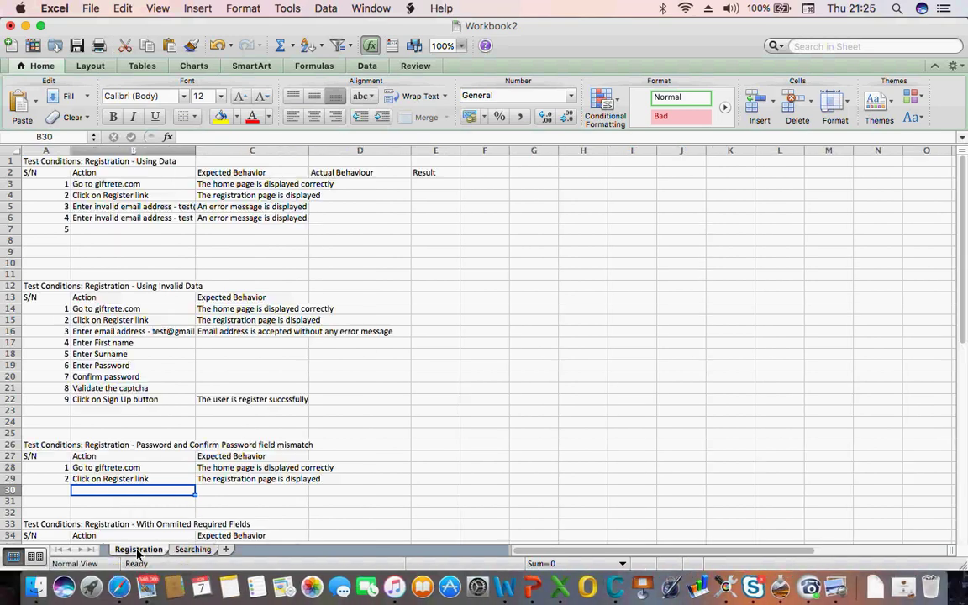
{"action": "left_click", "coordinate": [37, 162]}
{"action": "key", "text": "shift+Down"}
{"action": "key", "text": "shift+Right"}
{"action": "key", "text": "shift+Right"}
{"action": "key", "text": "shift+Right"}
{"action": "key", "text": "shift+Right"}
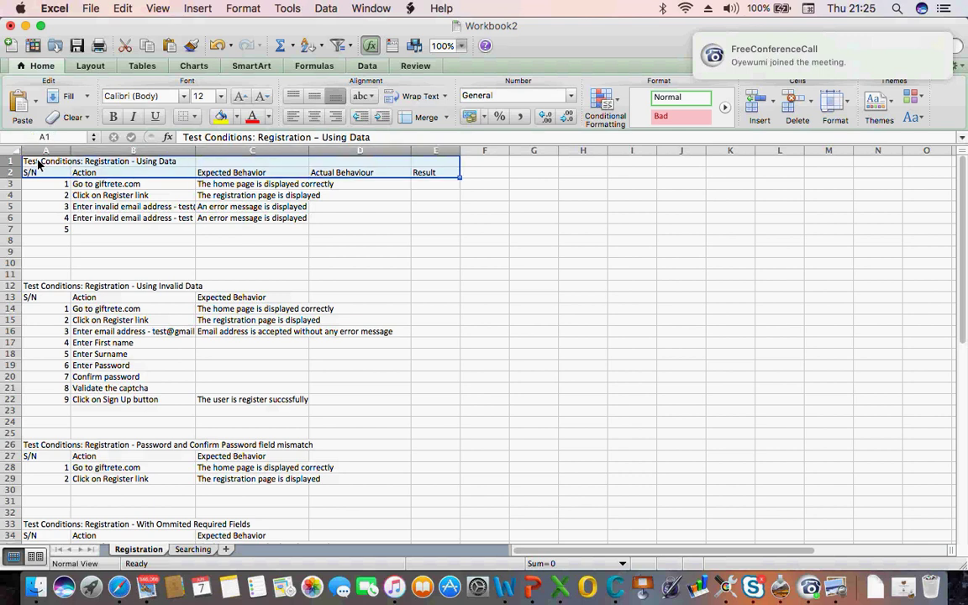
{"action": "key", "text": "super+c"}
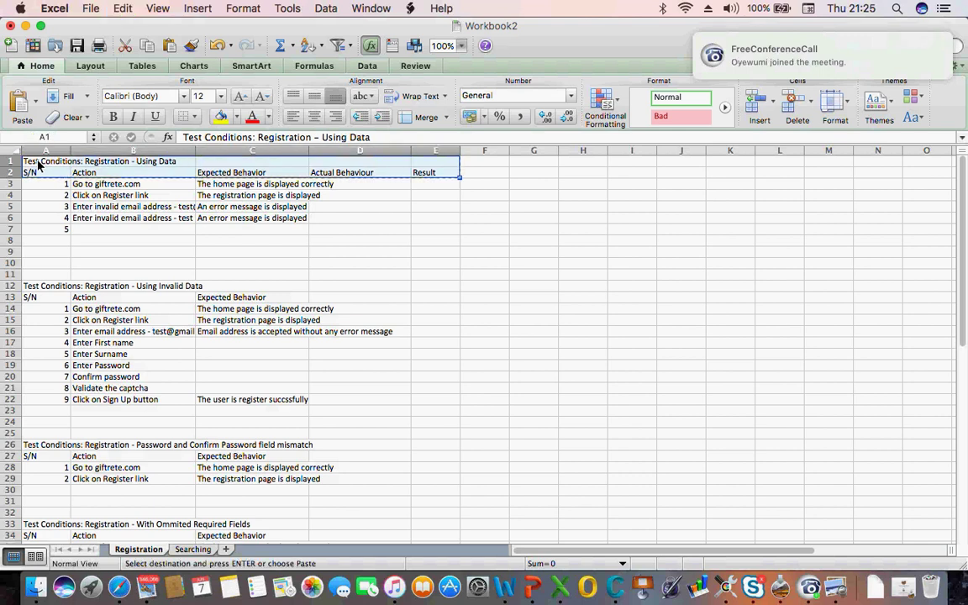
{"action": "left_click", "coordinate": [202, 550]}
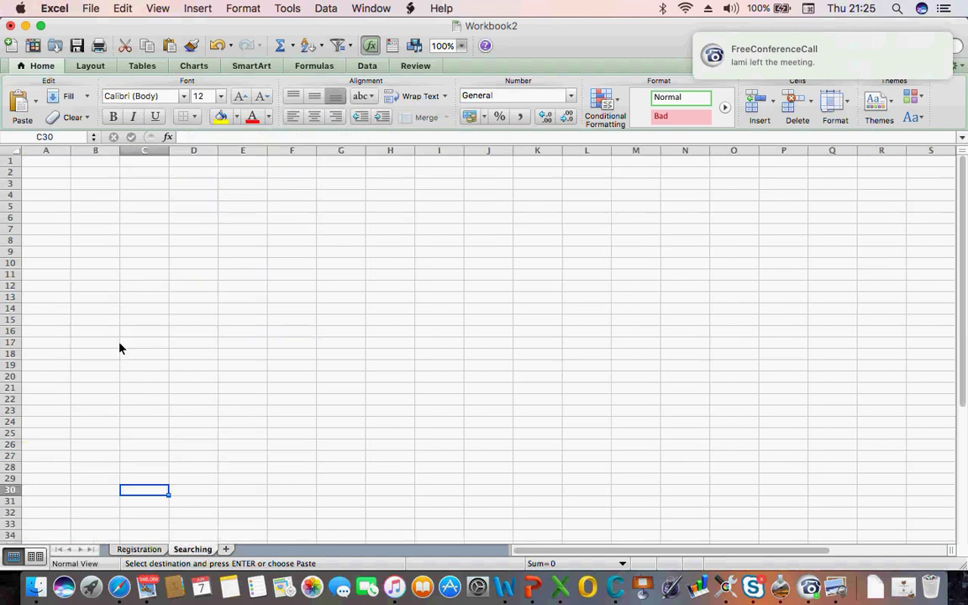
{"action": "left_click", "coordinate": [43, 164]}
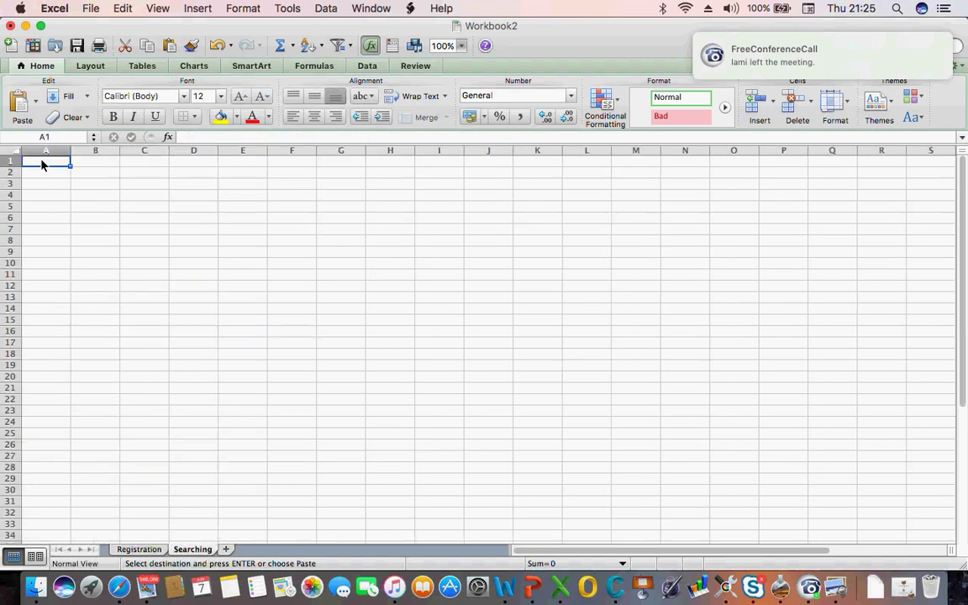
{"action": "key", "text": "super+v"}
{"action": "left_click", "coordinate": [50, 185]}
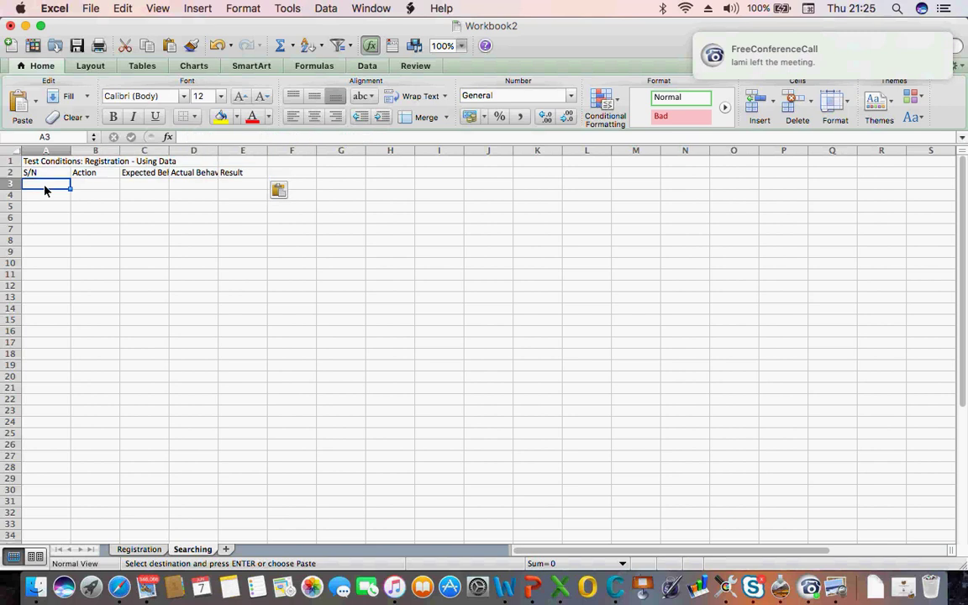
Change the pasted heading to 'Test Conditions: Searching using Title', removing '– Using Data'
{"action": "left_click", "coordinate": [48, 161]}
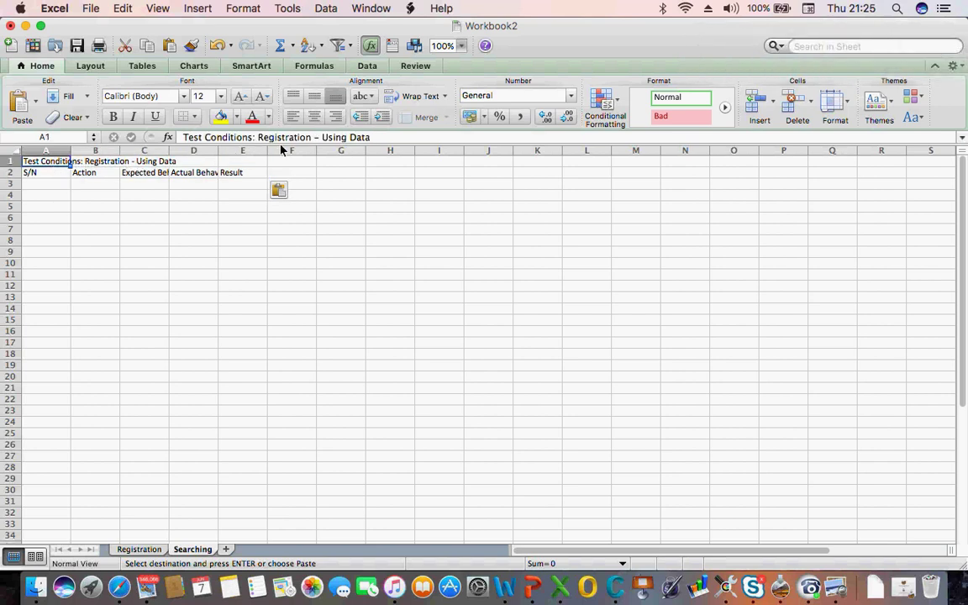
{"action": "double_click", "coordinate": [277, 139]}
{"action": "type", "text": "Search"}
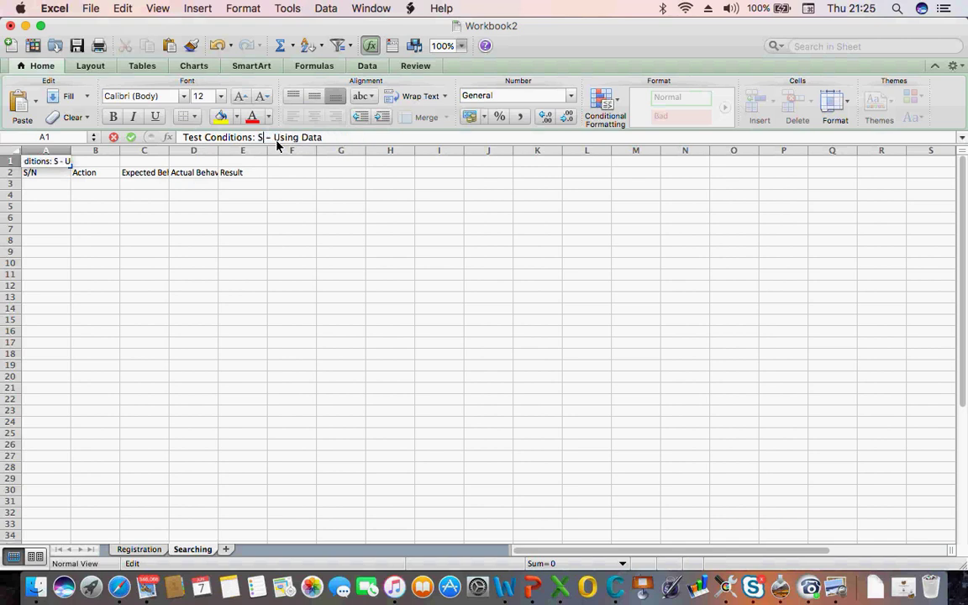
{"action": "type", "text": "ing using "}
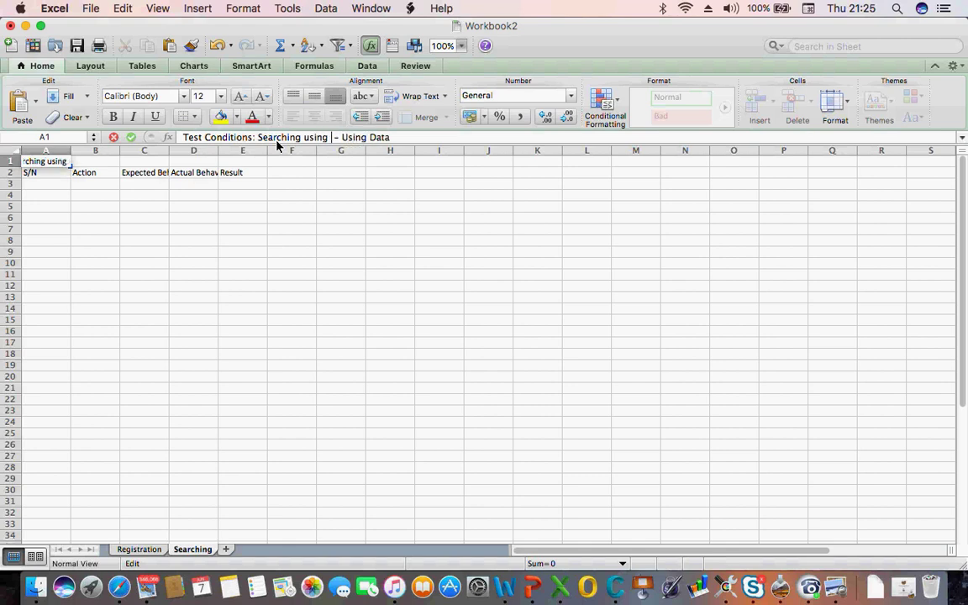
{"action": "type", "text": "Title"}
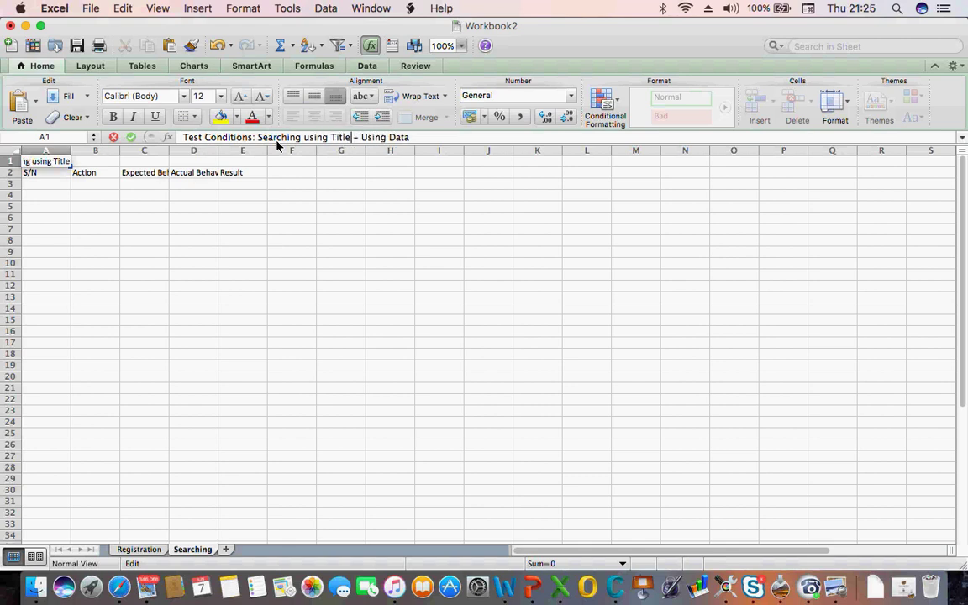
{"action": "key", "text": "shift+Right"}
{"action": "key", "text": "shift+Right"}
{"action": "key", "text": "shift+Right"}
{"action": "key", "text": "shift+Right"}
{"action": "key", "text": "shift+Right"}
{"action": "key", "text": "shift+Right"}
{"action": "key", "text": "shift+Right"}
{"action": "key", "text": "shift+Right"}
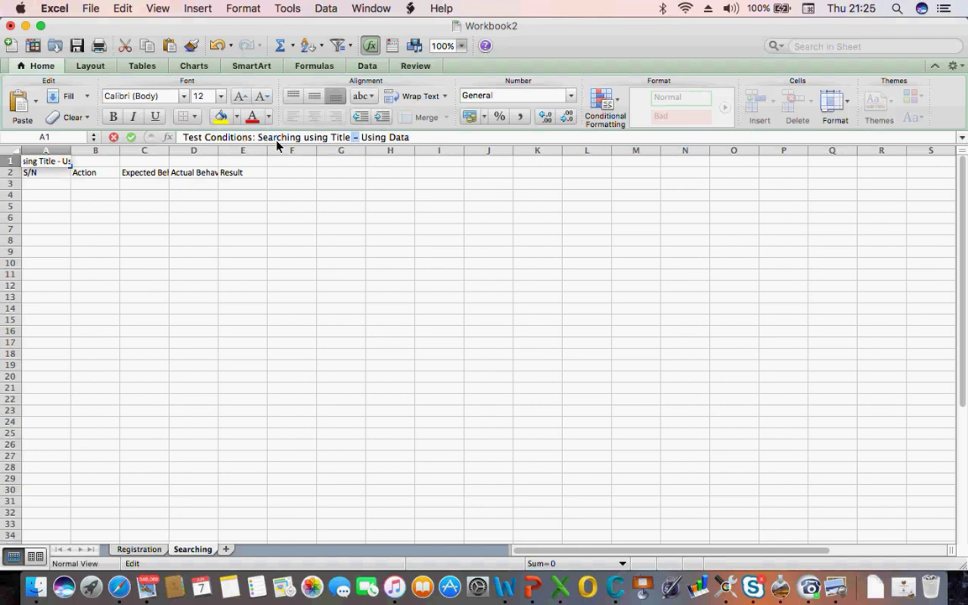
{"action": "key", "text": "shift+Right"}
{"action": "key", "text": "shift+Right"}
{"action": "key", "text": "shift+Right"}
{"action": "key", "text": "shift+Right"}
{"action": "key", "text": "shift+Right"}
{"action": "key", "text": "shift+Down"}
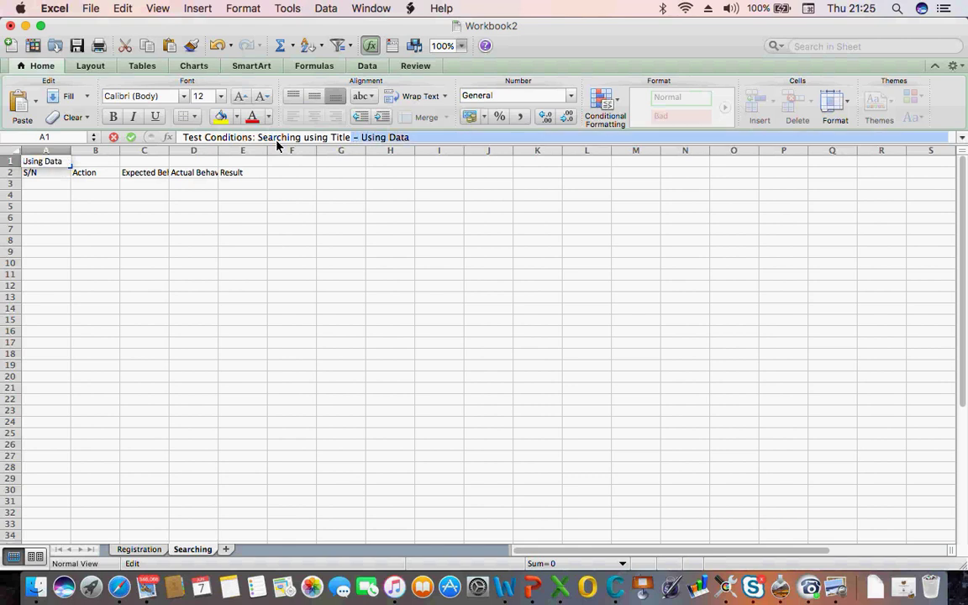
{"action": "key", "text": "BackSpace"}
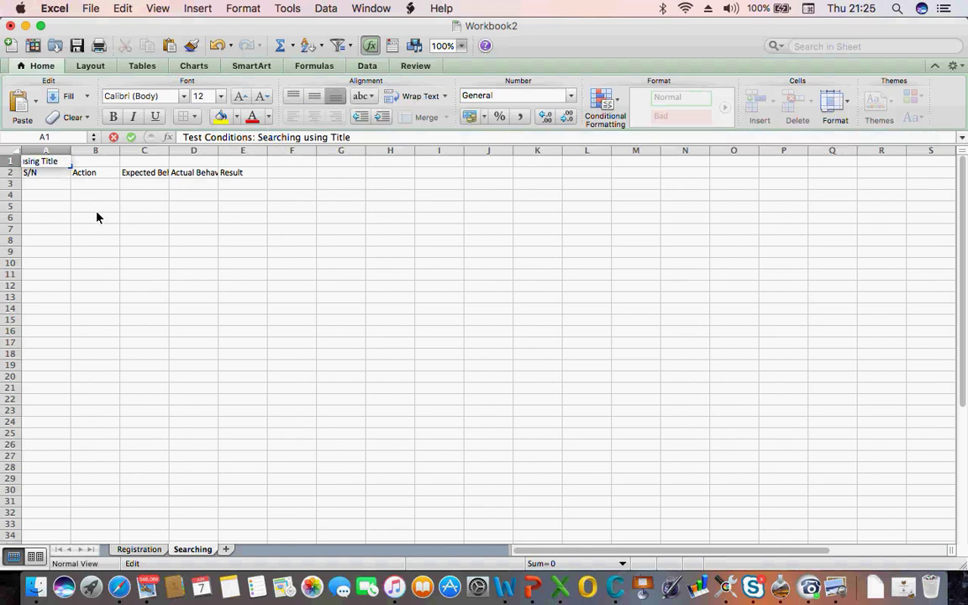
{"action": "left_click", "coordinate": [42, 185]}
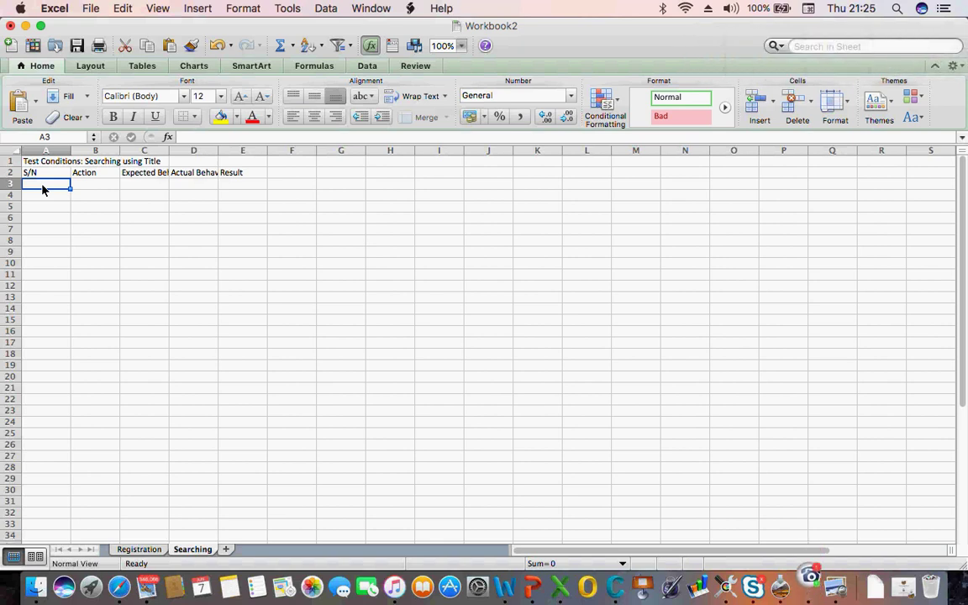
{"action": "left_click", "coordinate": [63, 166]}
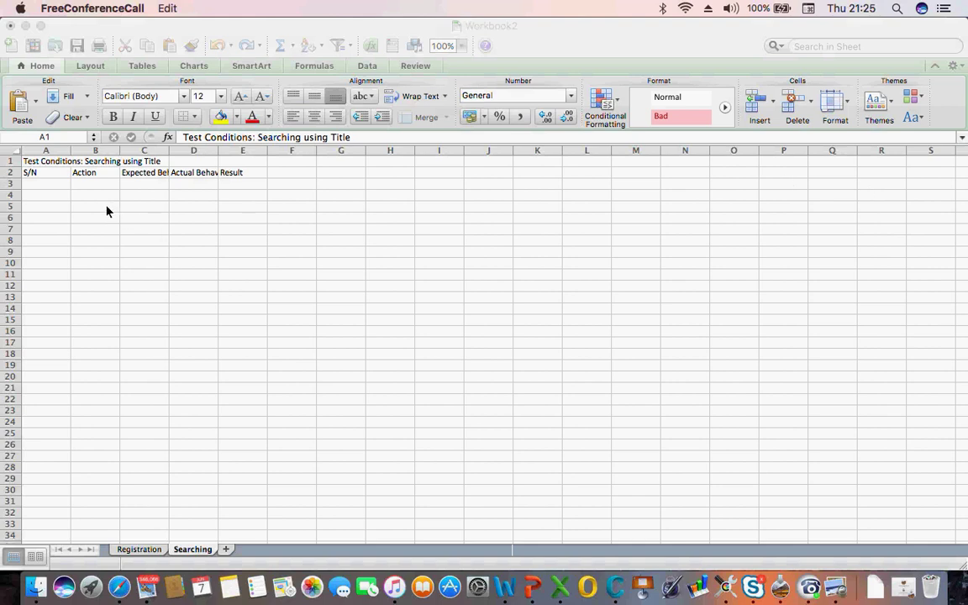
{"action": "left_click", "coordinate": [106, 211]}
{"action": "left_click", "coordinate": [56, 173]}
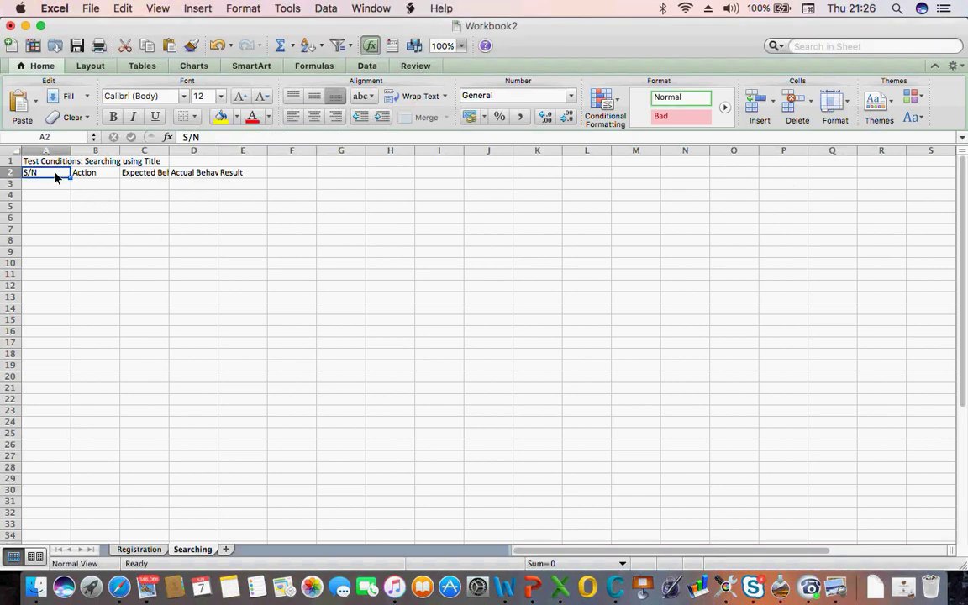
{"action": "left_click", "coordinate": [136, 549]}
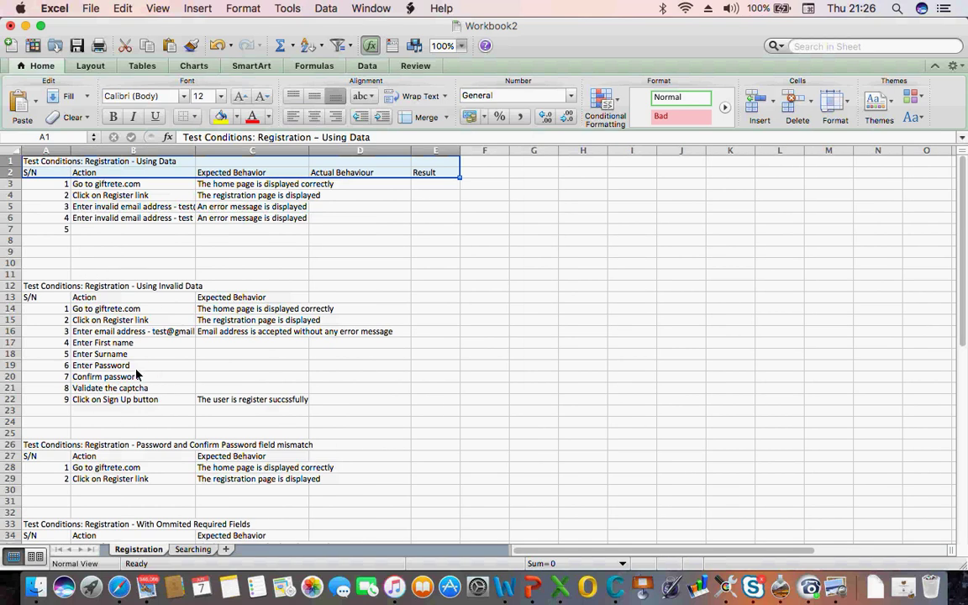
{"action": "left_click", "coordinate": [193, 549]}
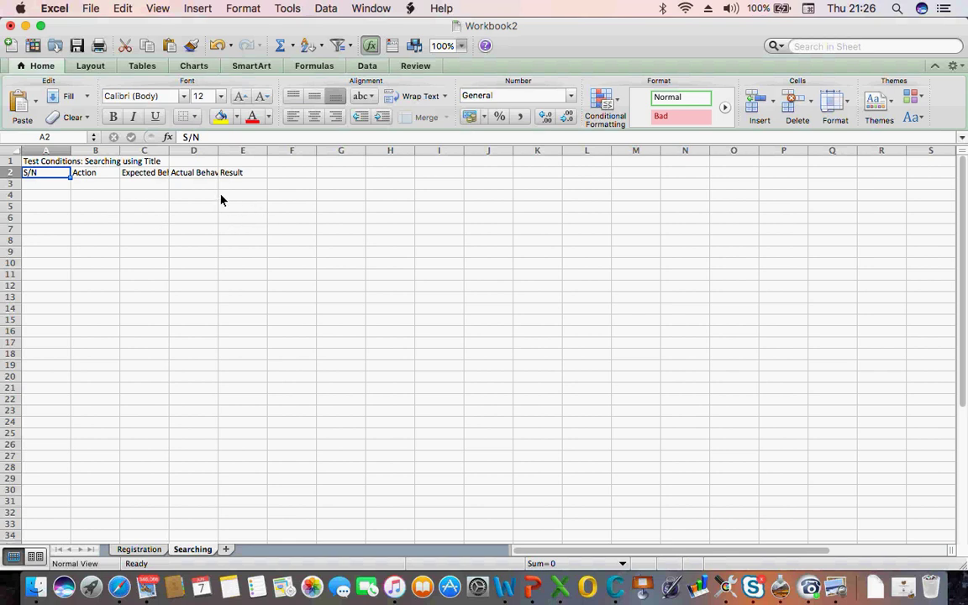
{"action": "left_click", "coordinate": [41, 184]}
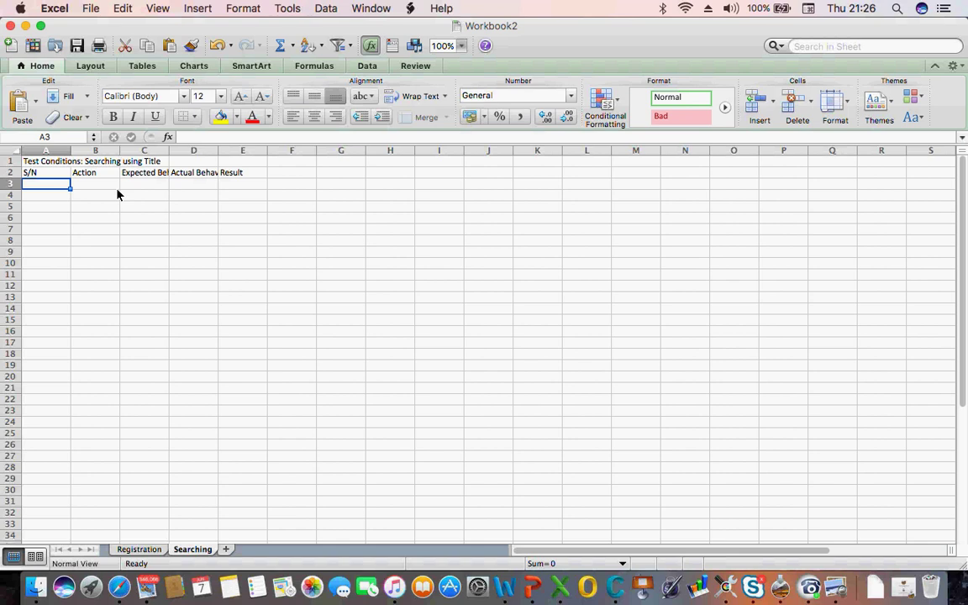
Type 'Create an item with title: My test item' into A3, correcting a typo
{"action": "type", "text": "C"}
{"action": "type", "text": "te an"}
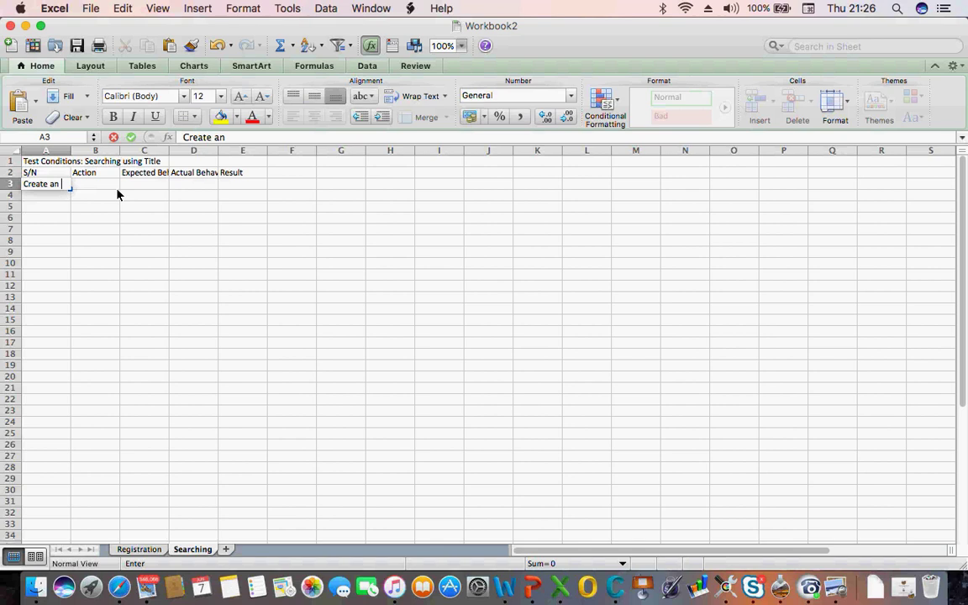
{"action": "type", "text": " item wit"}
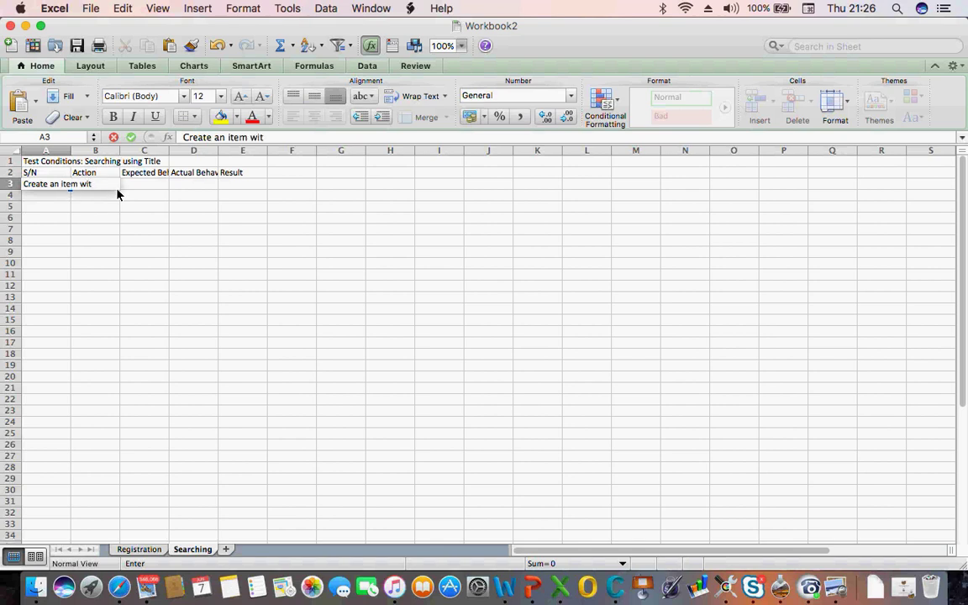
{"action": "type", "text": "h title"}
{"action": "type", "text": "My"}
{"action": "type", "text": " res"}
{"action": "key", "text": "BackSpace"}
{"action": "key", "text": "BackSpace"}
{"action": "key", "text": "BackSpace"}
{"action": "type", "text": "test"}
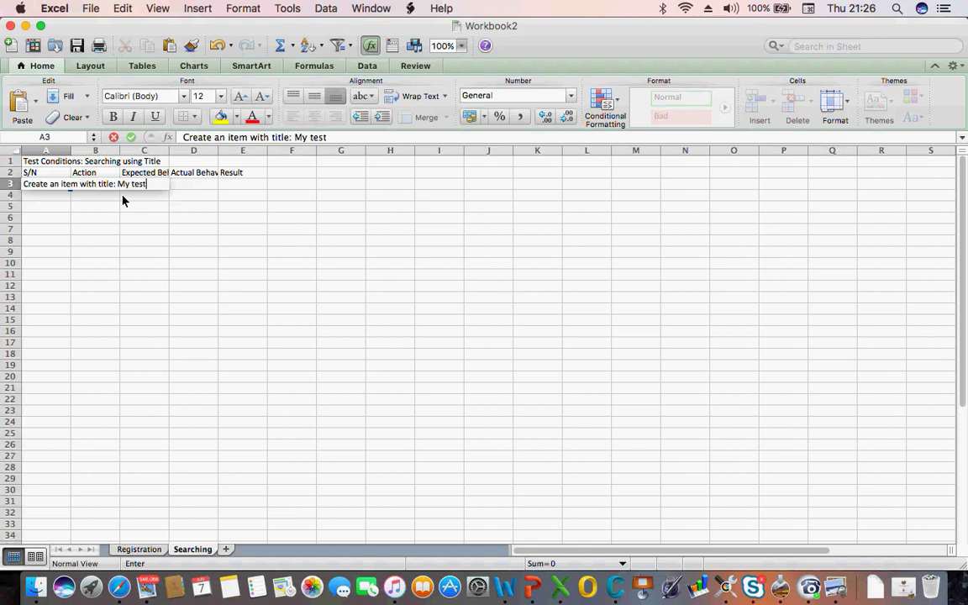
{"action": "type", "text": " item"}
Insert a blank row 3, pushing the item-creation step down to A4
{"action": "left_click", "coordinate": [116, 230]}
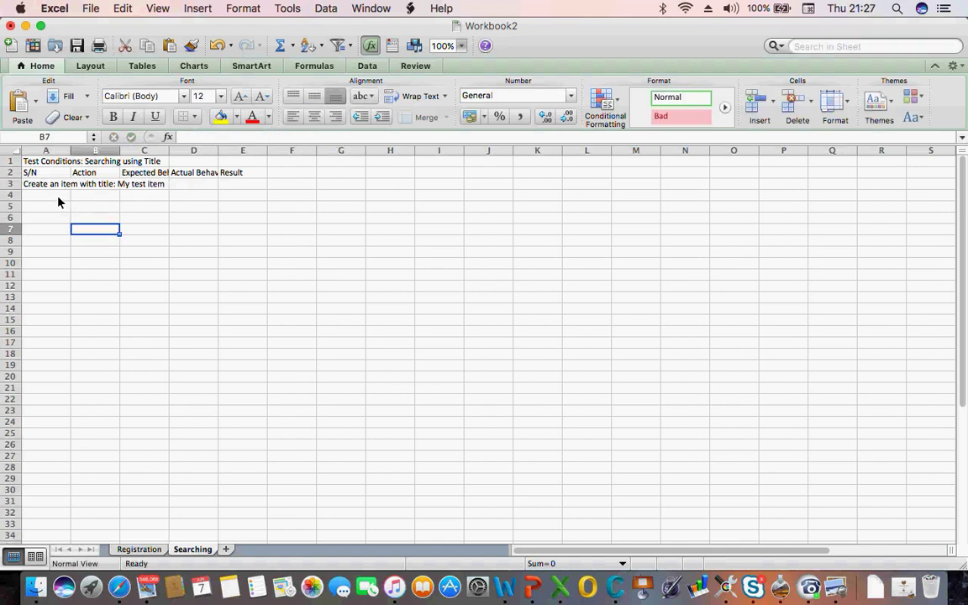
{"action": "left_click", "coordinate": [8, 185]}
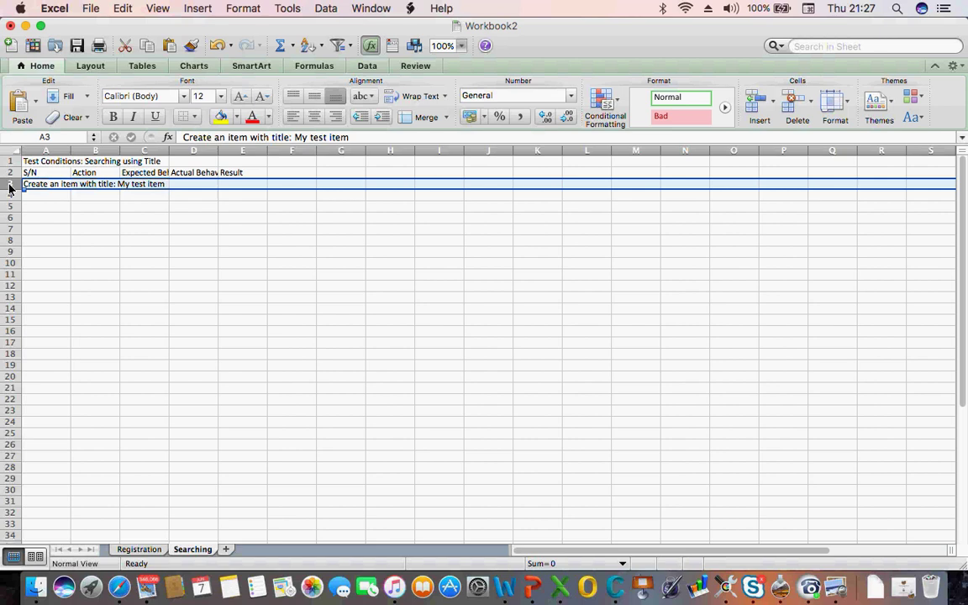
{"action": "right_click", "coordinate": [8, 188]}
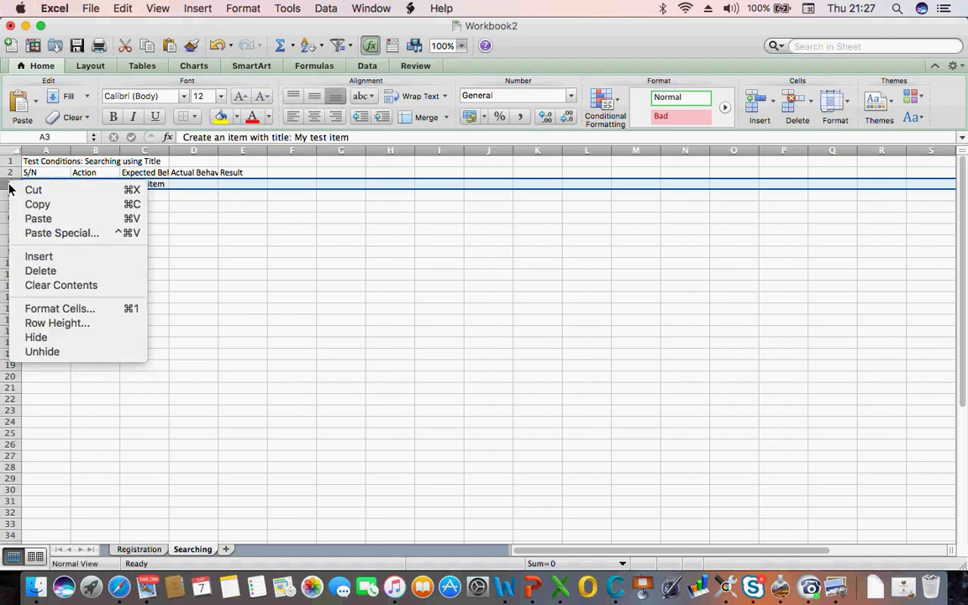
{"action": "left_click", "coordinate": [59, 257]}
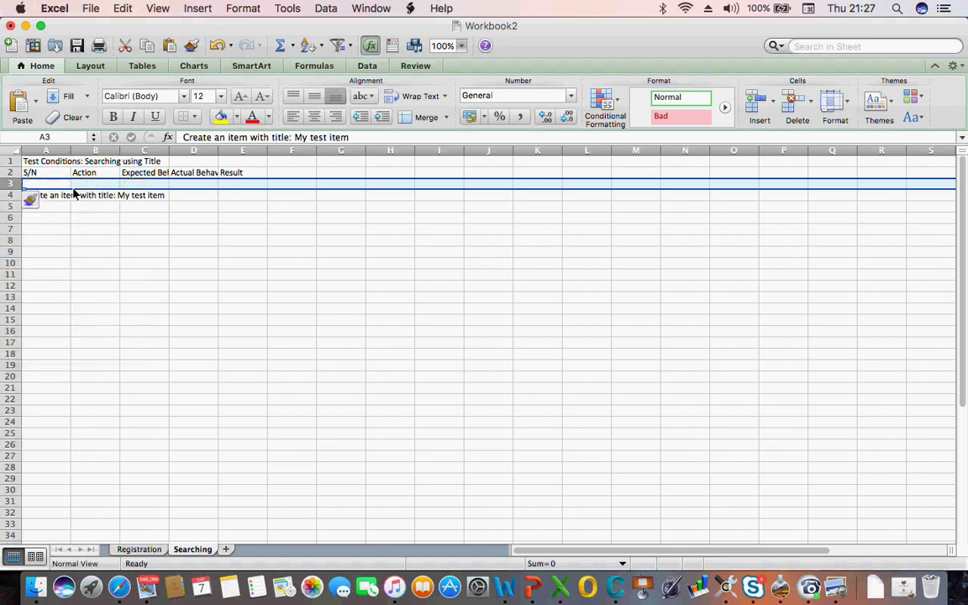
{"action": "left_click", "coordinate": [48, 184]}
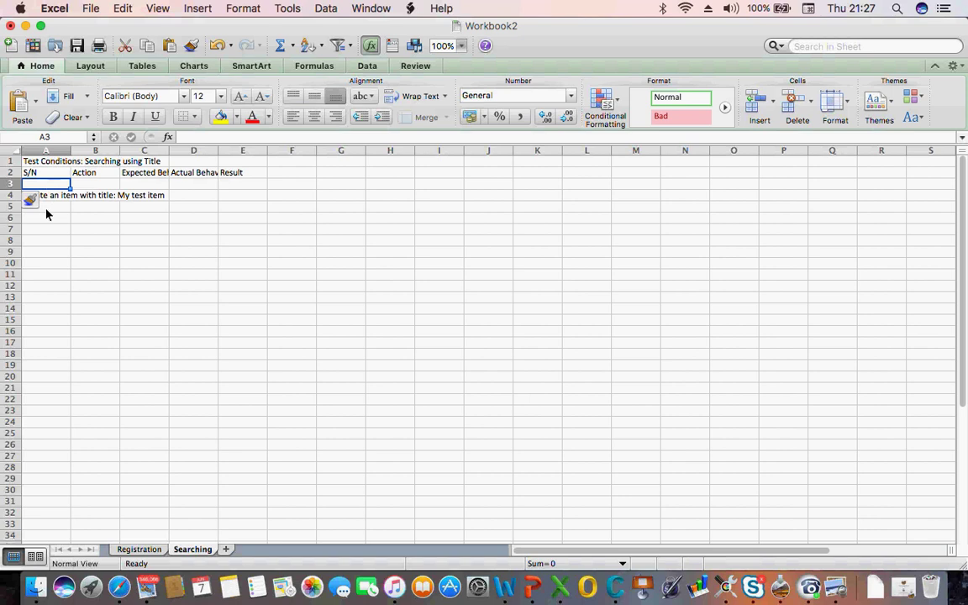
{"action": "left_click", "coordinate": [46, 194]}
Enter S/N 1 in A3 and the action 'Go to dev.giftrt.com' in B3
{"action": "left_click", "coordinate": [40, 184]}
{"action": "type", "text": "1"}
{"action": "key", "text": "Tab"}
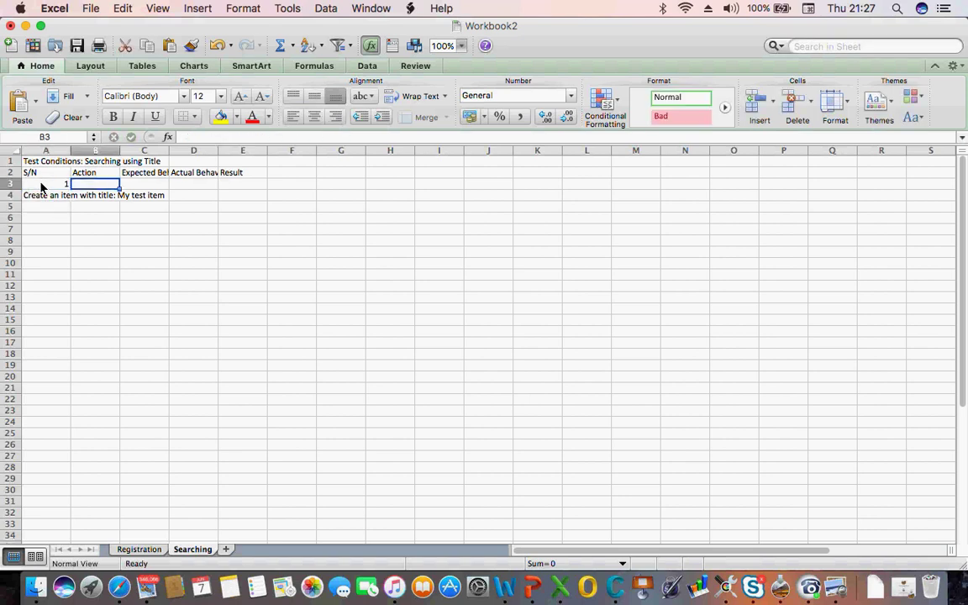
{"action": "type", "text": "Go to"}
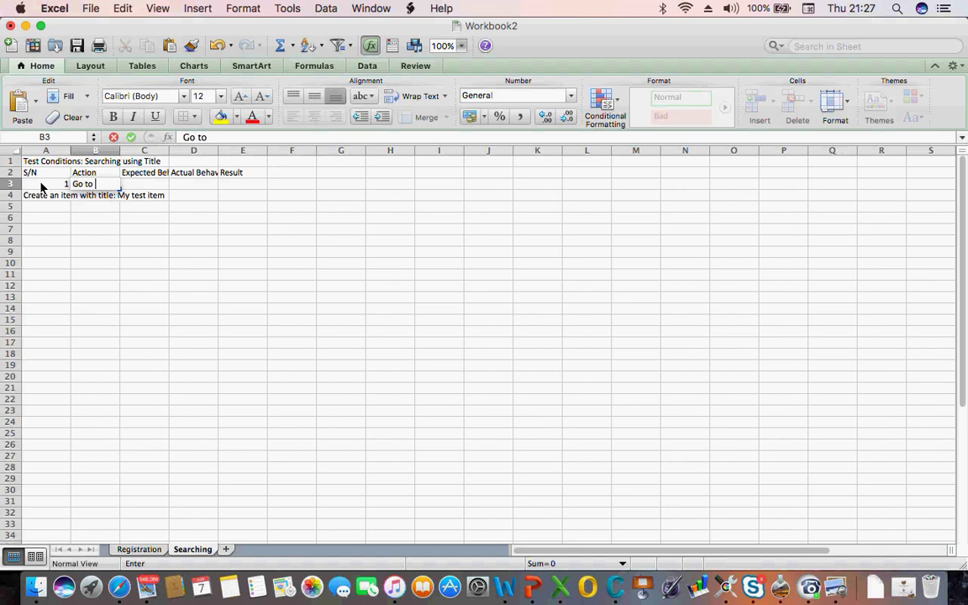
{"action": "type", "text": "dev."}
{"action": "type", "text": "gift"}
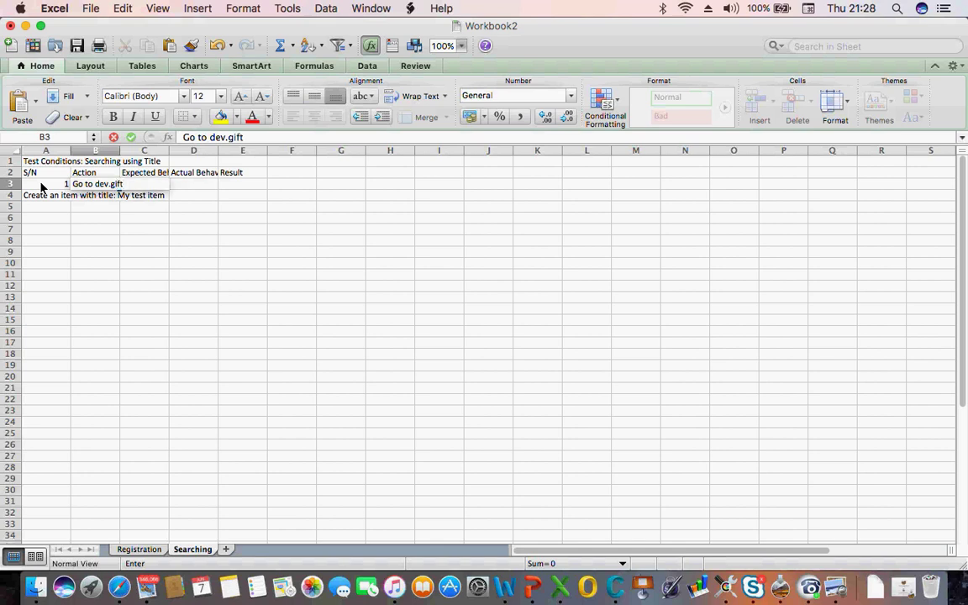
{"action": "type", "text": "rt.com"}
{"action": "key", "text": "Tab"}
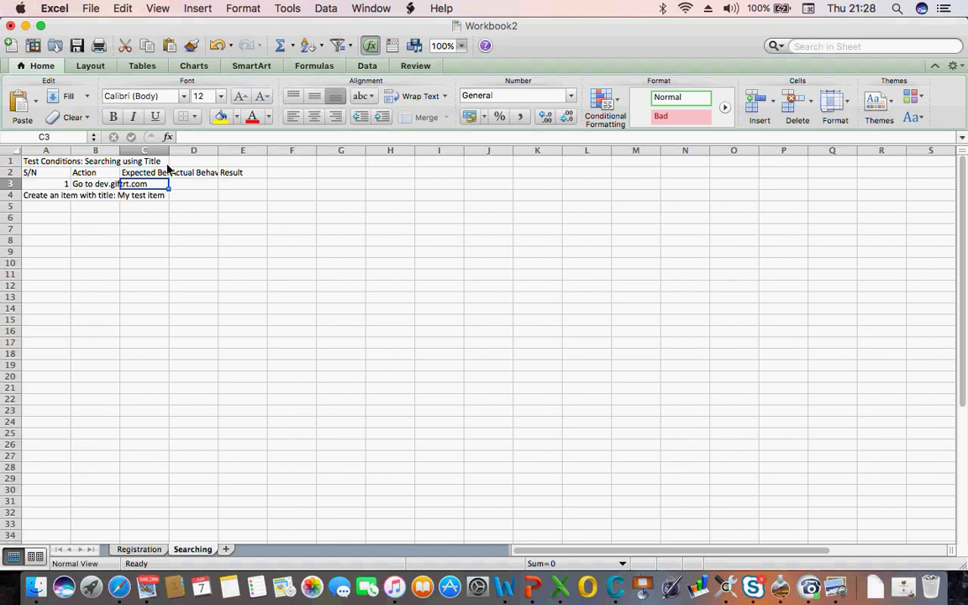
Move 'Create an item with title: My test item' from A4 to B4 and number it 2
{"action": "left_click", "coordinate": [39, 199]}
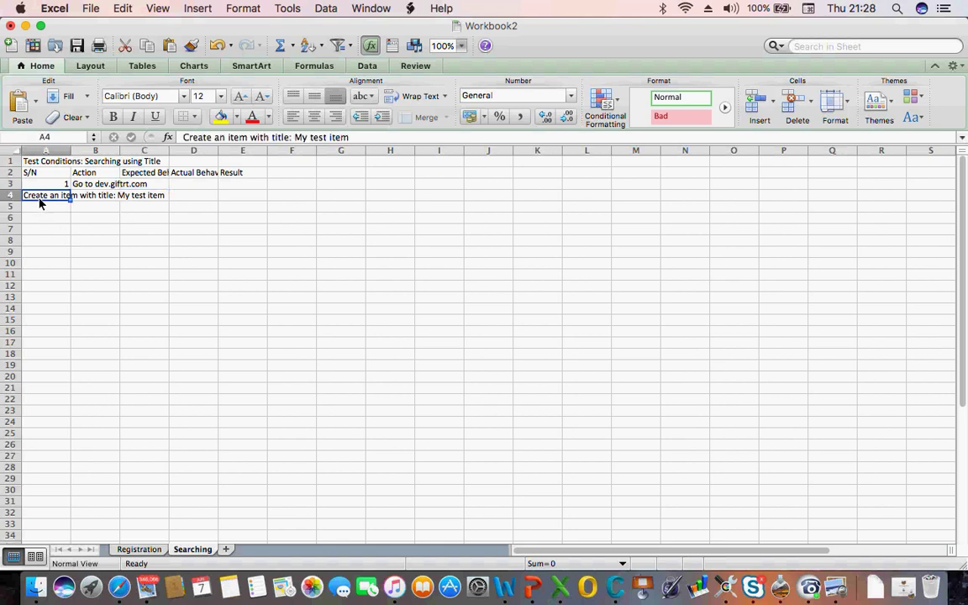
{"action": "key", "text": "super+c"}
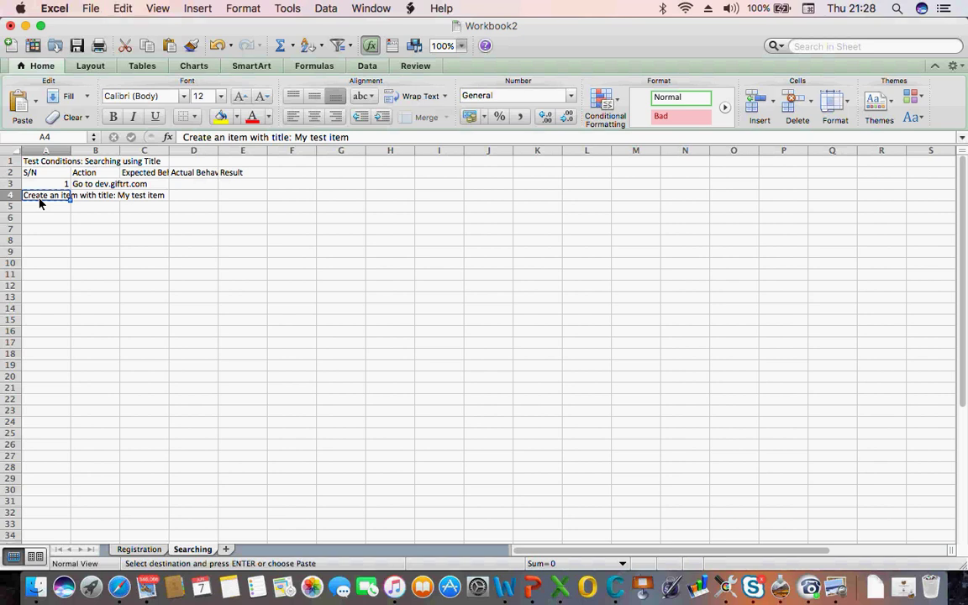
{"action": "key", "text": "Right"}
{"action": "key", "text": "super+v"}
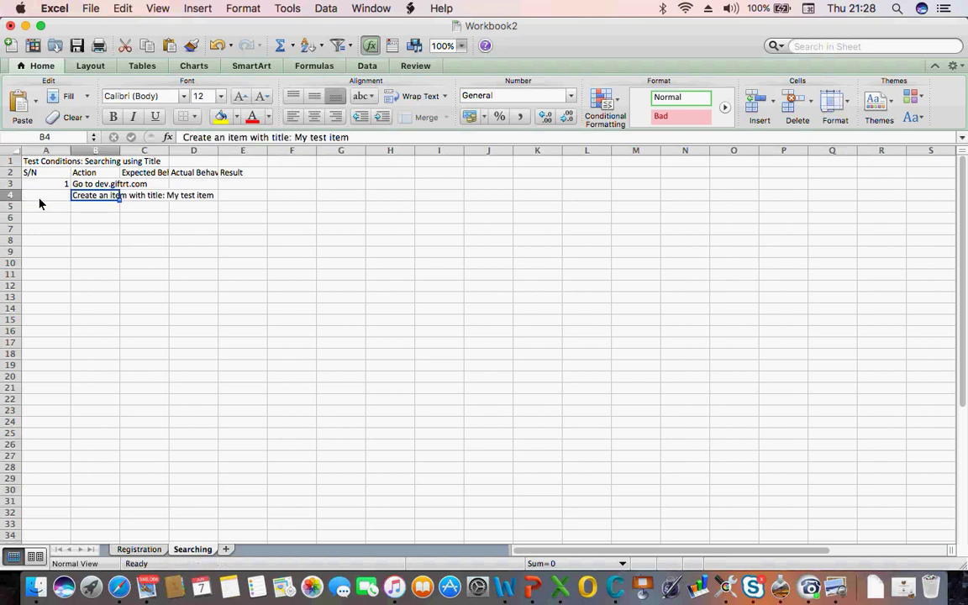
{"action": "left_click", "coordinate": [51, 201]}
{"action": "type", "text": "2"}
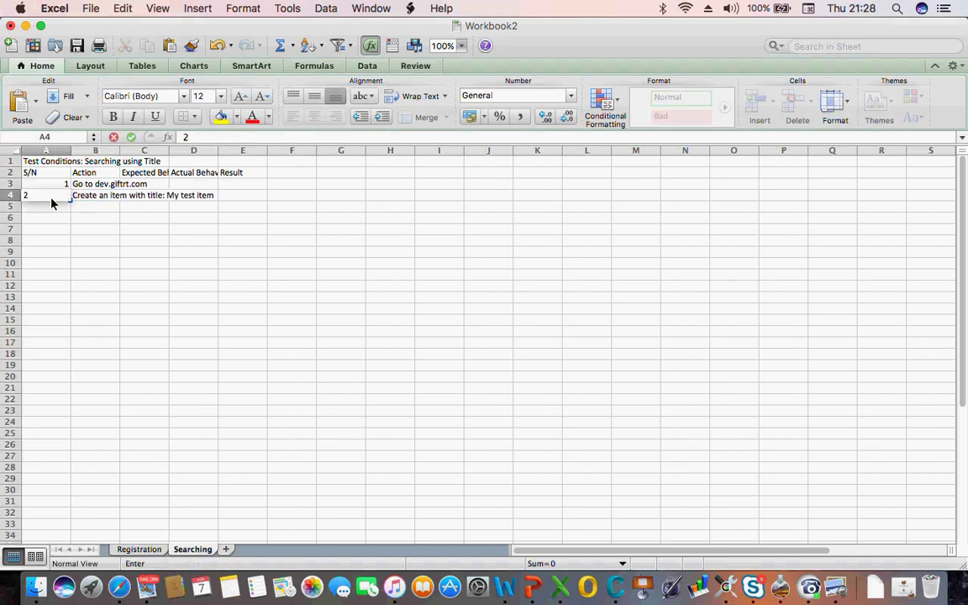
{"action": "left_click", "coordinate": [119, 235]}
{"action": "left_click", "coordinate": [95, 199]}
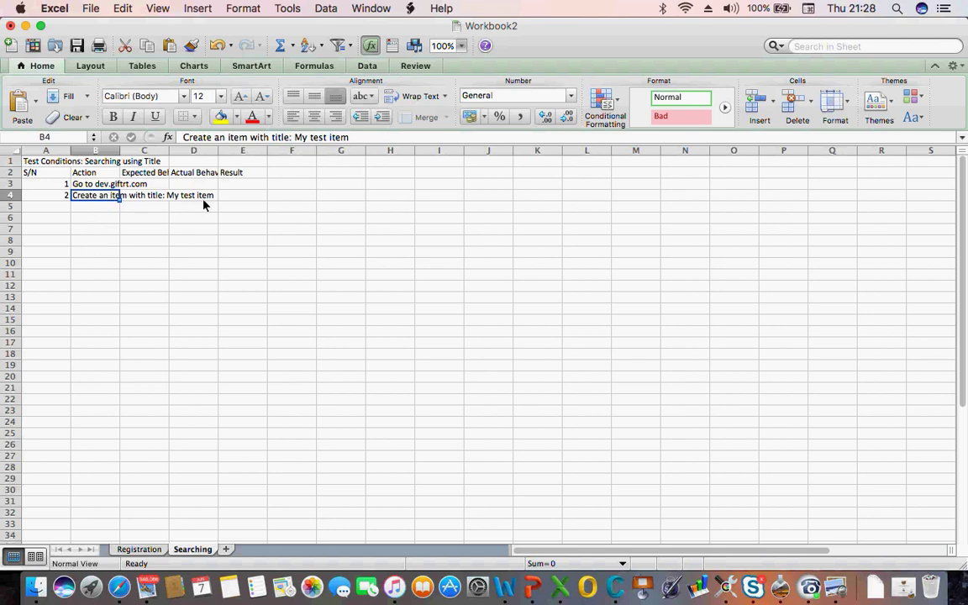
Enter S/N 3 in A5 and begin the B5 action with 'Click on'
{"action": "left_click", "coordinate": [67, 207]}
{"action": "type", "text": "3."}
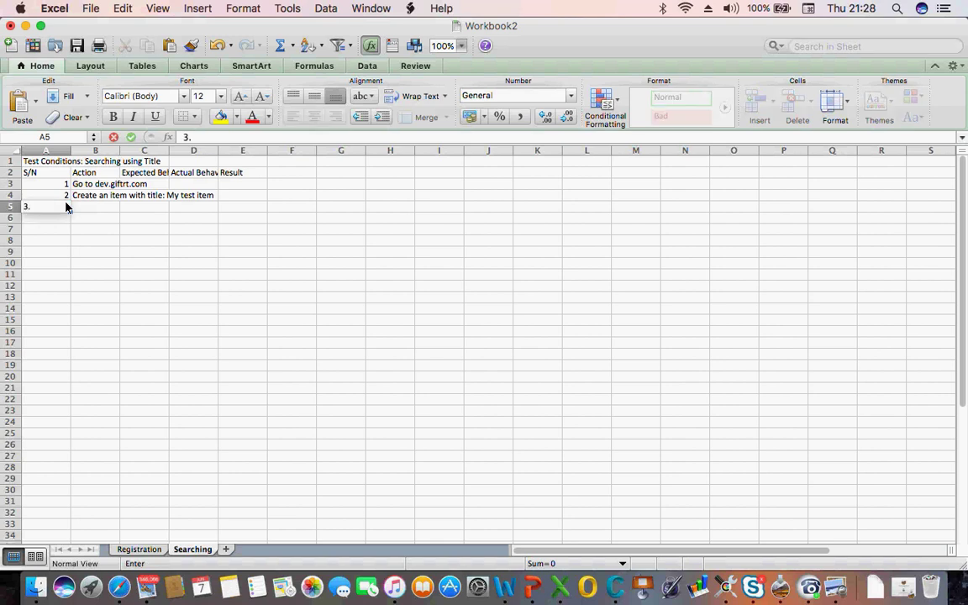
{"action": "key", "text": "Tab"}
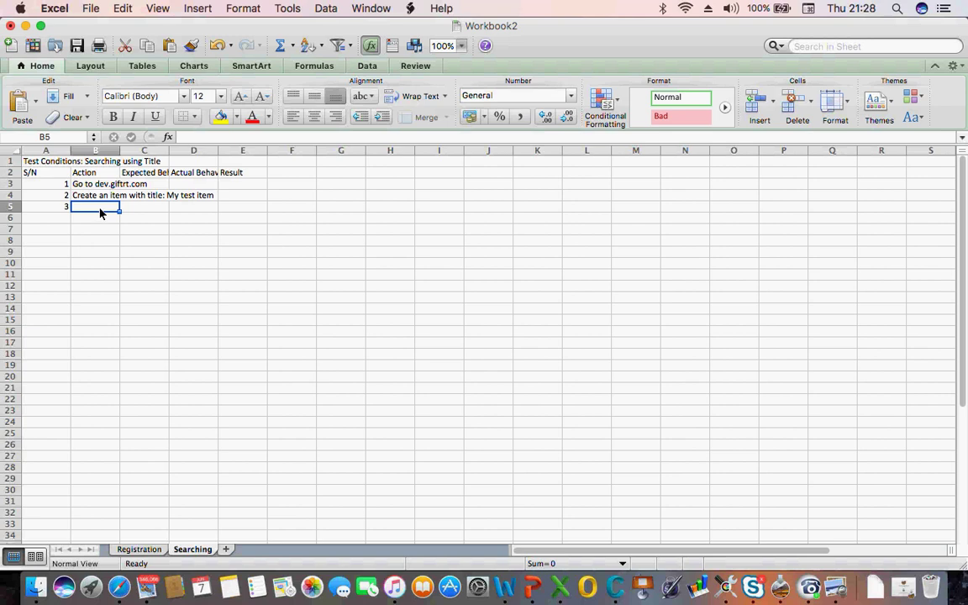
{"action": "type", "text": "Go to"}
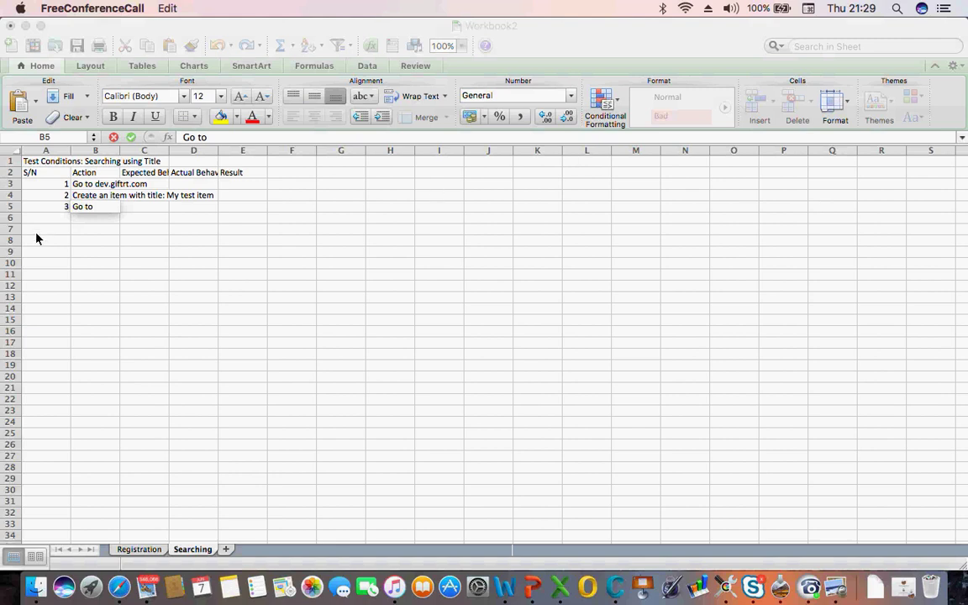
{"action": "left_click", "coordinate": [104, 210]}
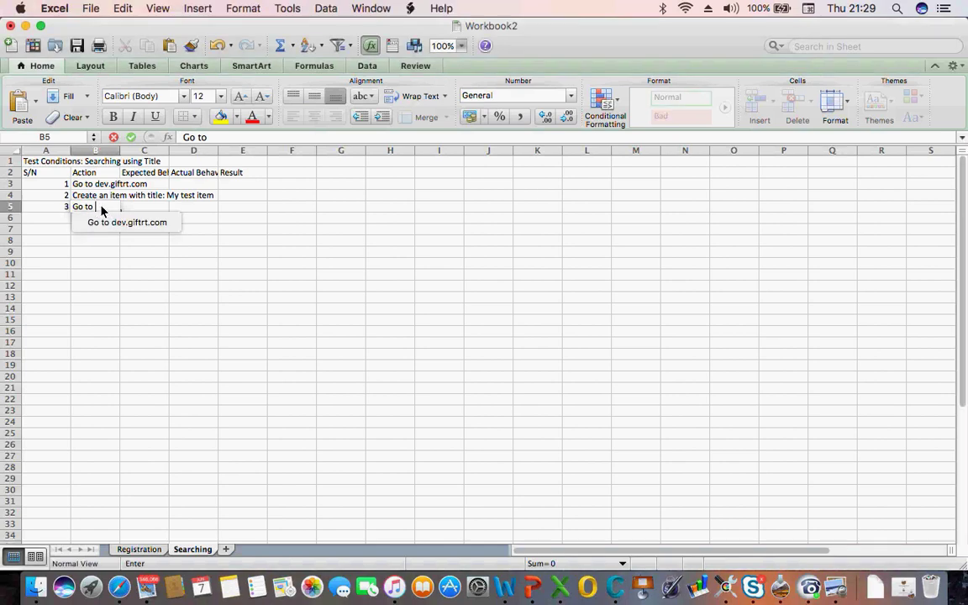
{"action": "key", "text": "BackSpace"}
{"action": "key", "text": "BackSpace"}
{"action": "key", "text": "BackSpace"}
{"action": "key", "text": "BackSpace"}
{"action": "key", "text": "BackSpace"}
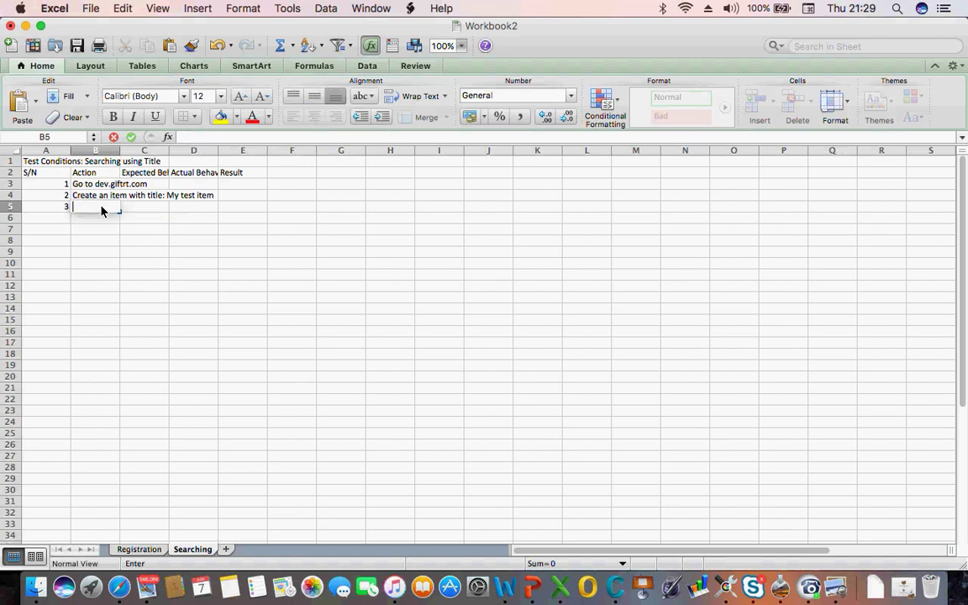
{"action": "type", "text": "Click on"}
{"action": "left_click", "coordinate": [119, 587]}
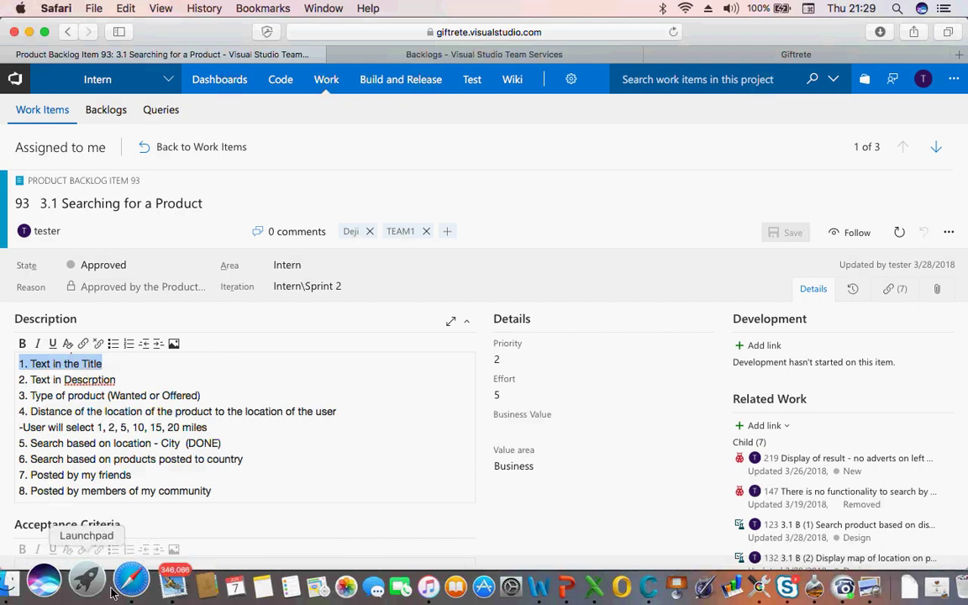
Switch to the Giftrete tab and go to its sign-in page, declining to save the password
{"action": "left_click", "coordinate": [790, 56]}
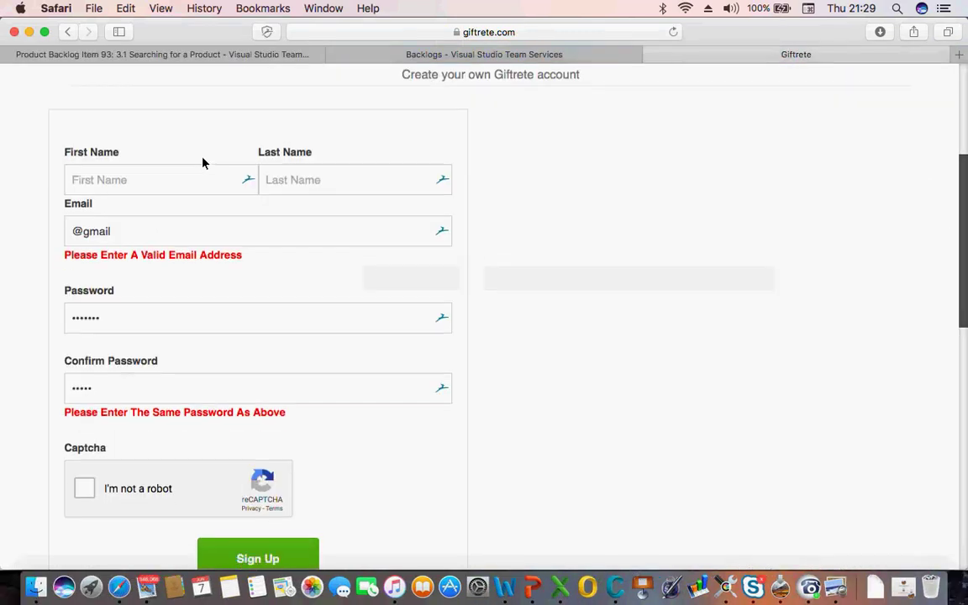
{"action": "scroll", "coordinate": [202, 163], "scroll_direction": "up", "scroll_amount": 3}
{"action": "scroll", "coordinate": [202, 161], "scroll_direction": "up", "scroll_amount": 3}
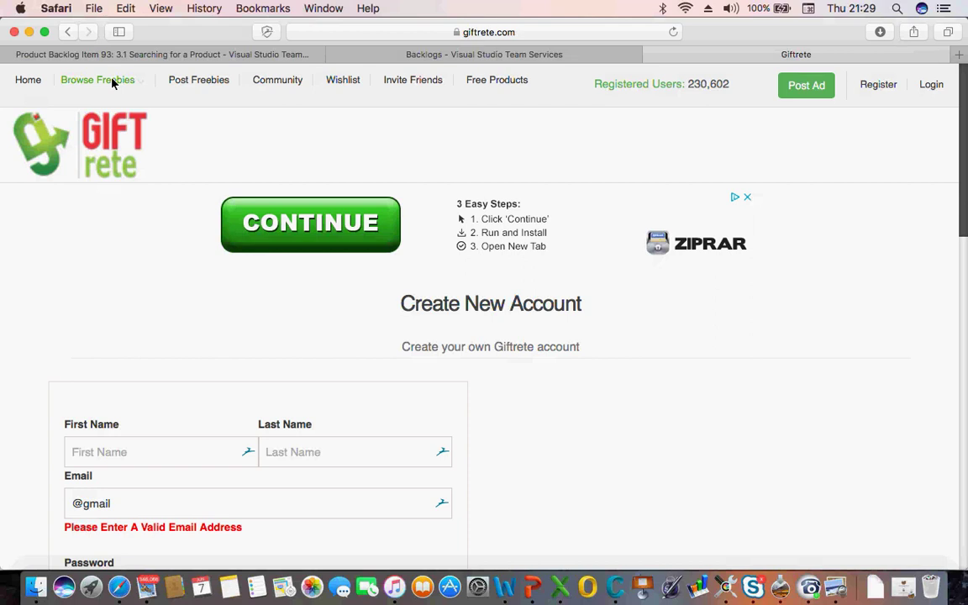
{"action": "left_click", "coordinate": [112, 81]}
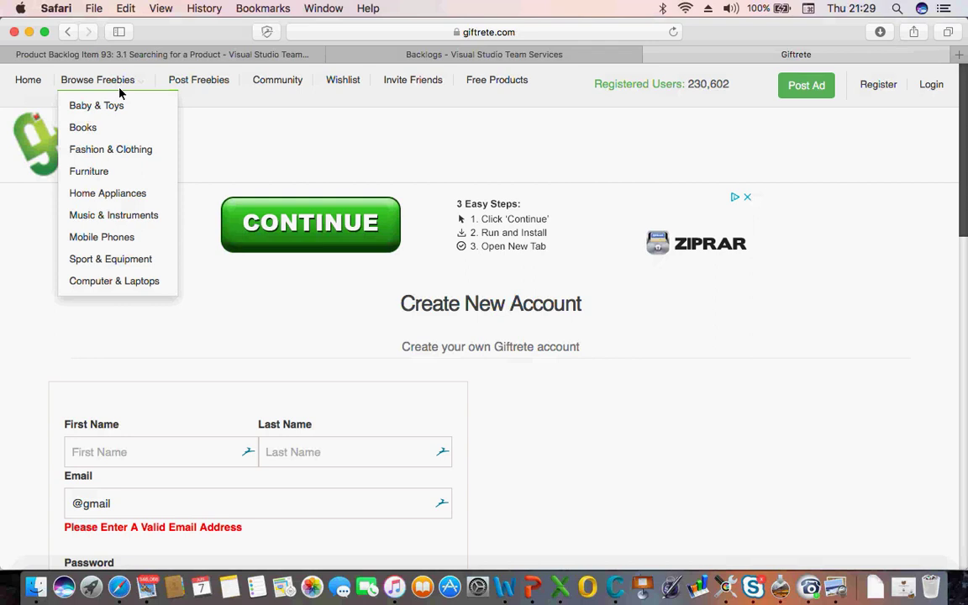
{"action": "left_click", "coordinate": [502, 84]}
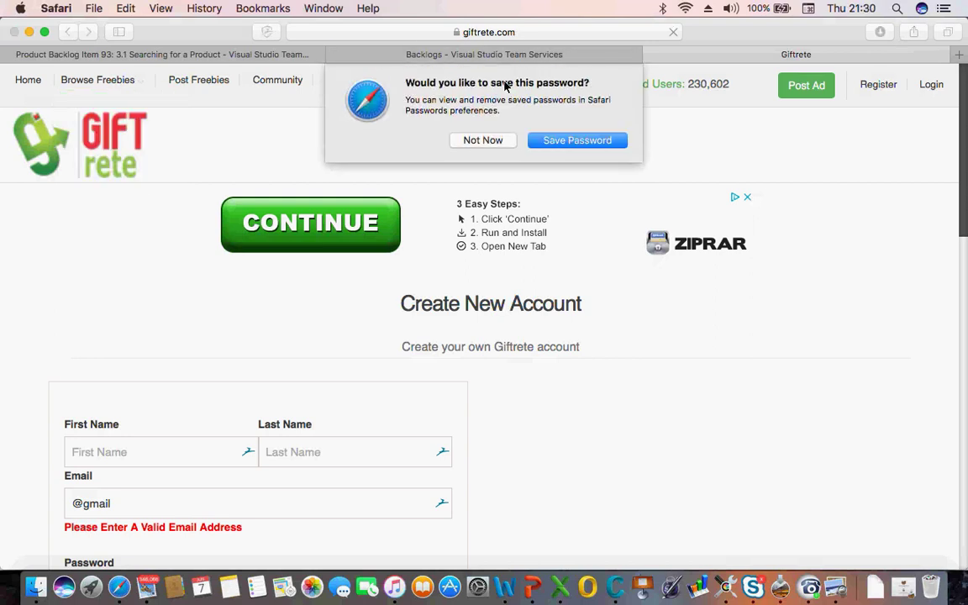
{"action": "left_click", "coordinate": [495, 141]}
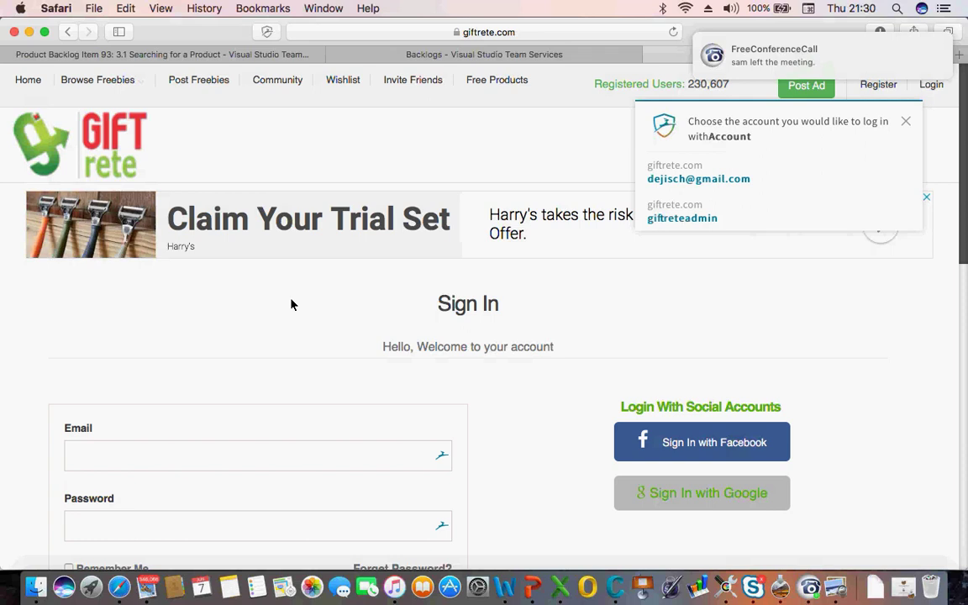
Sign in with the saved login and open the Free Products listing
{"action": "left_click", "coordinate": [257, 460]}
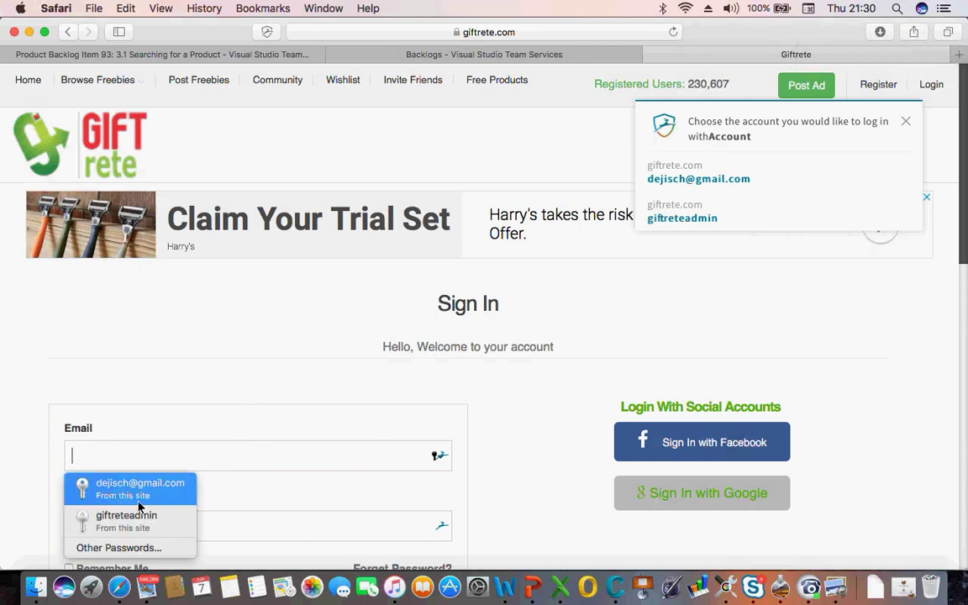
{"action": "left_click", "coordinate": [139, 502]}
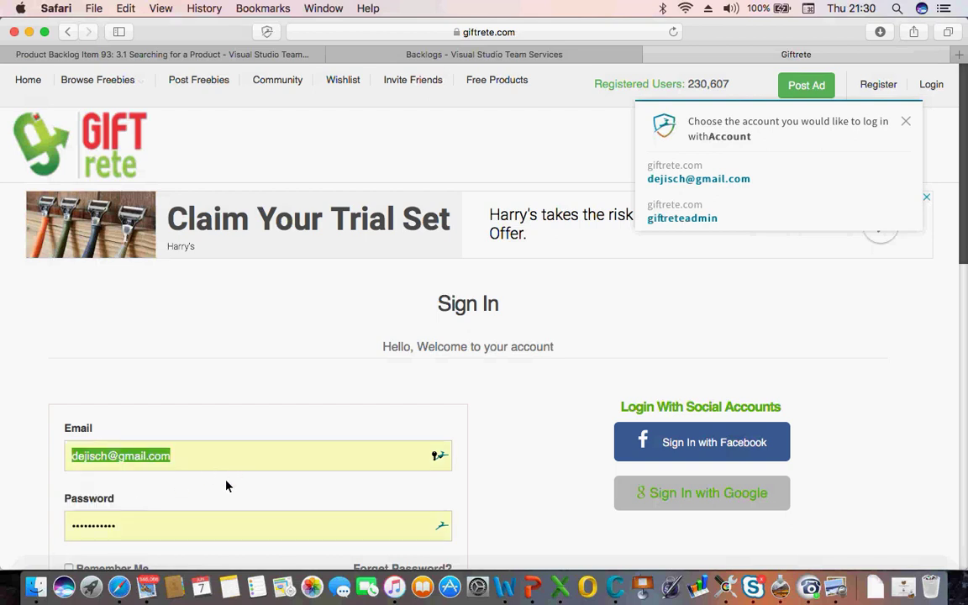
{"action": "scroll", "coordinate": [166, 525], "scroll_direction": "down", "scroll_amount": 5}
{"action": "left_click", "coordinate": [250, 451]}
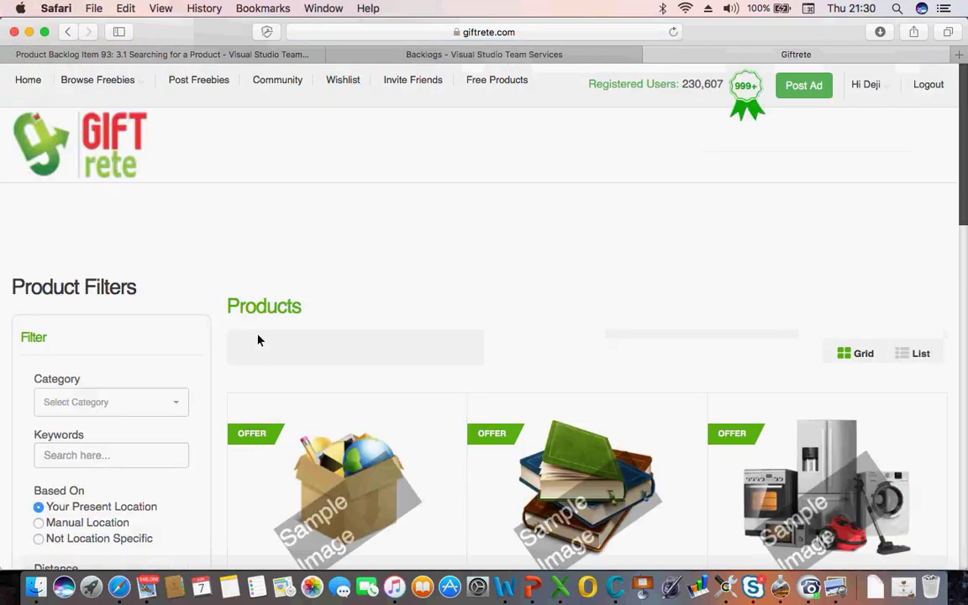
{"action": "left_click", "coordinate": [475, 80]}
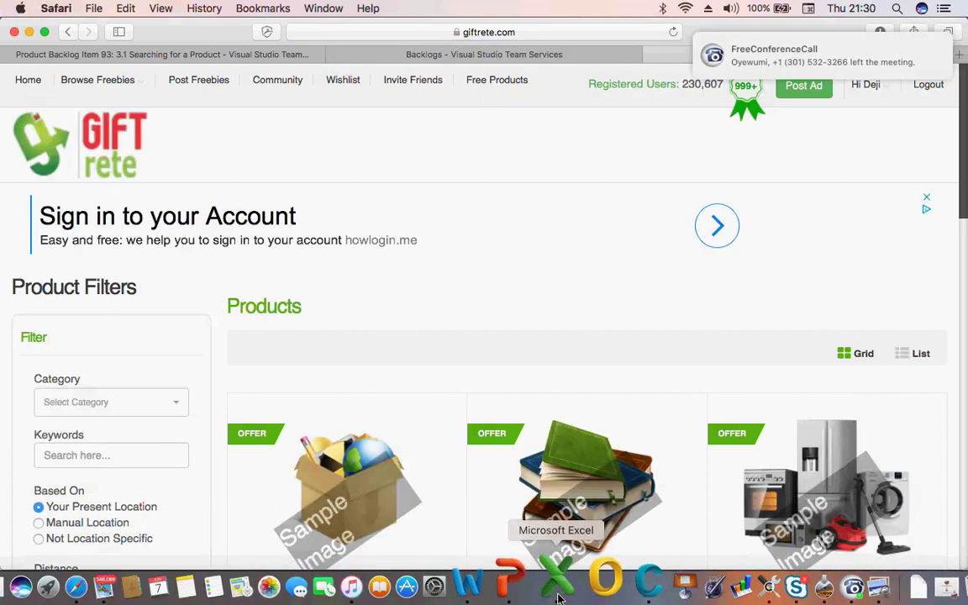
{"action": "left_click", "coordinate": [556, 587]}
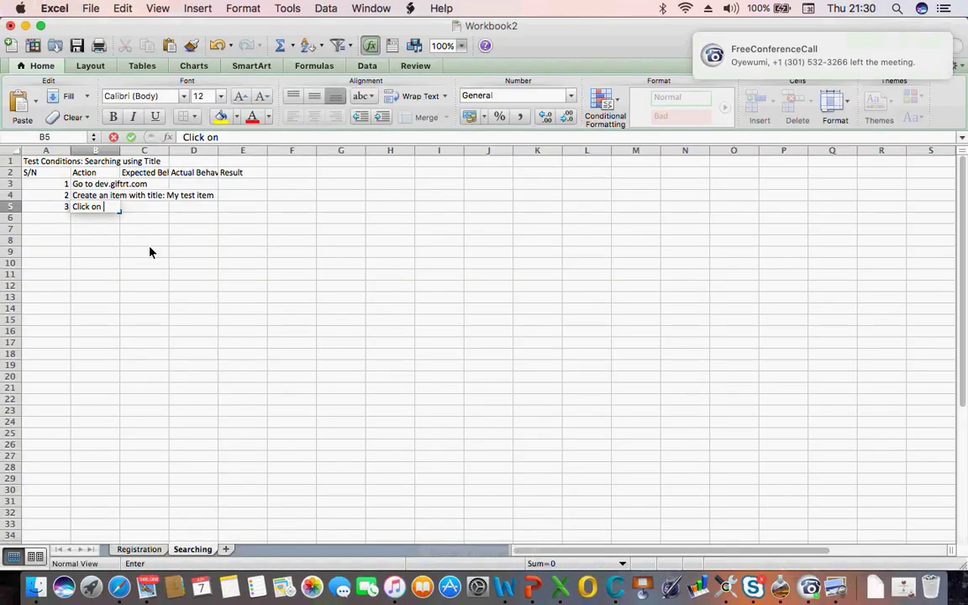
Finish step 3 as 'Free Product' and add step 4: Search for the Posted product by text "My test item"
{"action": "type", "text": "Fre"}
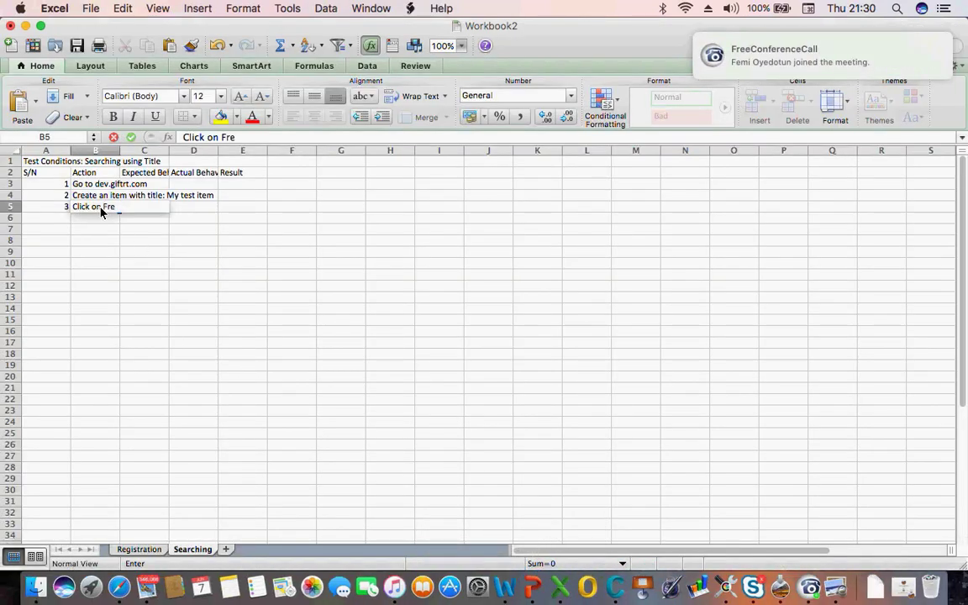
{"action": "type", "text": "e Product"}
{"action": "key", "text": "Return"}
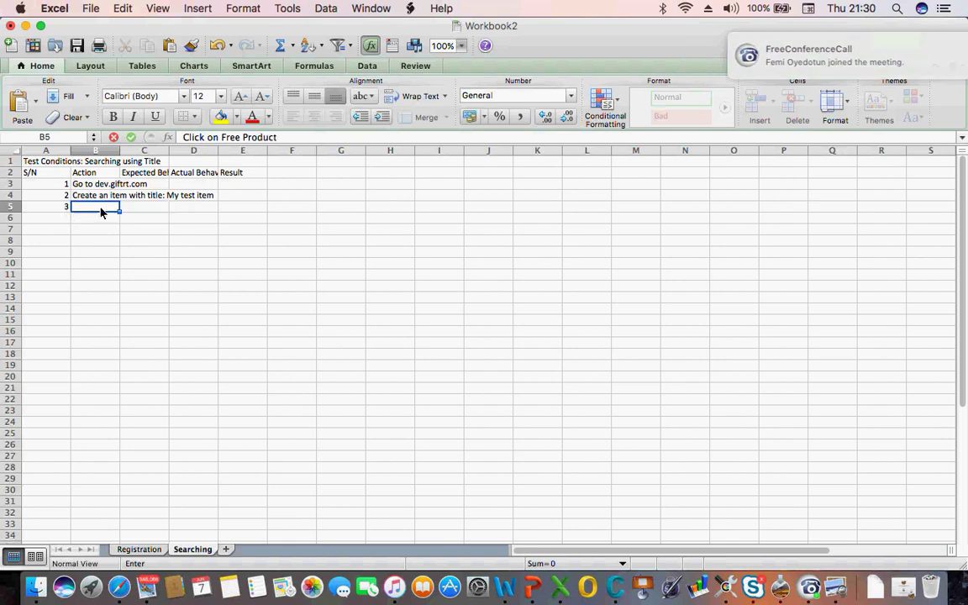
{"action": "type", "text": "4"}
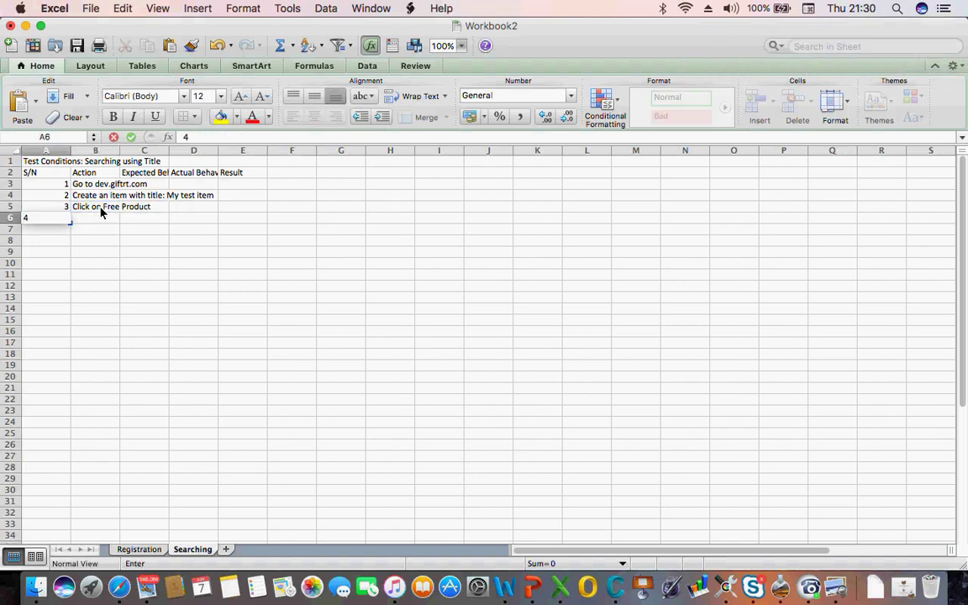
{"action": "key", "text": "Tab"}
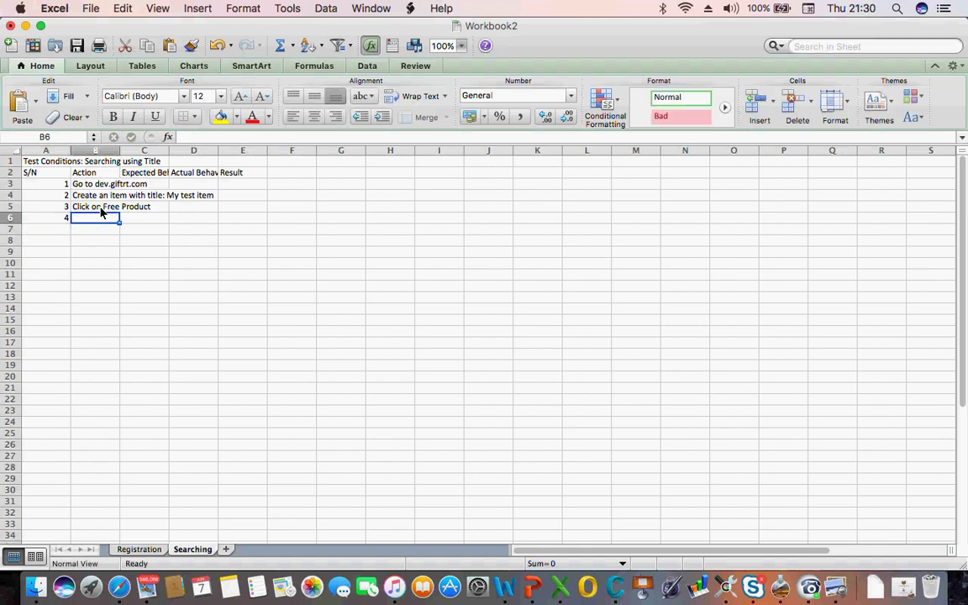
{"action": "type", "text": "Searc"}
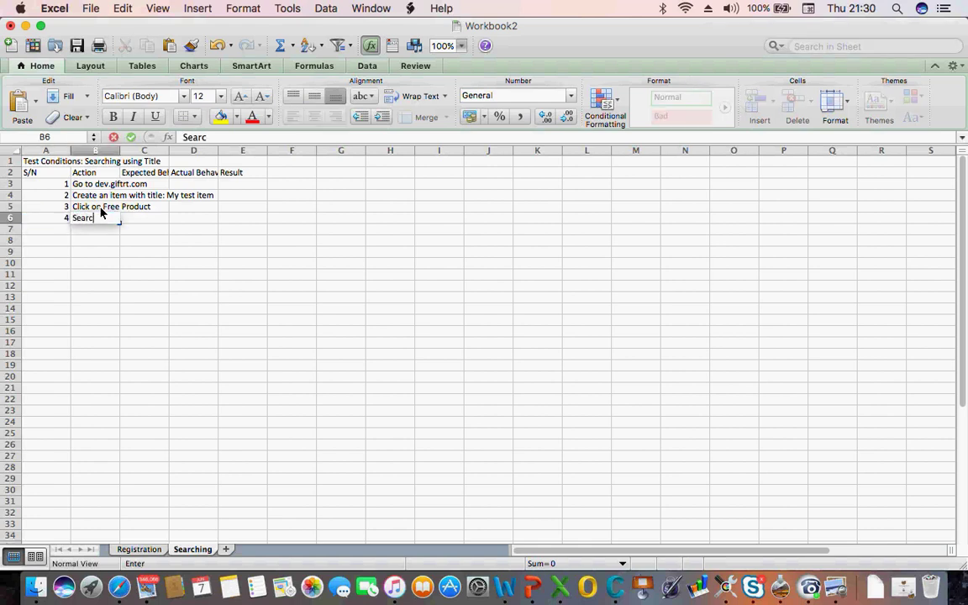
{"action": "type", "text": "h for the Posted pro"}
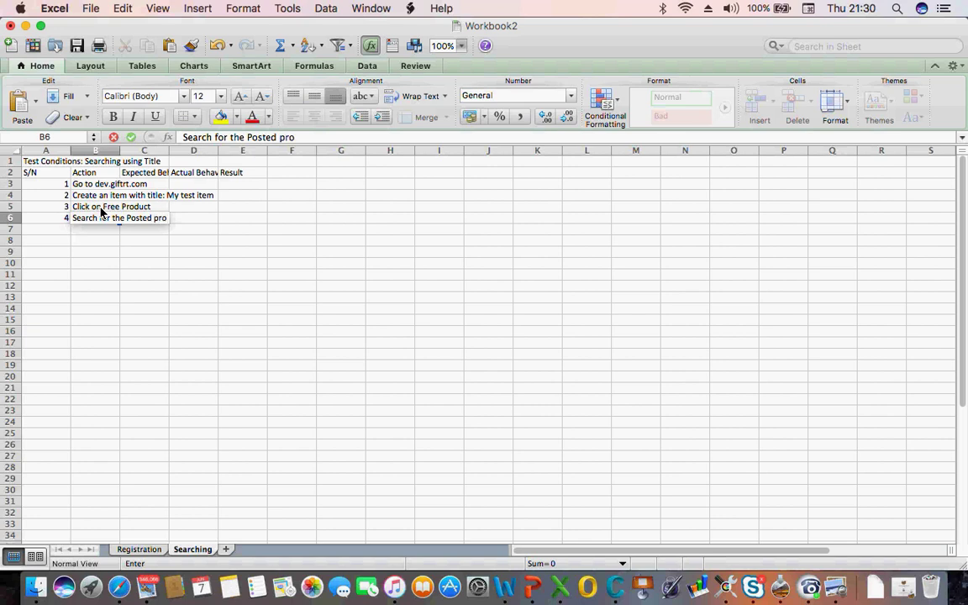
{"action": "type", "text": "duct by te"}
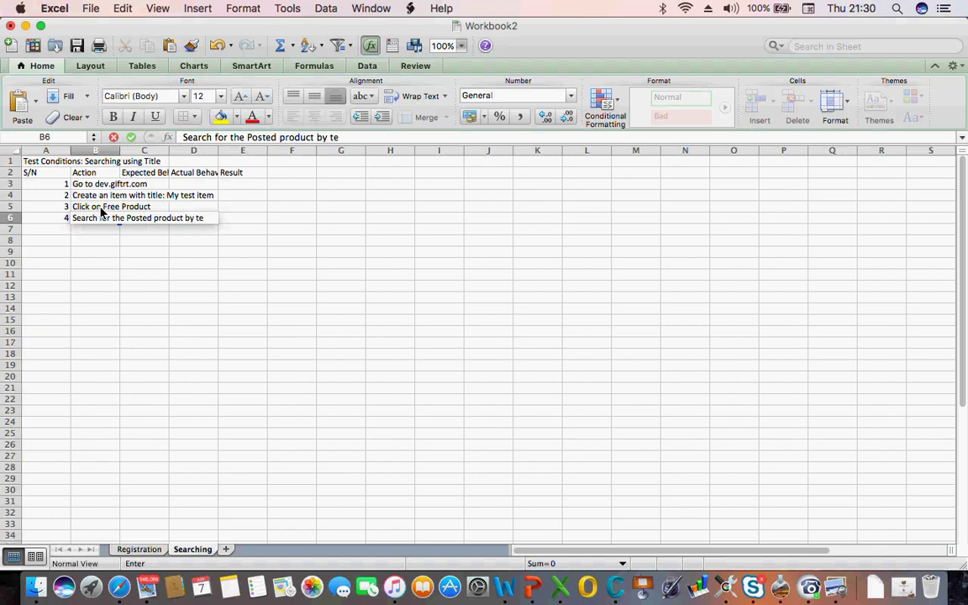
{"action": "type", "text": "xt (E"}
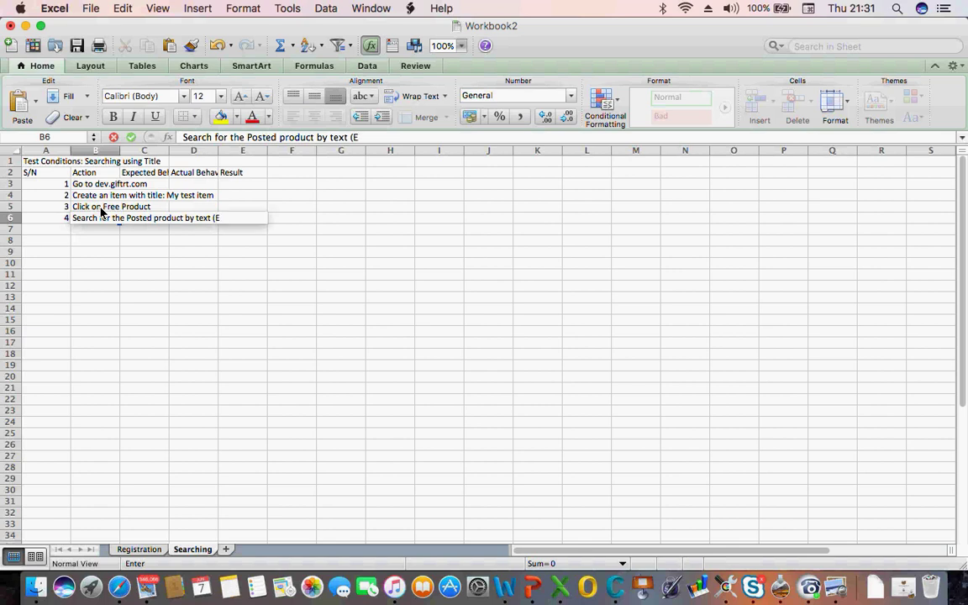
{"action": "type", "text": "nter the text"}
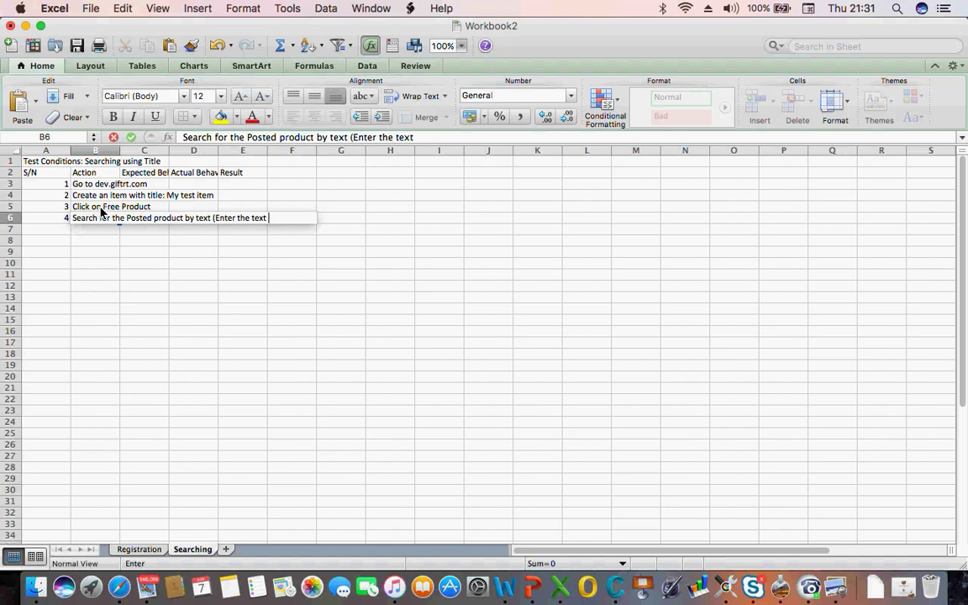
{"action": "type", "text": "\"My test item"}
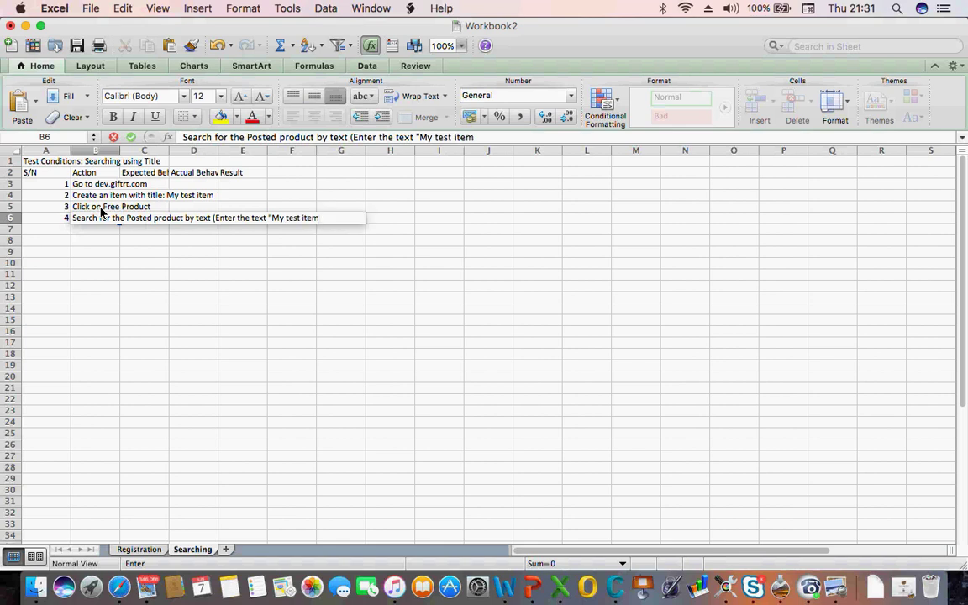
{"action": "type", "text": "\")"}
{"action": "key", "text": "Return"}
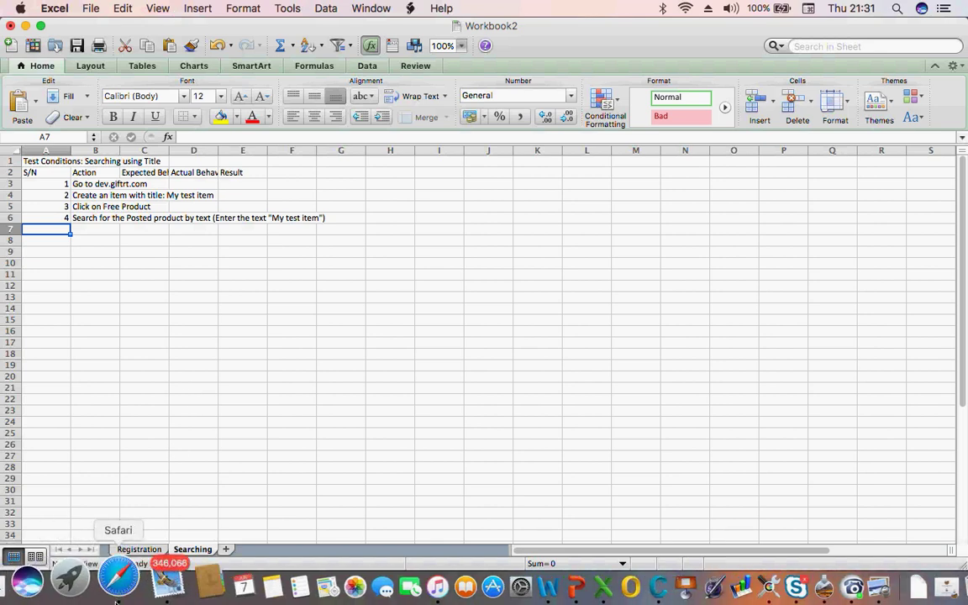
Glance at the products page in the browser, then return to the workbook
{"action": "left_click", "coordinate": [118, 598]}
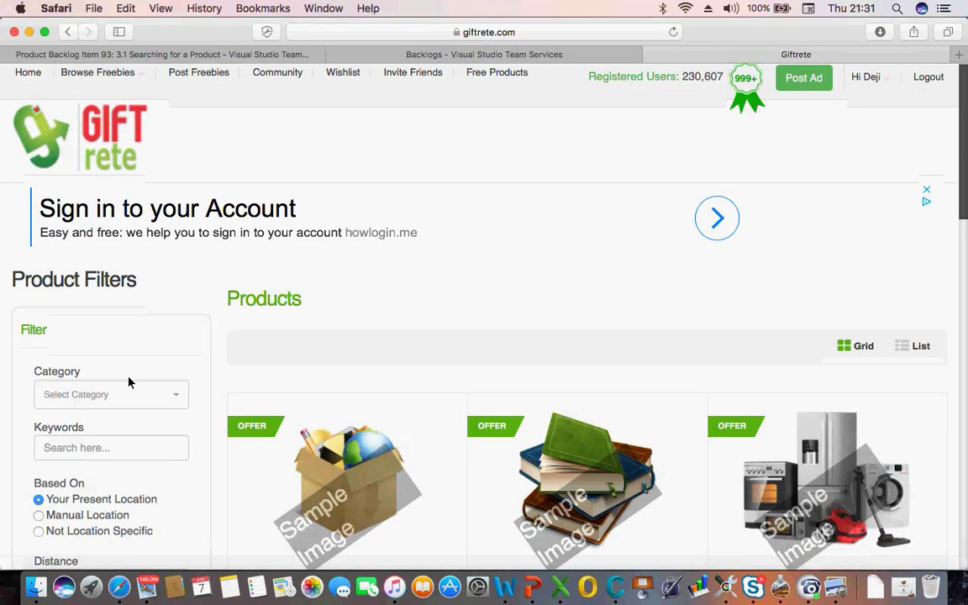
{"action": "scroll", "coordinate": [129, 382], "scroll_direction": "down", "scroll_amount": 5}
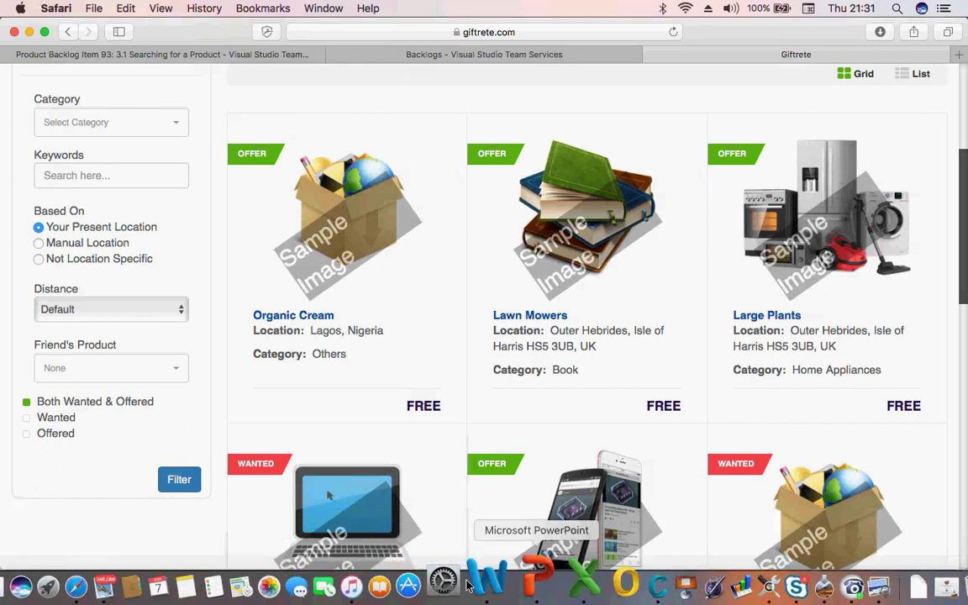
{"action": "left_click", "coordinate": [559, 585]}
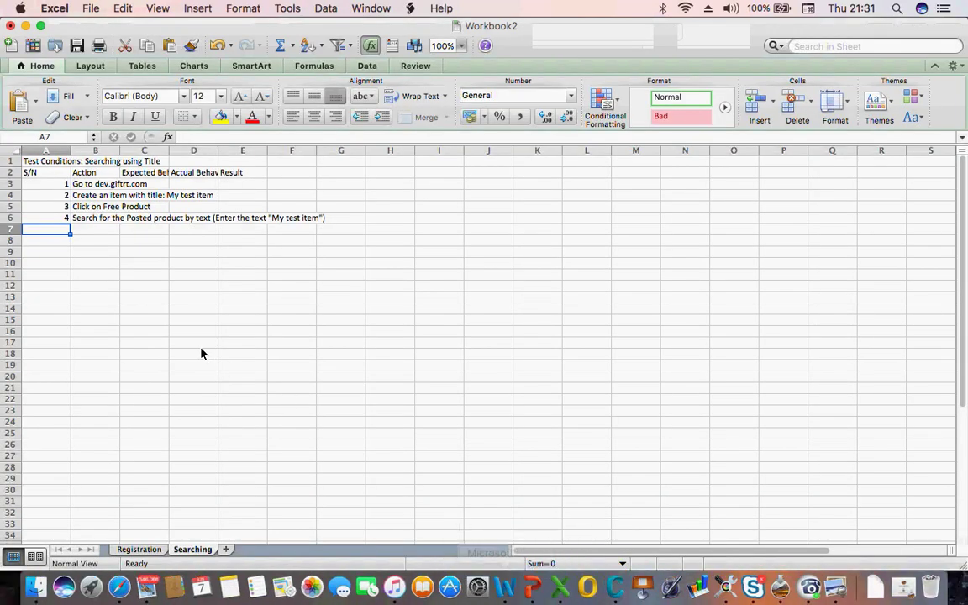
Enter step number 5 in A7 and type 'Click on Filter button' as its action in B7
{"action": "type", "text": "5"}
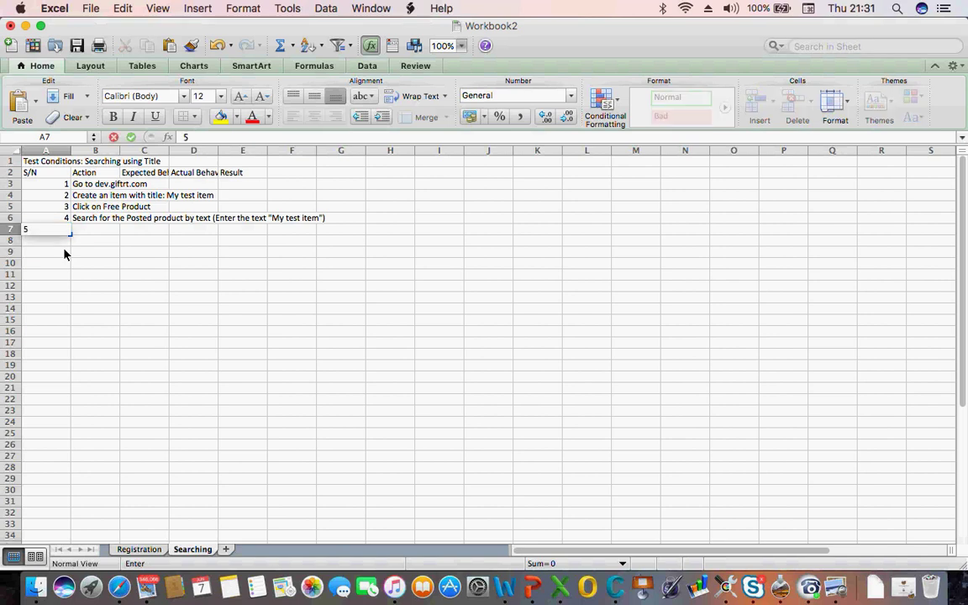
{"action": "key", "text": "Tab"}
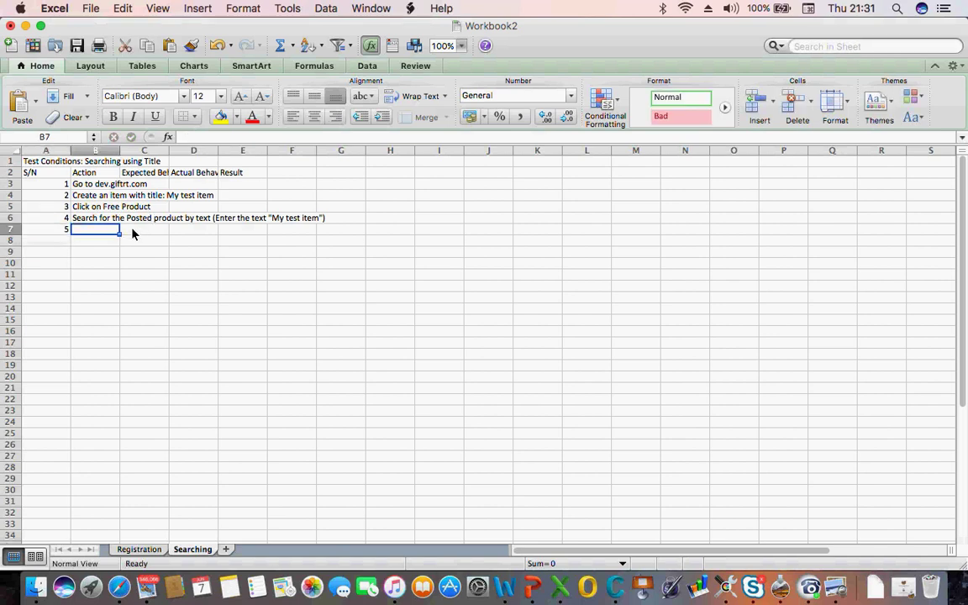
{"action": "type", "text": "Cli"}
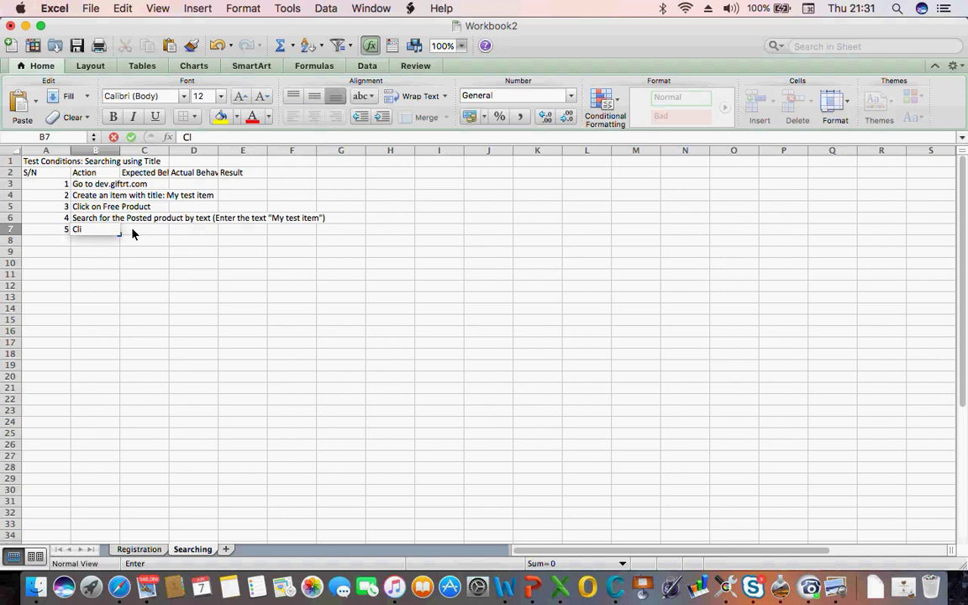
{"action": "type", "text": "ck on"}
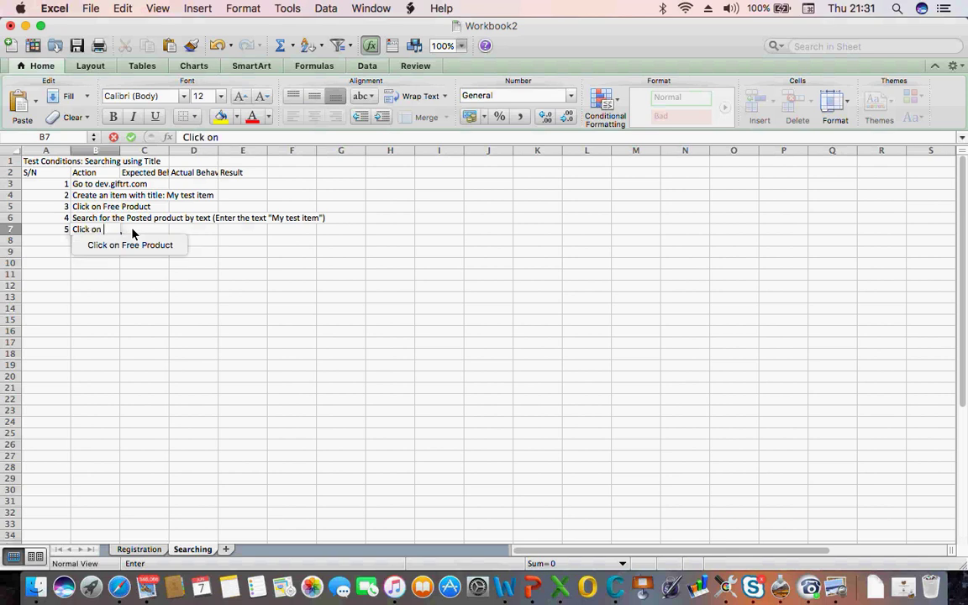
{"action": "type", "text": " Filter"}
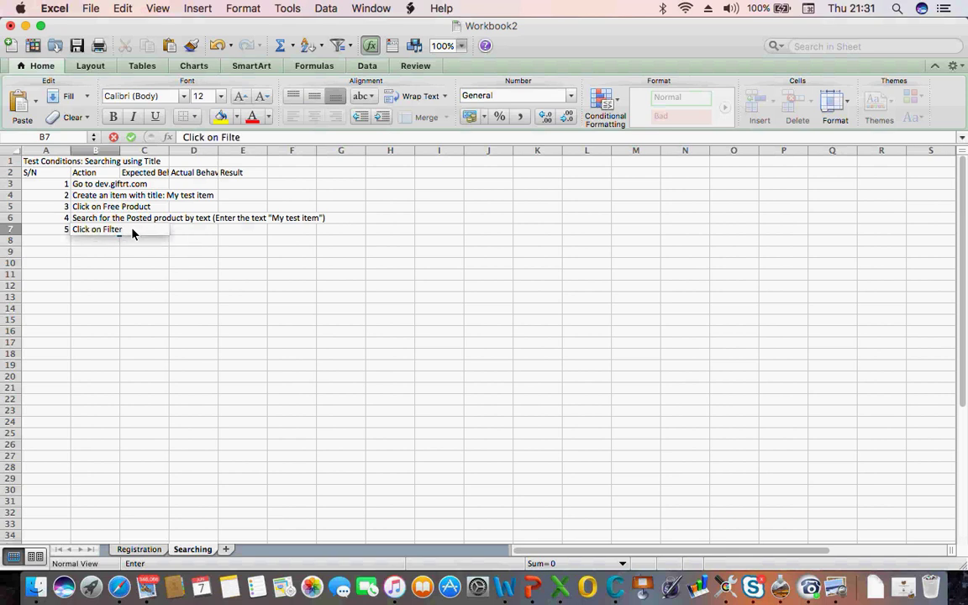
{"action": "type", "text": " button"}
Drag columns B and C wider so the Action and Expected Behavior text fits, then select C7
{"action": "left_click", "coordinate": [110, 149]}
{"action": "left_click_drag", "start_coordinate": [122, 155], "coordinate": [228, 155]}
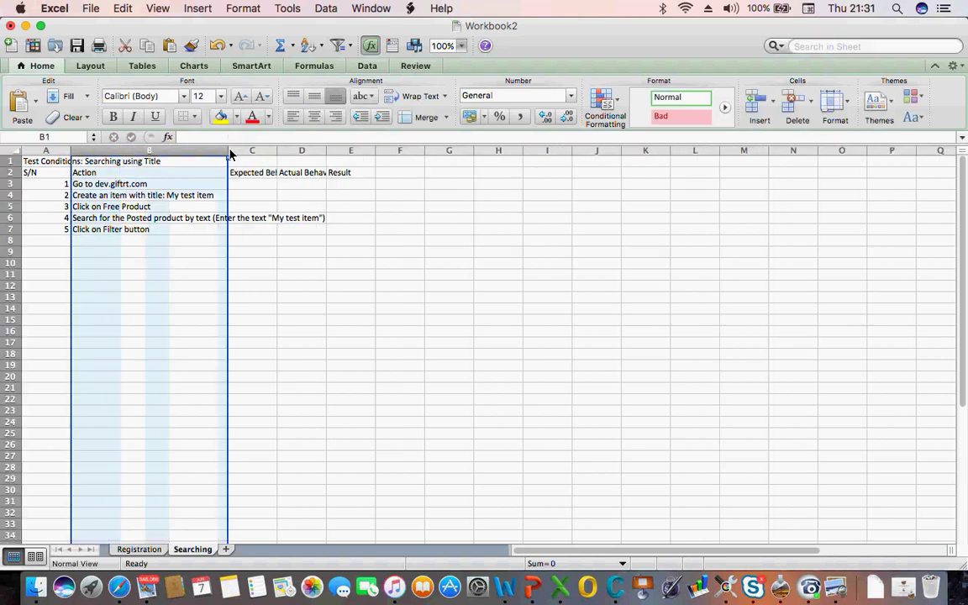
{"action": "left_click", "coordinate": [264, 174]}
{"action": "left_click_drag", "start_coordinate": [278, 154], "coordinate": [373, 151]}
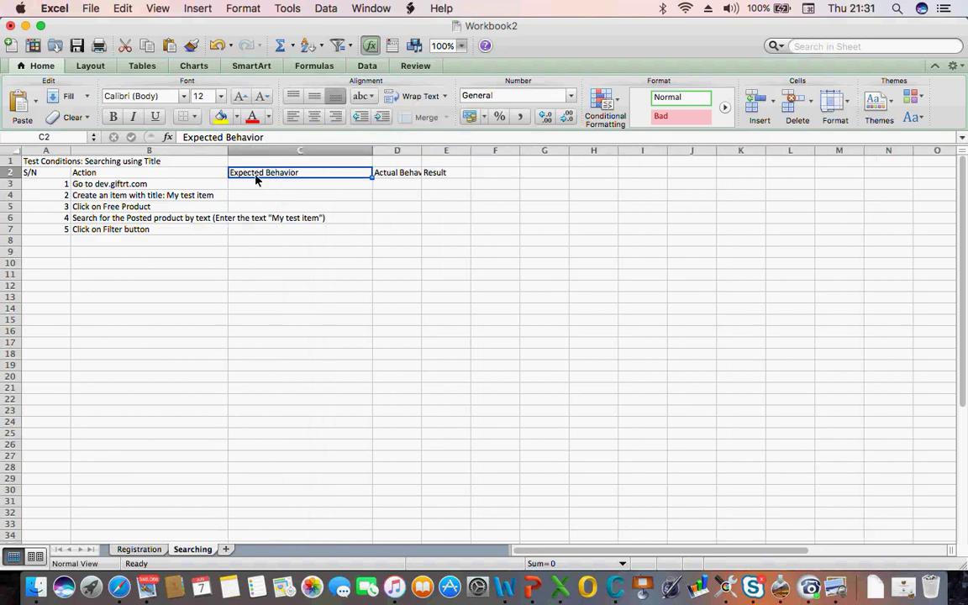
{"action": "left_click", "coordinate": [284, 203]}
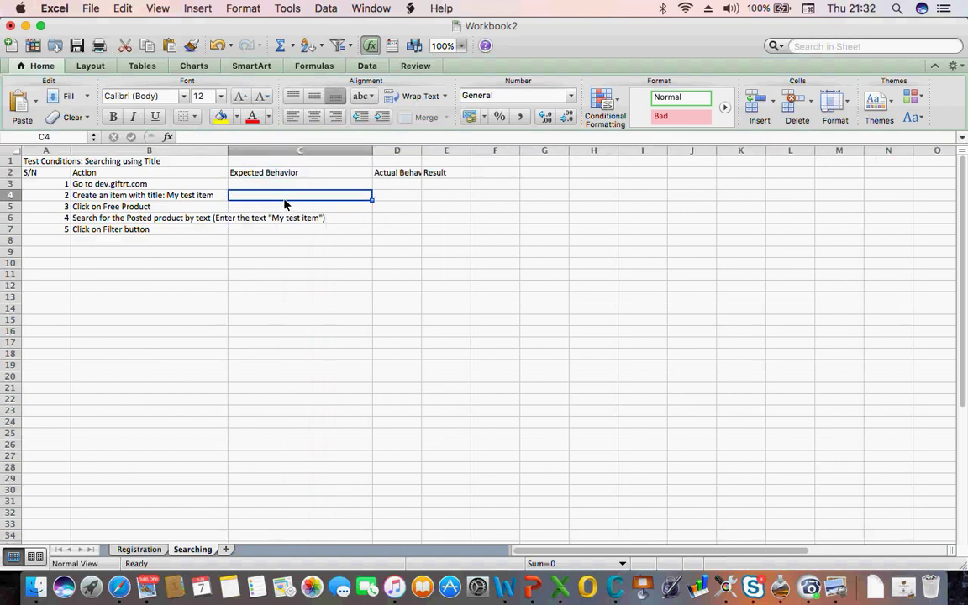
{"action": "left_click", "coordinate": [134, 183]}
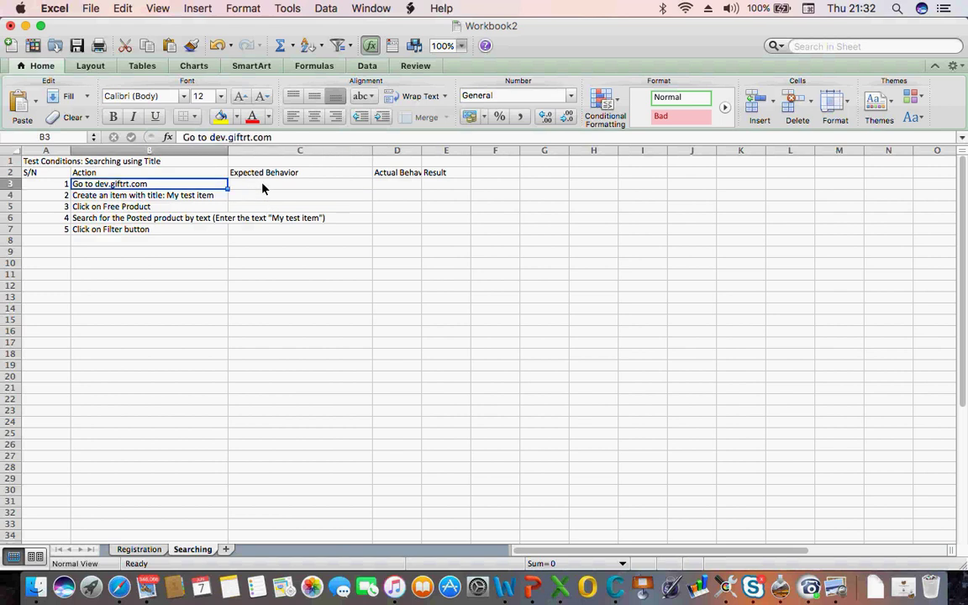
{"action": "left_click", "coordinate": [248, 230]}
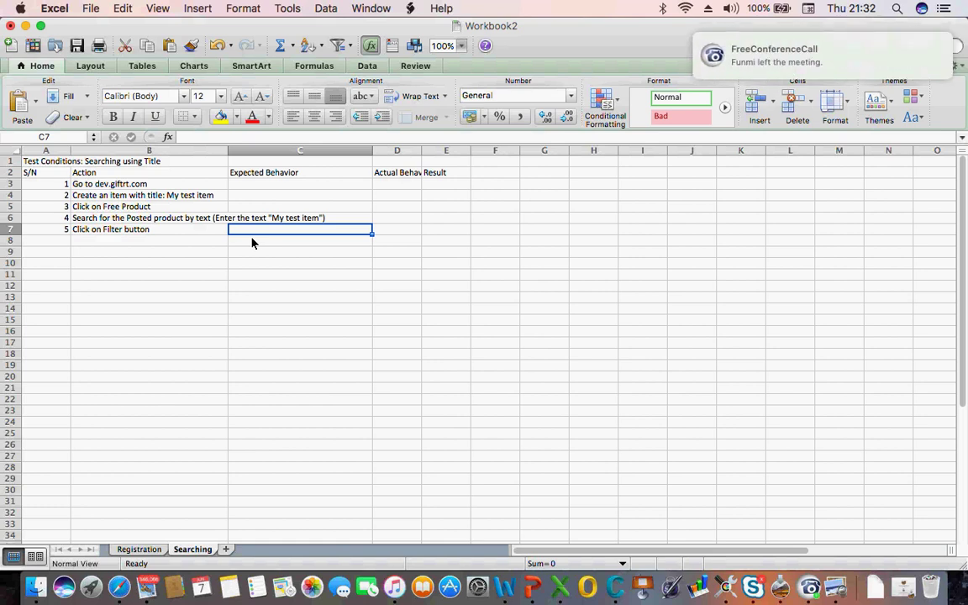
Type 'The product "My Test item" is displayed and no other product is displayed' into C7
{"action": "type", "text": "h"}
{"action": "key", "text": "BackSpace"}
{"action": "type", "text": "Tj"}
{"action": "key", "text": "BackSpace"}
{"action": "type", "text": "he"}
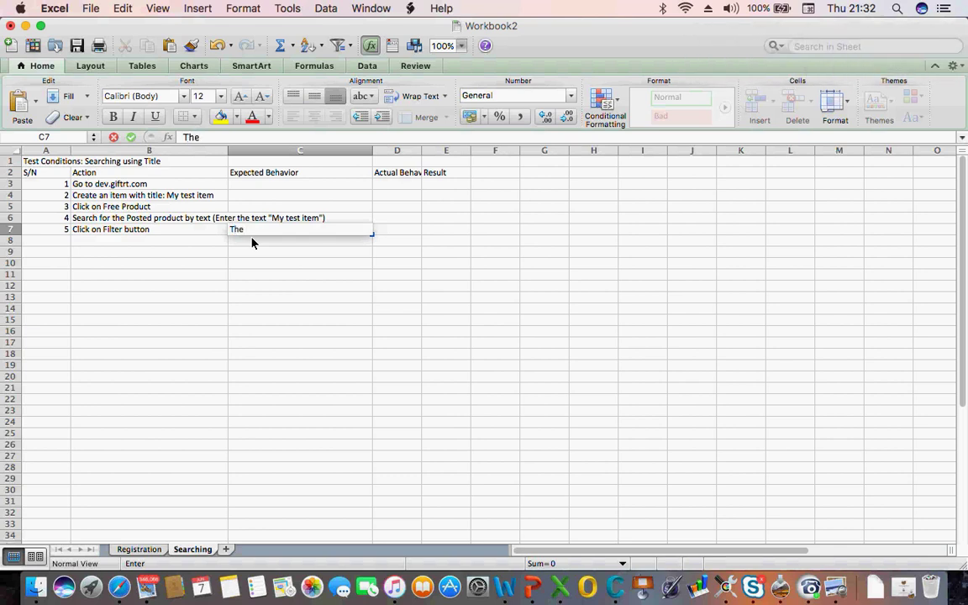
{"action": "type", "text": " producv"}
{"action": "key", "text": "BackSpace"}
{"action": "type", "text": "t \"My Test"}
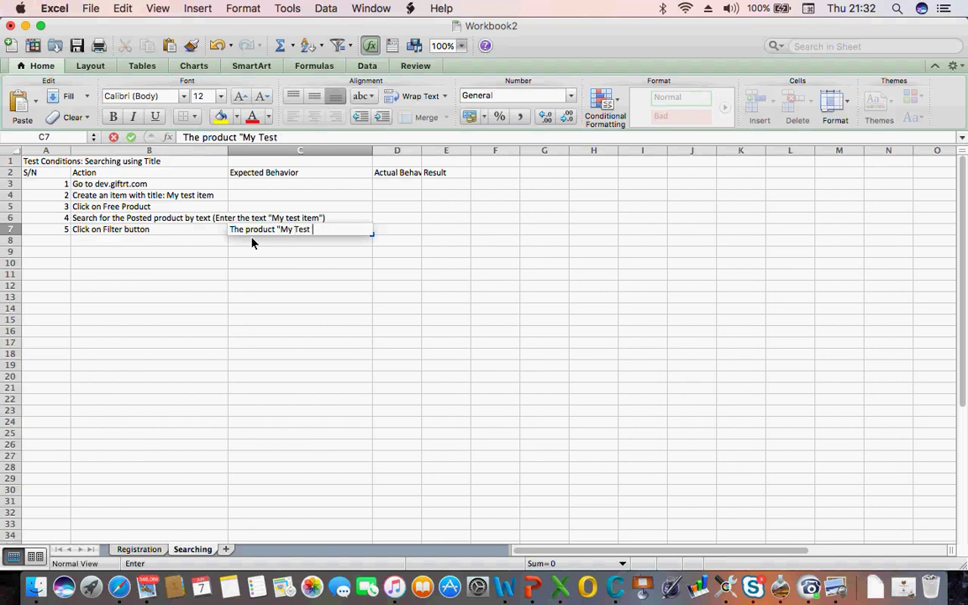
{"action": "type", "text": " item\" is disp"}
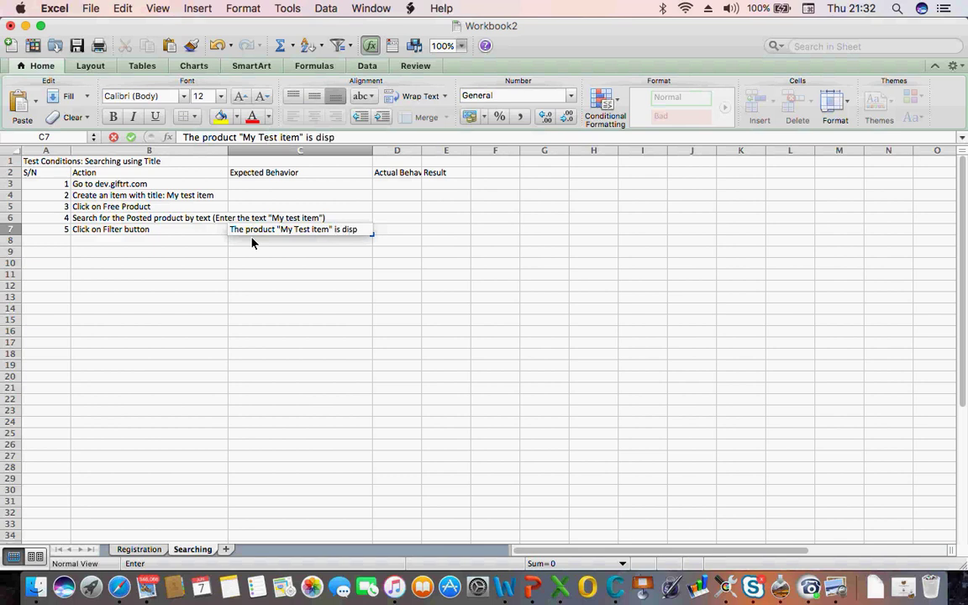
{"action": "type", "text": "layed and no other product is displayed"}
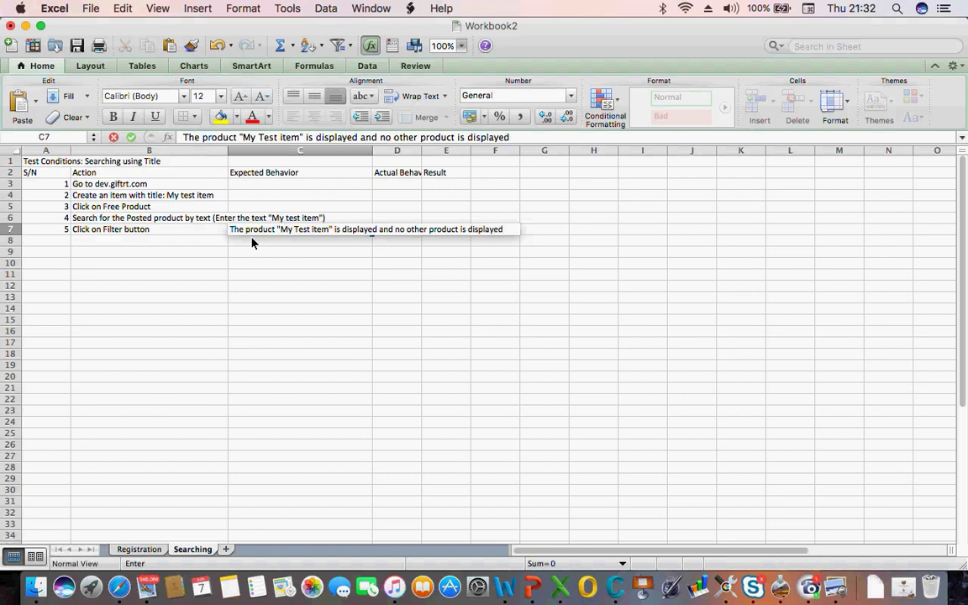
{"action": "key", "text": "Return"}
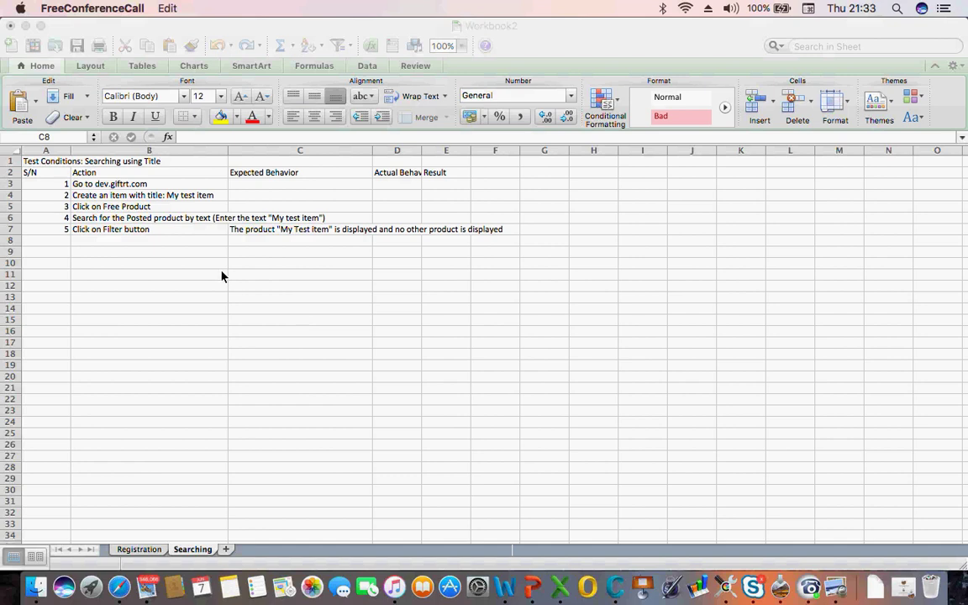
{"action": "left_click", "coordinate": [132, 218]}
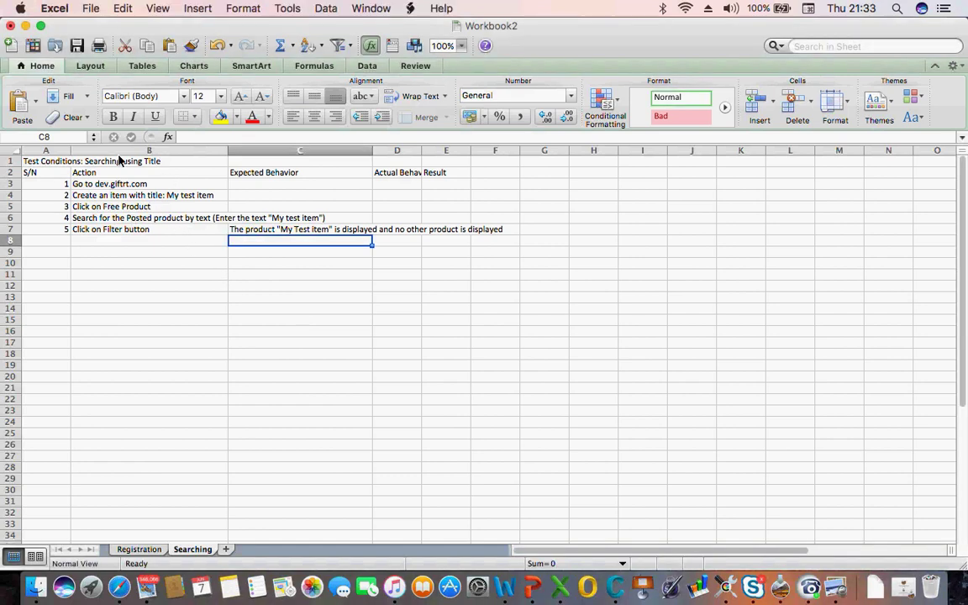
{"action": "left_click", "coordinate": [47, 173]}
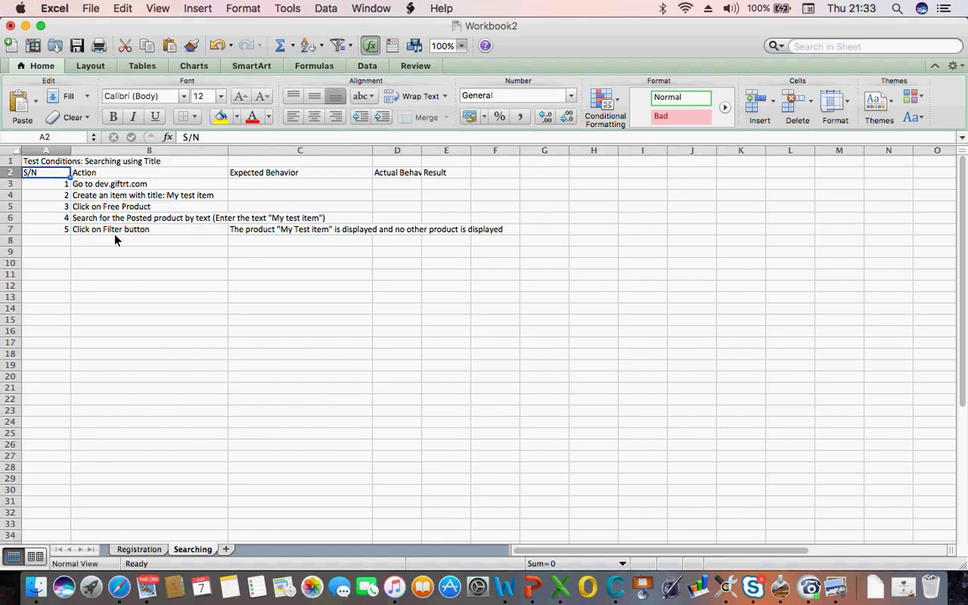
{"action": "left_click", "coordinate": [46, 164]}
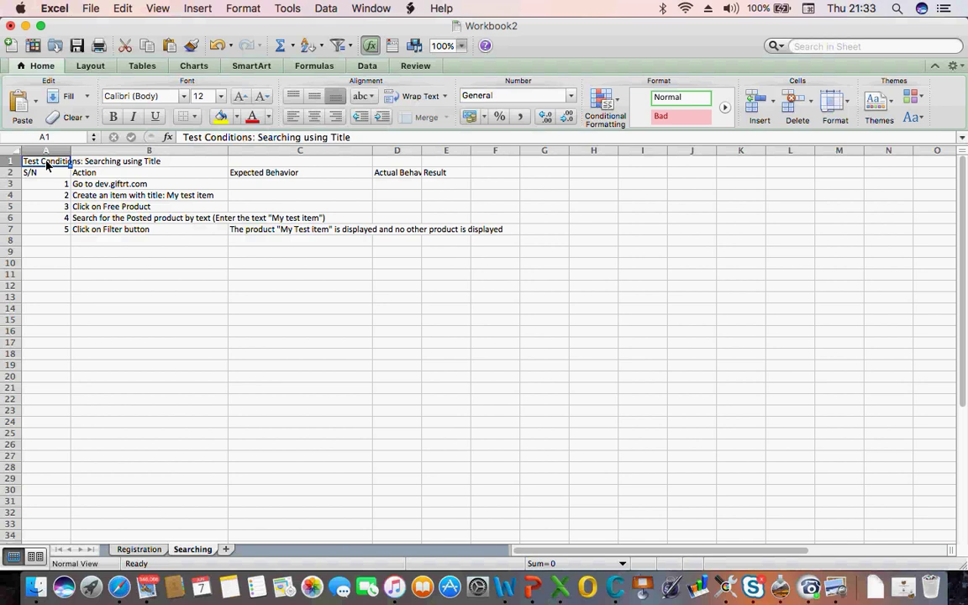
{"action": "left_click", "coordinate": [286, 367]}
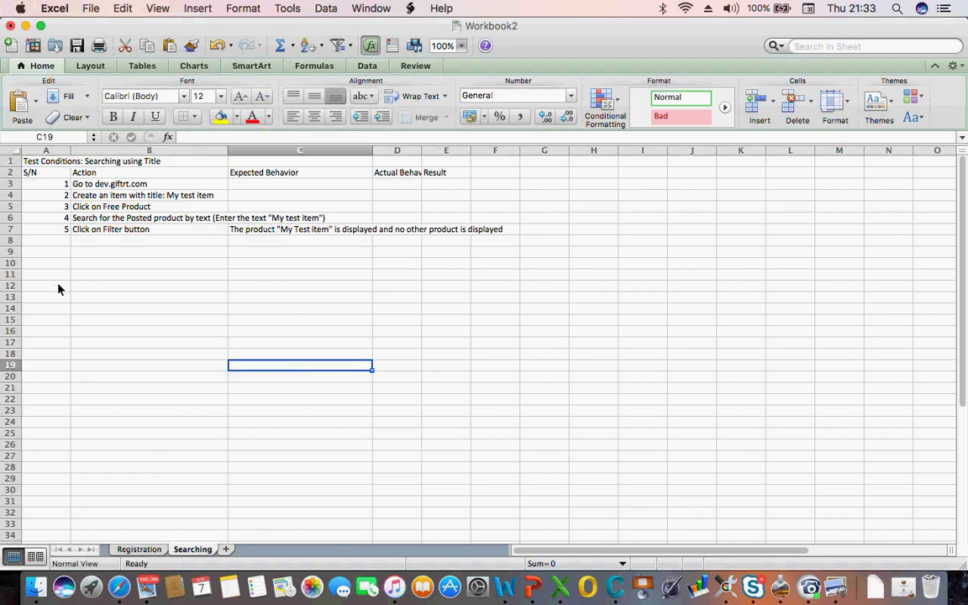
{"action": "left_click", "coordinate": [135, 550]}
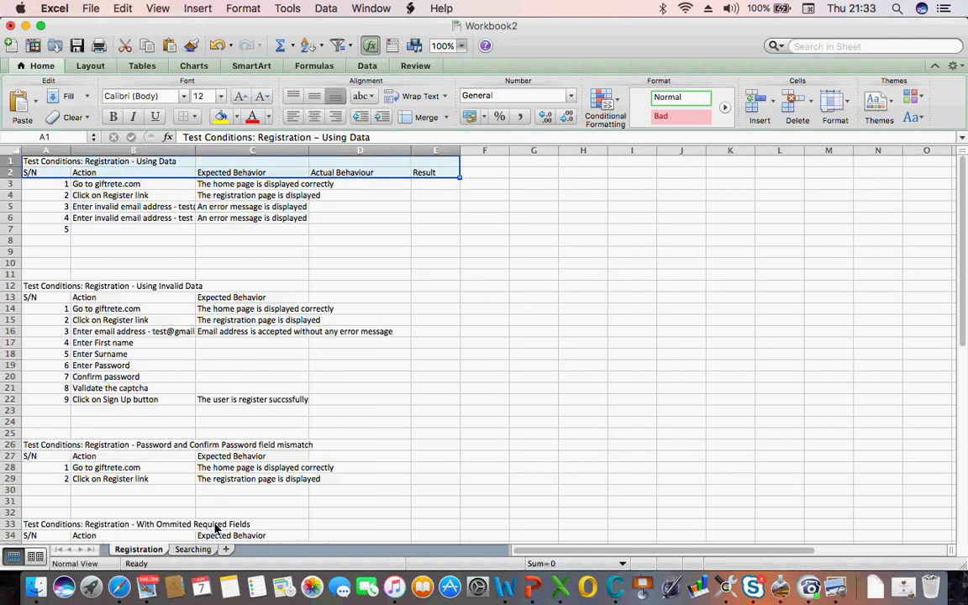
{"action": "left_click", "coordinate": [193, 551]}
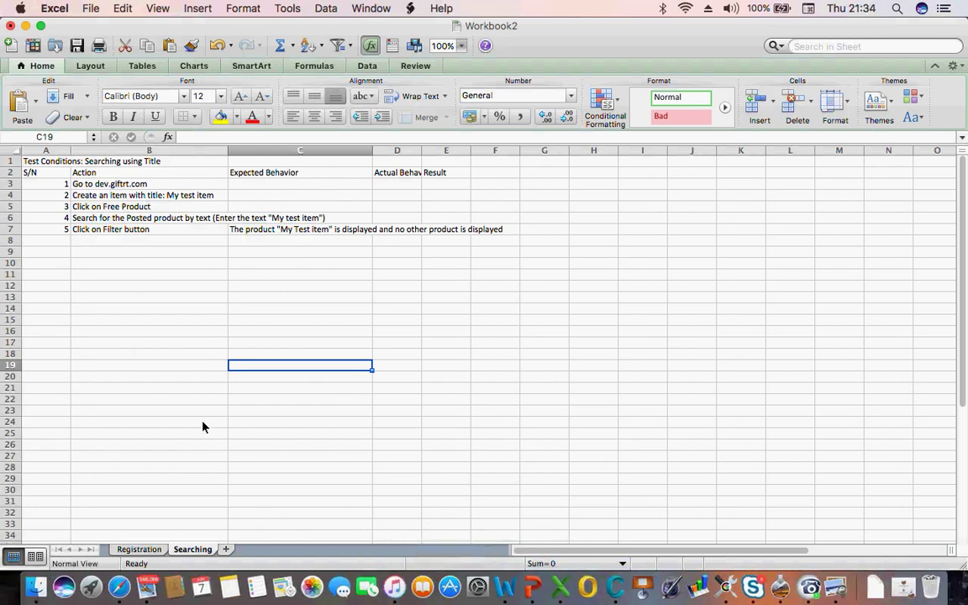
Go over item 93's title, description, product type, distance and mile-option criteria, then return to Excel
{"action": "left_click", "coordinate": [116, 590]}
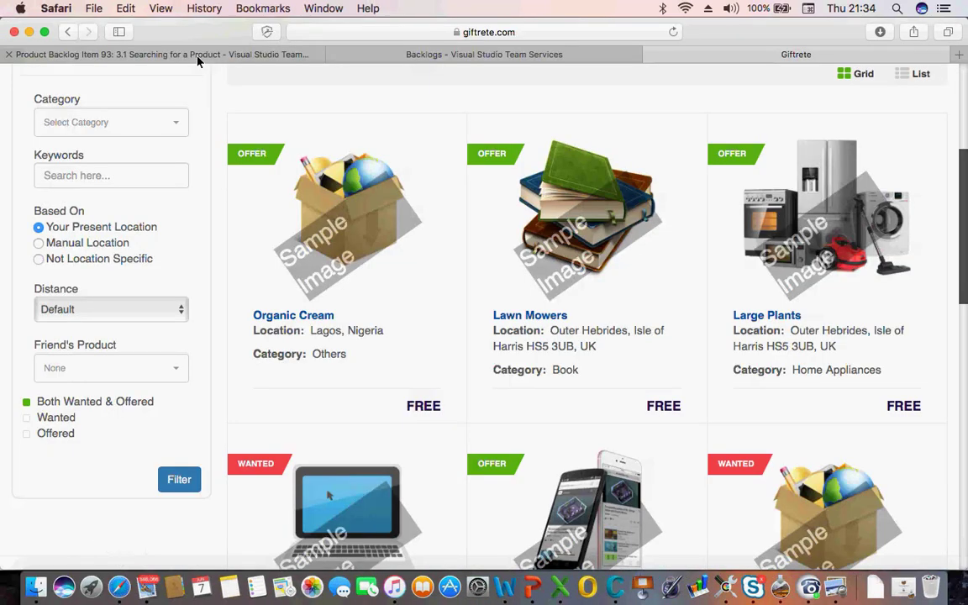
{"action": "left_click", "coordinate": [198, 55]}
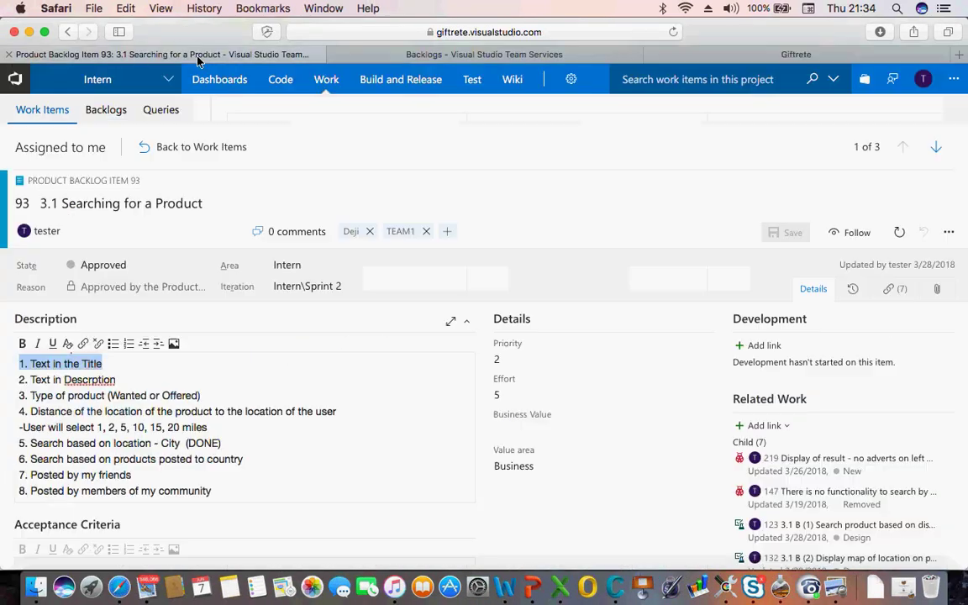
{"action": "triple_click", "coordinate": [101, 380]}
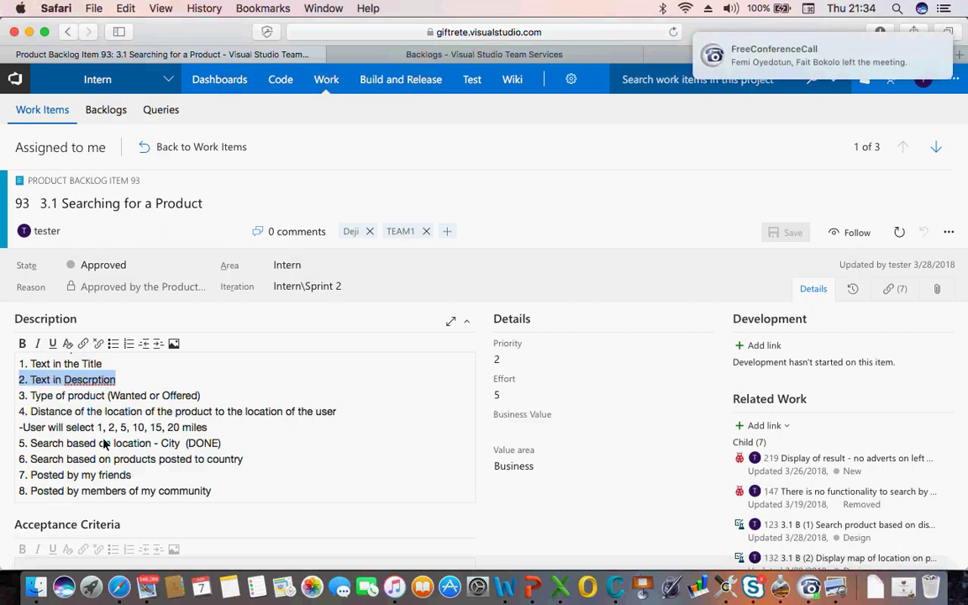
{"action": "double_click", "coordinate": [62, 396]}
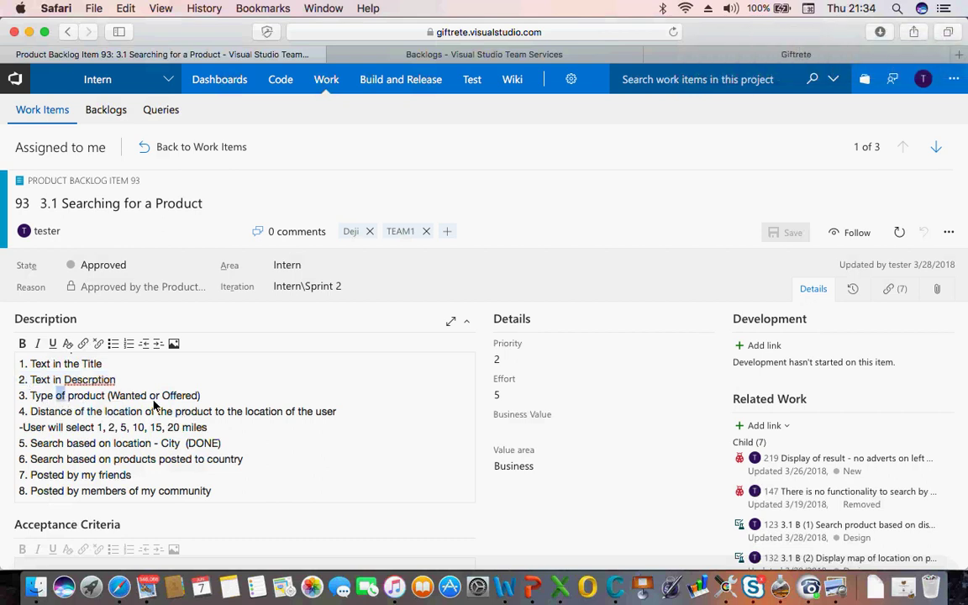
{"action": "double_click", "coordinate": [52, 413]}
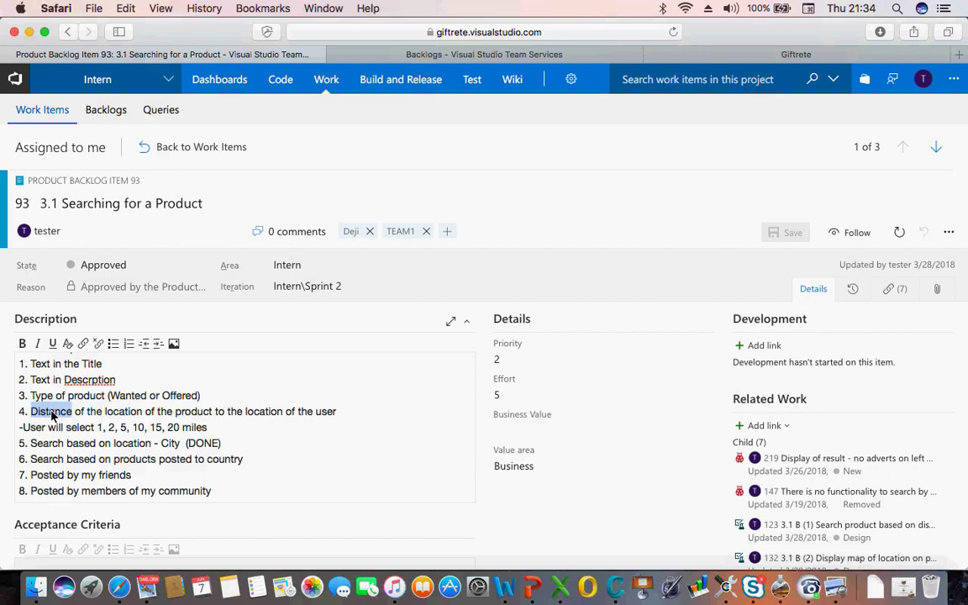
{"action": "key", "text": "shift+Down"}
{"action": "key", "text": "shift+Down"}
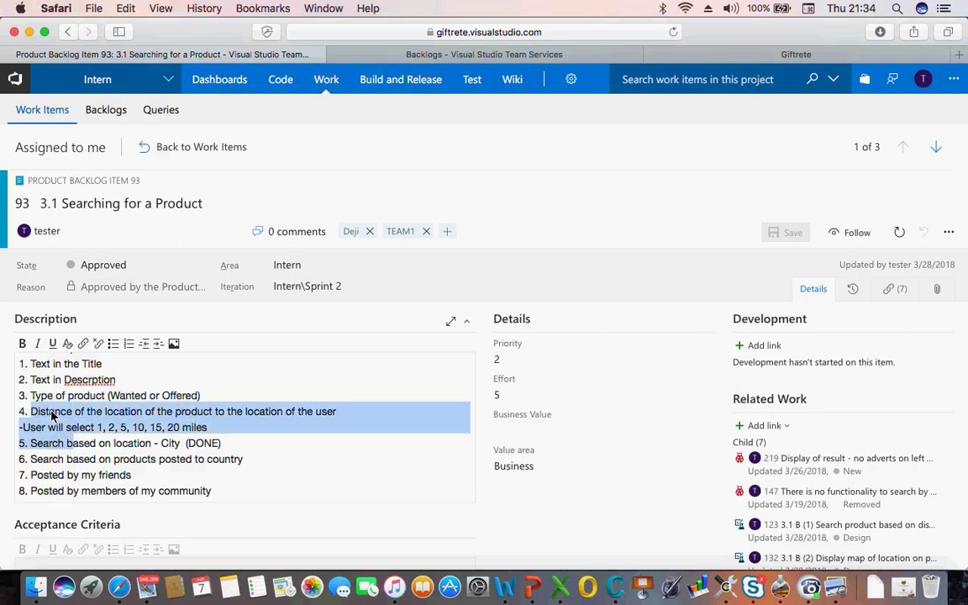
{"action": "triple_click", "coordinate": [65, 367]}
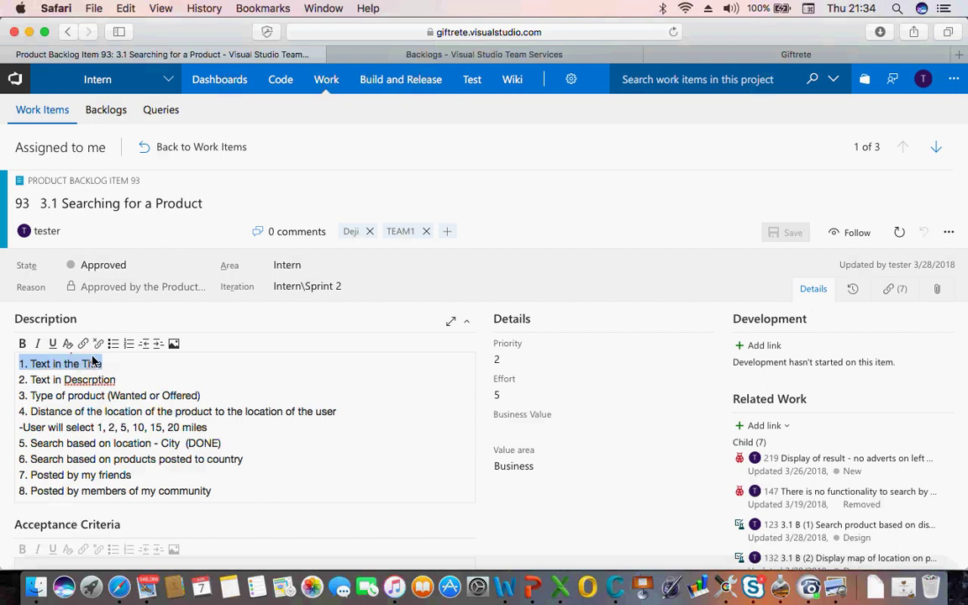
{"action": "triple_click", "coordinate": [86, 385]}
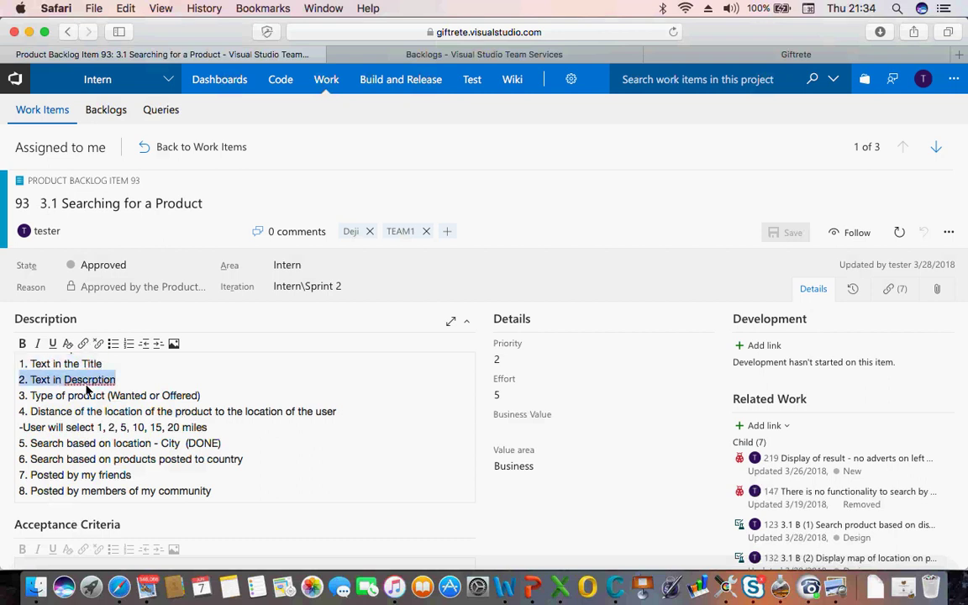
{"action": "double_click", "coordinate": [92, 364]}
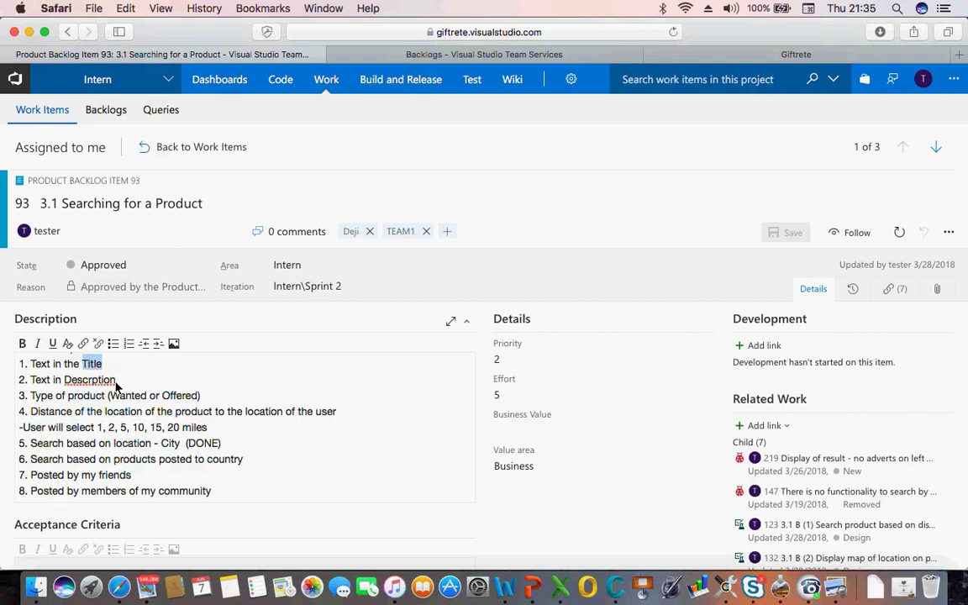
{"action": "triple_click", "coordinate": [128, 428]}
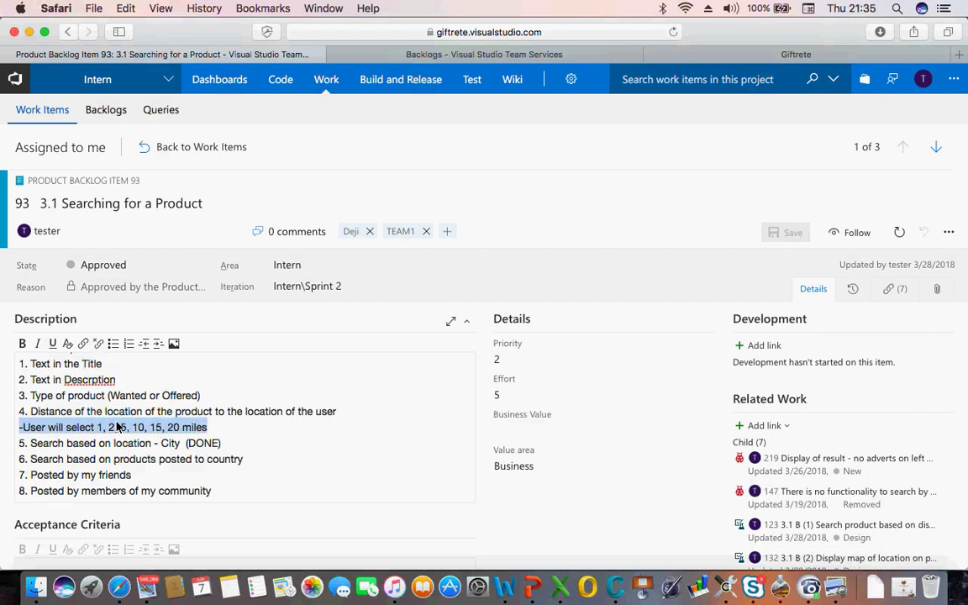
{"action": "double_click", "coordinate": [69, 412]}
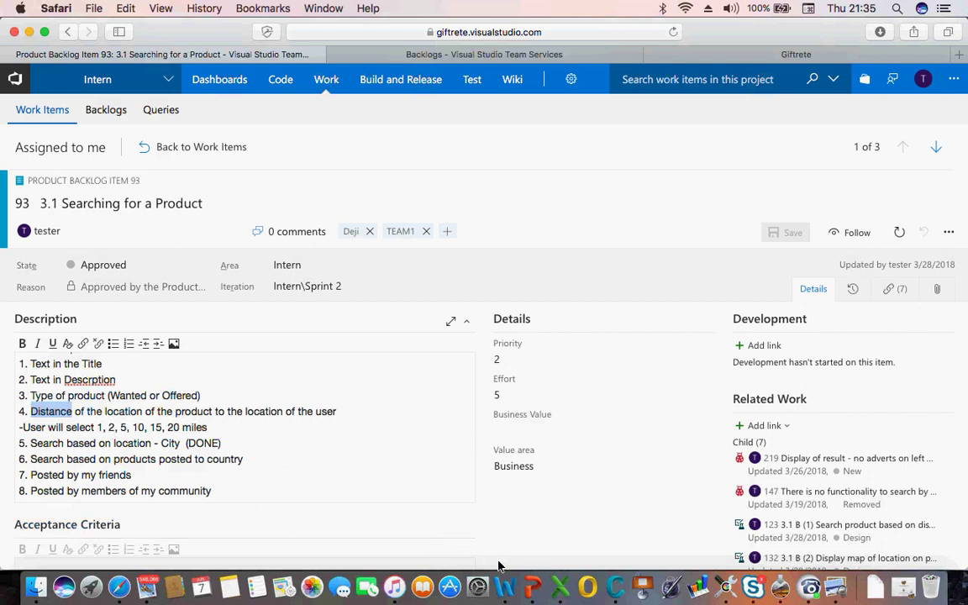
{"action": "left_click", "coordinate": [563, 596]}
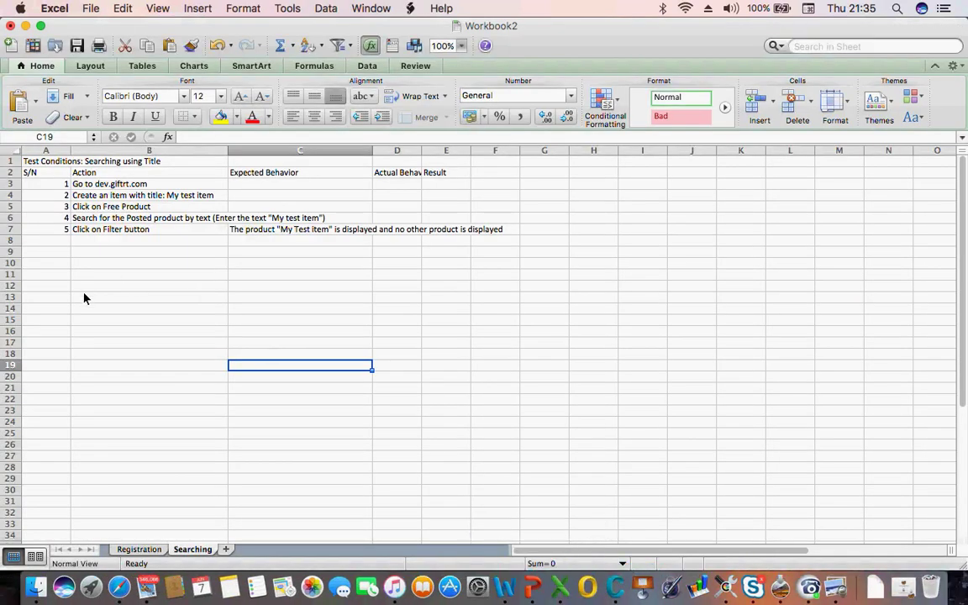
Select the range A1:D4, covering the table title, headers and first two steps
{"action": "left_click", "coordinate": [36, 161]}
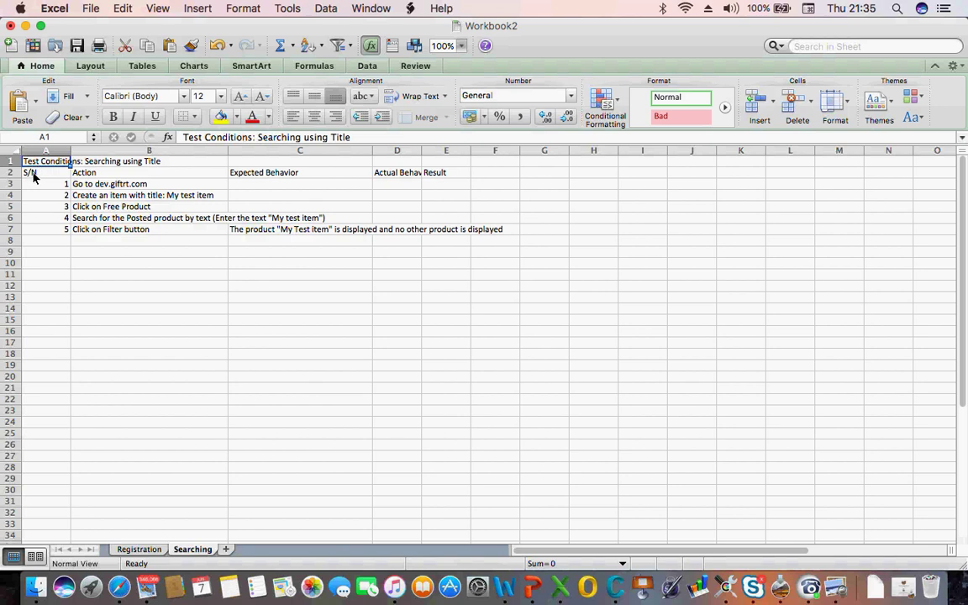
{"action": "key", "text": "shift+Down"}
{"action": "key", "text": "shift+Down"}
{"action": "key", "text": "shift+Right"}
{"action": "key", "text": "shift+Down"}
{"action": "key", "text": "shift+Right"}
{"action": "key", "text": "shift+Right"}
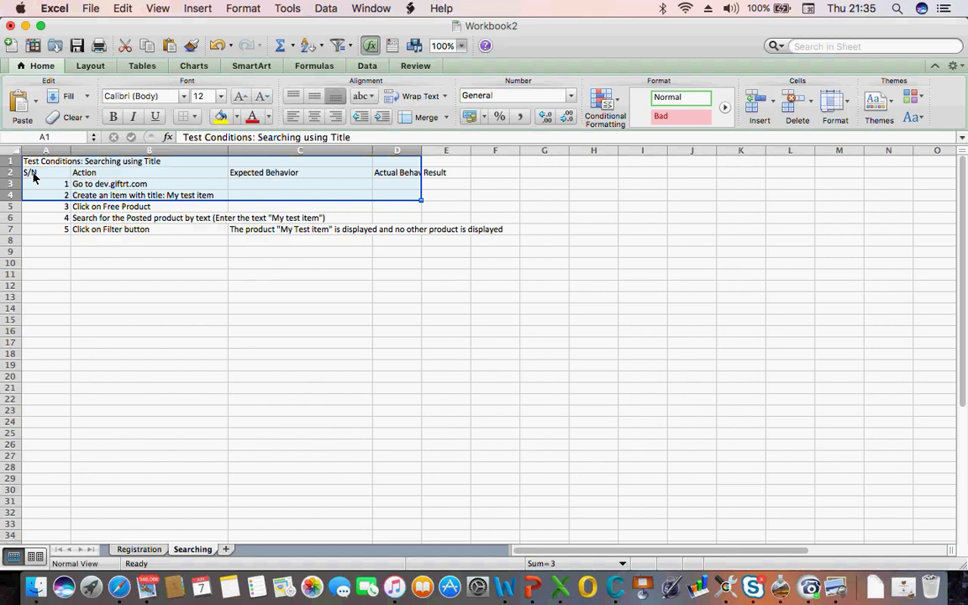
{"action": "key", "text": "shift+Down"}
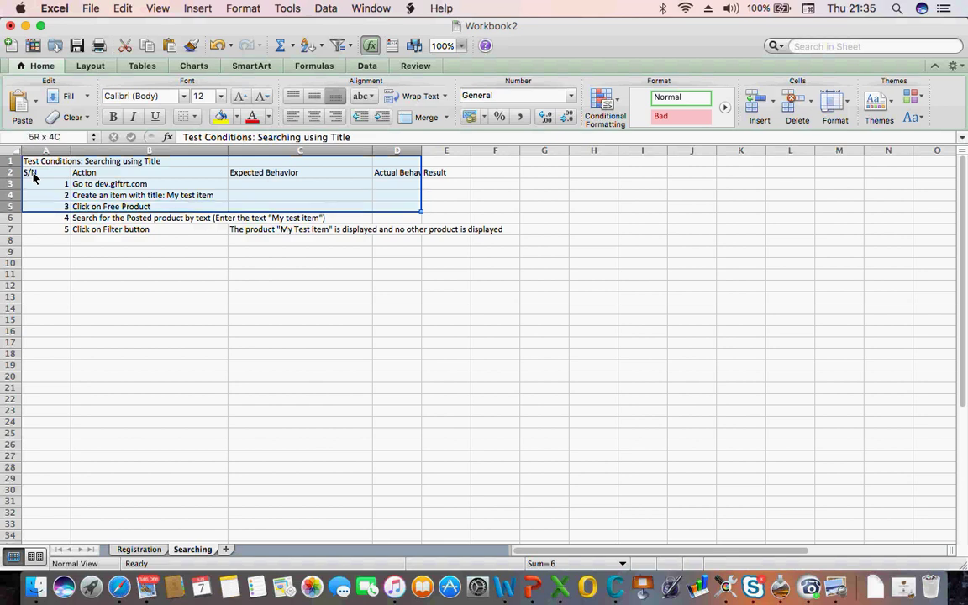
{"action": "key", "text": "shift+Up"}
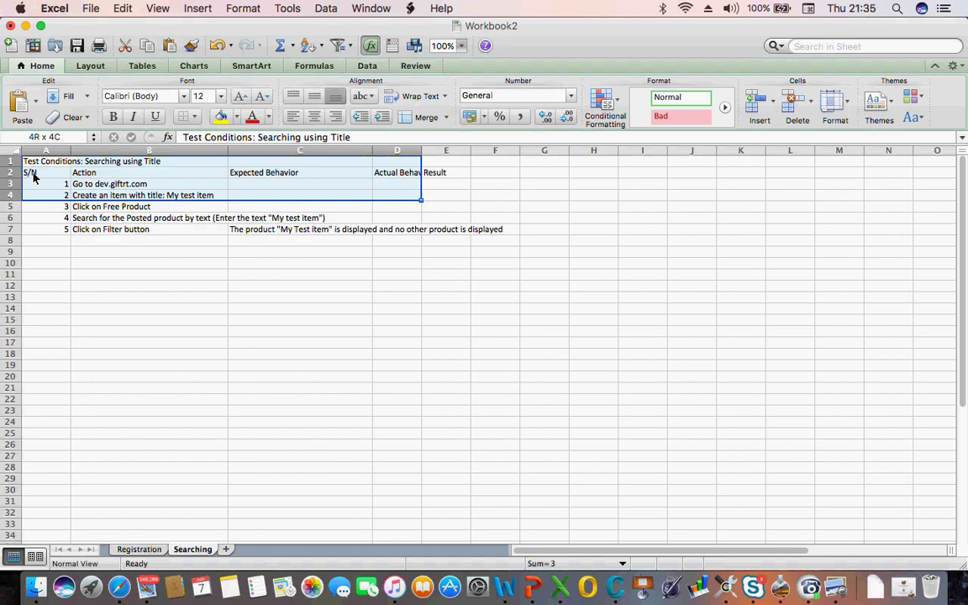
Copy the title, headers and first two steps and paste them starting at A12
{"action": "key", "text": "super+c"}
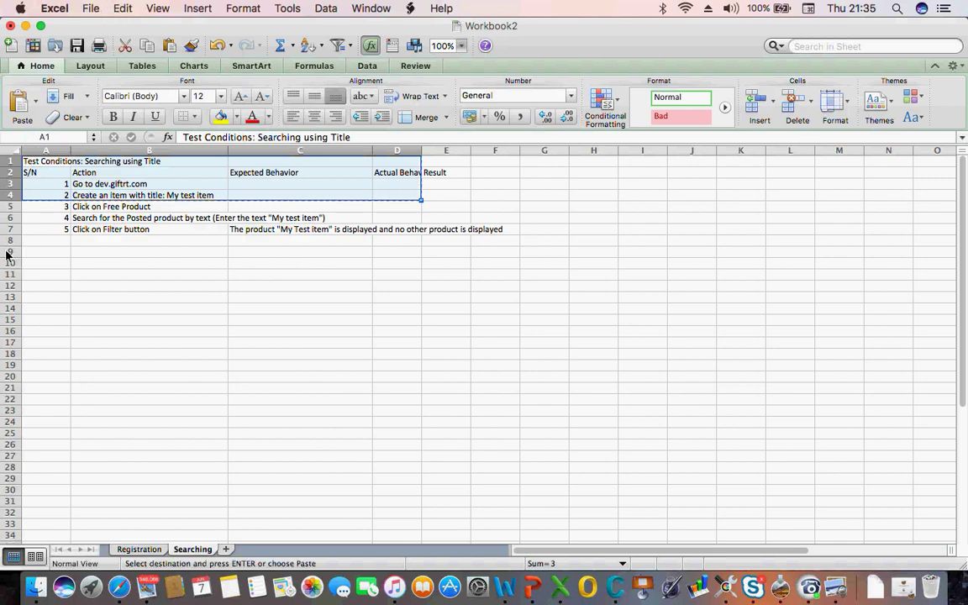
{"action": "left_click", "coordinate": [56, 287]}
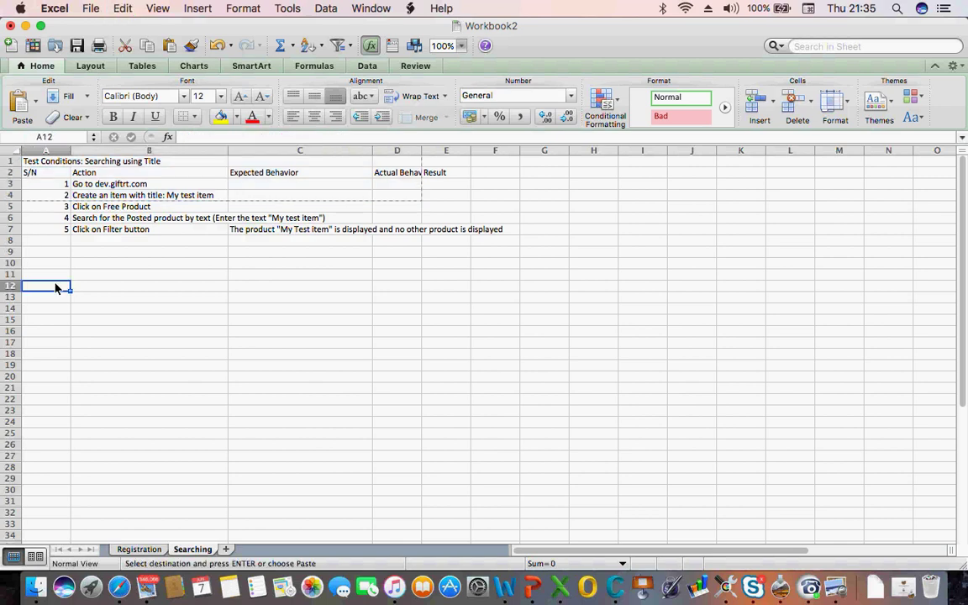
{"action": "key", "text": "super+v"}
Review the pasted step 2 text and enter step number 3 in A16
{"action": "left_click", "coordinate": [95, 324]}
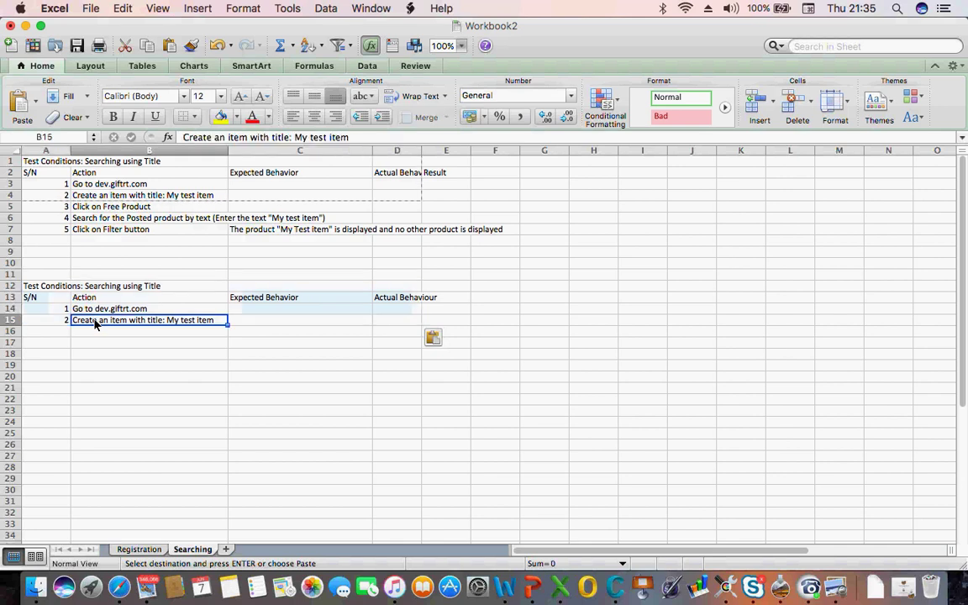
{"action": "left_click", "coordinate": [160, 332]}
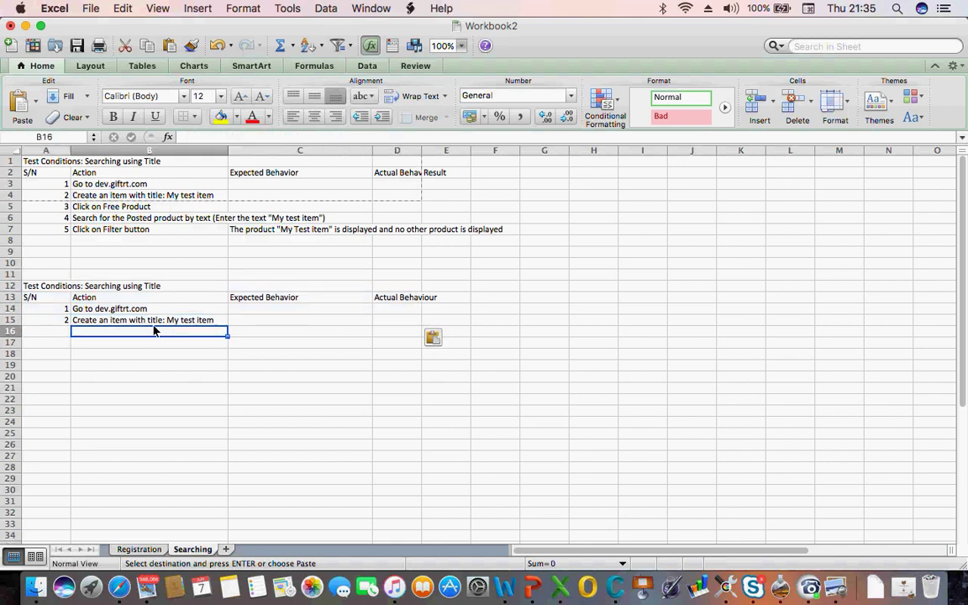
{"action": "left_click", "coordinate": [138, 320]}
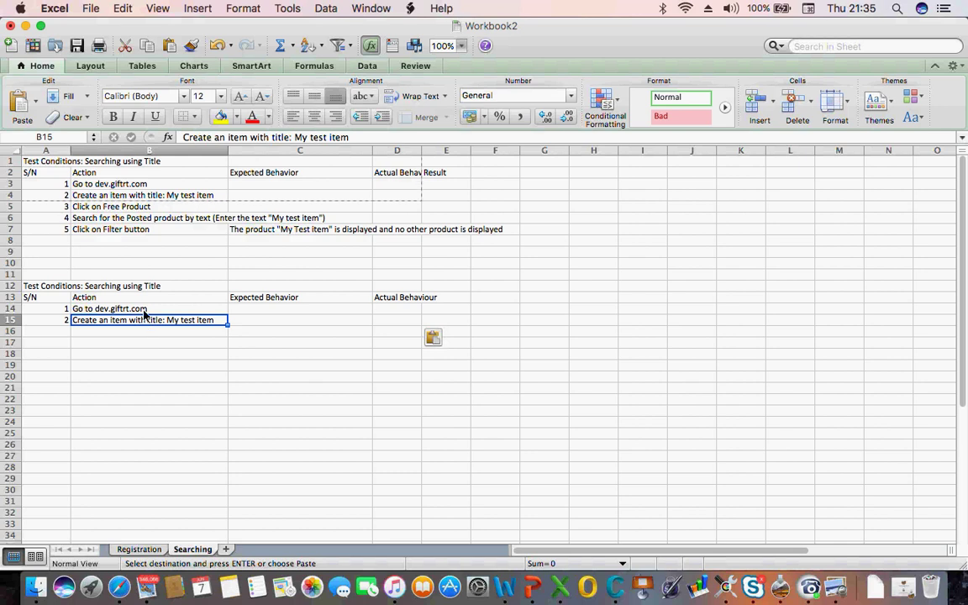
{"action": "left_click", "coordinate": [349, 137]}
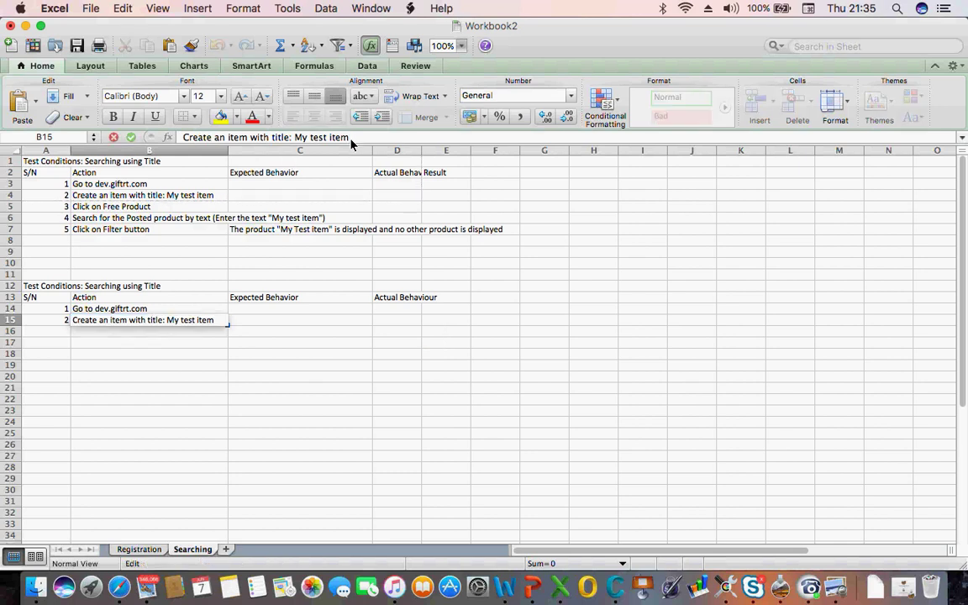
{"action": "left_click", "coordinate": [48, 335]}
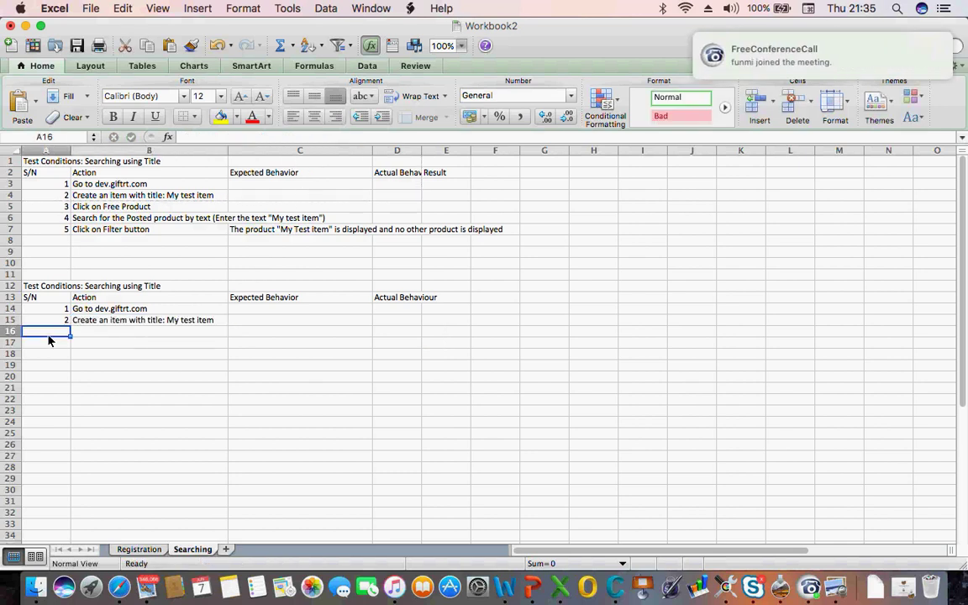
{"action": "type", "text": "3"}
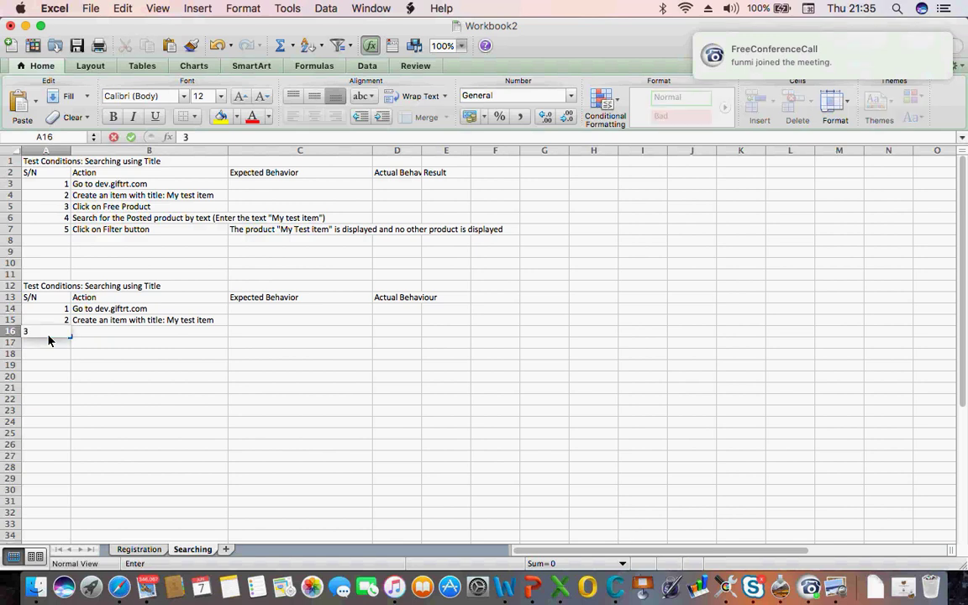
{"action": "key", "text": "Tab"}
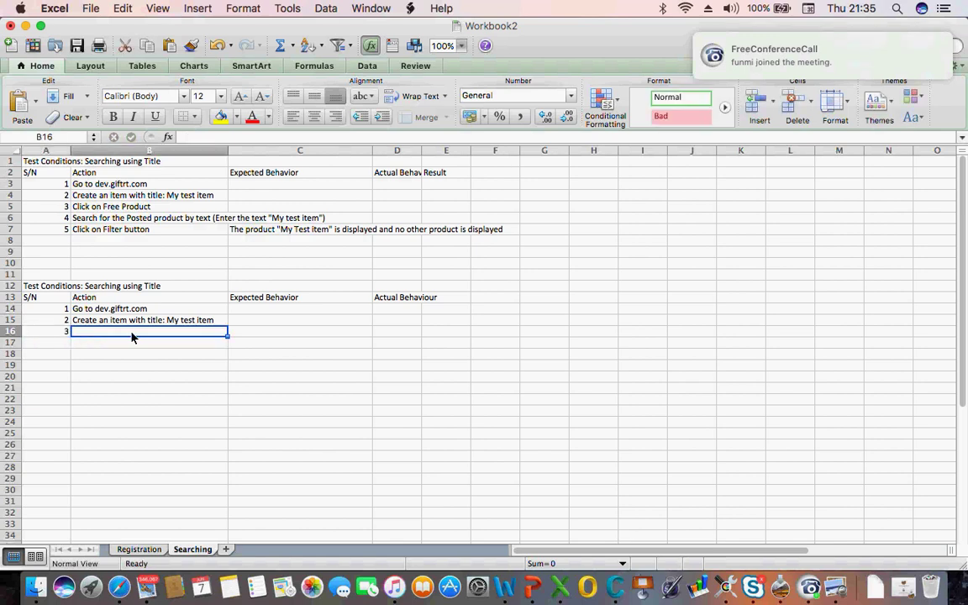
{"action": "left_click", "coordinate": [157, 322]}
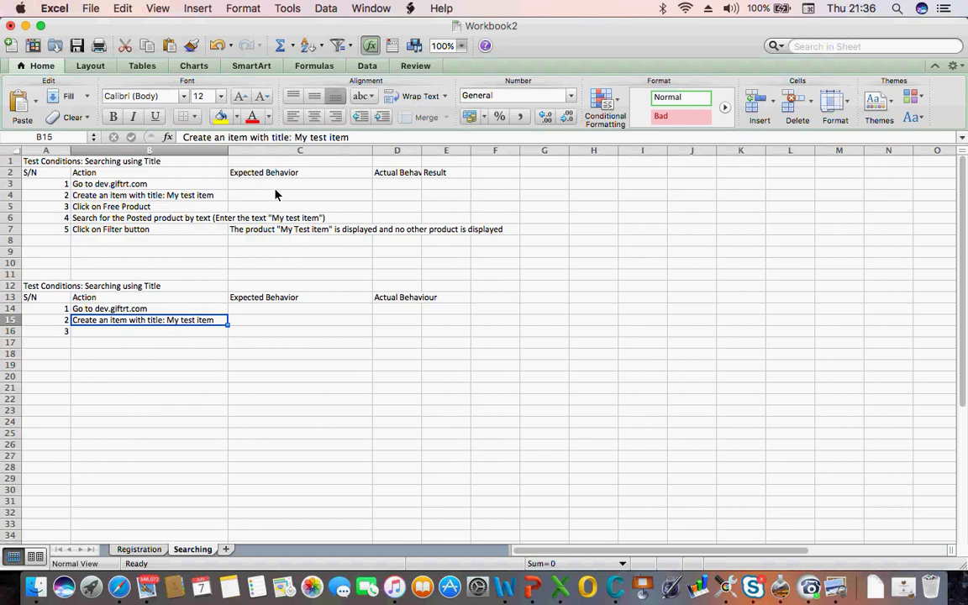
{"action": "left_click", "coordinate": [118, 332]}
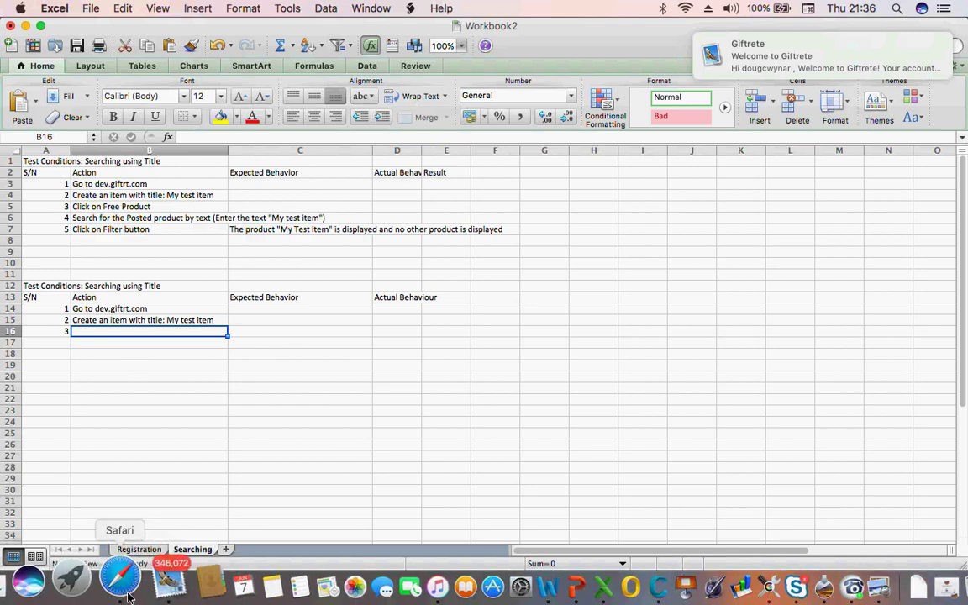
Filter the Giftrete product listings to a distance of + 1 mile
{"action": "left_click", "coordinate": [119, 586]}
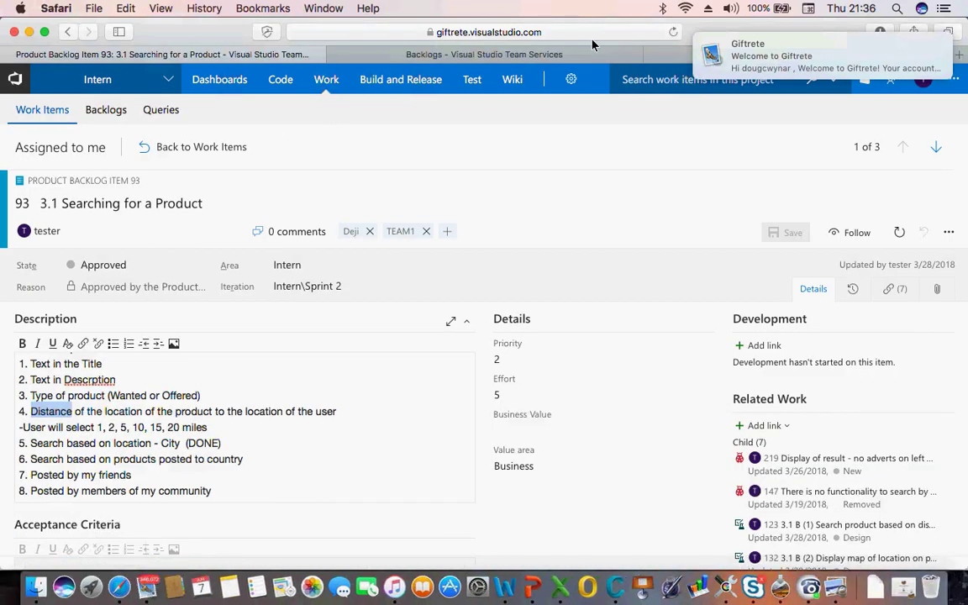
{"action": "left_click", "coordinate": [676, 55]}
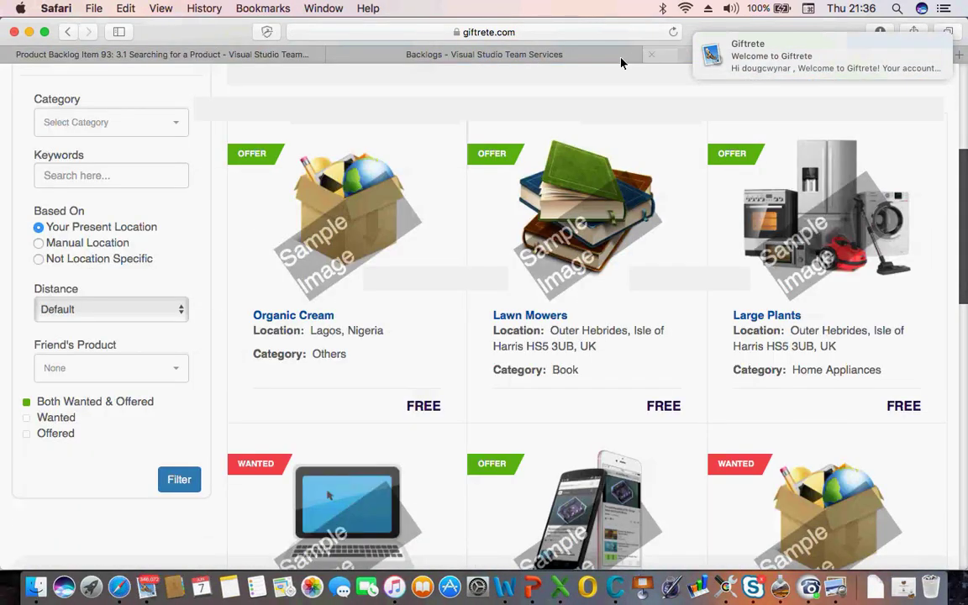
{"action": "scroll", "coordinate": [106, 278], "scroll_direction": "down", "scroll_amount": 3}
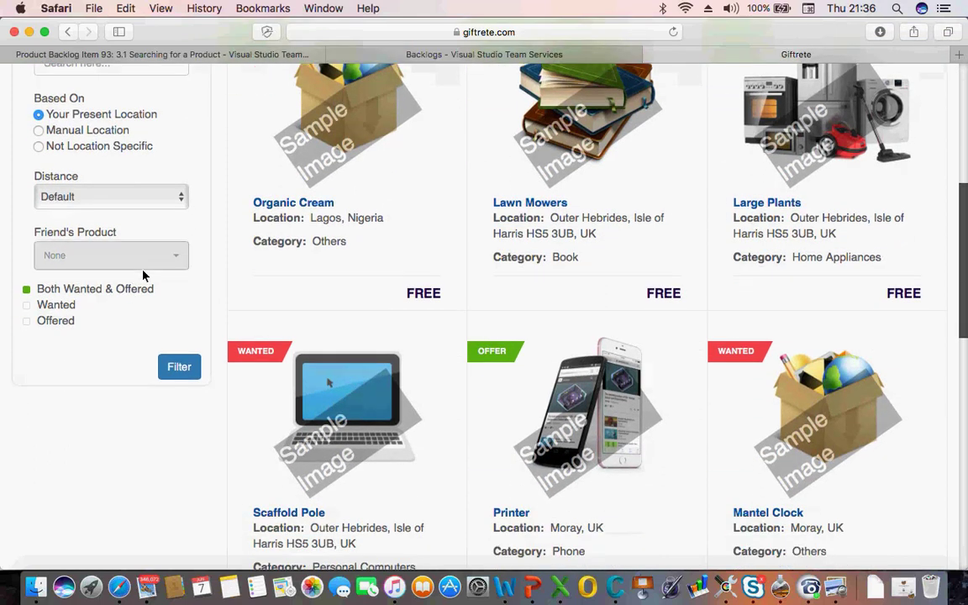
{"action": "left_click", "coordinate": [107, 198]}
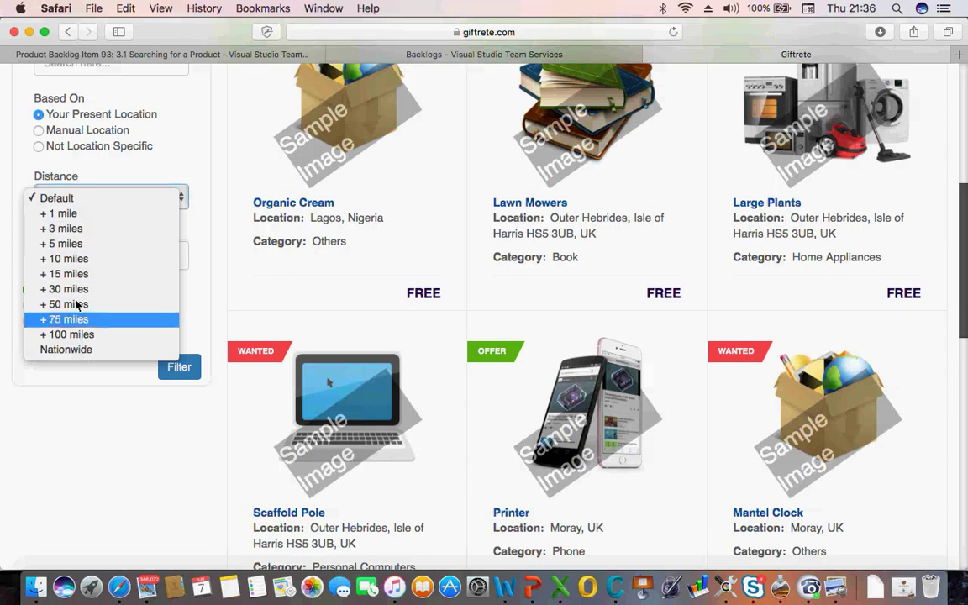
{"action": "left_click", "coordinate": [63, 215]}
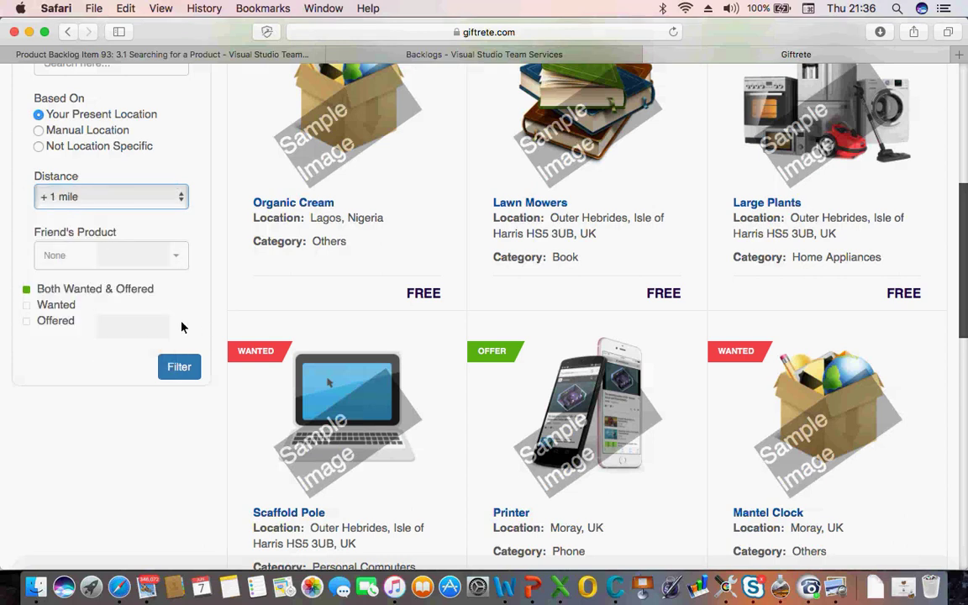
{"action": "left_click", "coordinate": [181, 370]}
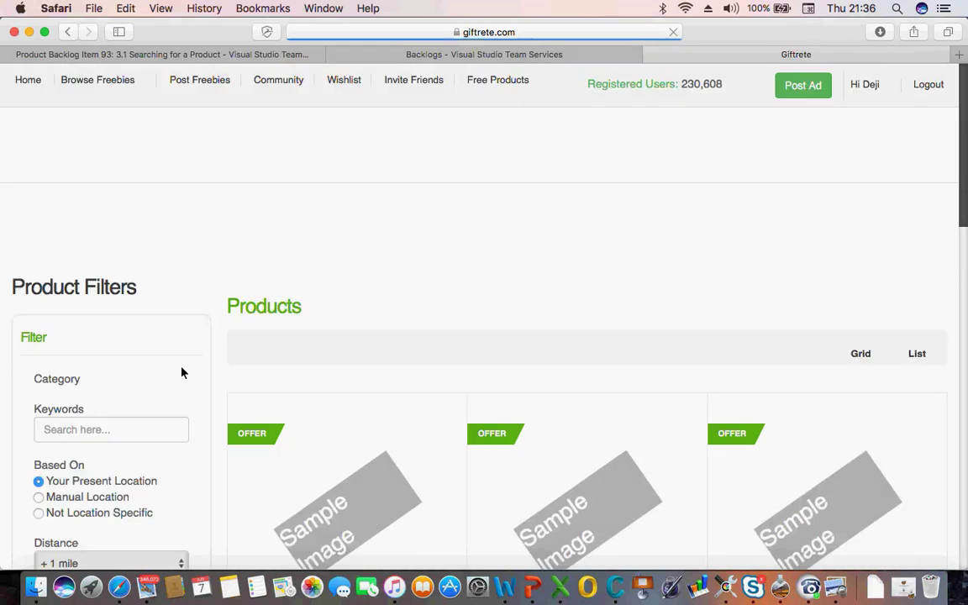
{"action": "scroll", "coordinate": [384, 451], "scroll_direction": "down", "scroll_amount": 5}
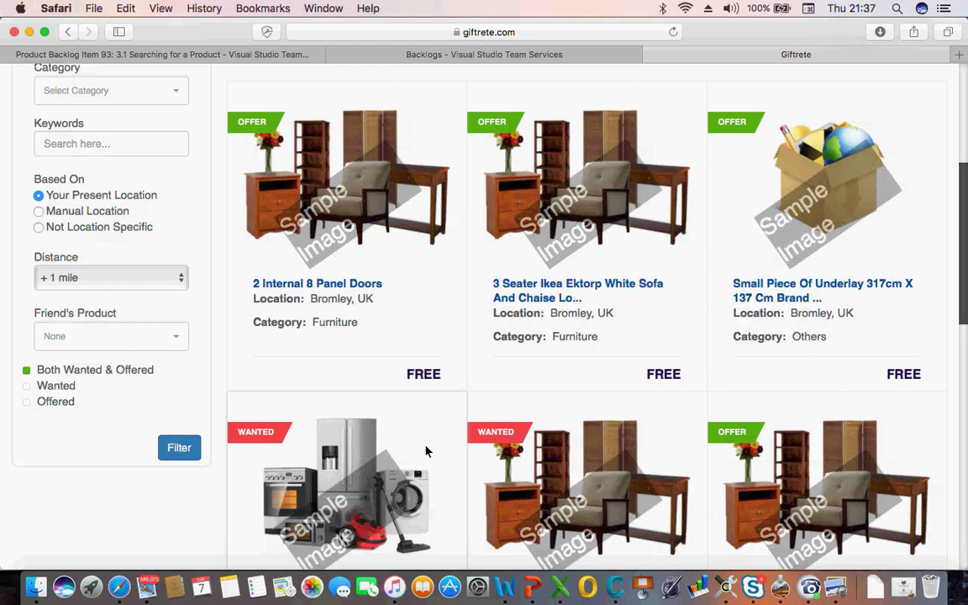
Change the distance filter to + 5 miles and apply it
{"action": "left_click", "coordinate": [132, 288]}
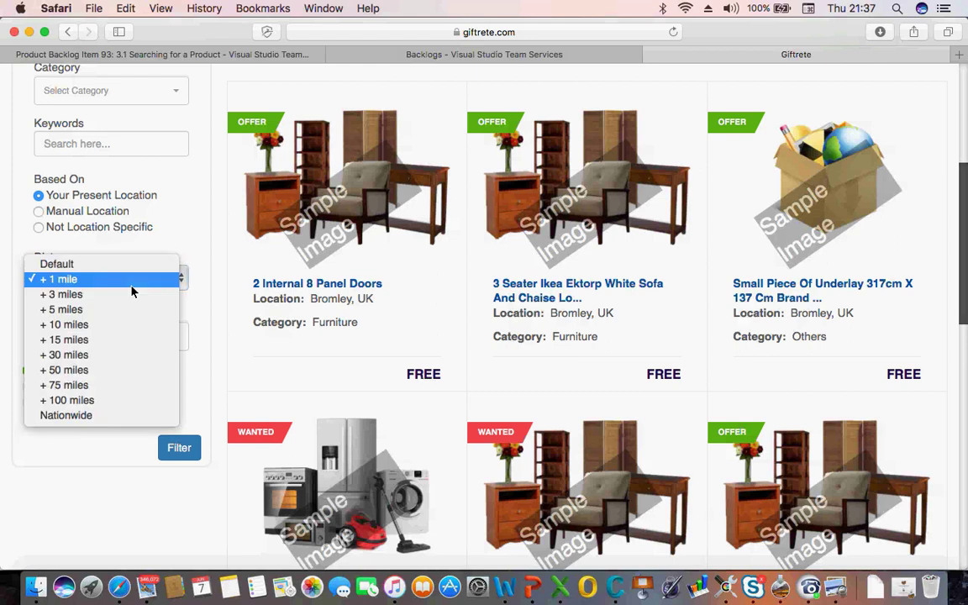
{"action": "left_click", "coordinate": [92, 311]}
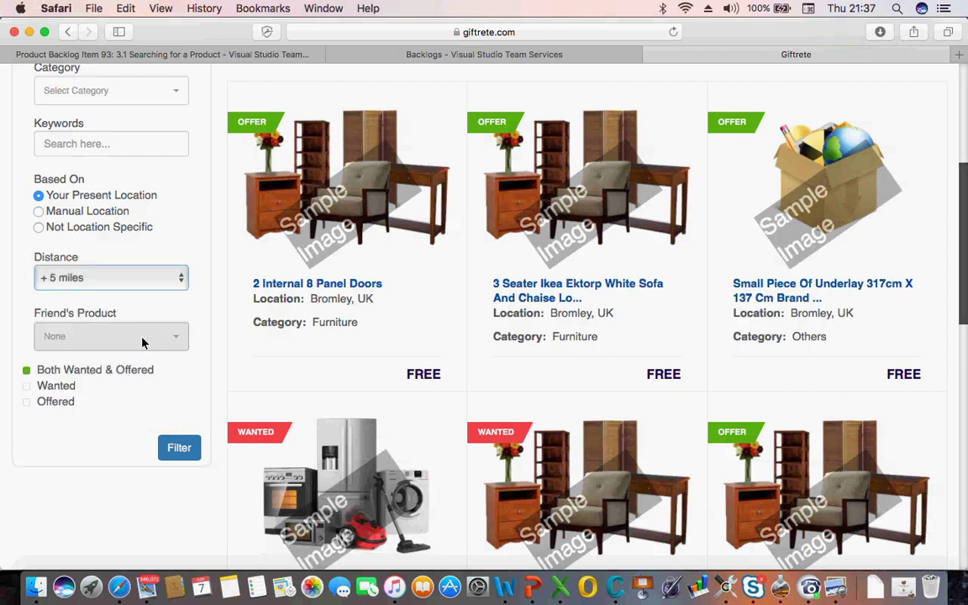
{"action": "left_click", "coordinate": [179, 451]}
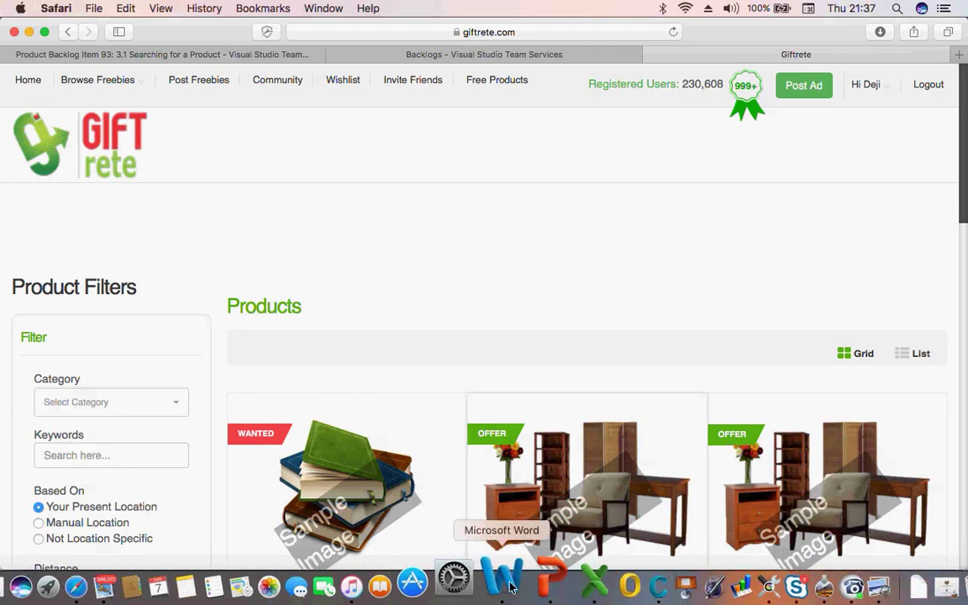
Append 'with location as 5miles from me' to the step 2 text in B15
{"action": "left_click", "coordinate": [556, 583]}
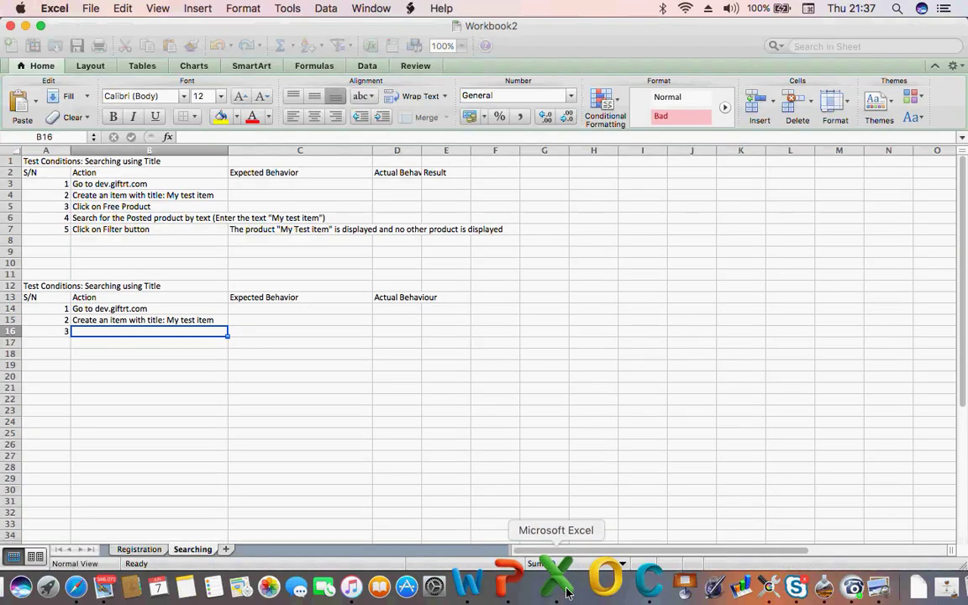
{"action": "left_click", "coordinate": [106, 323]}
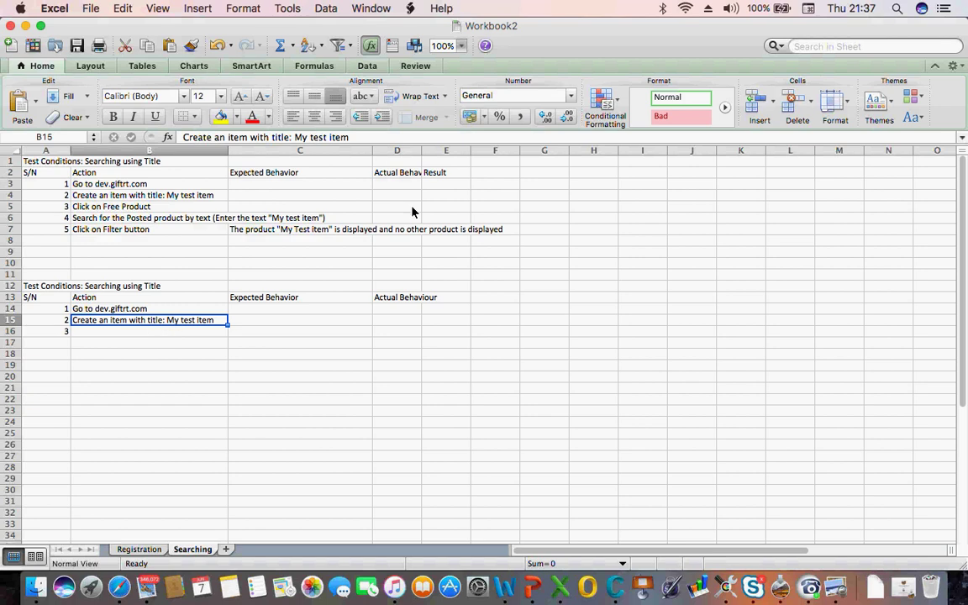
{"action": "left_click", "coordinate": [354, 141]}
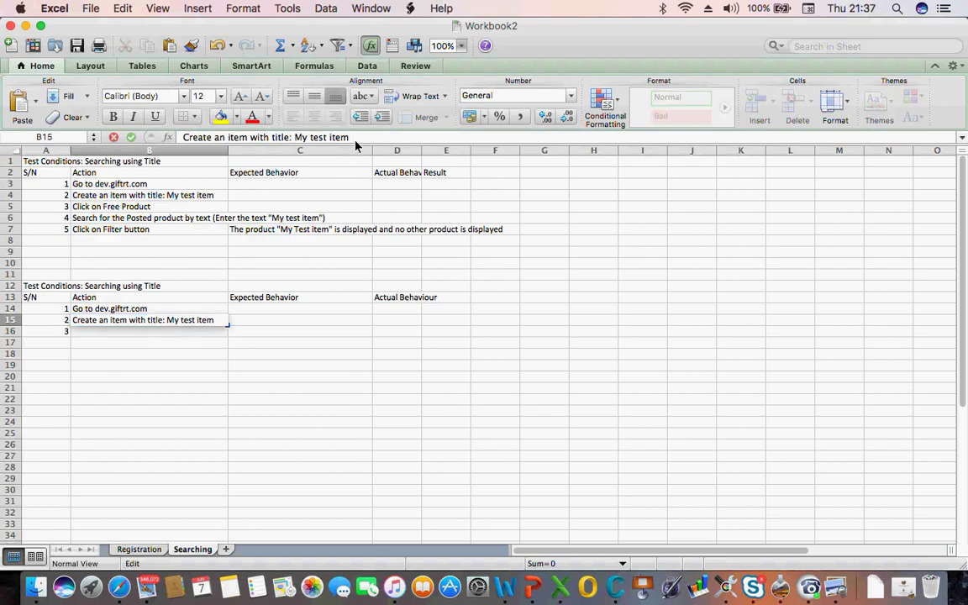
{"action": "type", "text": "with"}
{"action": "type", "text": " loc"}
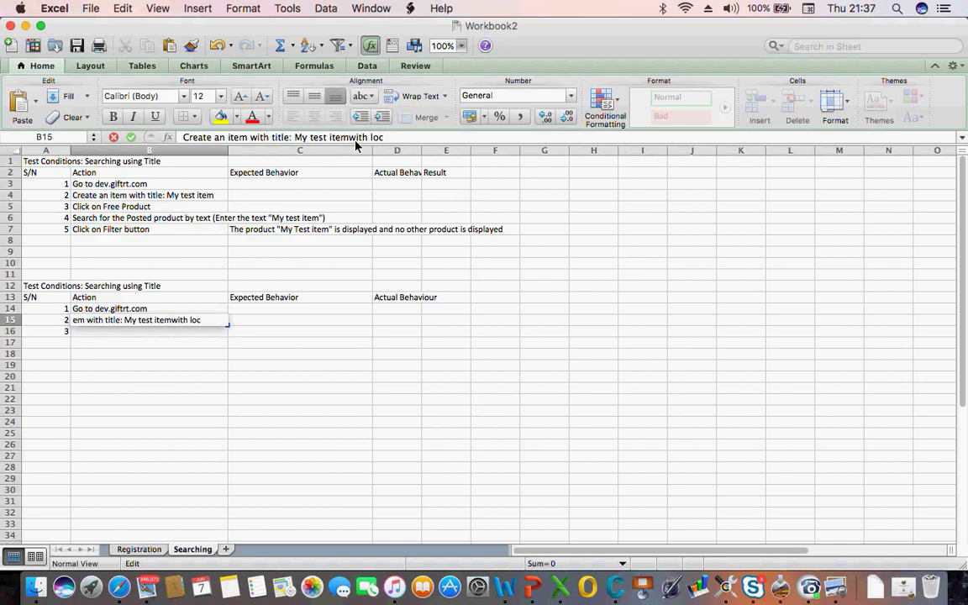
{"action": "type", "text": "ation as 5"}
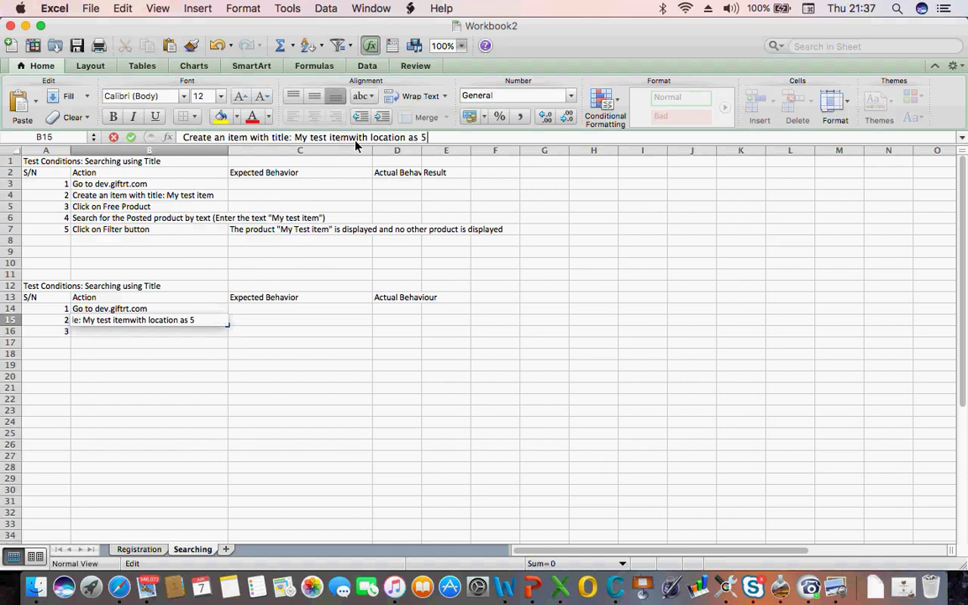
{"action": "type", "text": "miles"}
{"action": "left_click", "coordinate": [349, 138]}
{"action": "left_click", "coordinate": [481, 141]}
{"action": "type", "text": "from me"}
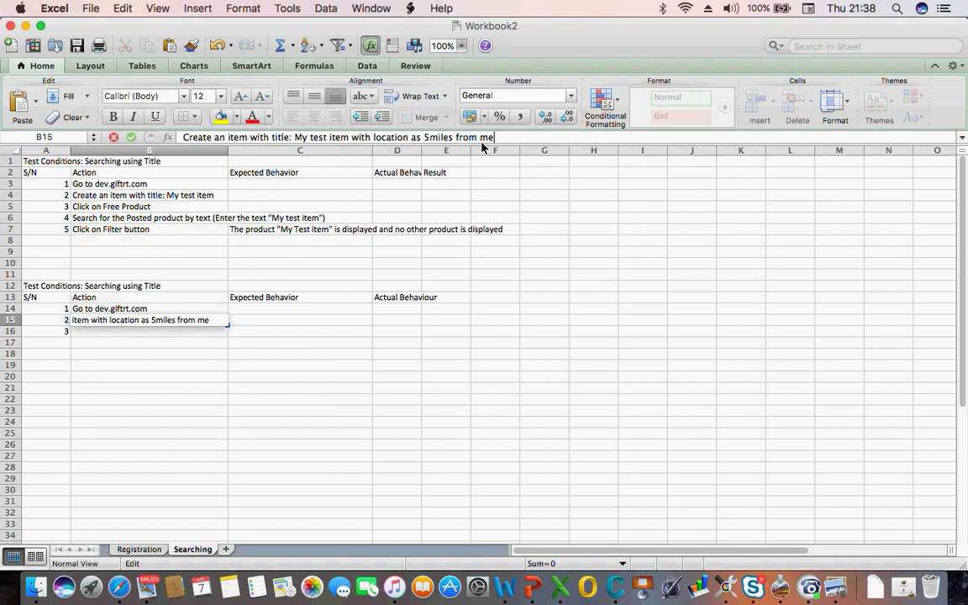
{"action": "key", "text": "Return"}
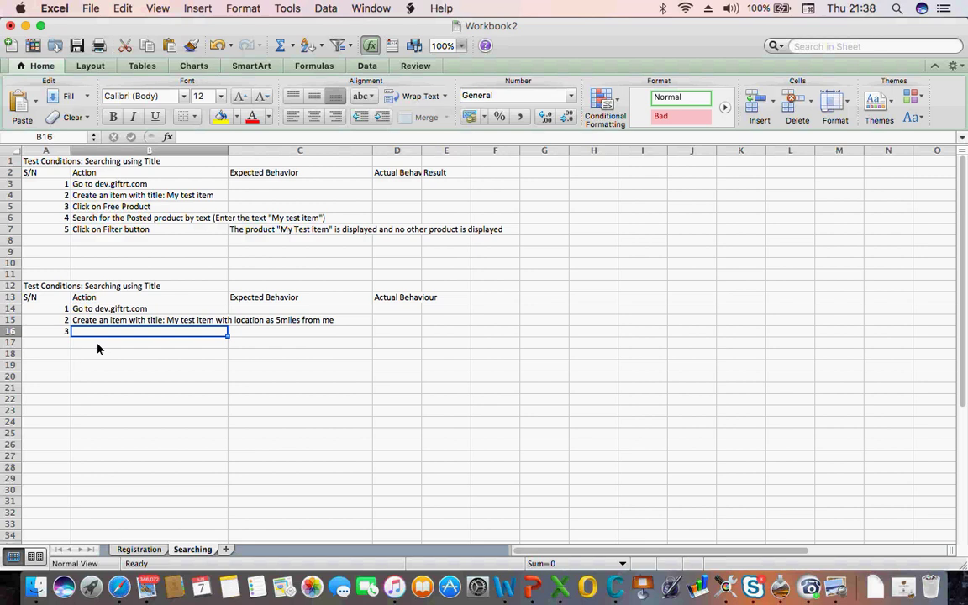
Enter 'Search for product with 5 miles radius' in B16 as step 3's action
{"action": "type", "text": "S"}
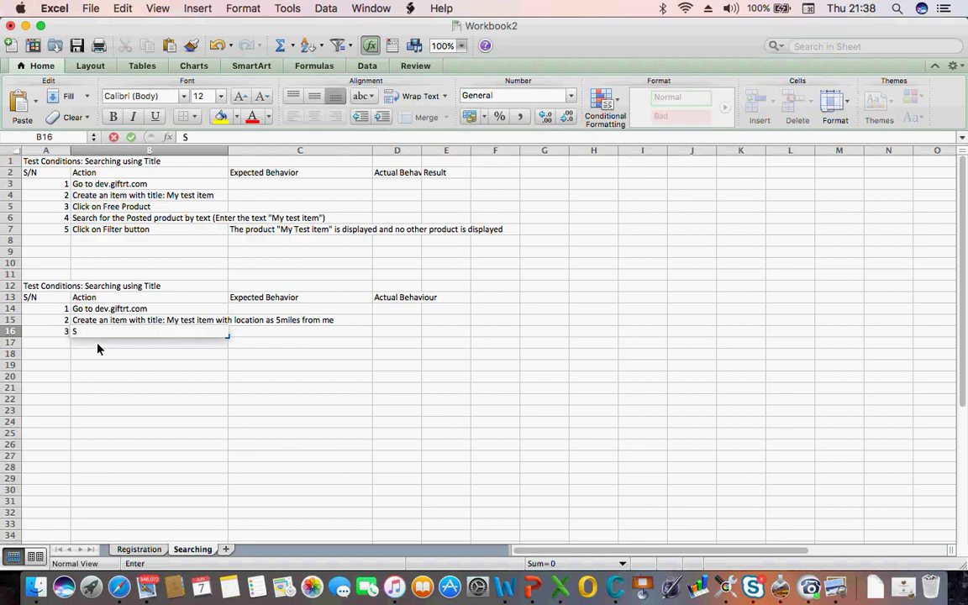
{"action": "type", "text": "earch th"}
{"action": "key", "text": "BackSpace"}
{"action": "key", "text": "BackSpace"}
{"action": "key", "text": "BackSpace"}
{"action": "type", "text": "for product with 5 miles rad"}
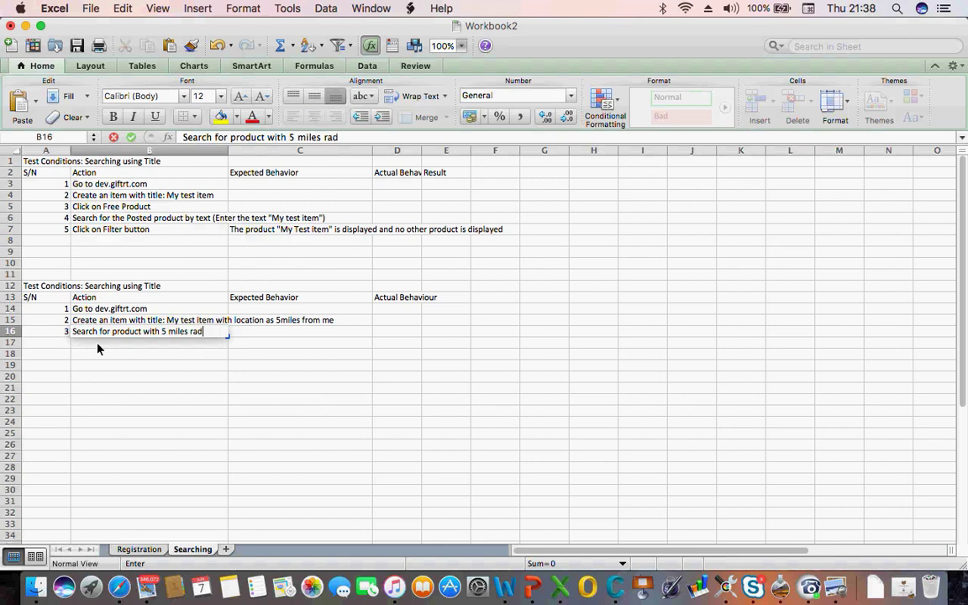
{"action": "type", "text": "uis"}
{"action": "key", "text": "BackSpace"}
{"action": "key", "text": "BackSpace"}
{"action": "key", "text": "BackSpace"}
{"action": "type", "text": "ious"}
{"action": "key", "text": "BackSpace"}
{"action": "key", "text": "BackSpace"}
{"action": "key", "text": "BackSpace"}
{"action": "type", "text": "us"}
{"action": "key", "text": "Return"}
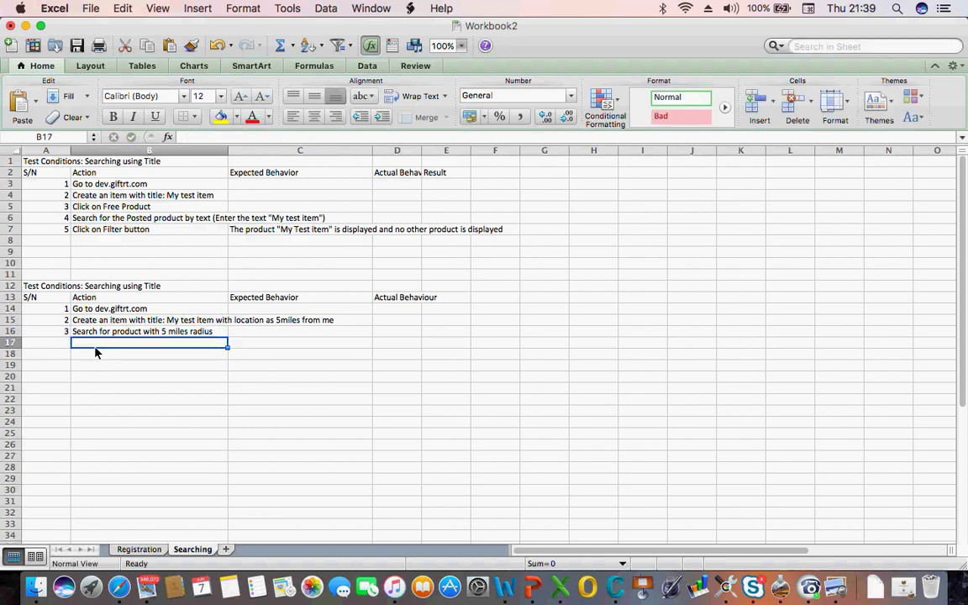
{"action": "left_click", "coordinate": [87, 220]}
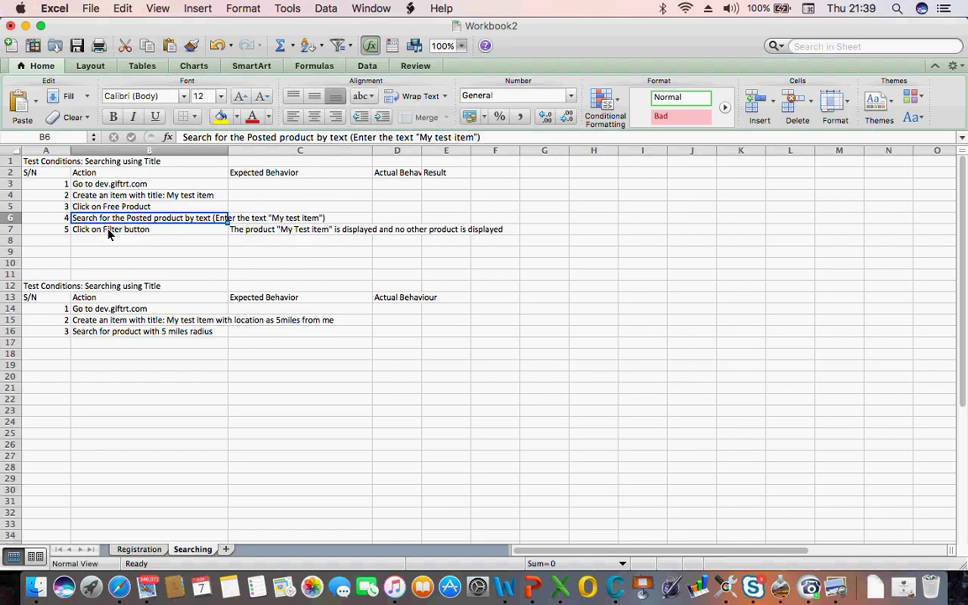
{"action": "left_click", "coordinate": [95, 239]}
{"action": "left_click", "coordinate": [90, 207]}
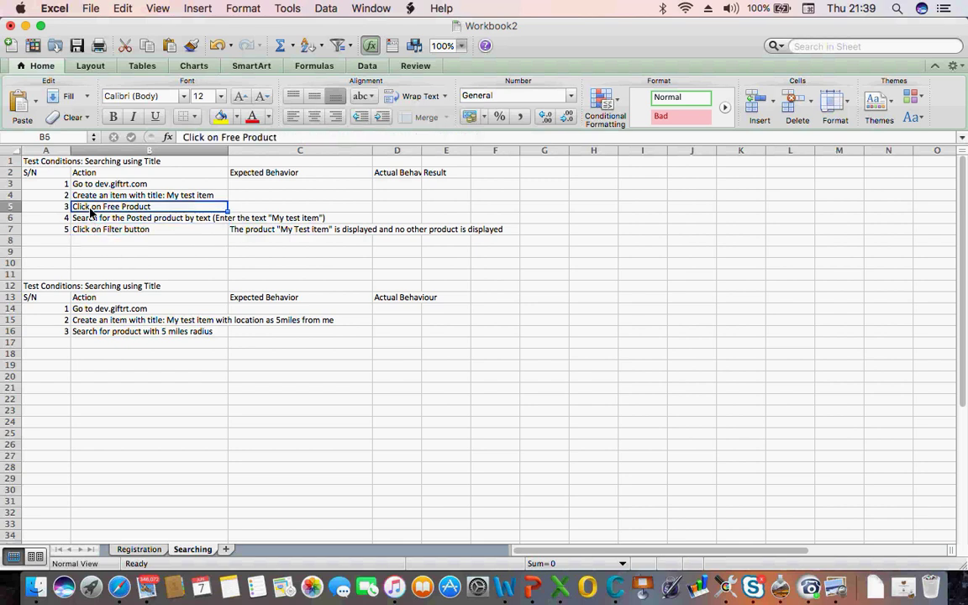
{"action": "key", "text": "shift+Down"}
{"action": "key", "text": "shift+Down"}
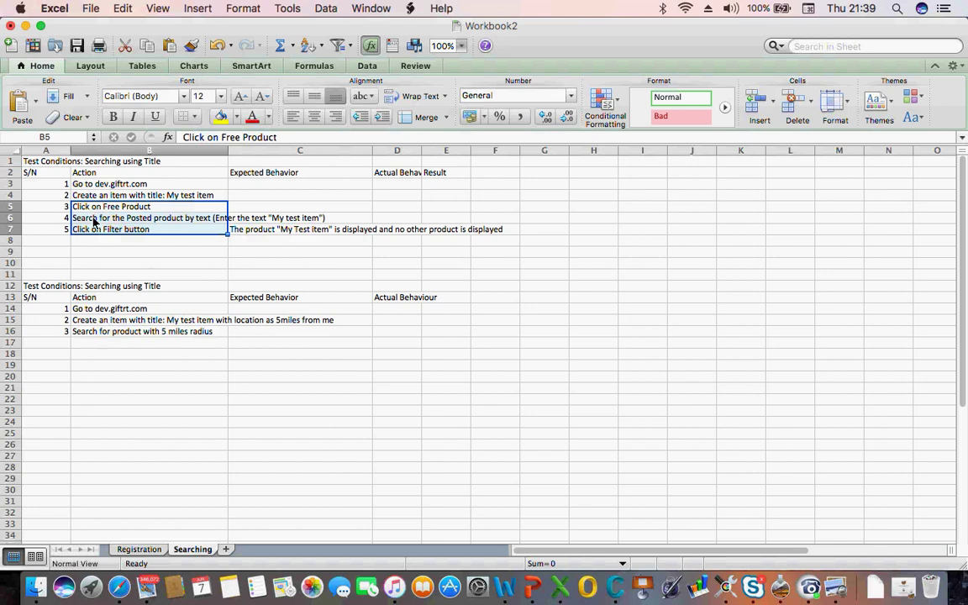
{"action": "left_click", "coordinate": [93, 333]}
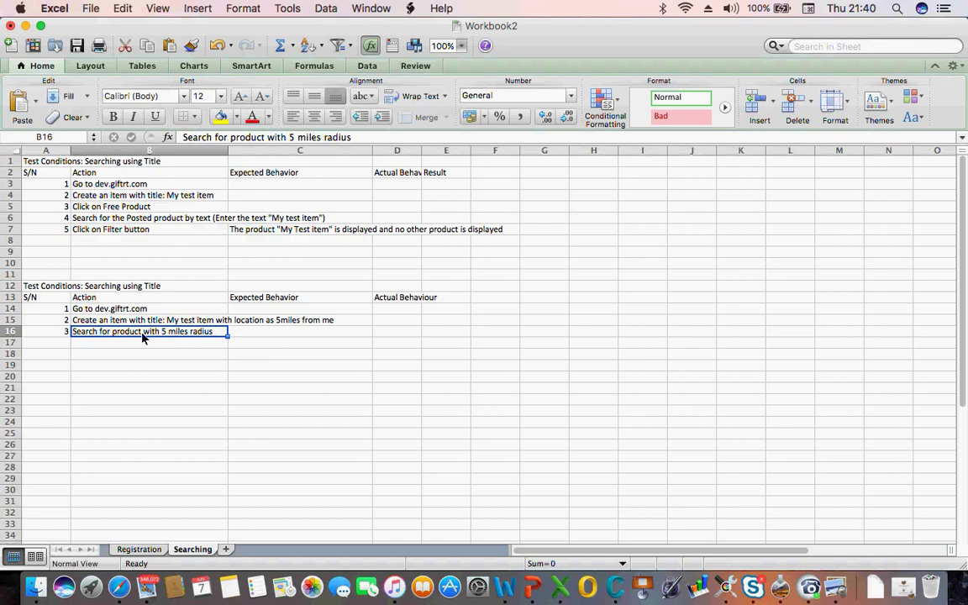
Enter 'The posted posted above should be displayed' in C16 as step 3's expected behaviour
{"action": "left_click", "coordinate": [263, 335]}
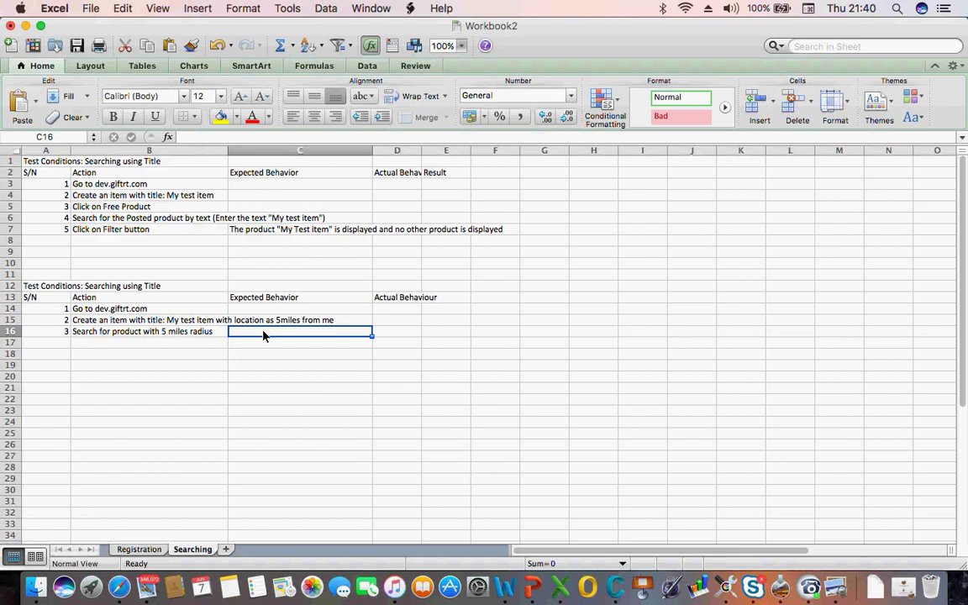
{"action": "type", "text": "The"}
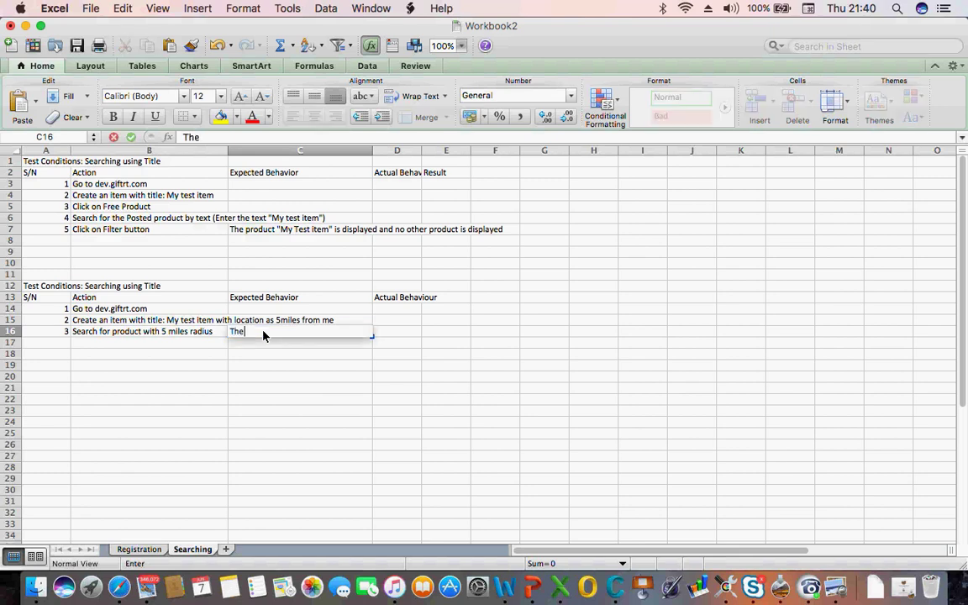
{"action": "type", "text": " posted posted above sh"}
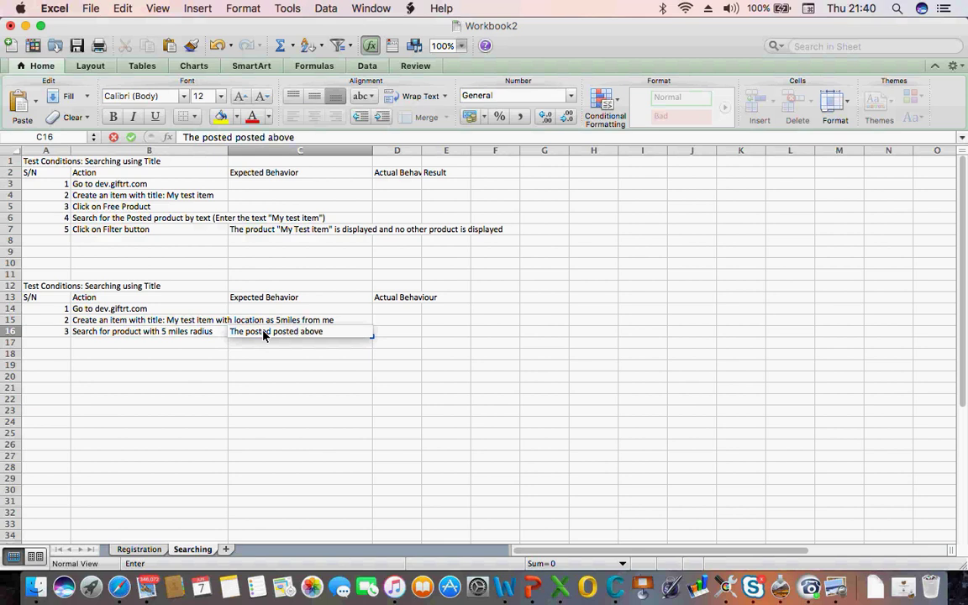
{"action": "type", "text": "ould be di"}
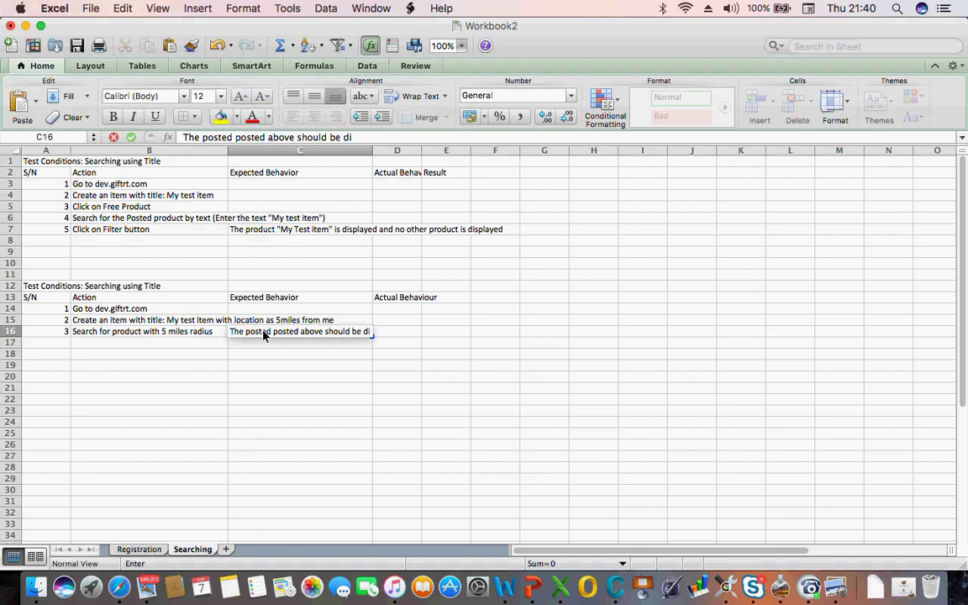
{"action": "type", "text": "splayed"}
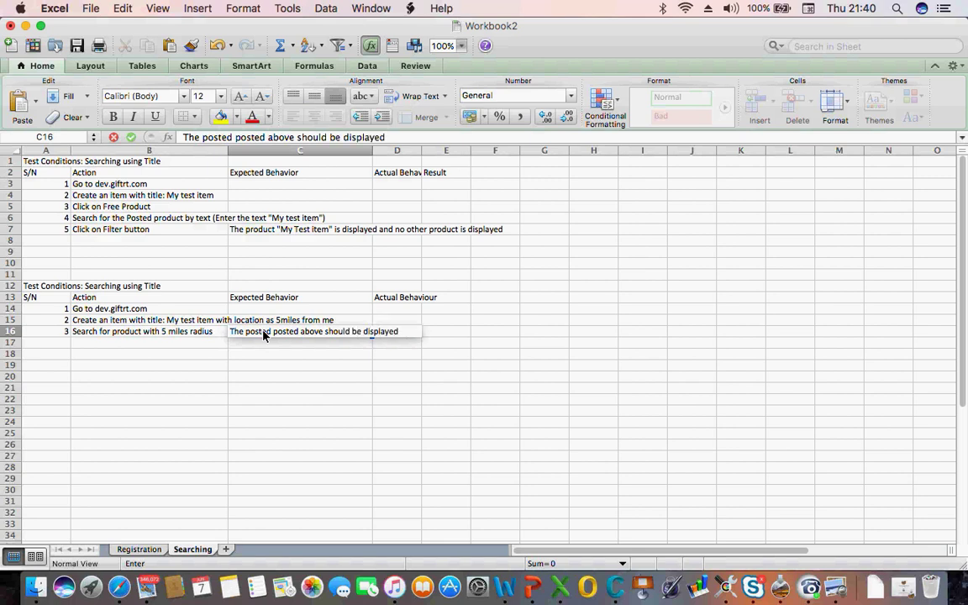
{"action": "key", "text": "Return"}
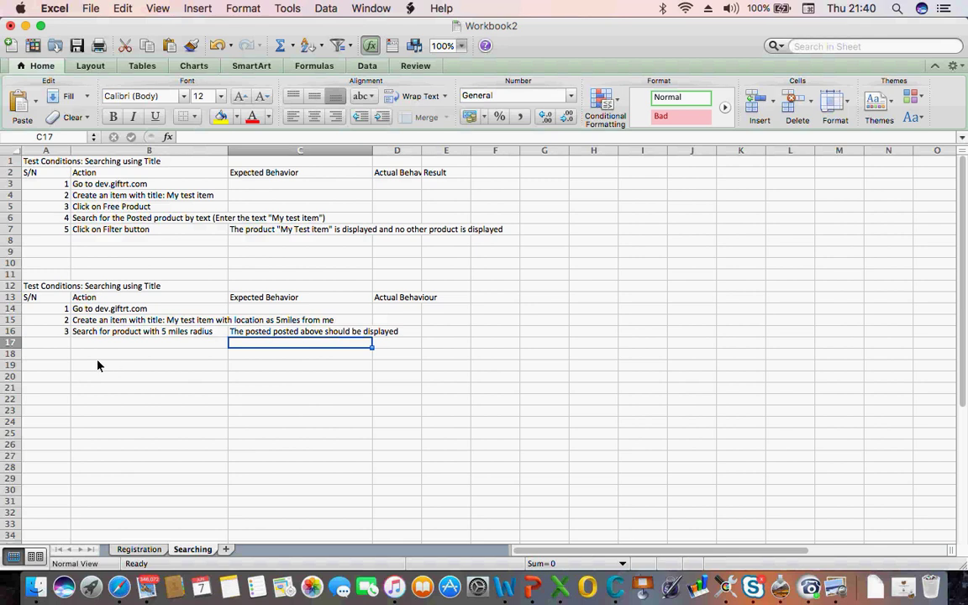
{"action": "left_click", "coordinate": [99, 333]}
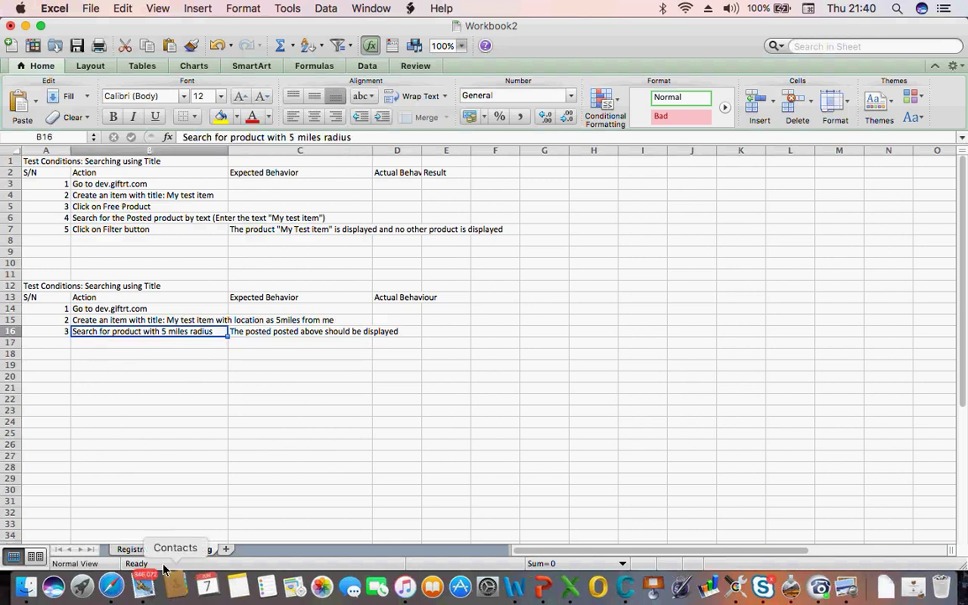
{"action": "left_click", "coordinate": [119, 571]}
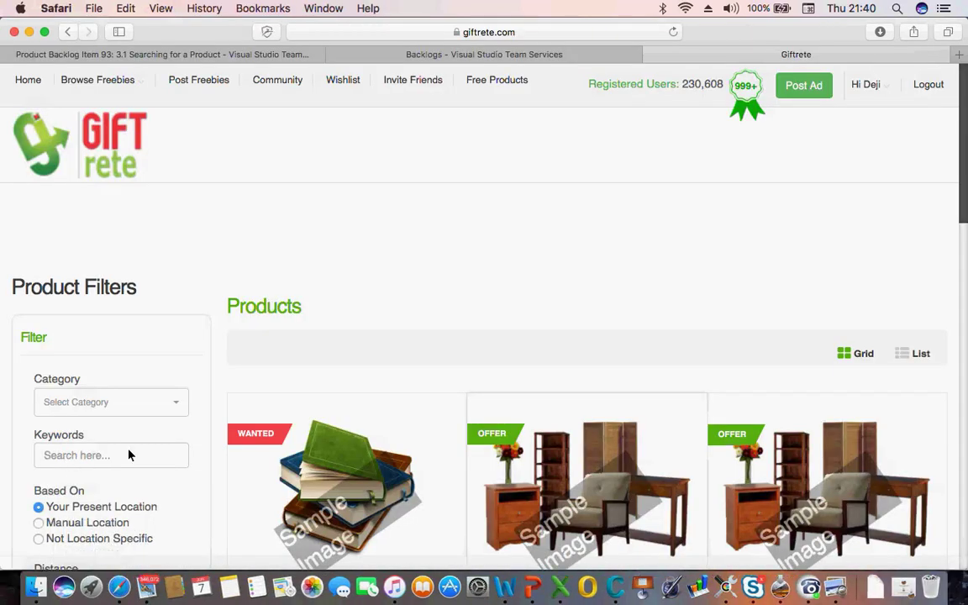
Browse the Giftrete Distance filter's radius options, leaving it at + 5 miles
{"action": "scroll", "coordinate": [126, 454], "scroll_direction": "down", "scroll_amount": 10}
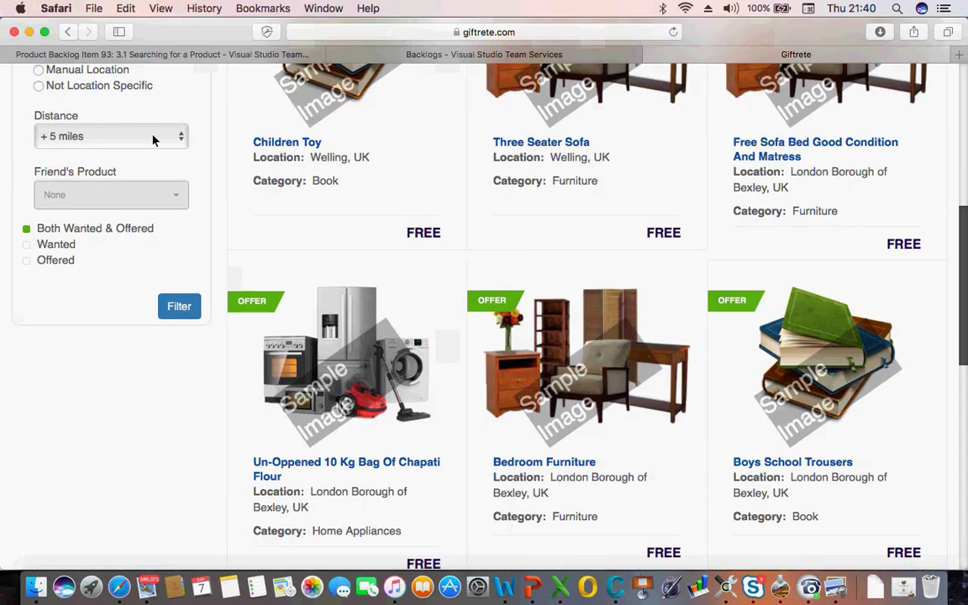
{"action": "left_click", "coordinate": [153, 138]}
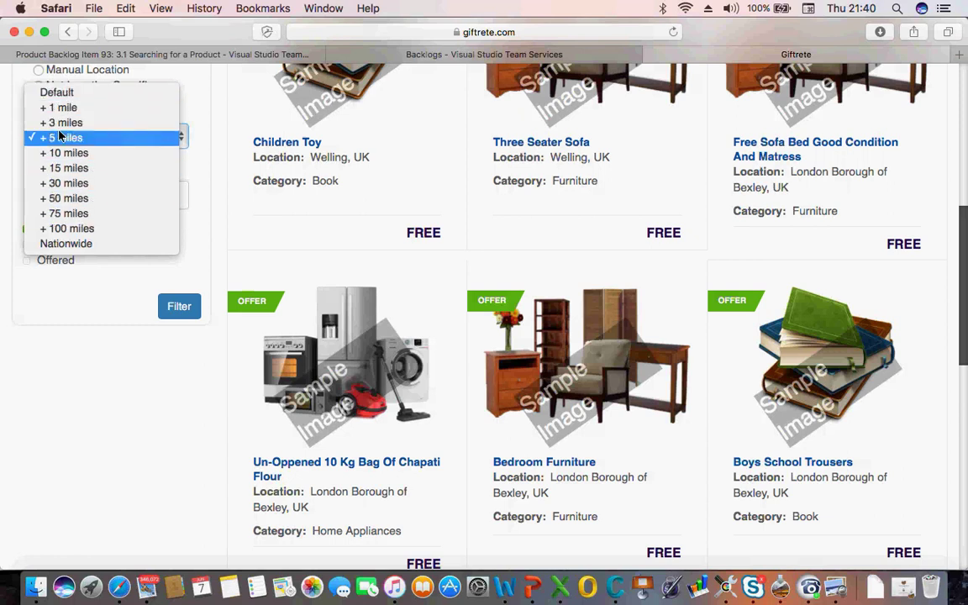
{"action": "left_click", "coordinate": [122, 341]}
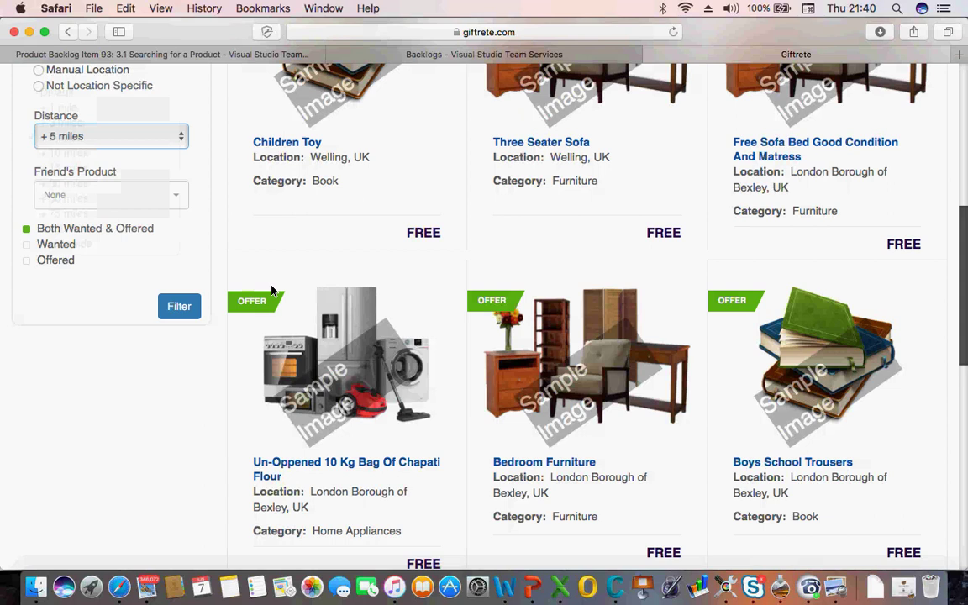
{"action": "left_click", "coordinate": [131, 144]}
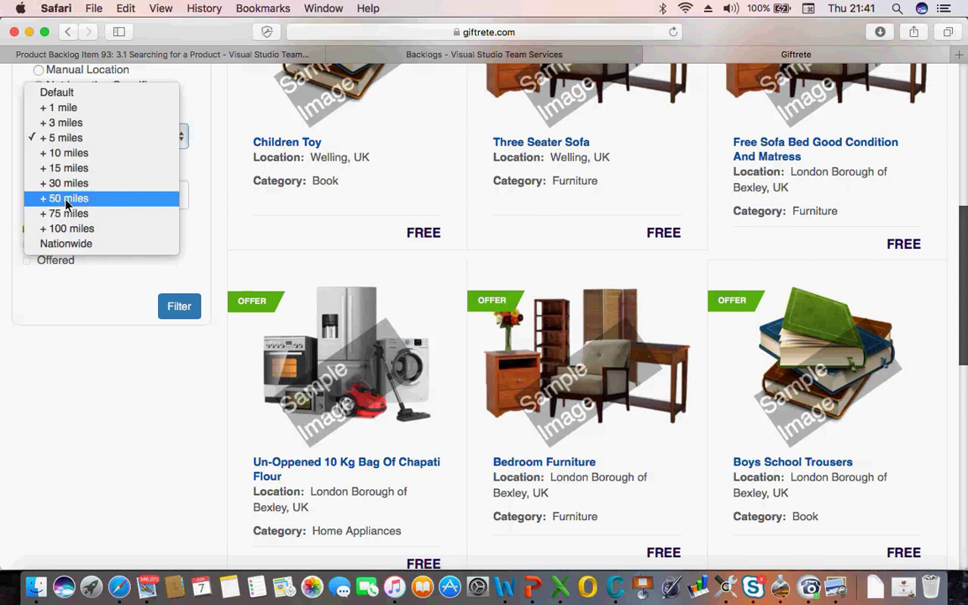
{"action": "key", "text": "Up"}
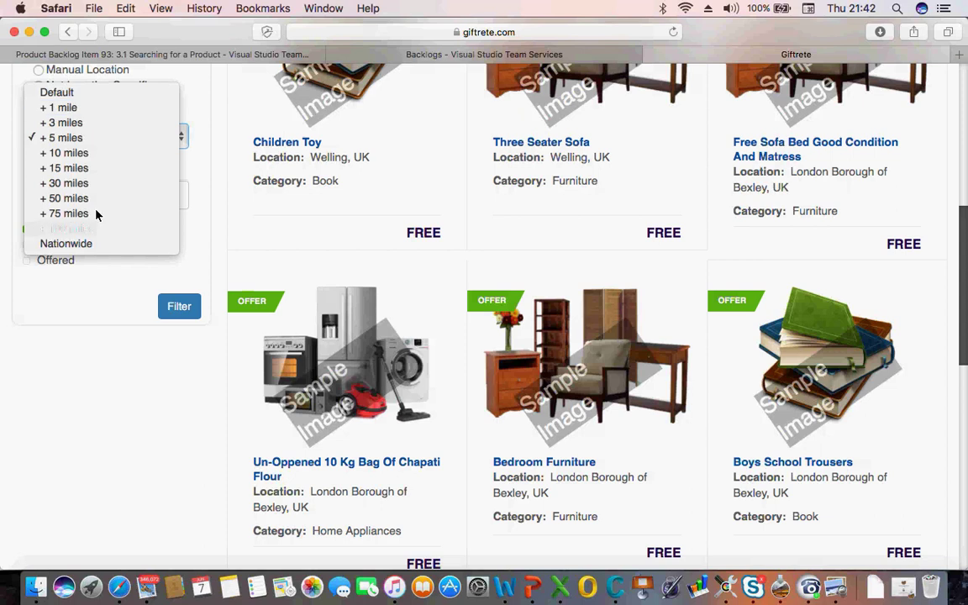
{"action": "left_click", "coordinate": [568, 593]}
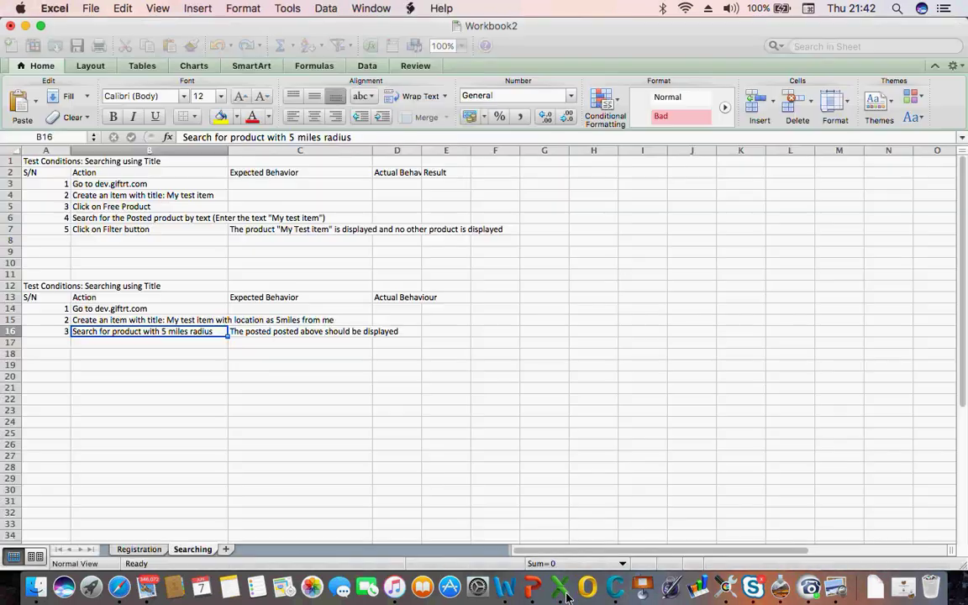
Rename the second table heading to 'Test Conditions: Searching using Distance'
{"action": "left_click", "coordinate": [53, 289]}
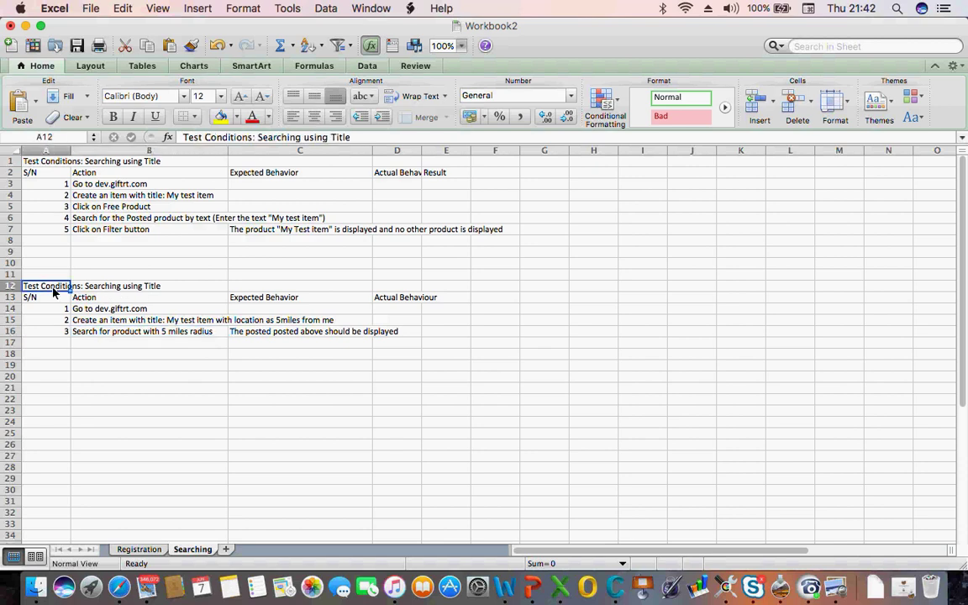
{"action": "double_click", "coordinate": [341, 141]}
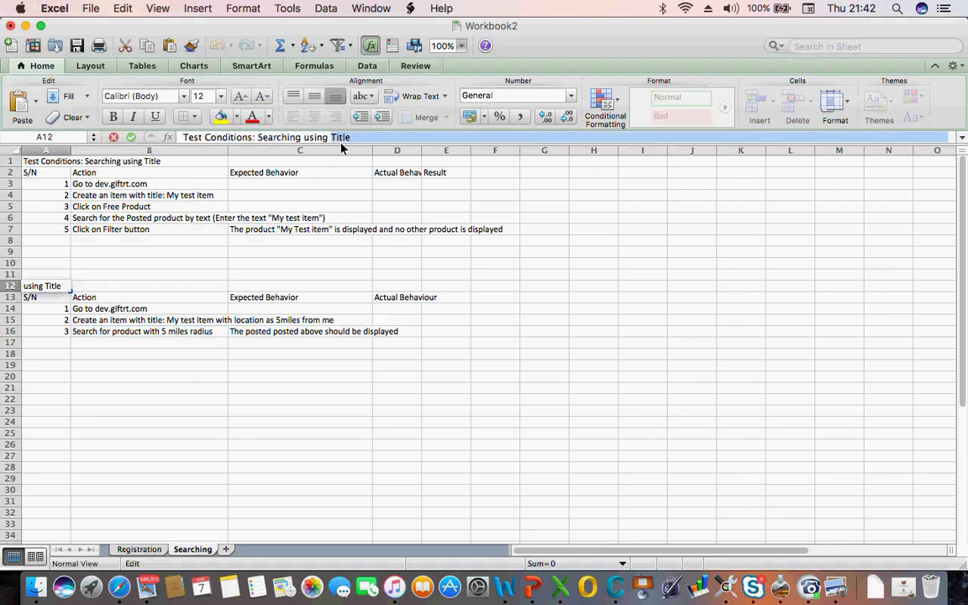
{"action": "type", "text": "Distance"}
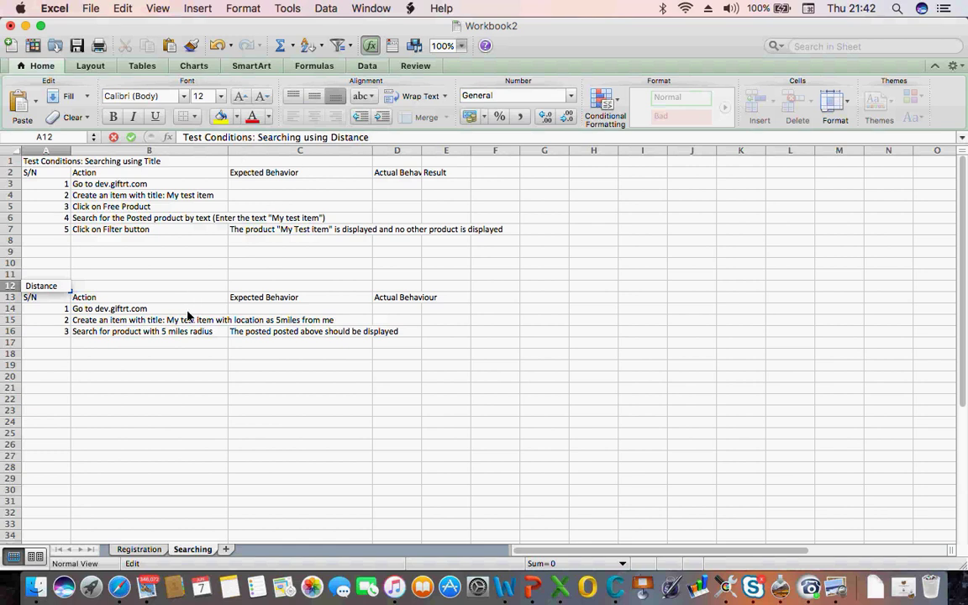
{"action": "left_click", "coordinate": [115, 336]}
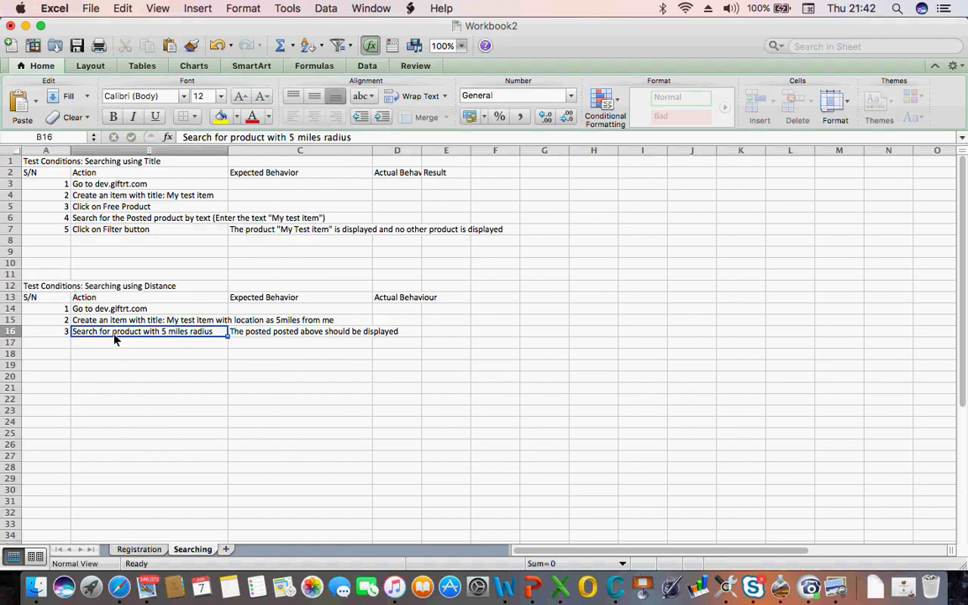
{"action": "left_click", "coordinate": [45, 286]}
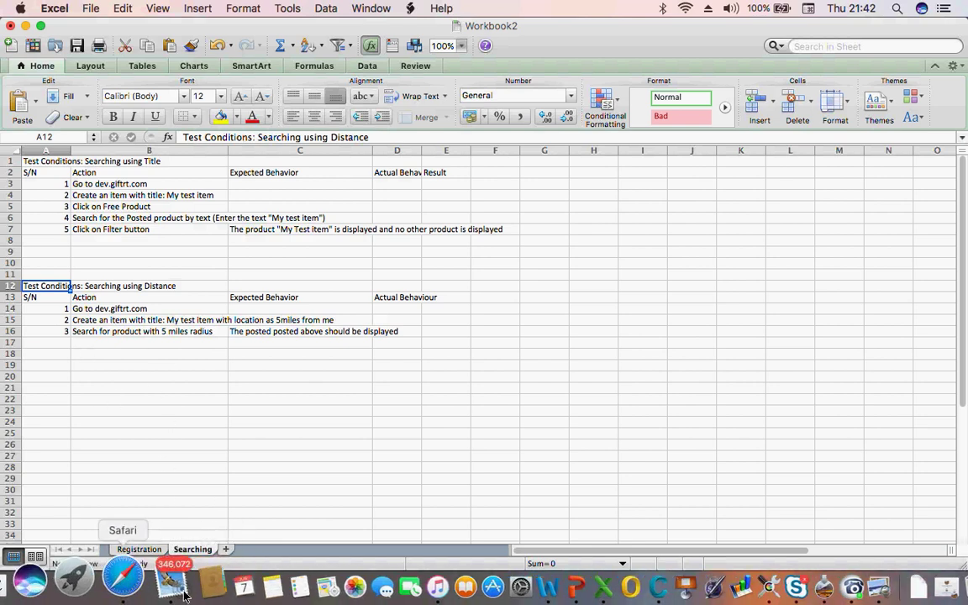
{"action": "left_click", "coordinate": [119, 586]}
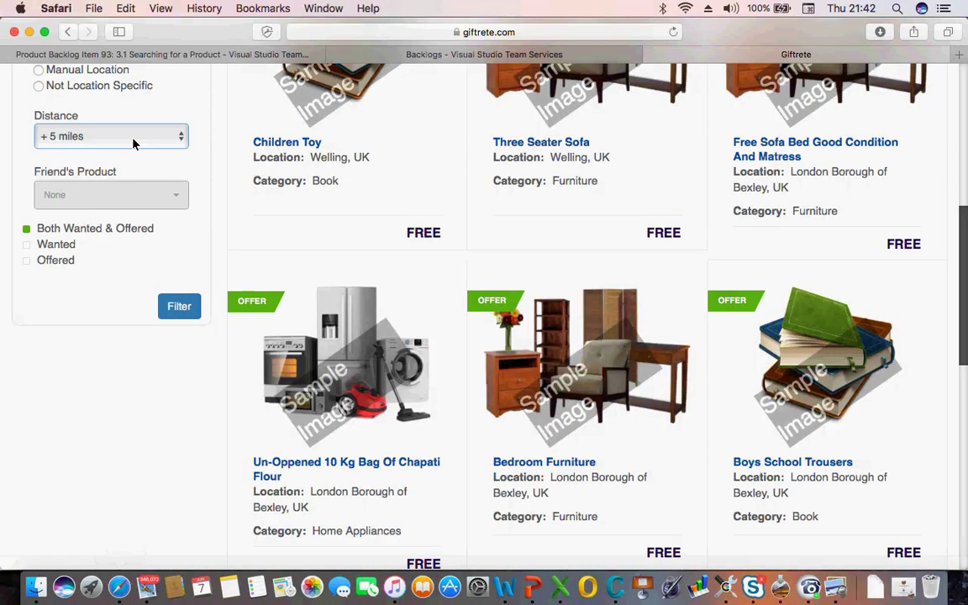
Check the Giftrete Distance dropdown choices, keeping + 5 miles selected
{"action": "left_click", "coordinate": [132, 142]}
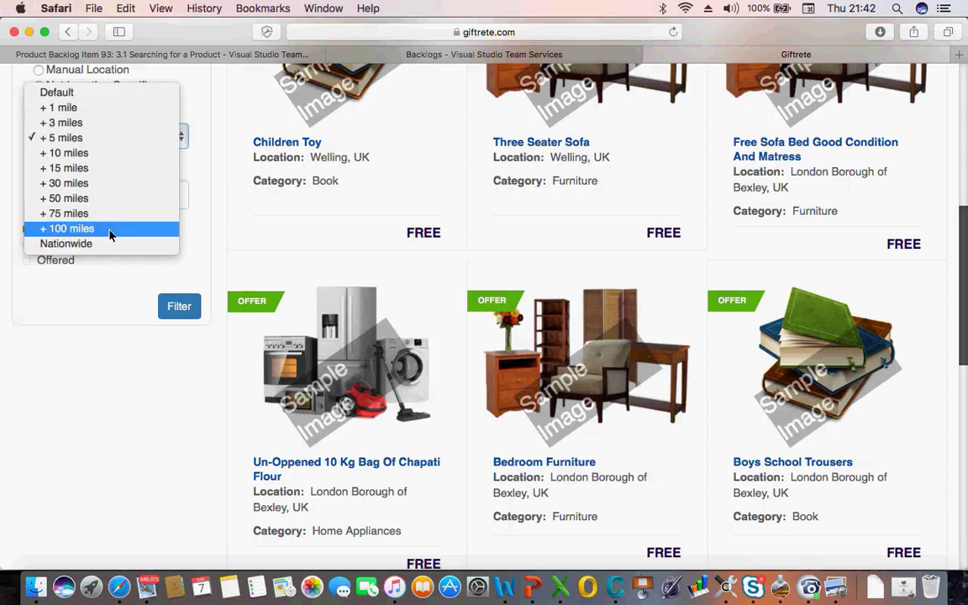
{"action": "left_click", "coordinate": [95, 356]}
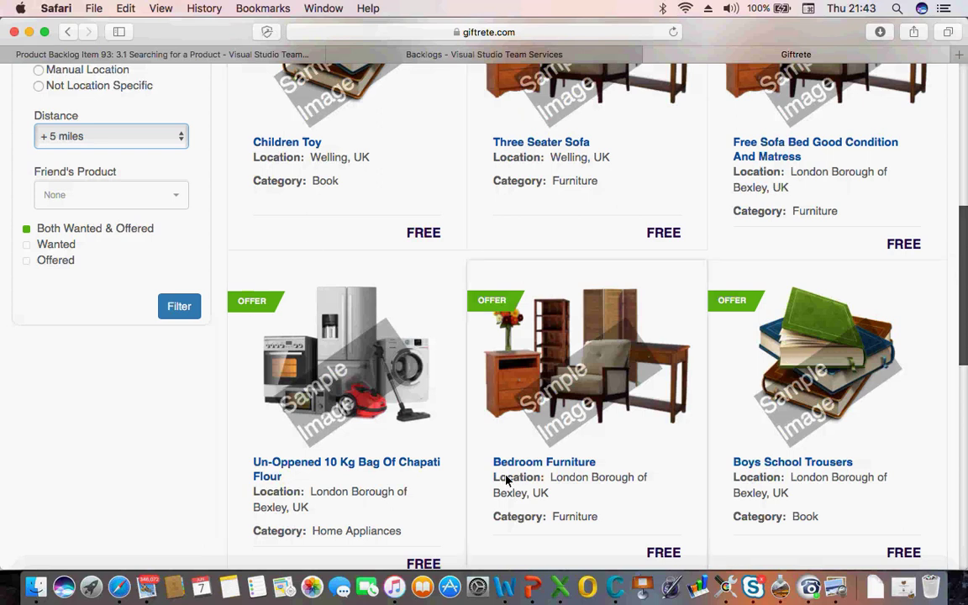
{"action": "left_click", "coordinate": [564, 590]}
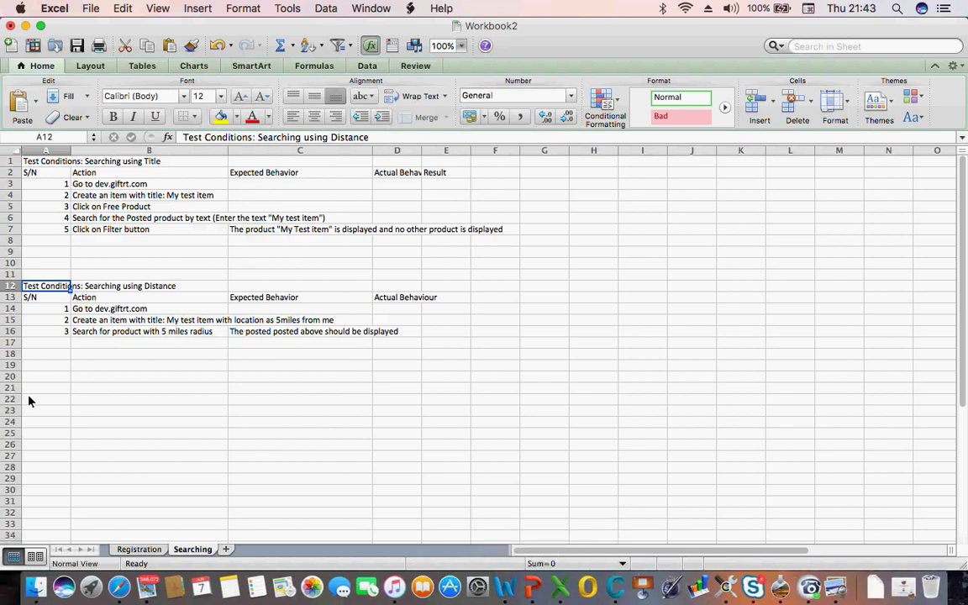
View the Registration sheet, then bring up the Product Backlog Item 93 tab
{"action": "left_click", "coordinate": [141, 548]}
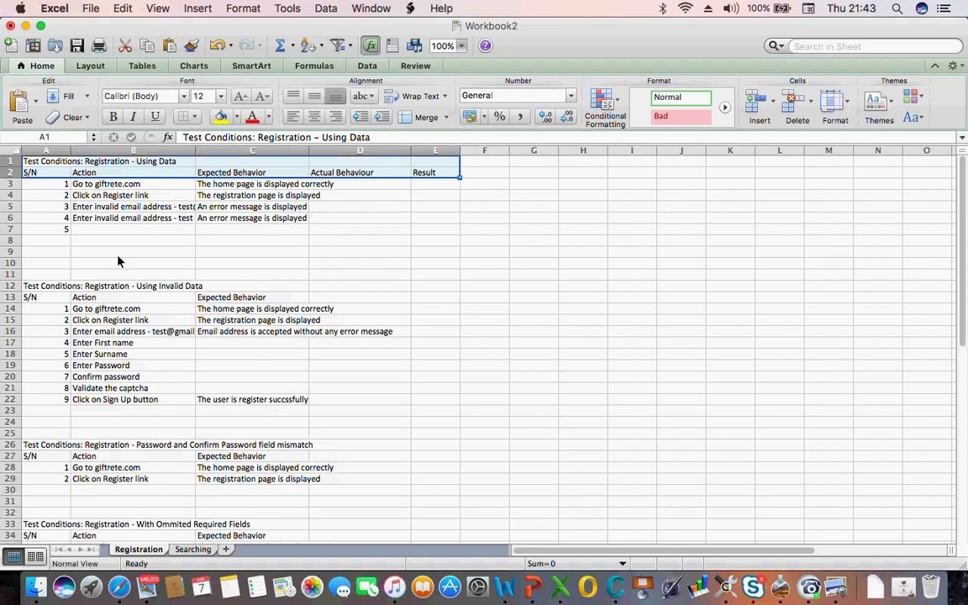
{"action": "left_click", "coordinate": [124, 584]}
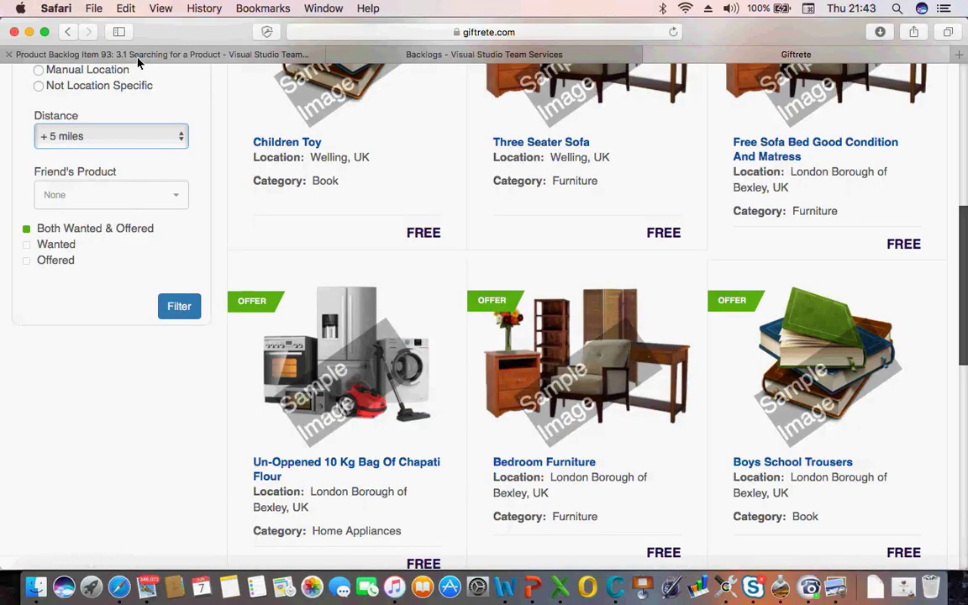
{"action": "left_click", "coordinate": [125, 53]}
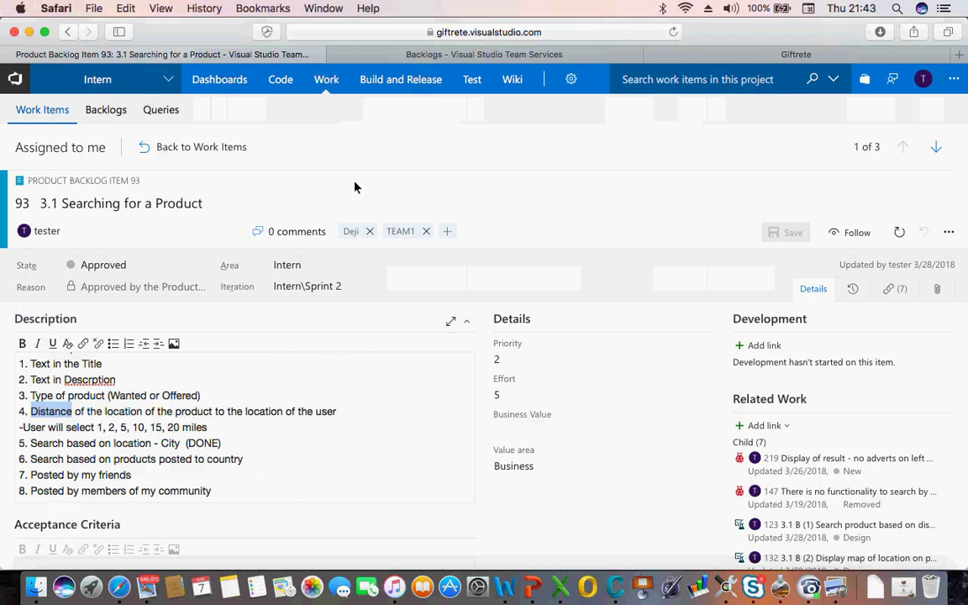
Visit Test Plans, return to work item 93, and start adding a Development link
{"action": "left_click", "coordinate": [472, 79]}
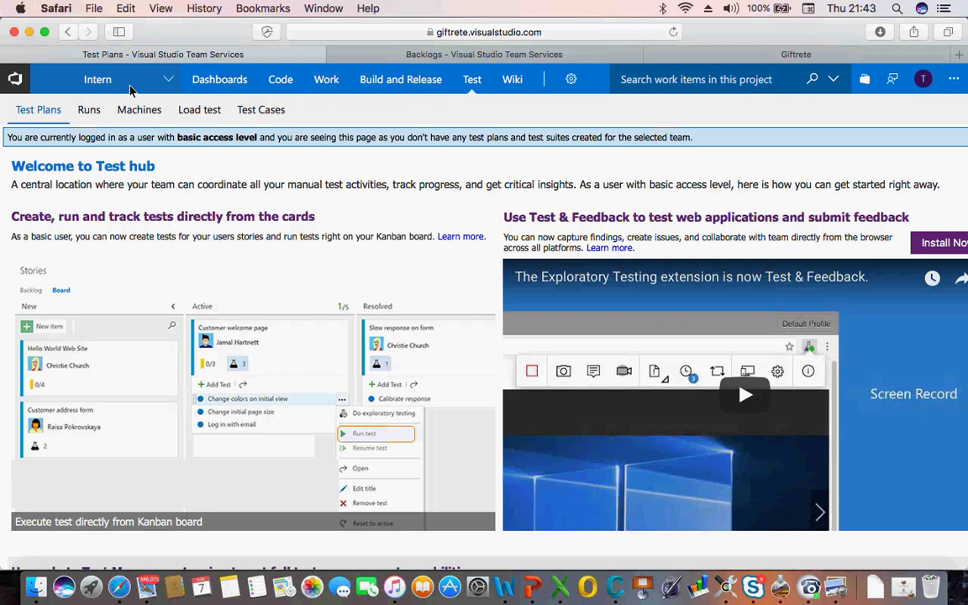
{"action": "left_click", "coordinate": [131, 88]}
{"action": "left_click", "coordinate": [70, 32]}
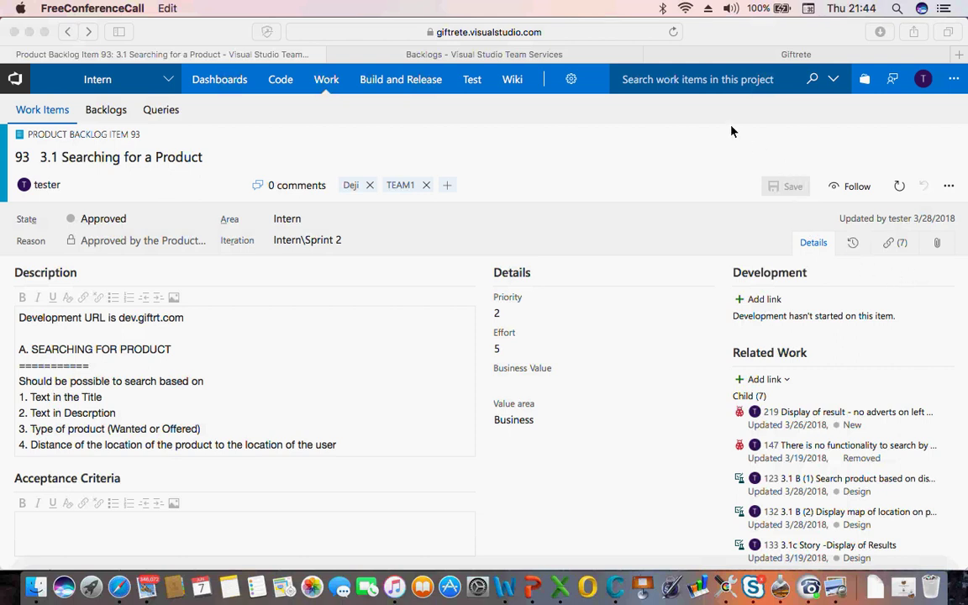
{"action": "left_click", "coordinate": [757, 302]}
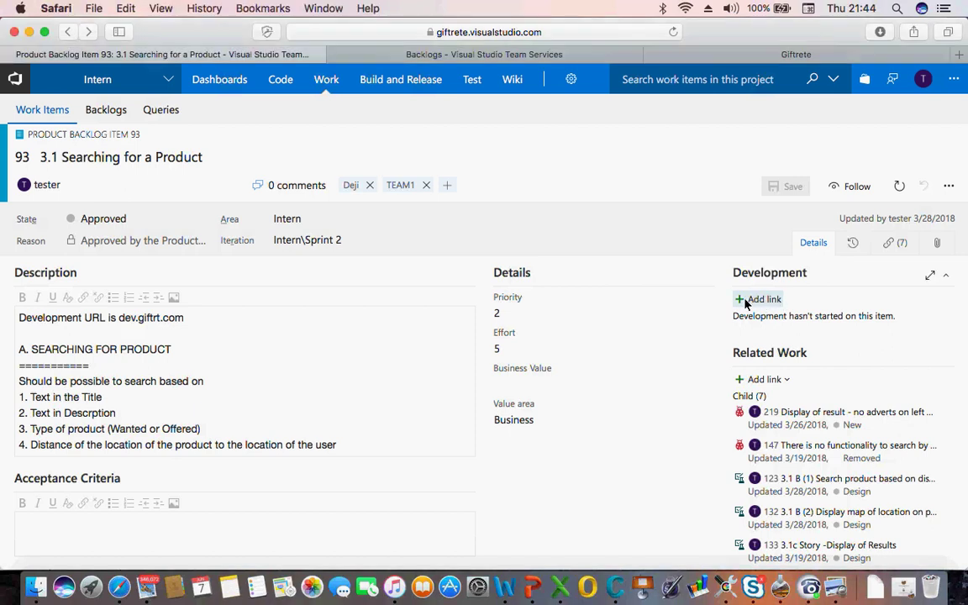
{"action": "left_click", "coordinate": [745, 301]}
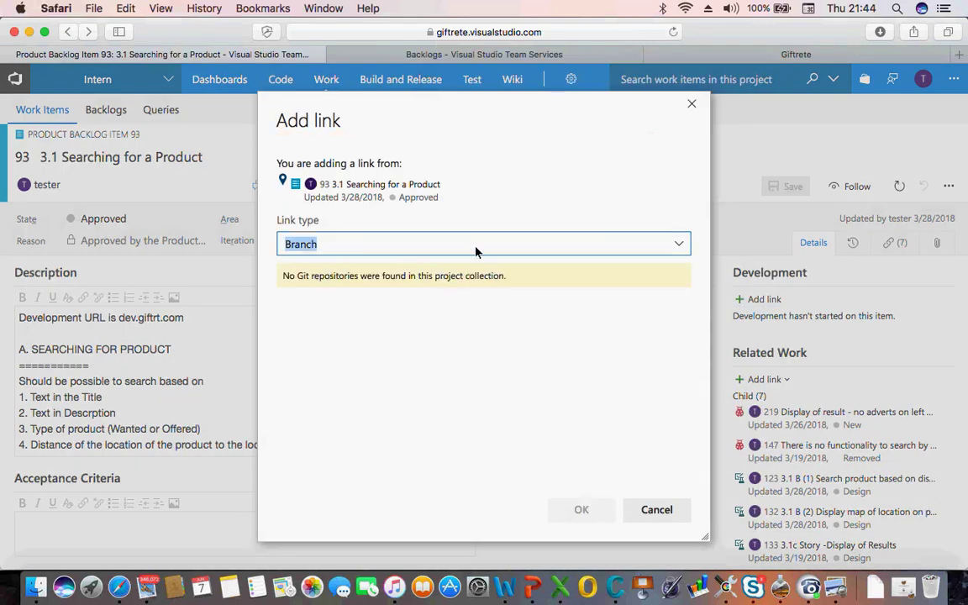
Cancel the branch link and start a new child Test Case via Related Work
{"action": "left_click", "coordinate": [687, 249]}
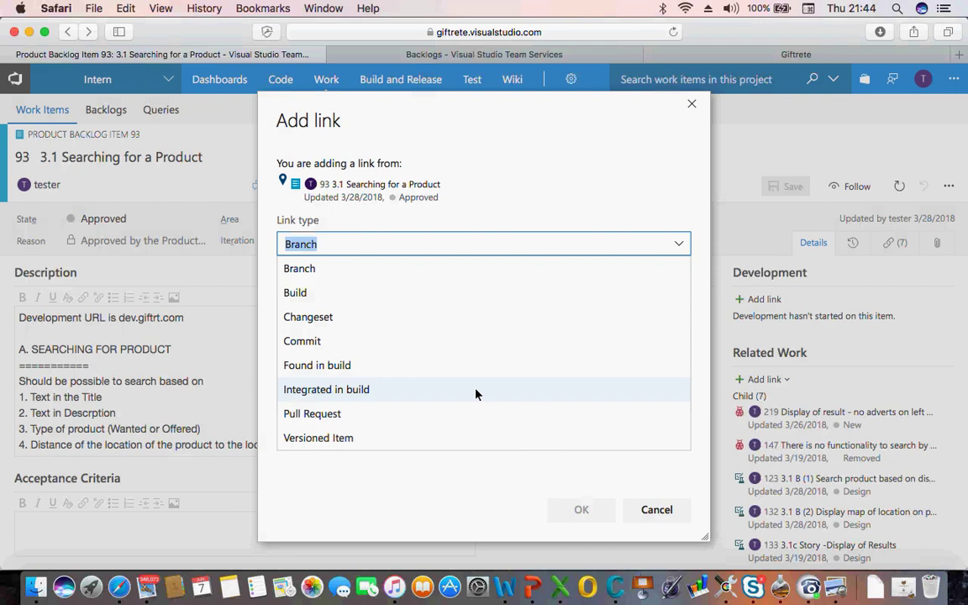
{"action": "left_click", "coordinate": [654, 509]}
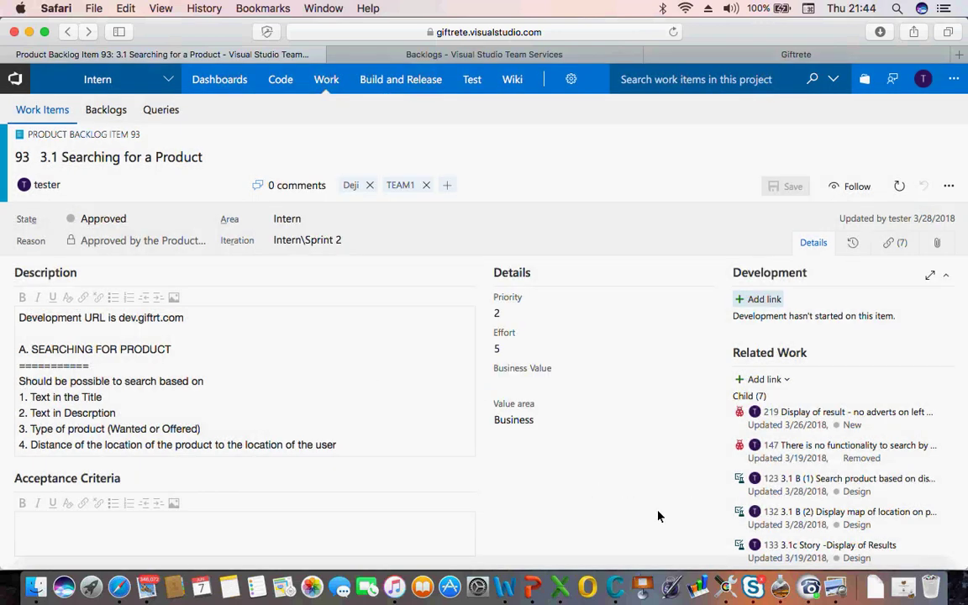
{"action": "scroll", "coordinate": [739, 391], "scroll_direction": "down", "scroll_amount": 2}
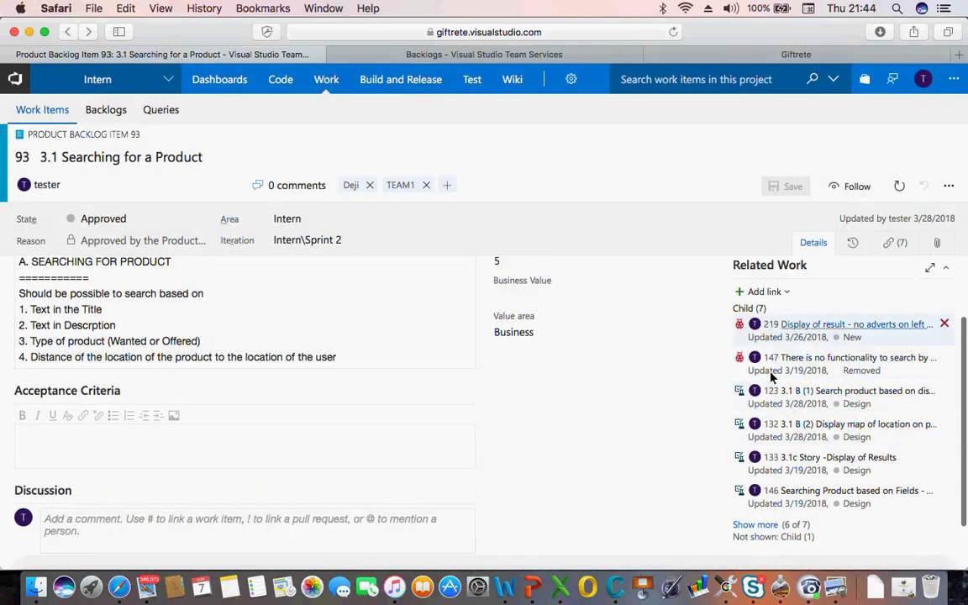
{"action": "left_click", "coordinate": [779, 293]}
{"action": "left_click", "coordinate": [780, 341]}
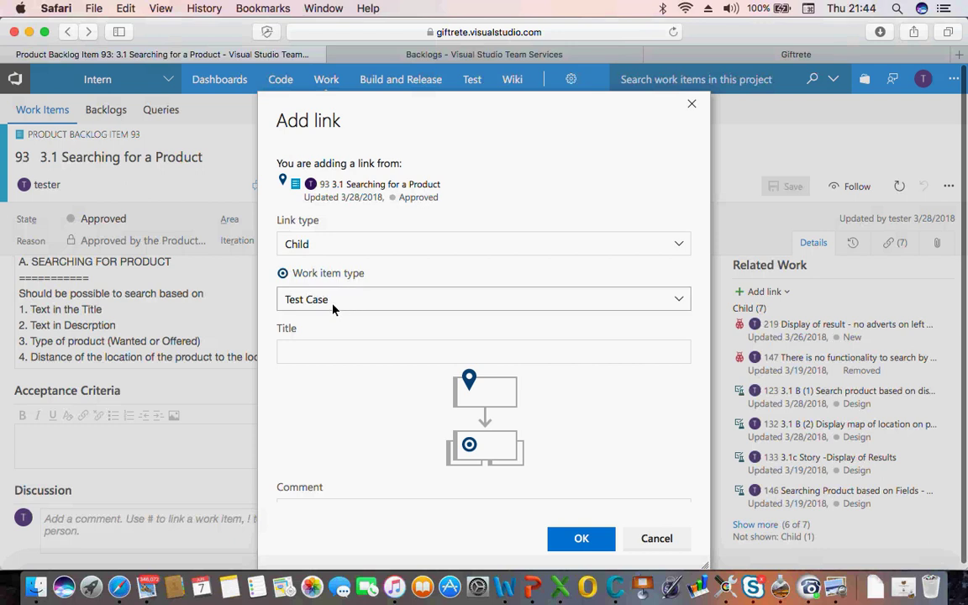
{"action": "left_click", "coordinate": [313, 356]}
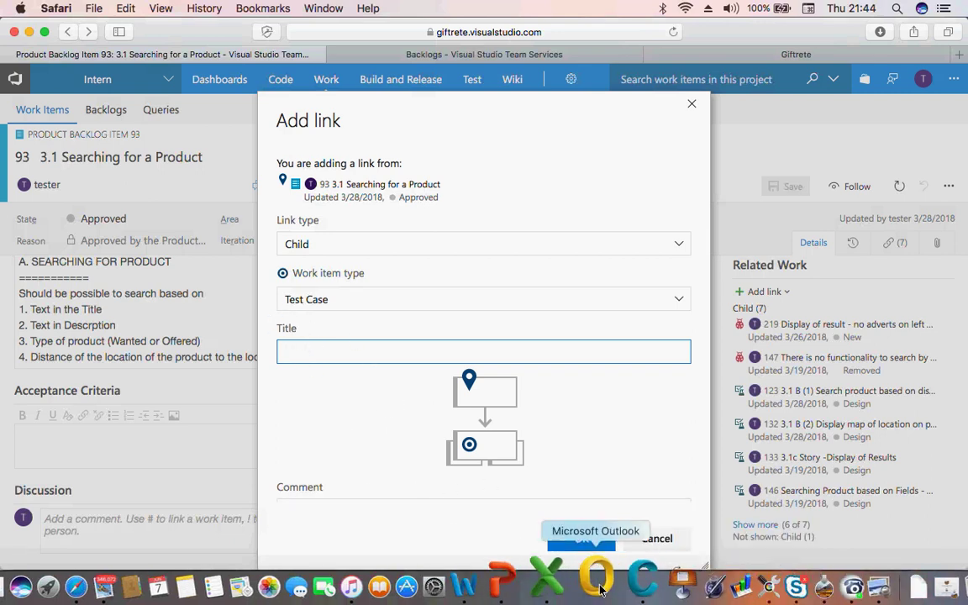
{"action": "left_click", "coordinate": [561, 576]}
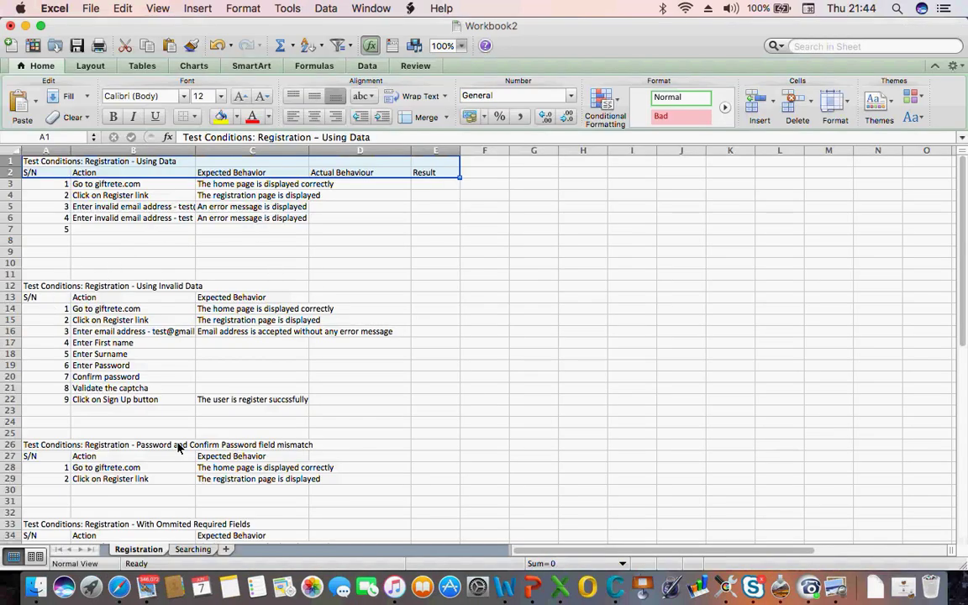
Copy 'Searching using Title' from the Searching sheet's A1 heading
{"action": "left_click", "coordinate": [193, 550]}
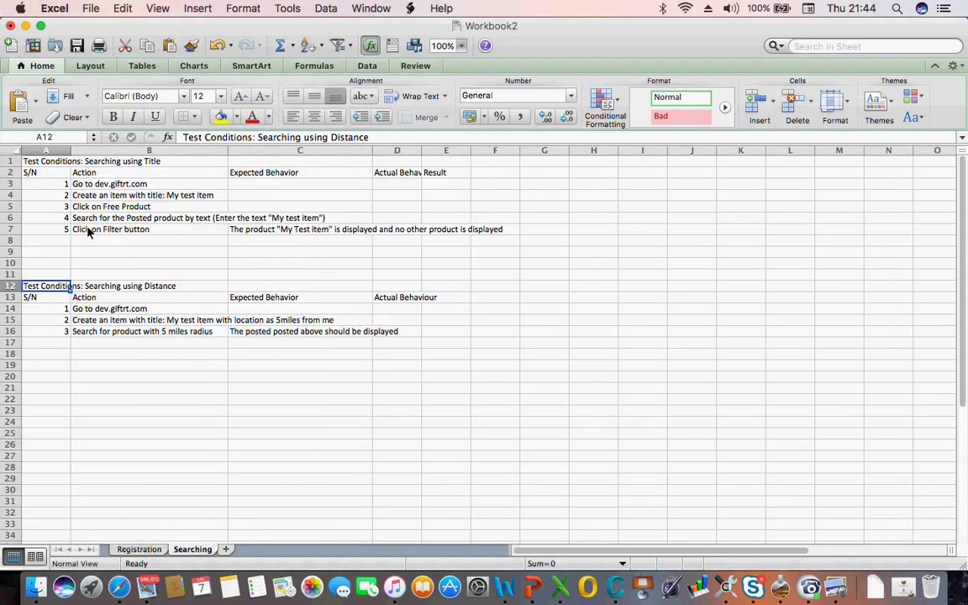
{"action": "left_click", "coordinate": [96, 164]}
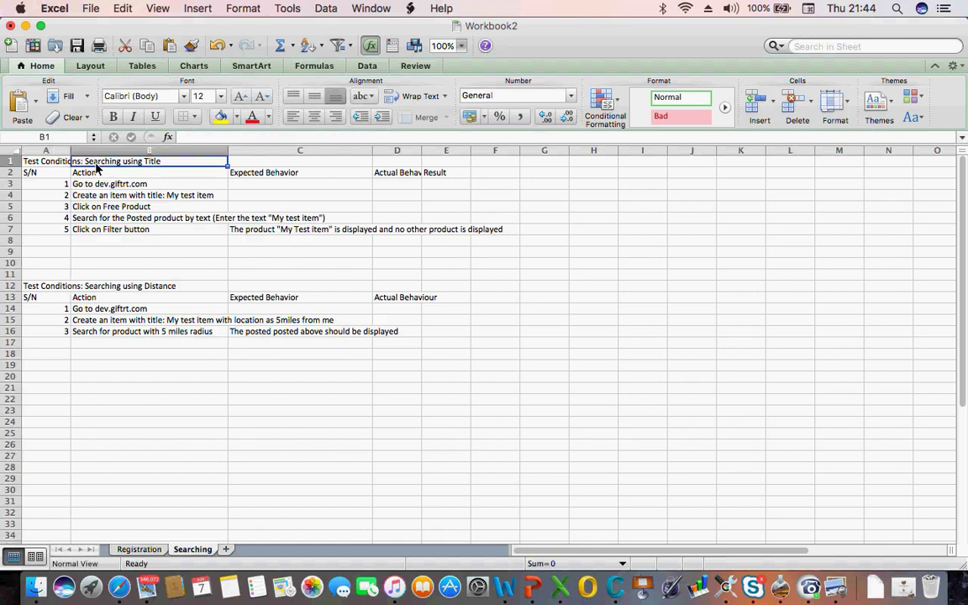
{"action": "left_click", "coordinate": [52, 160]}
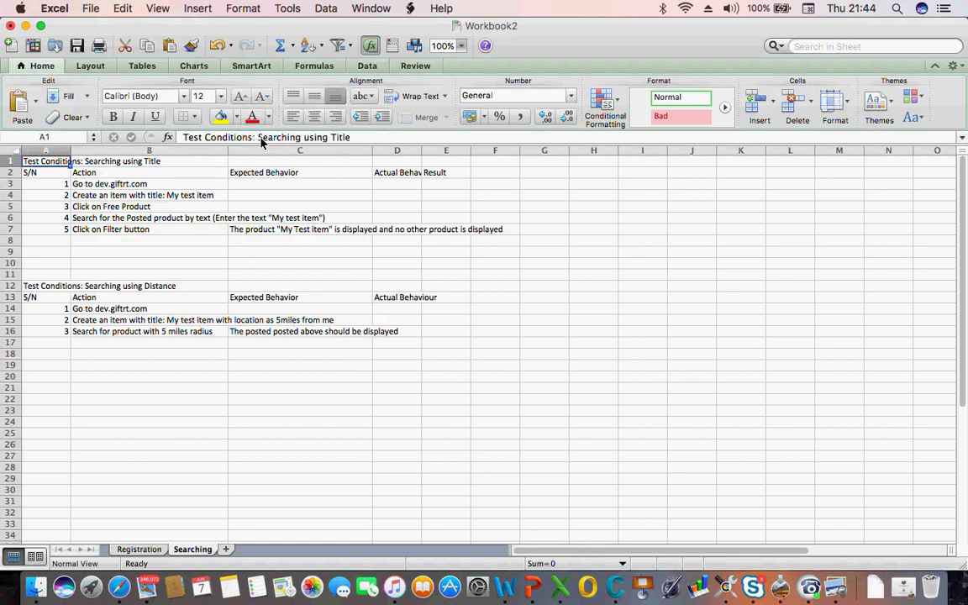
{"action": "left_click_drag", "start_coordinate": [259, 137], "coordinate": [352, 139]}
{"action": "key", "text": "super+c"}
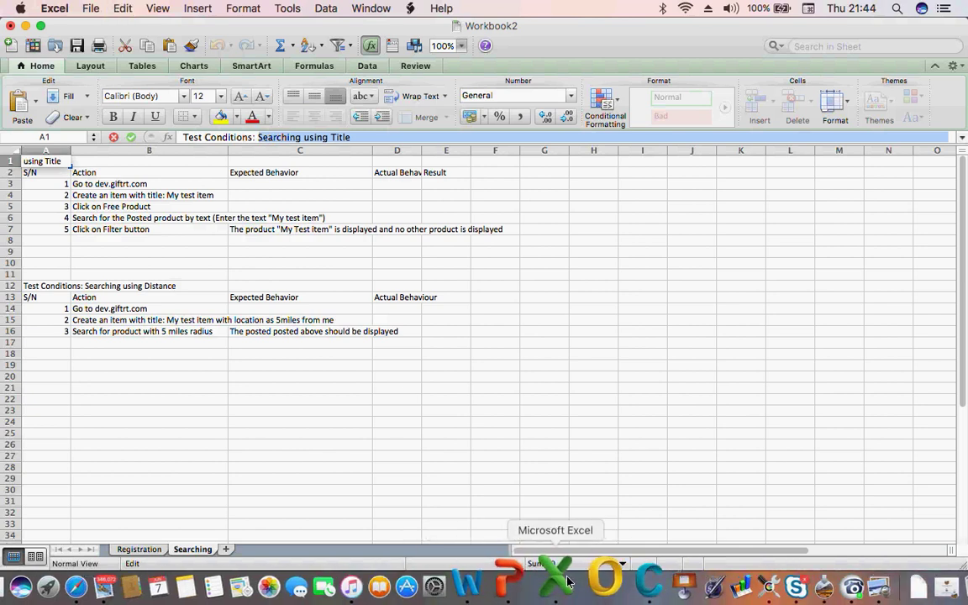
{"action": "left_click", "coordinate": [118, 563]}
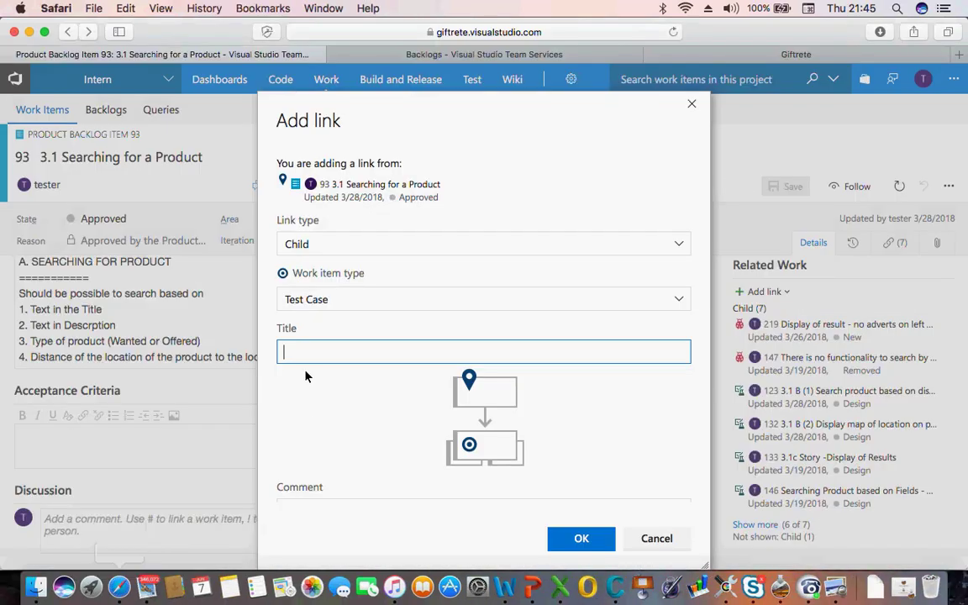
Paste 'Searching using Title' as the test case title and confirm the child link
{"action": "key", "text": "super+v"}
{"action": "scroll", "coordinate": [433, 433], "scroll_direction": "down", "scroll_amount": 1}
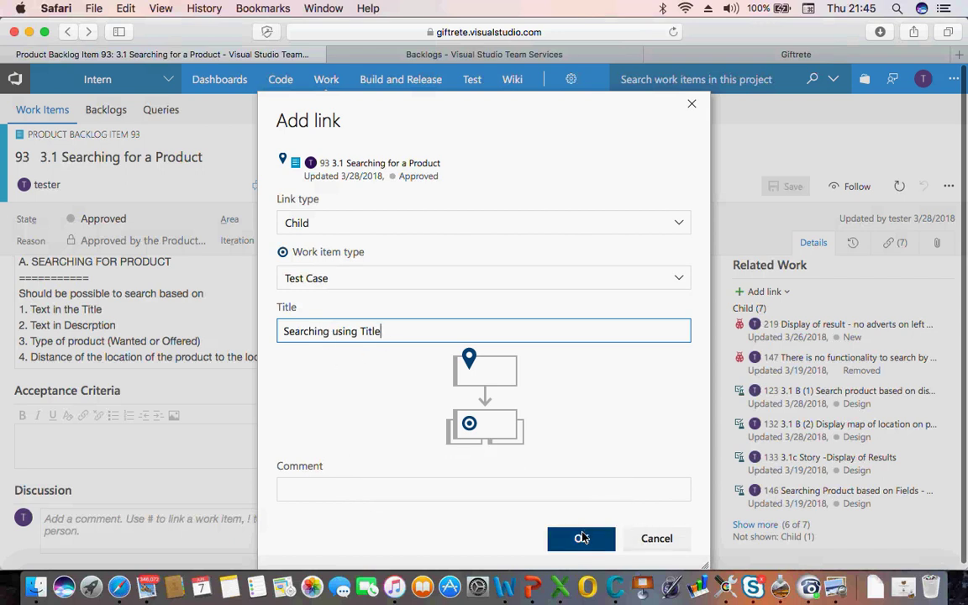
{"action": "left_click", "coordinate": [581, 537]}
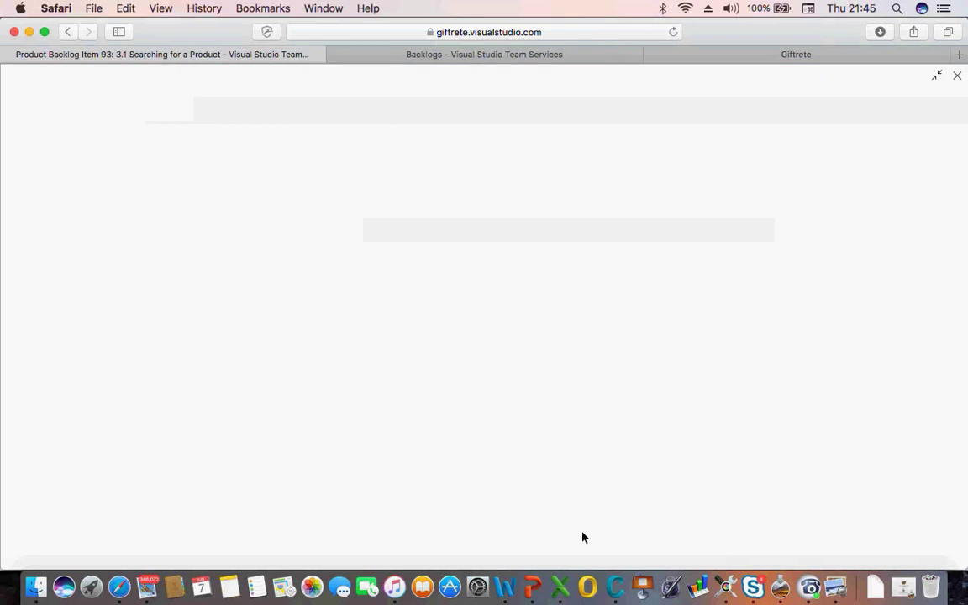
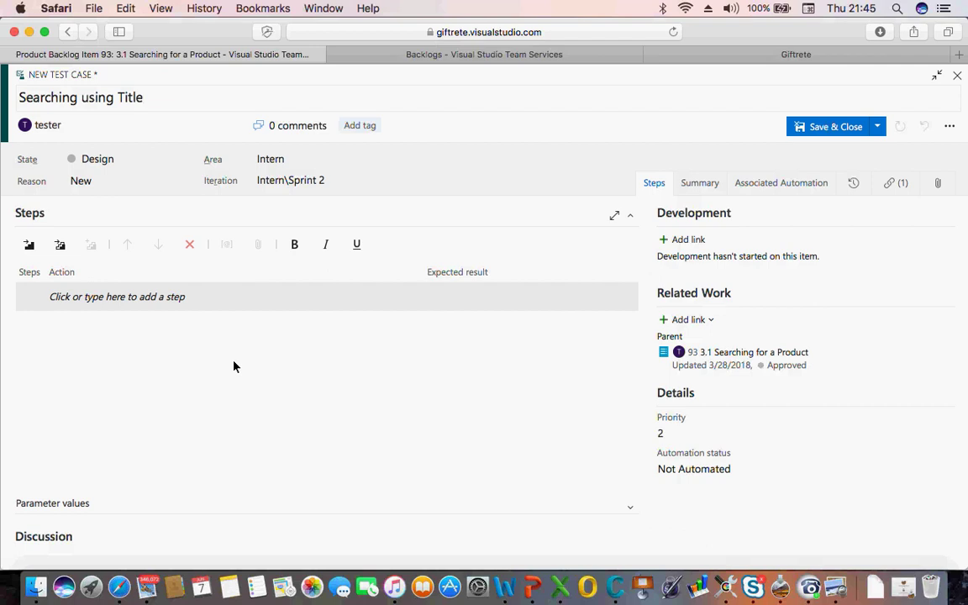
Add an empty step 1 to the 'Searching using Title' test case
{"action": "left_click", "coordinate": [93, 301]}
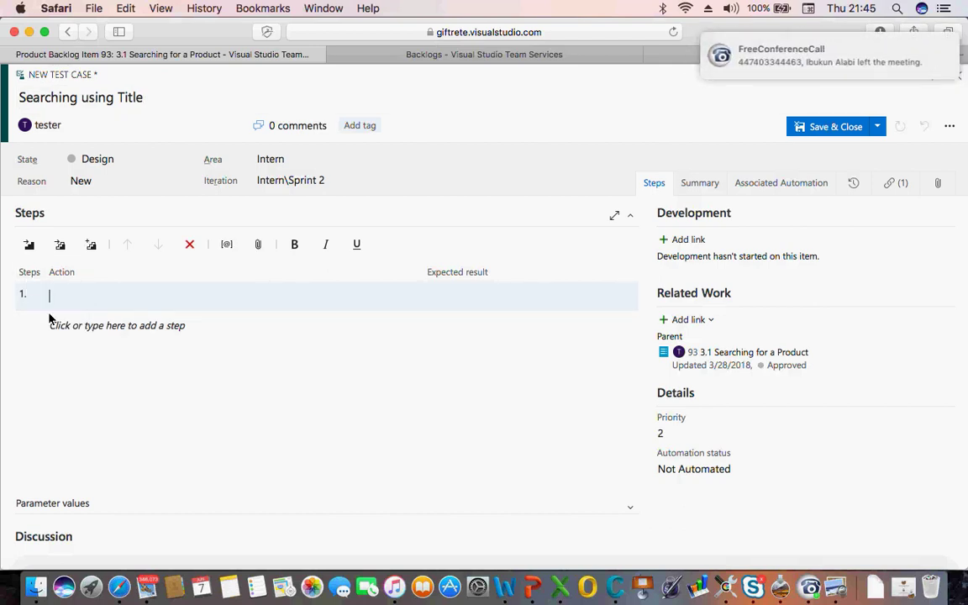
In the test conditions workbook, change the S/N header cell to 'Steps'
{"action": "left_click", "coordinate": [559, 585]}
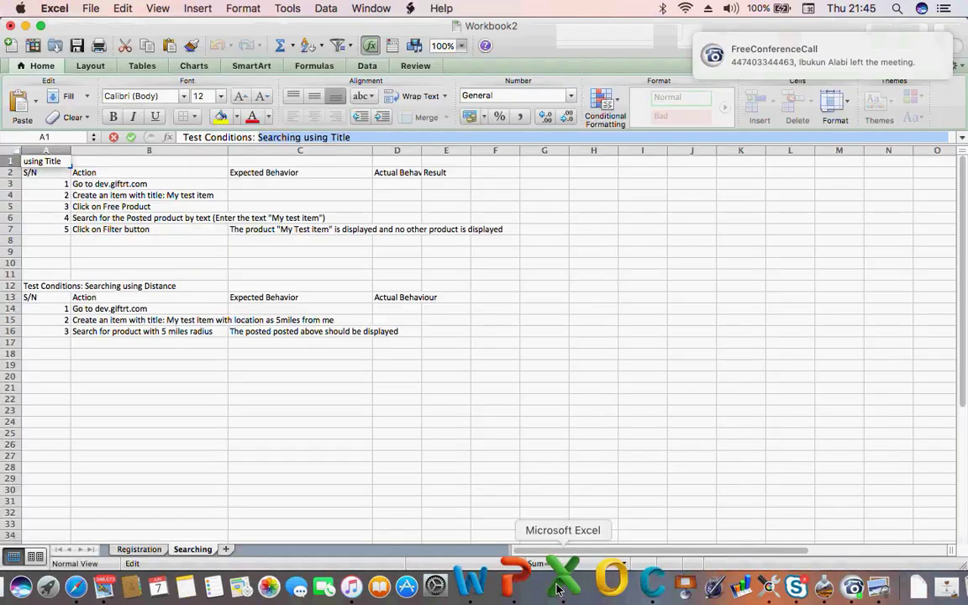
{"action": "left_click", "coordinate": [43, 177]}
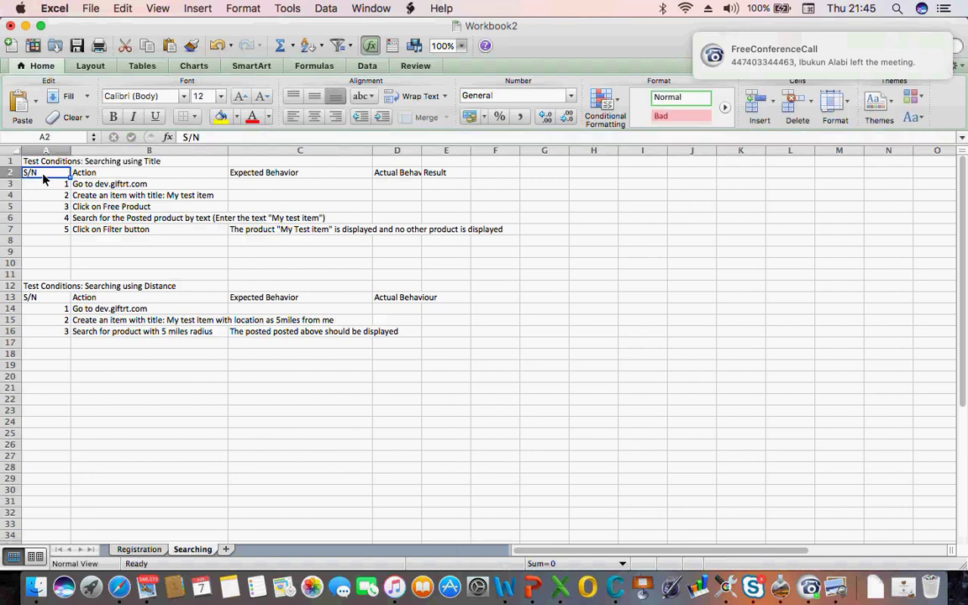
{"action": "left_click", "coordinate": [207, 139]}
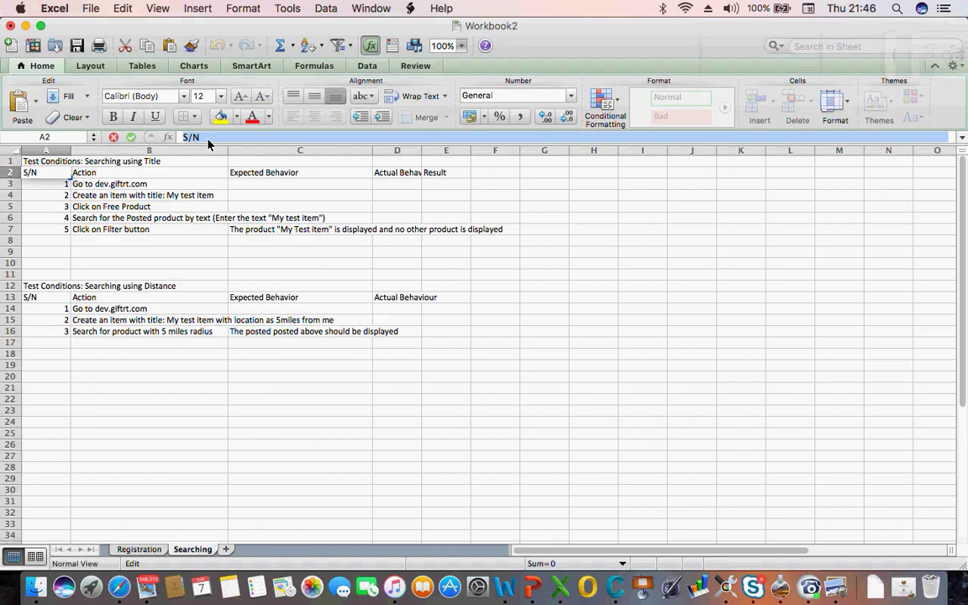
{"action": "type", "text": "Ste"}
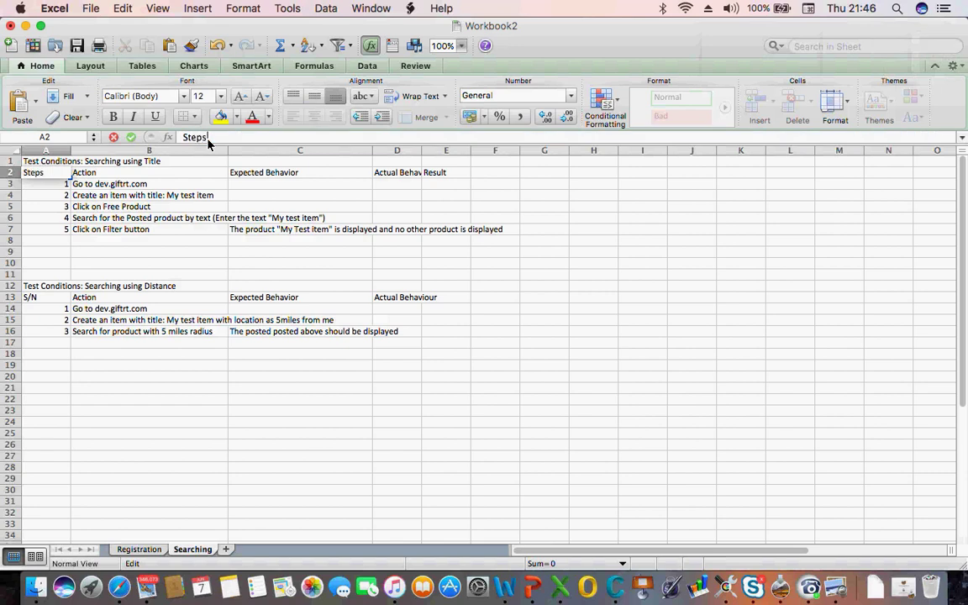
{"action": "type", "text": "ps"}
{"action": "left_click", "coordinate": [40, 233]}
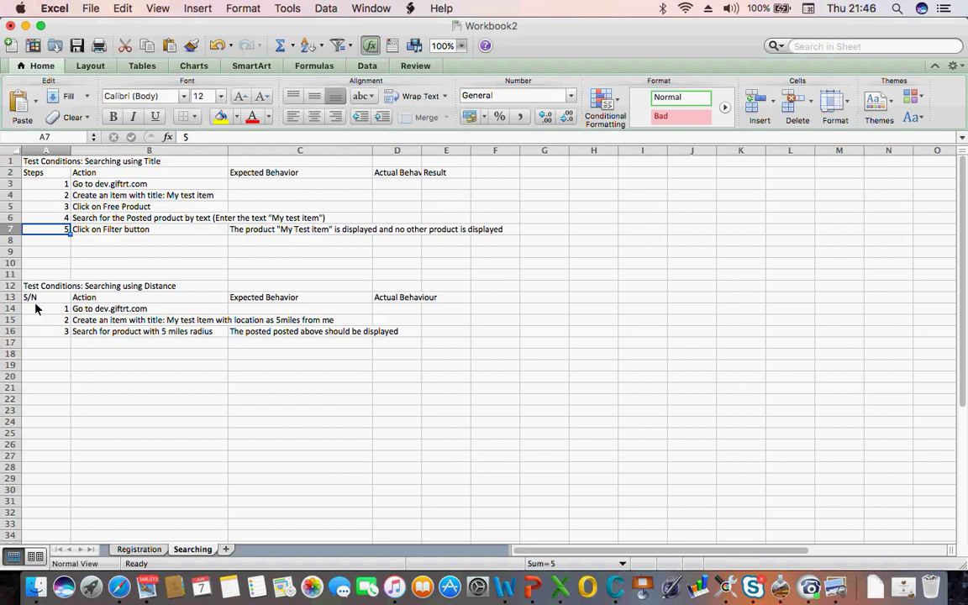
Correct the header to 'Step No' and return to the test case in Safari
{"action": "left_click", "coordinate": [50, 174]}
{"action": "left_click", "coordinate": [243, 140]}
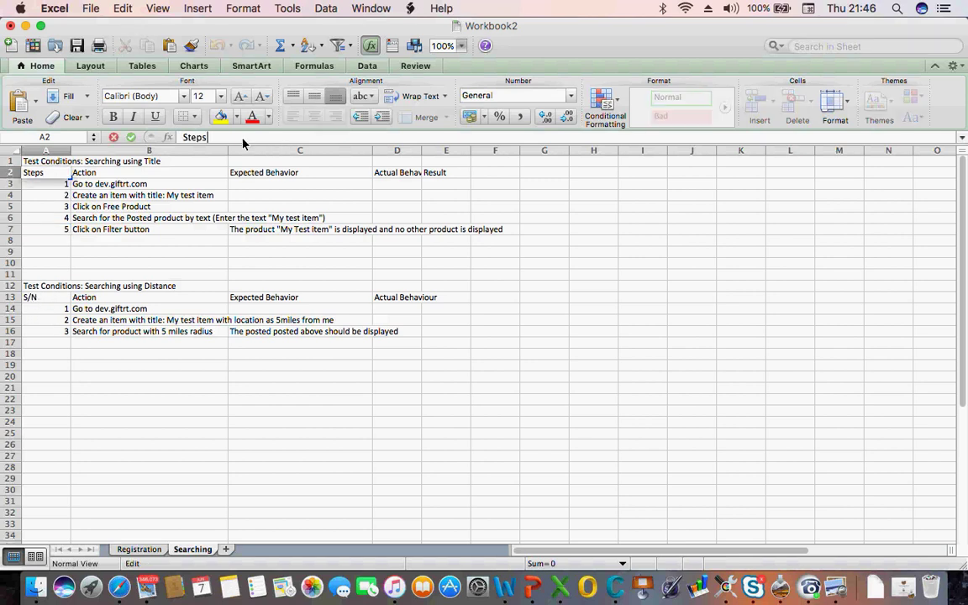
{"action": "key", "text": "BackSpace"}
{"action": "type", "text": "No"}
{"action": "key", "text": "Return"}
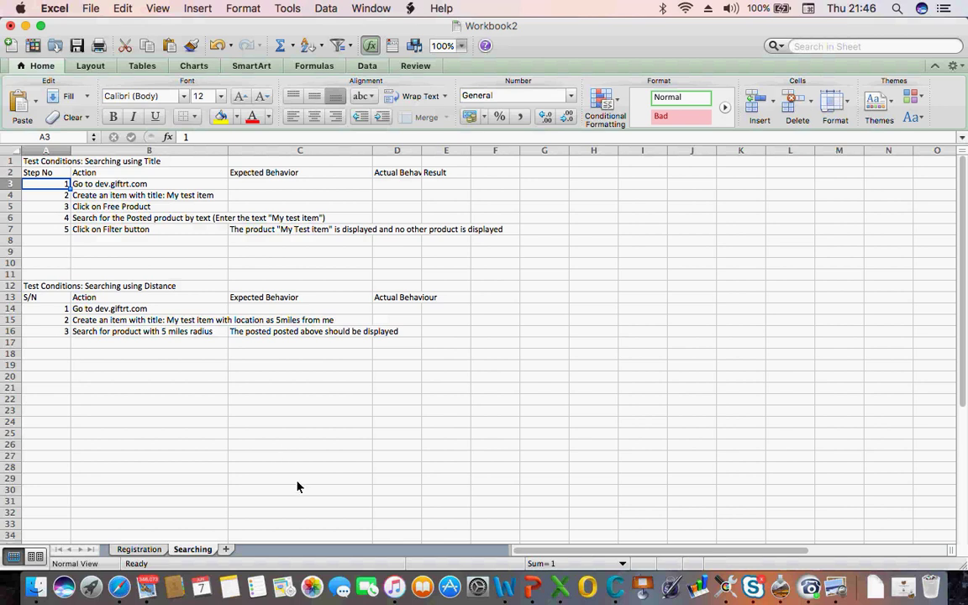
{"action": "left_click", "coordinate": [121, 576]}
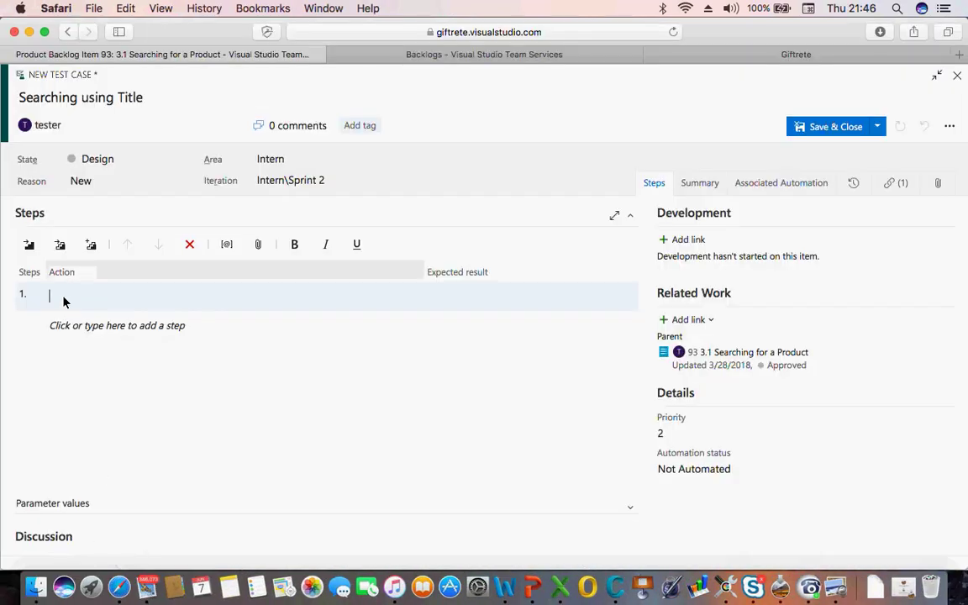
Copy the action 'Go to dev.giftrt.com' from cell B3, undoing an accidental paste there
{"action": "left_click", "coordinate": [561, 588]}
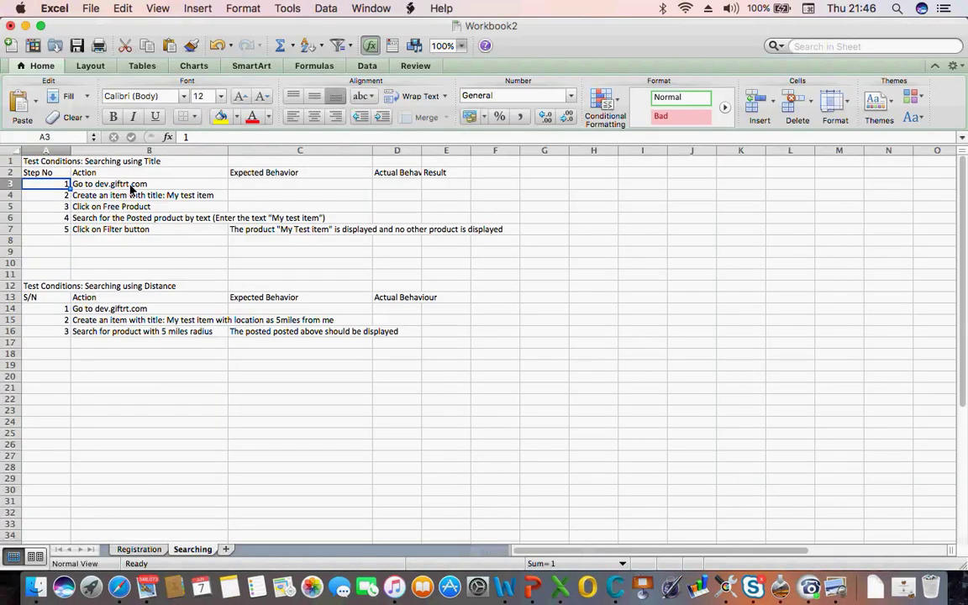
{"action": "left_click", "coordinate": [121, 184]}
{"action": "type", "text": "Searching using Title"}
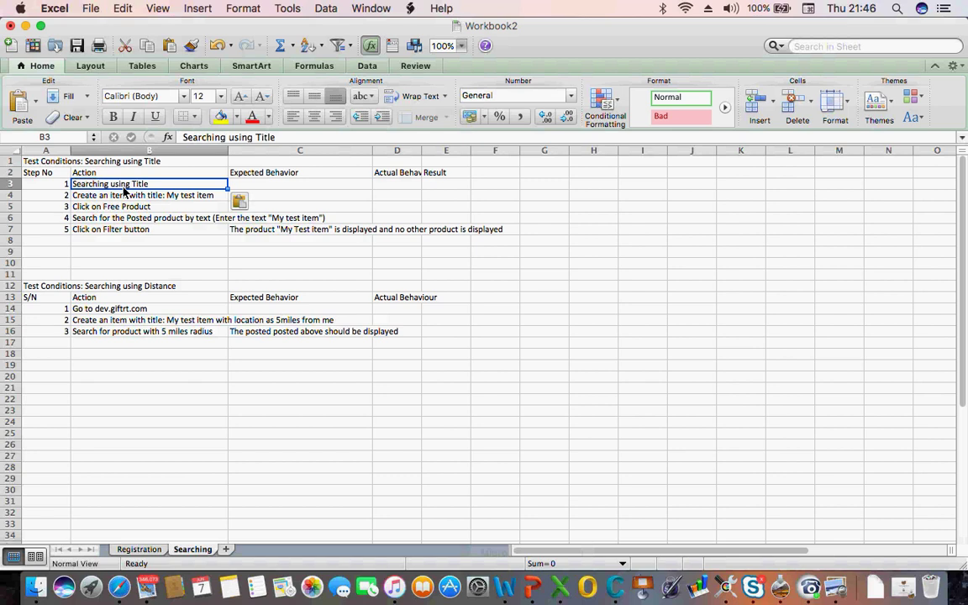
{"action": "key", "text": "super+z"}
{"action": "key", "text": "super+c"}
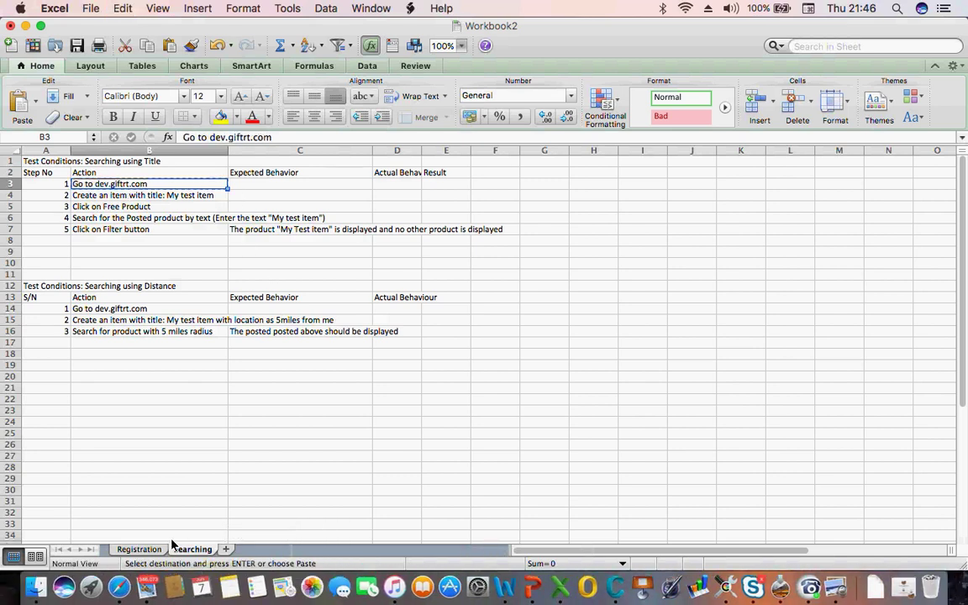
{"action": "left_click", "coordinate": [122, 585]}
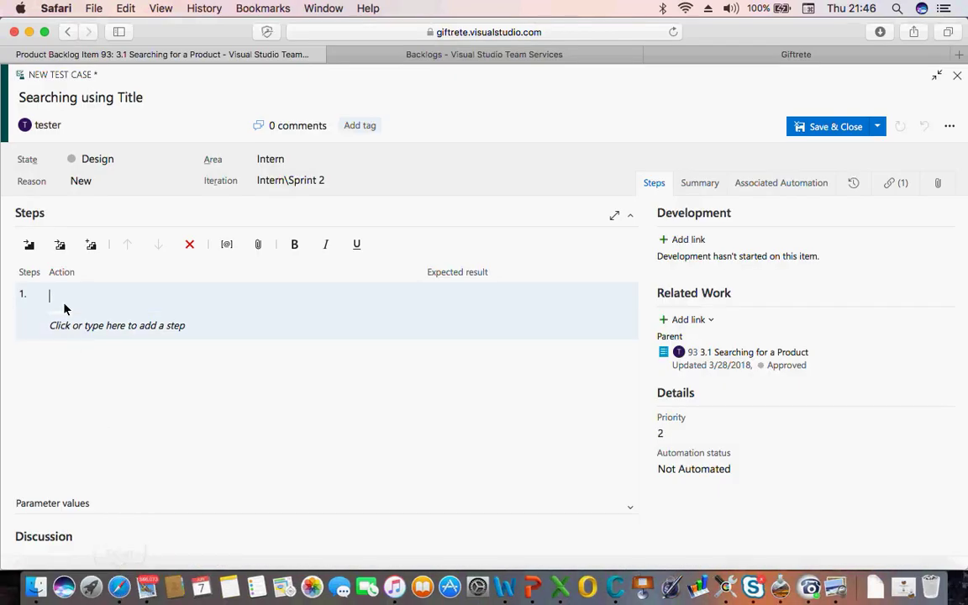
Fill step 1 with 'Go to dev.giftrt.com', expecting 'The page is displayed successfully', adding step 2
{"action": "key", "text": "super+v"}
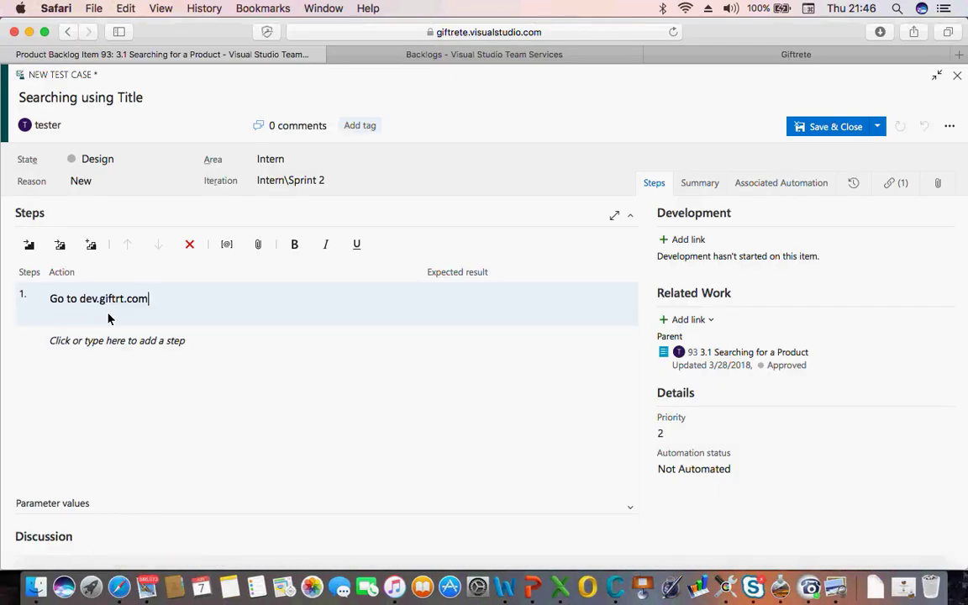
{"action": "left_click", "coordinate": [436, 301]}
{"action": "left_click", "coordinate": [307, 383]}
{"action": "type", "text": "The page is display"}
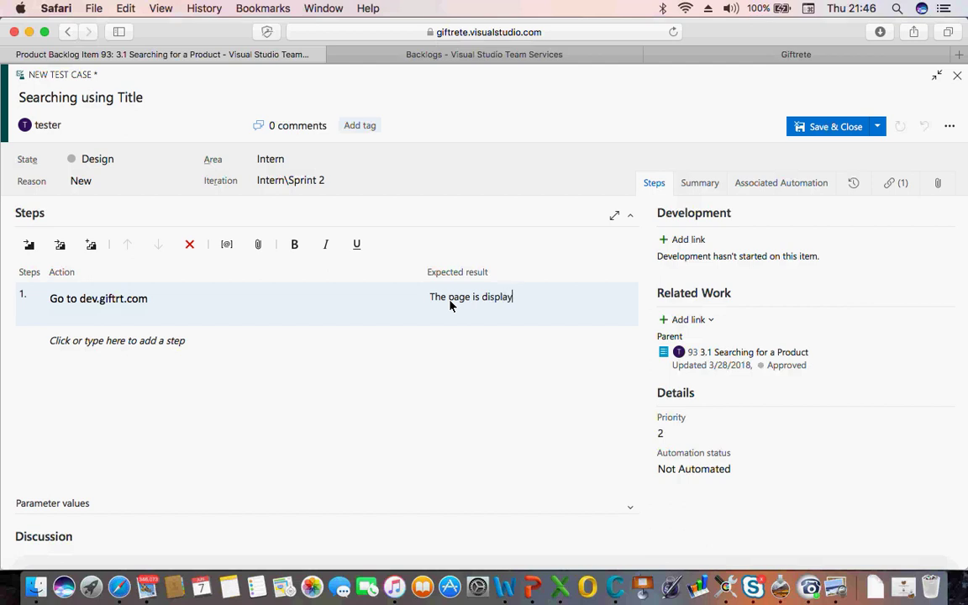
{"action": "type", "text": "ed successfully"}
{"action": "key", "text": "Tab"}
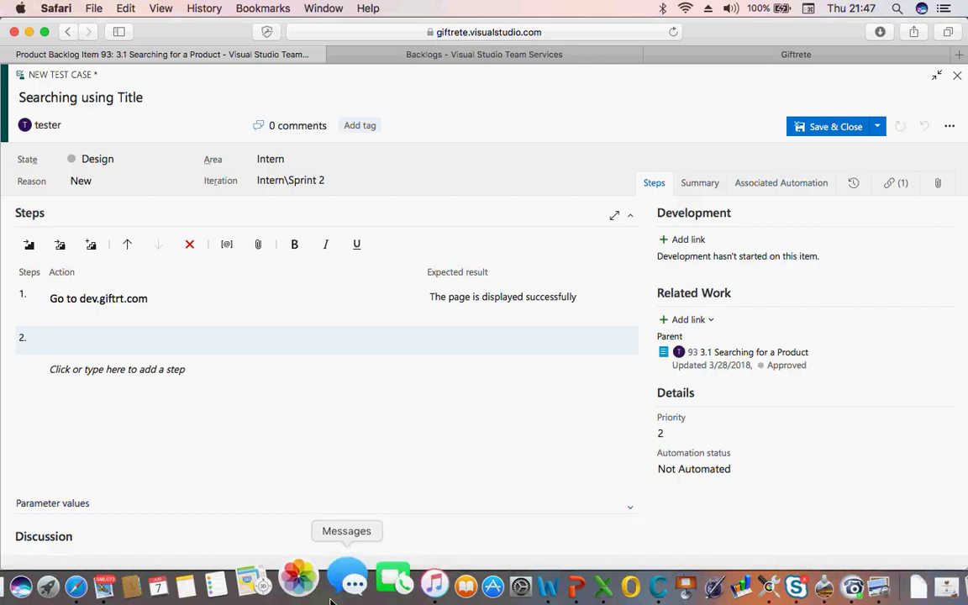
Copy step 2's action 'Create an item with title: My test item' from cell B4
{"action": "left_click", "coordinate": [560, 586]}
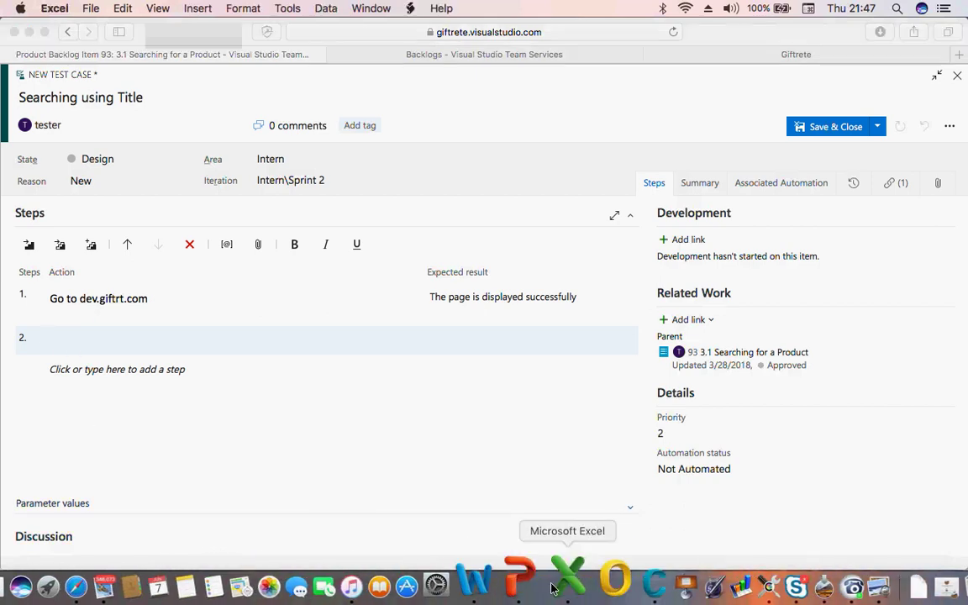
{"action": "left_click", "coordinate": [116, 195]}
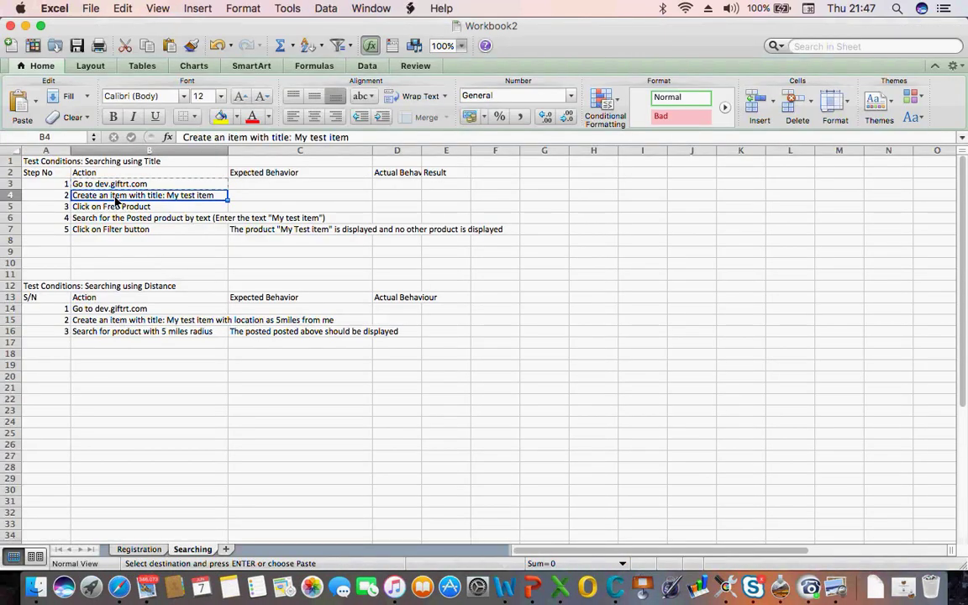
{"action": "key", "text": "super+c"}
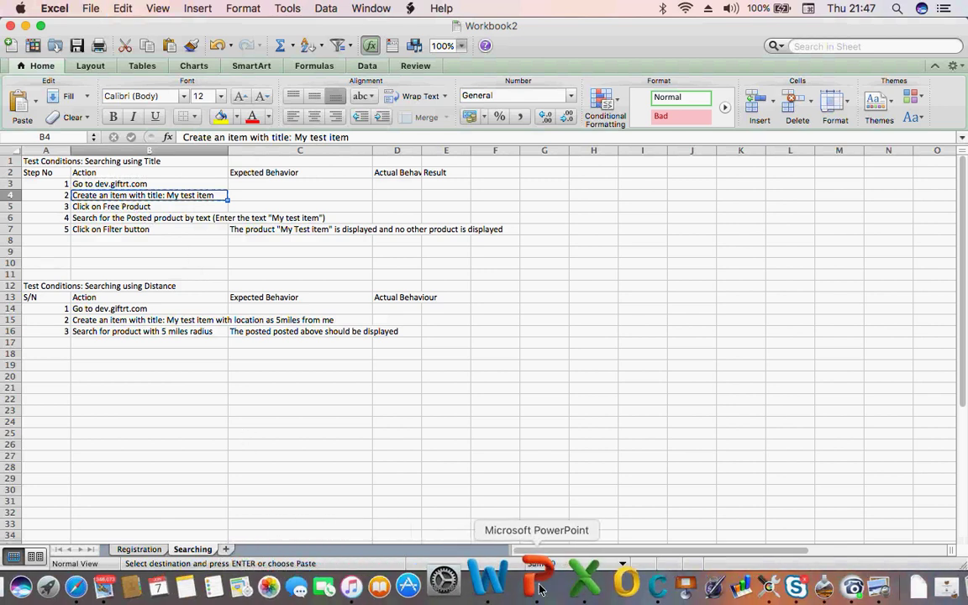
Paste 'Create an item with title: My test item' as step 2's action and add an empty step 3
{"action": "left_click", "coordinate": [117, 587]}
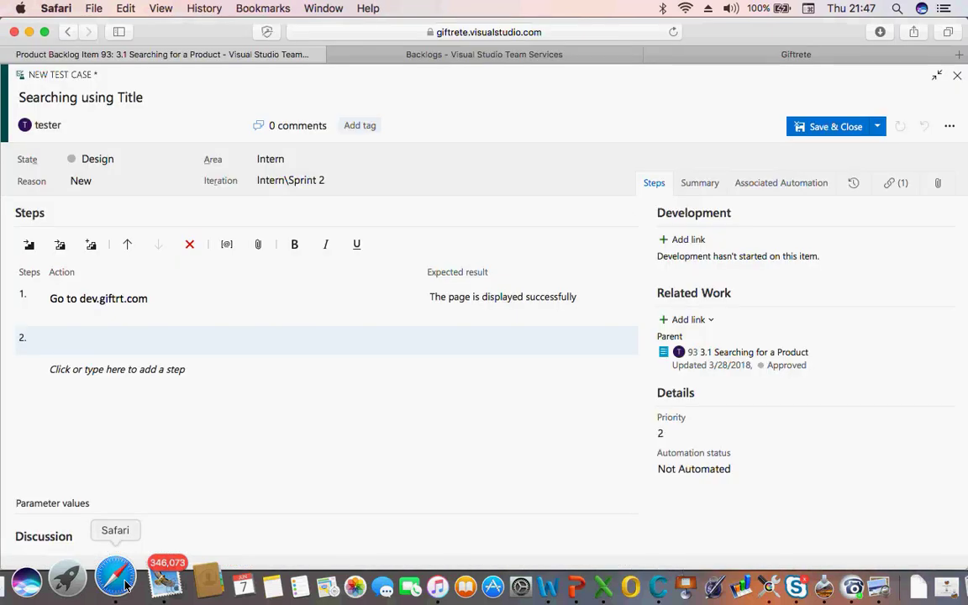
{"action": "key", "text": "super+v"}
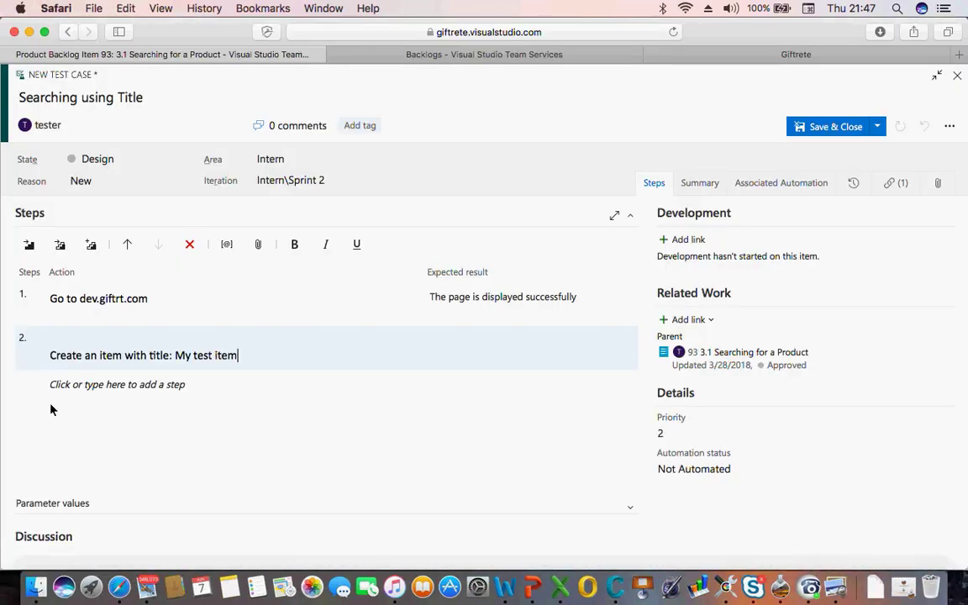
{"action": "left_click", "coordinate": [69, 339]}
{"action": "key", "text": "Tab"}
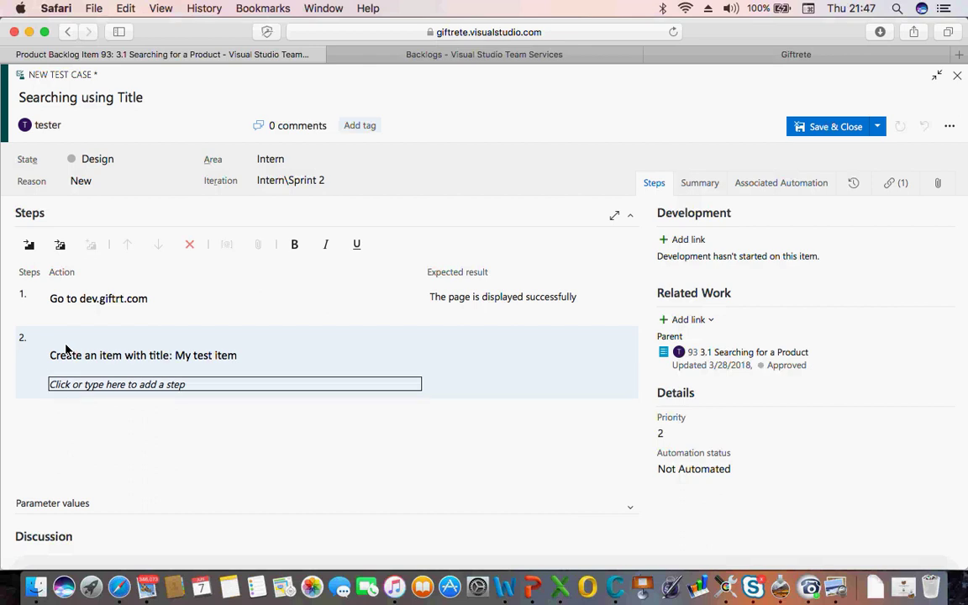
{"action": "left_click", "coordinate": [66, 349]}
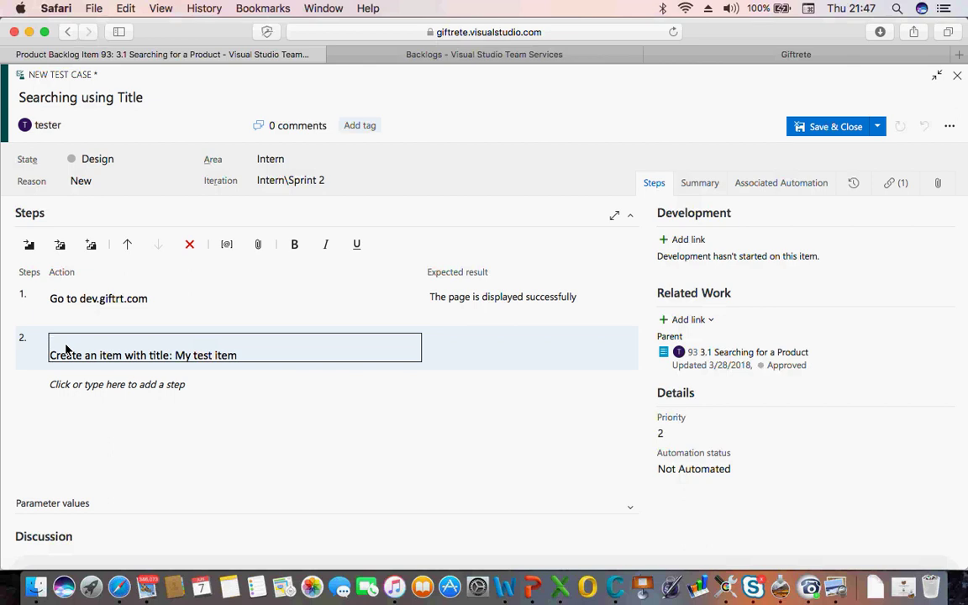
{"action": "key", "text": "shift+Up"}
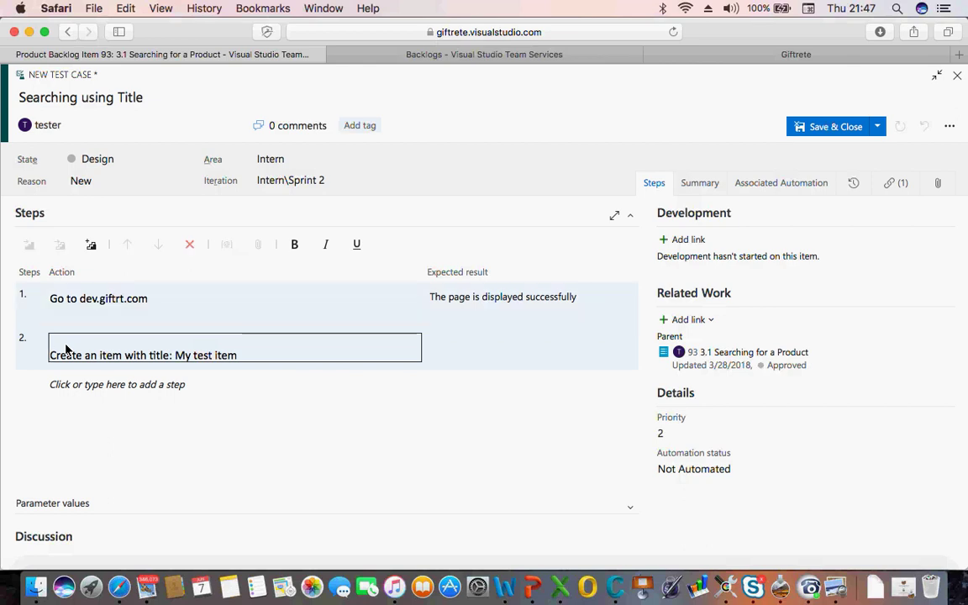
{"action": "left_click", "coordinate": [94, 384]}
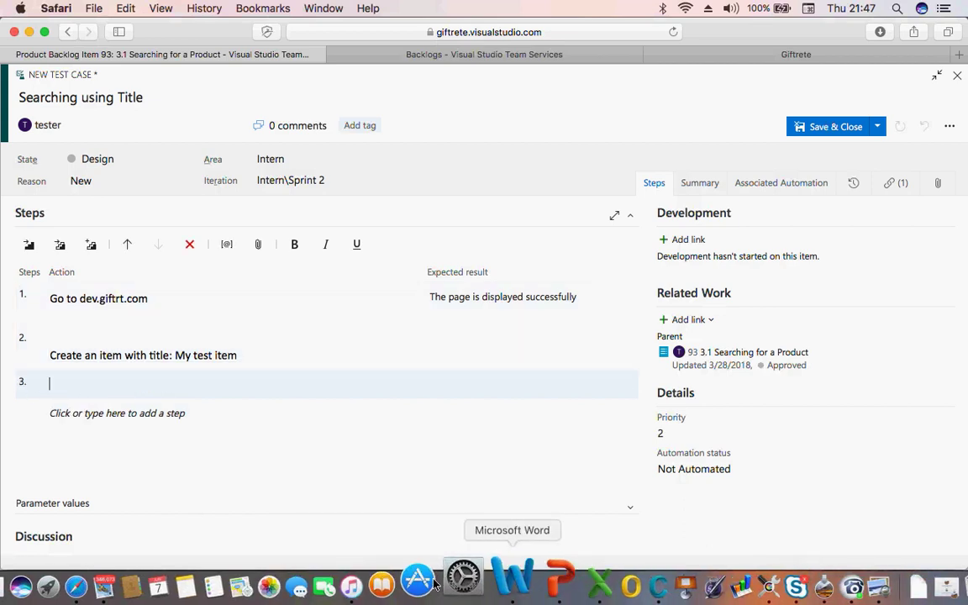
{"action": "left_click", "coordinate": [561, 580]}
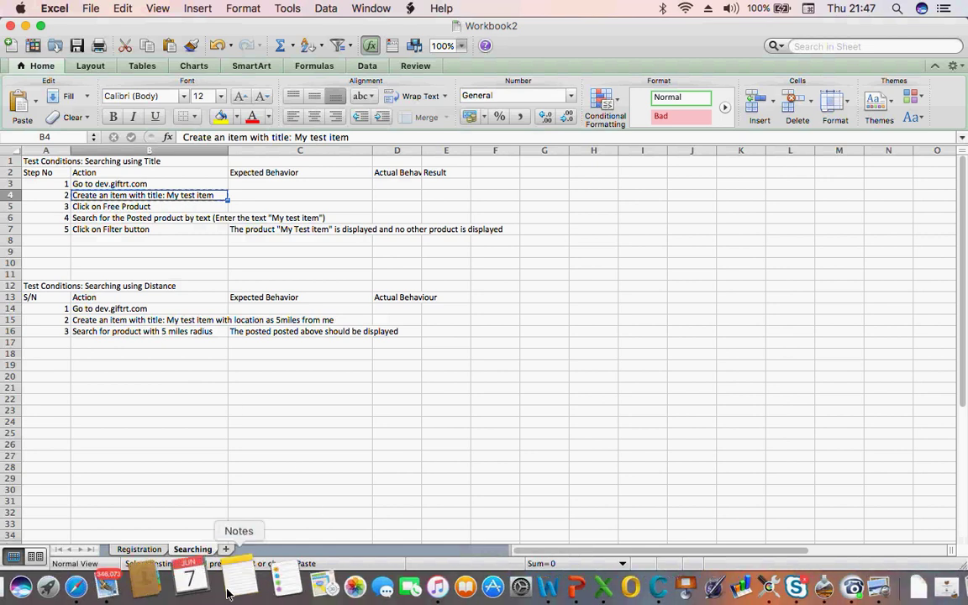
{"action": "left_click", "coordinate": [112, 589]}
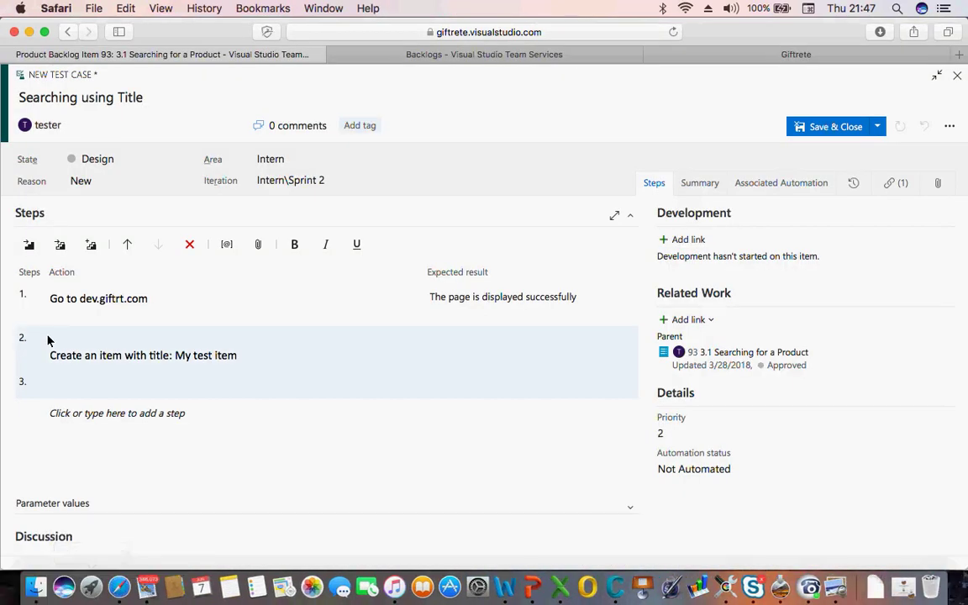
Enter actions 'Click on free product link', 'Enter "The title of my item"', 'Click on filter button' as steps 3–5
{"action": "type", "text": "Cli"}
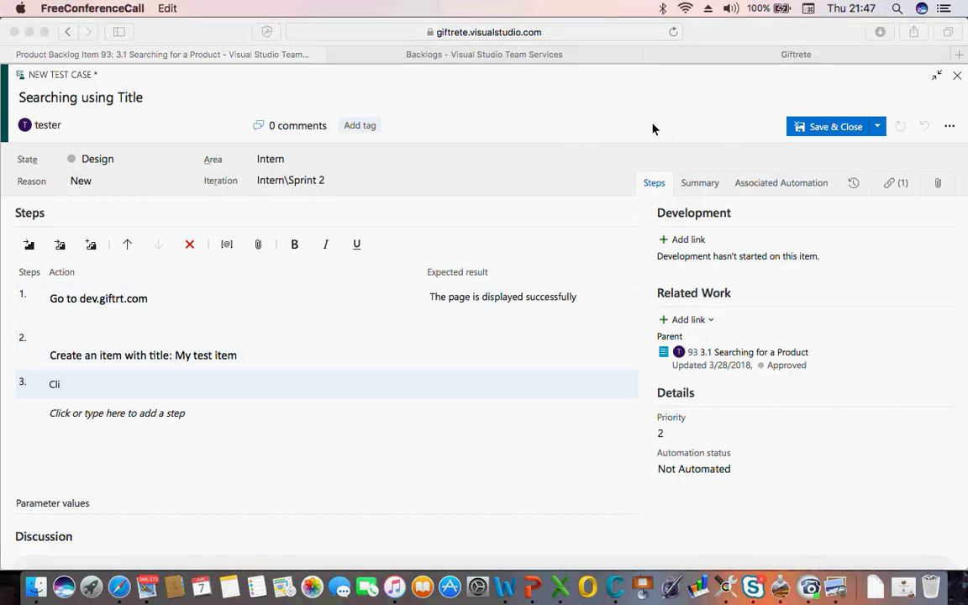
{"action": "left_click", "coordinate": [76, 389]}
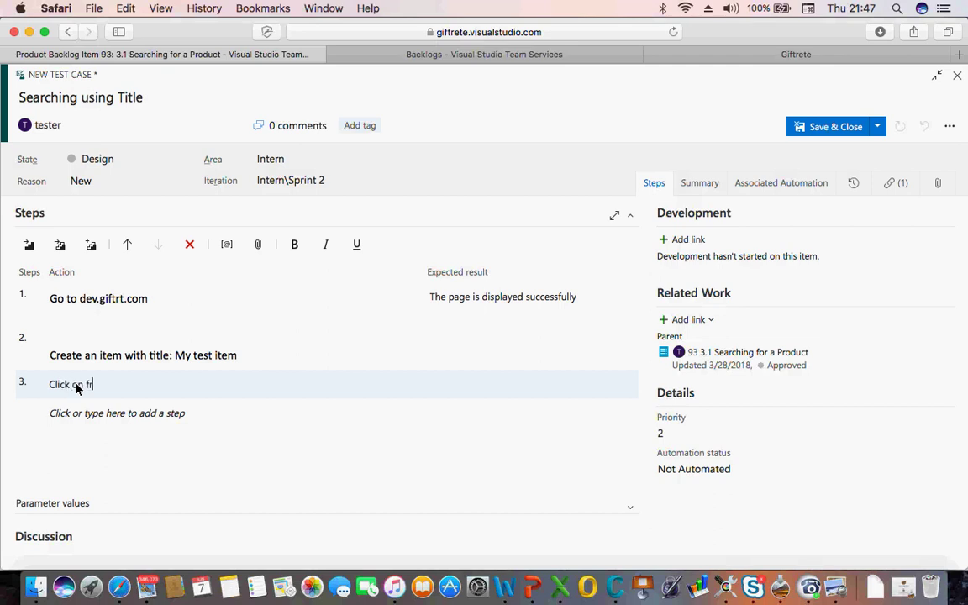
{"action": "type", "text": "ck on free product link"}
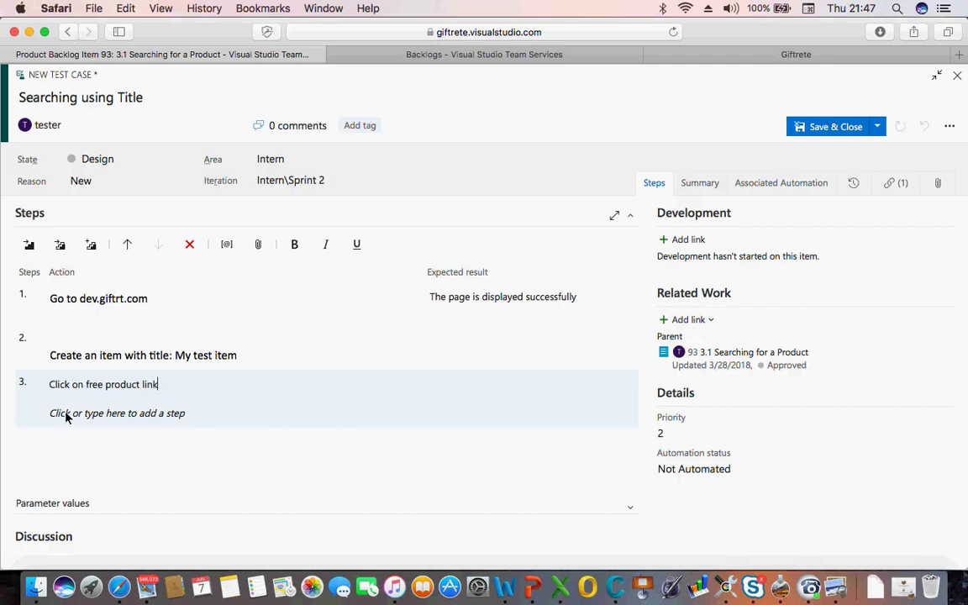
{"action": "left_click", "coordinate": [66, 416]}
{"action": "type", "text": "C"}
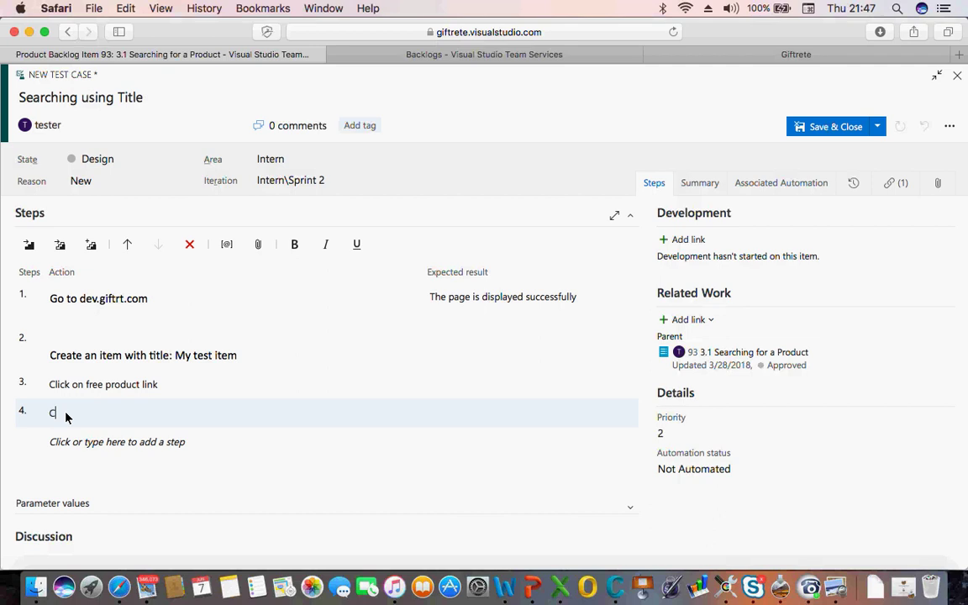
{"action": "type", "text": "li"}
{"action": "key", "text": "BackSpace"}
{"action": "key", "text": "BackSpace"}
{"action": "key", "text": "BackSpace"}
{"action": "type", "text": "Ent"}
{"action": "type", "text": "er "}
{"action": "type", "text": "t"}
{"action": "type", "text": "\""}
{"action": "type", "text": "The na"}
{"action": "key", "text": "BackSpace"}
{"action": "key", "text": "BackSpace"}
{"action": "type", "text": "title of my ite"}
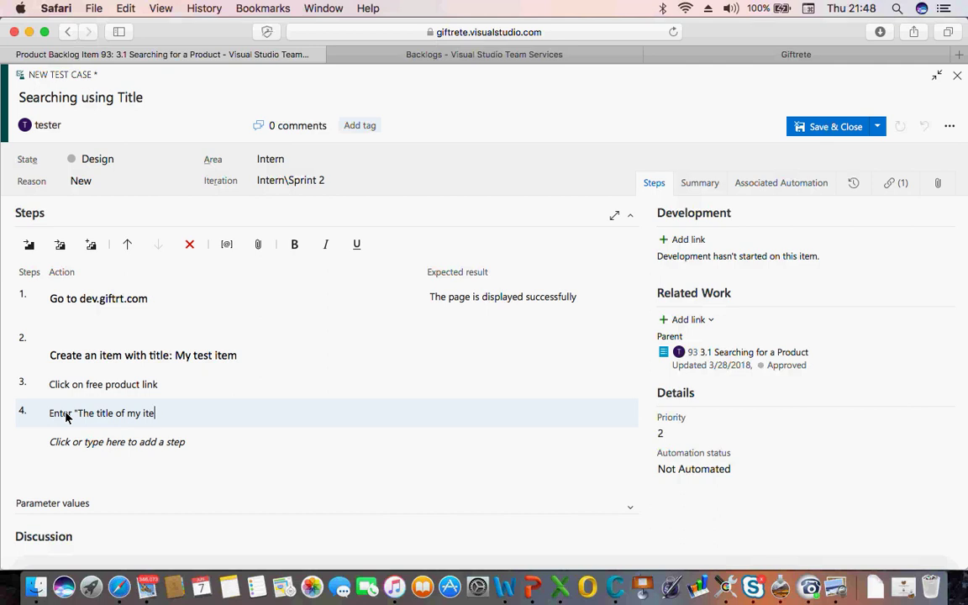
{"action": "type", "text": "m\""}
{"action": "key", "text": "Return"}
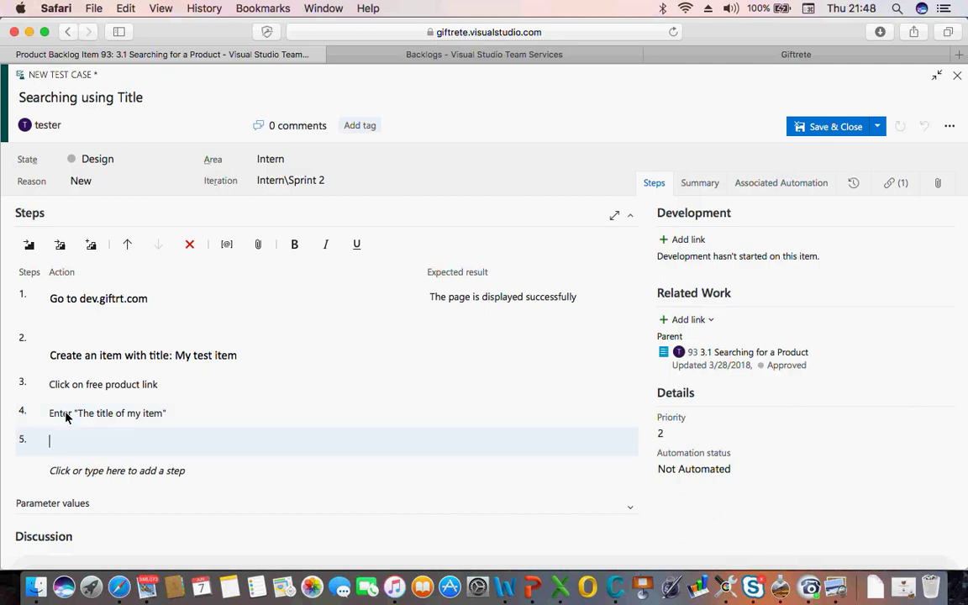
{"action": "type", "text": "Cli"}
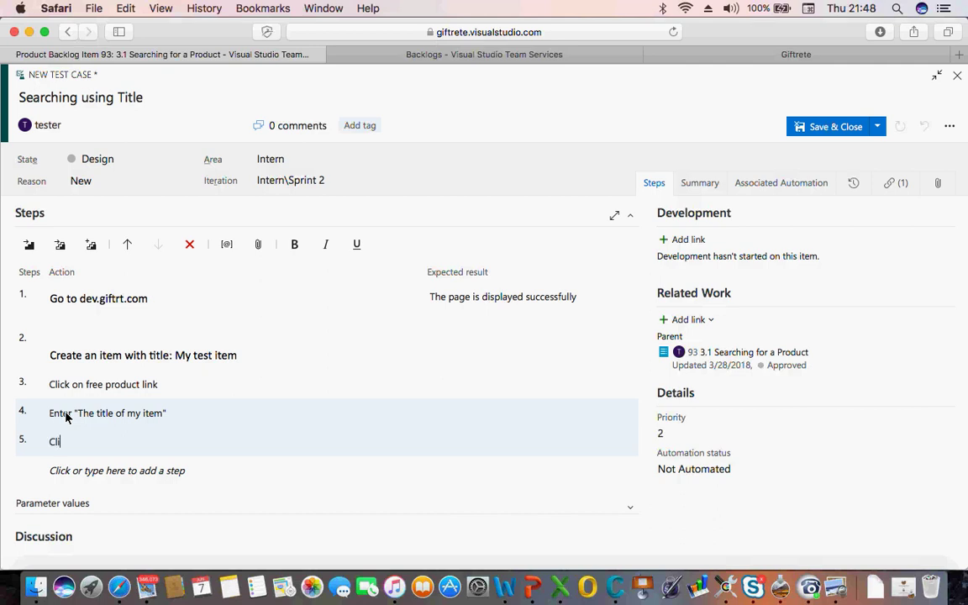
{"action": "type", "text": "ck on filter button"}
{"action": "key", "text": "Return"}
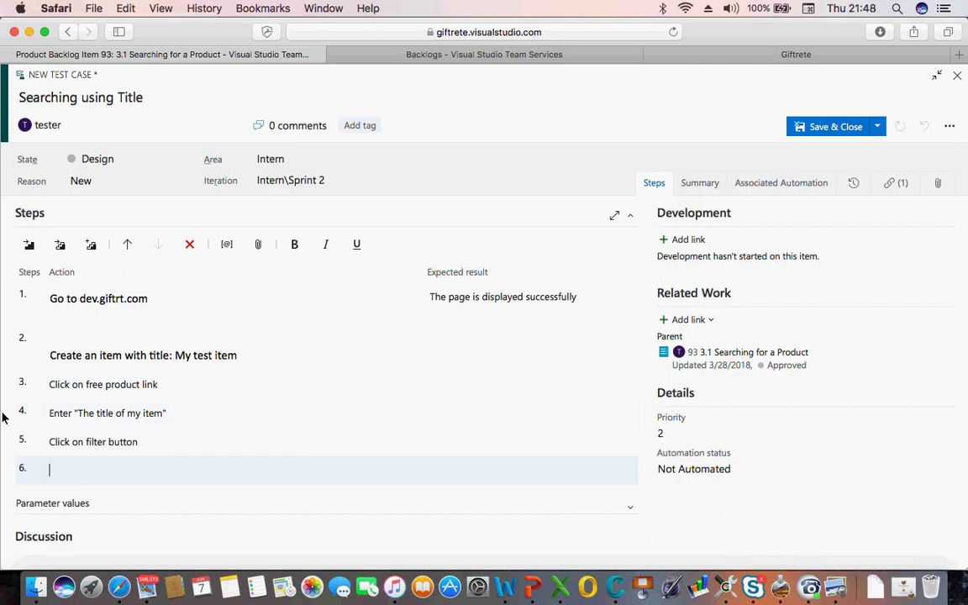
Give step 5 the expected result that only the product matching the title is displayed
{"action": "left_click", "coordinate": [51, 439]}
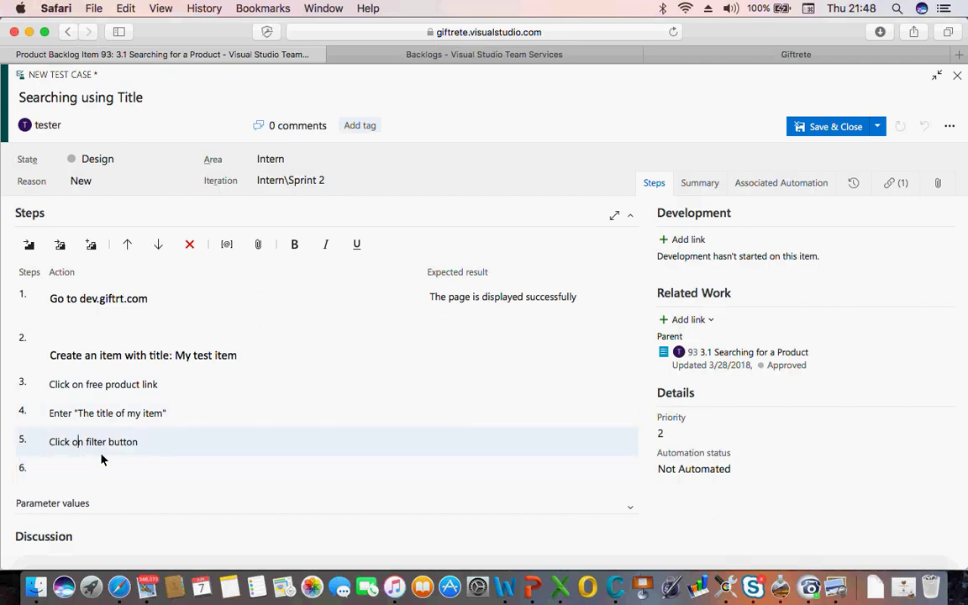
{"action": "left_click", "coordinate": [446, 438]}
{"action": "type", "text": "Cnly the result mat"}
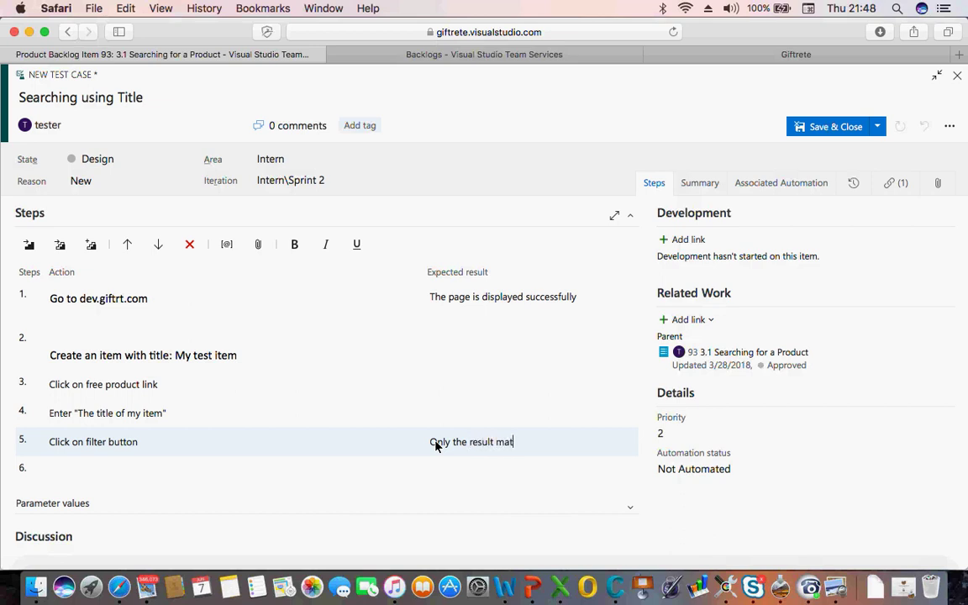
{"action": "type", "text": "ching the title is displat"}
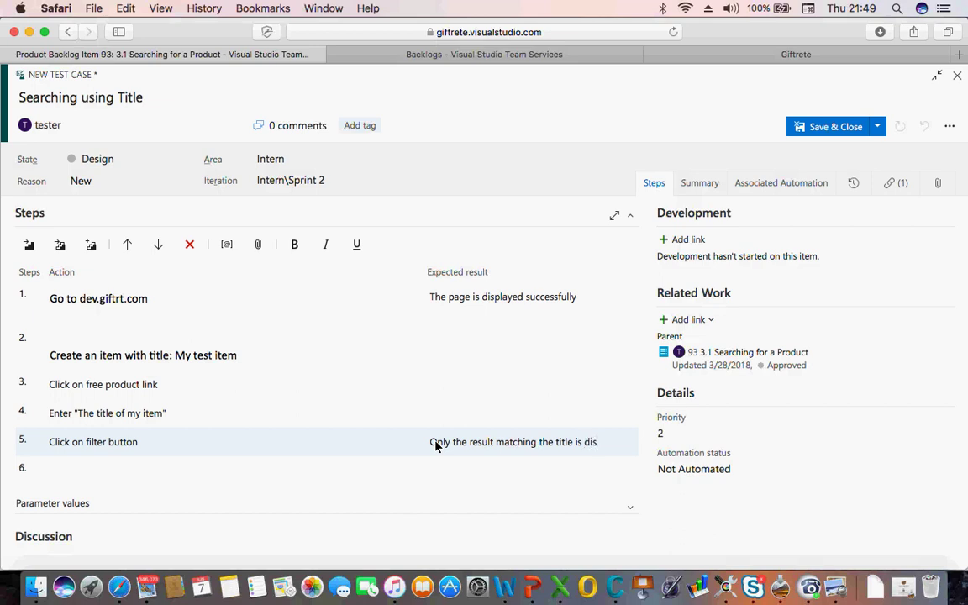
{"action": "key", "text": "BackSpace"}
{"action": "type", "text": "yed"}
{"action": "left_click", "coordinate": [491, 444]}
{"action": "type", "text": "product"}
{"action": "key", "text": "Tab"}
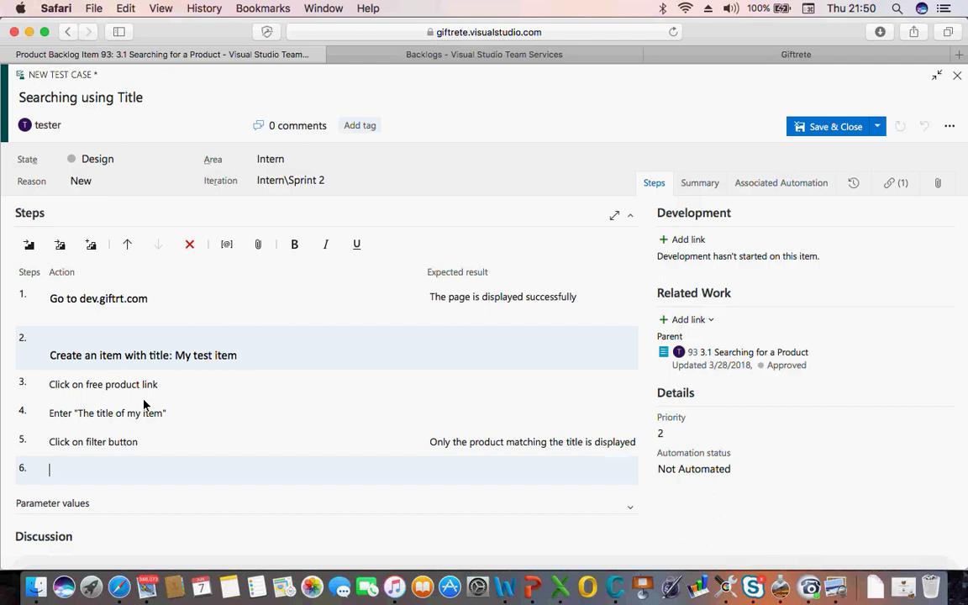
Copy dev.giftrt.com from step 1 and load it in the Giftrete tab
{"action": "double_click", "coordinate": [99, 304]}
{"action": "key", "text": "super+c"}
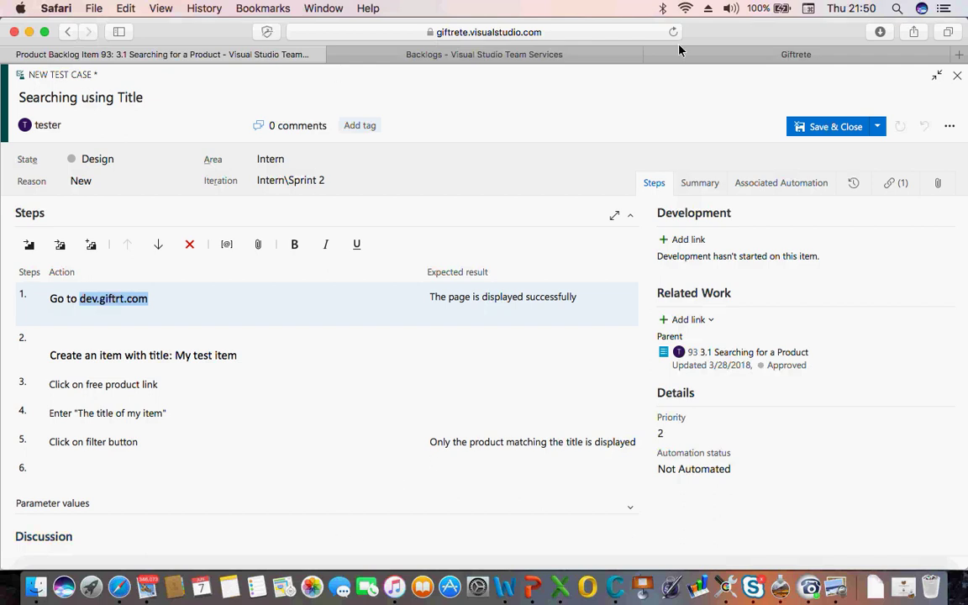
{"action": "left_click", "coordinate": [853, 56]}
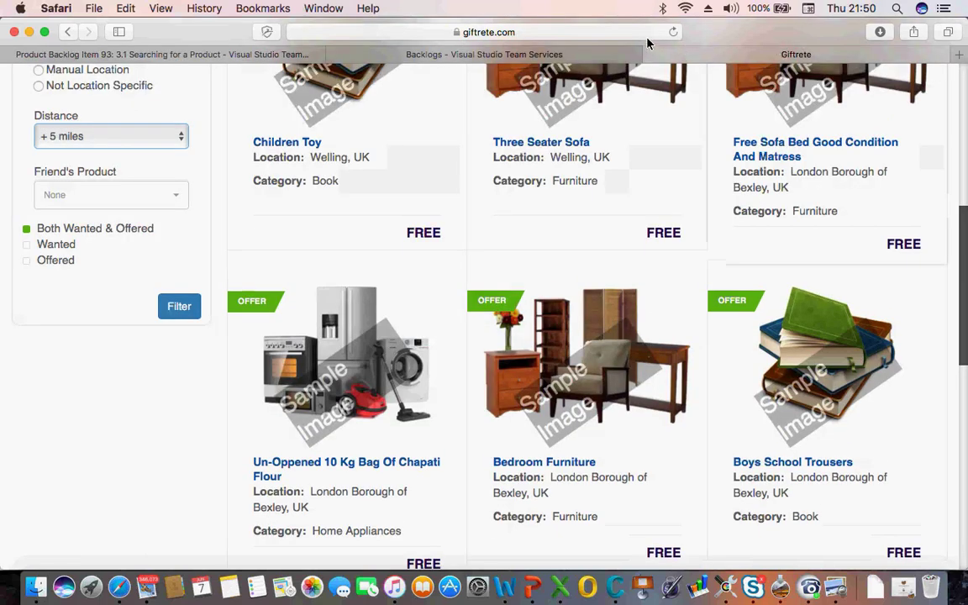
{"action": "left_click", "coordinate": [644, 33]}
{"action": "type", "text": "dev.giftrt.com"}
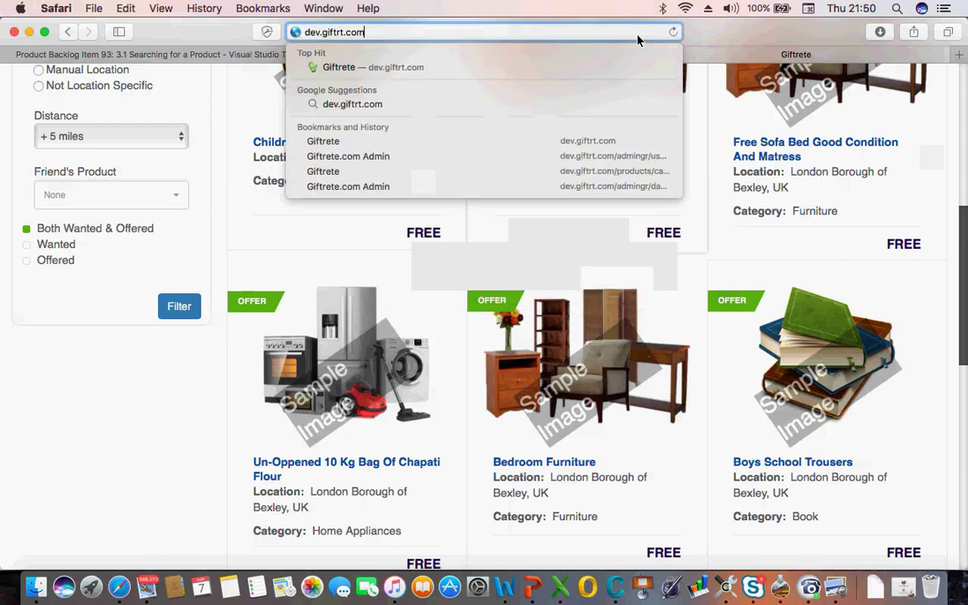
{"action": "key", "text": "Return"}
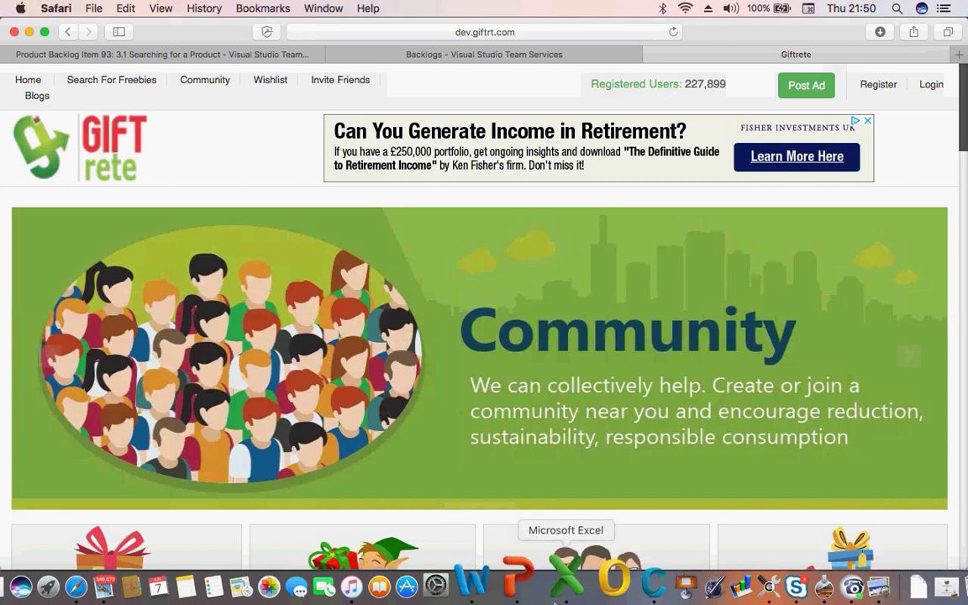
Enter 'The page is displayed succesfully' in D3 and 'Pass' in E3 for step 1
{"action": "left_click", "coordinate": [564, 583]}
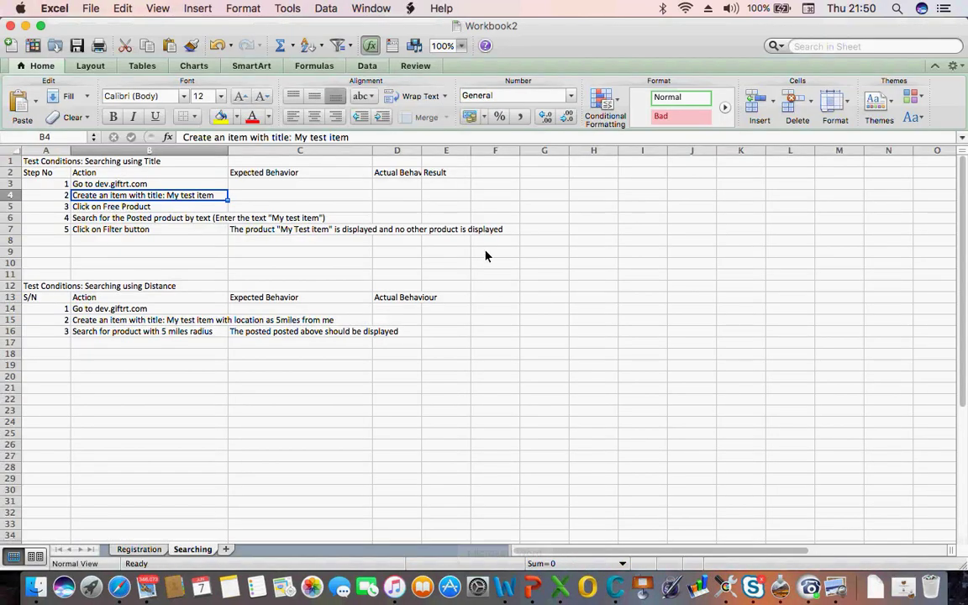
{"action": "left_click", "coordinate": [429, 187]}
{"action": "left_click", "coordinate": [406, 188]}
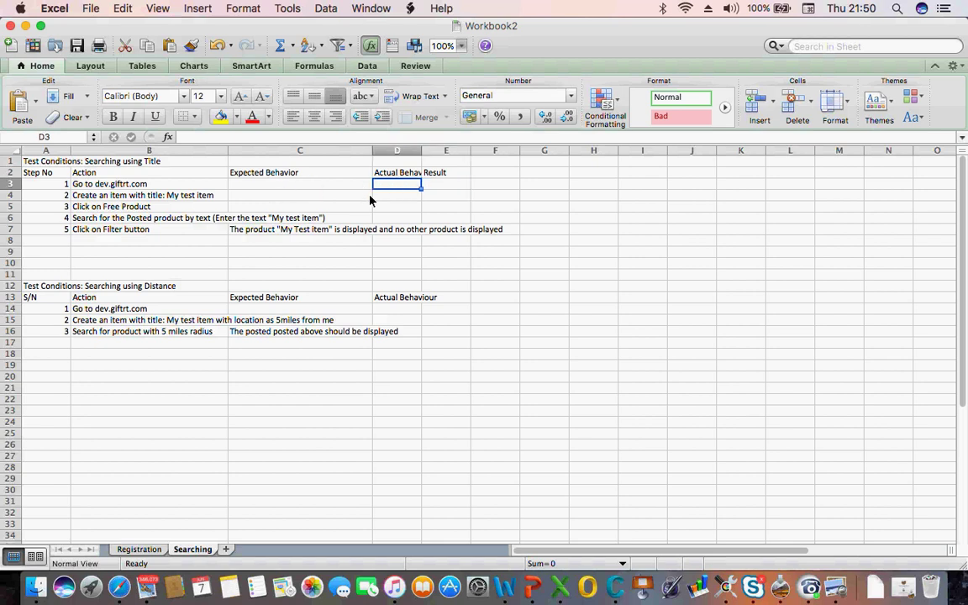
{"action": "type", "text": "The pa"}
{"action": "type", "text": "ge a"}
{"action": "key", "text": "BackSpace"}
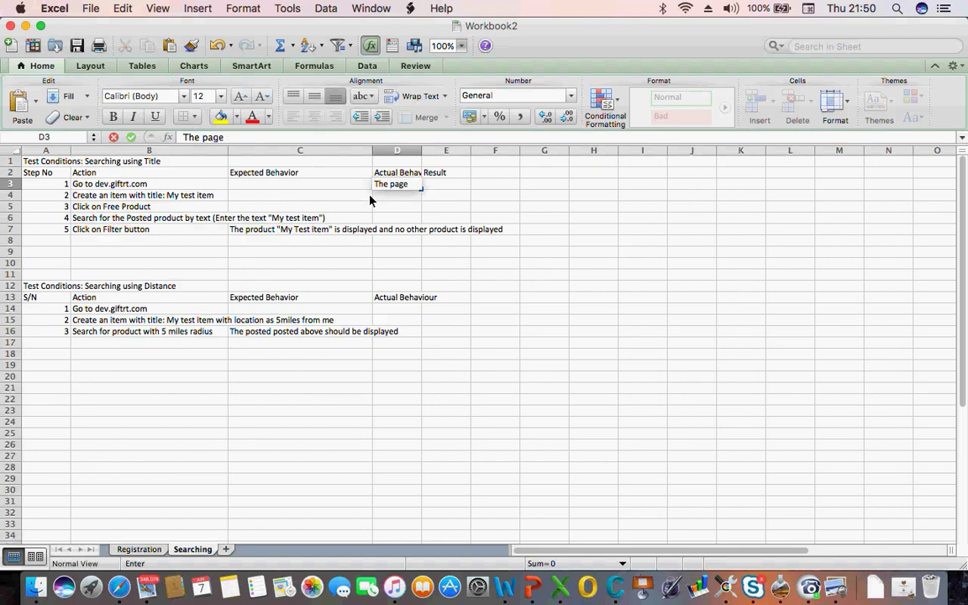
{"action": "type", "text": "is dip["}
{"action": "type", "text": "layed"}
{"action": "key", "text": "BackSpace"}
{"action": "key", "text": "BackSpace"}
{"action": "key", "text": "BackSpace"}
{"action": "key", "text": "BackSpace"}
{"action": "key", "text": "BackSpace"}
{"action": "key", "text": "BackSpace"}
{"action": "key", "text": "BackSpace"}
{"action": "type", "text": "splayed succes"}
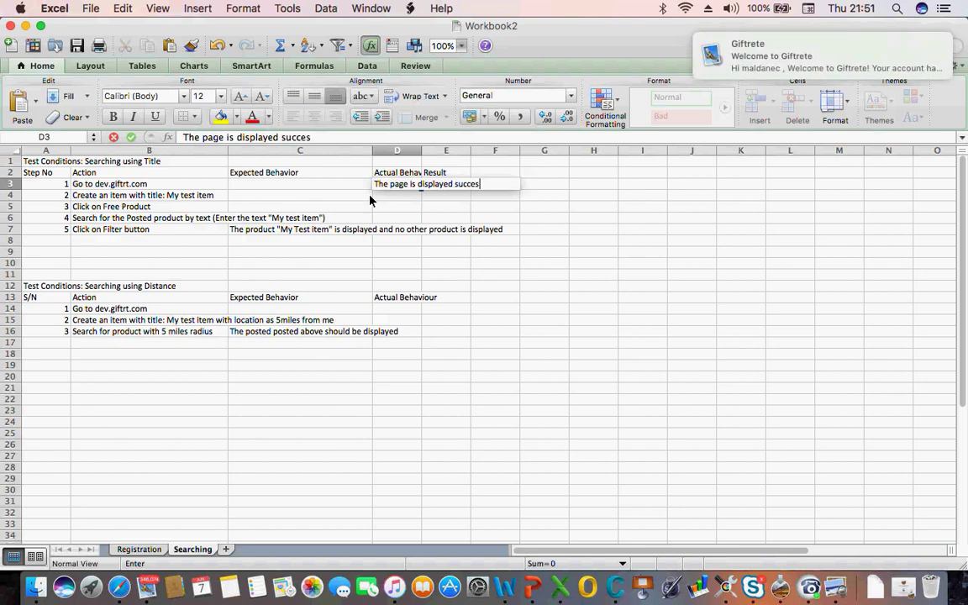
{"action": "type", "text": "fully"}
{"action": "key", "text": "Tab"}
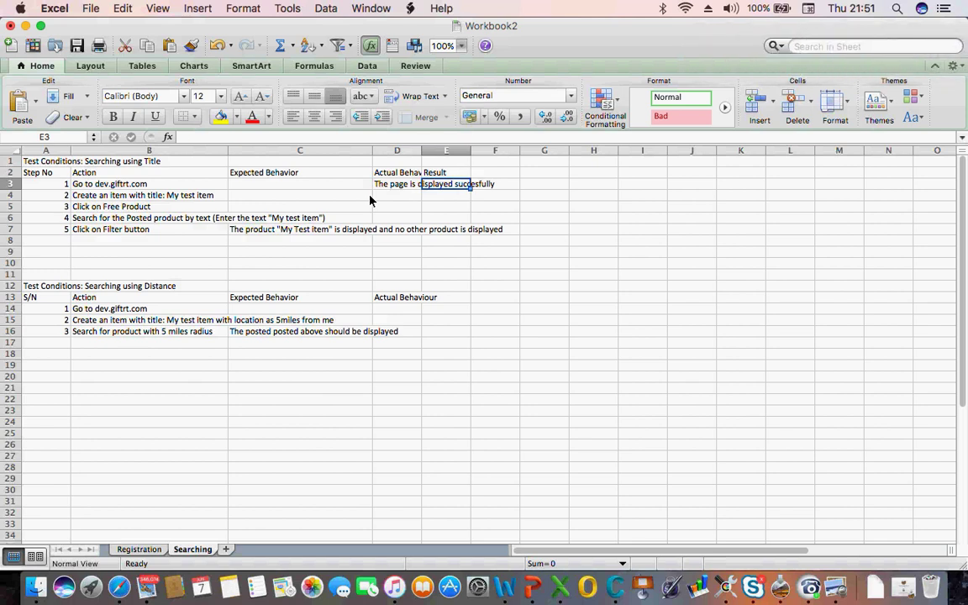
{"action": "type", "text": "Pass"}
{"action": "key", "text": "Return"}
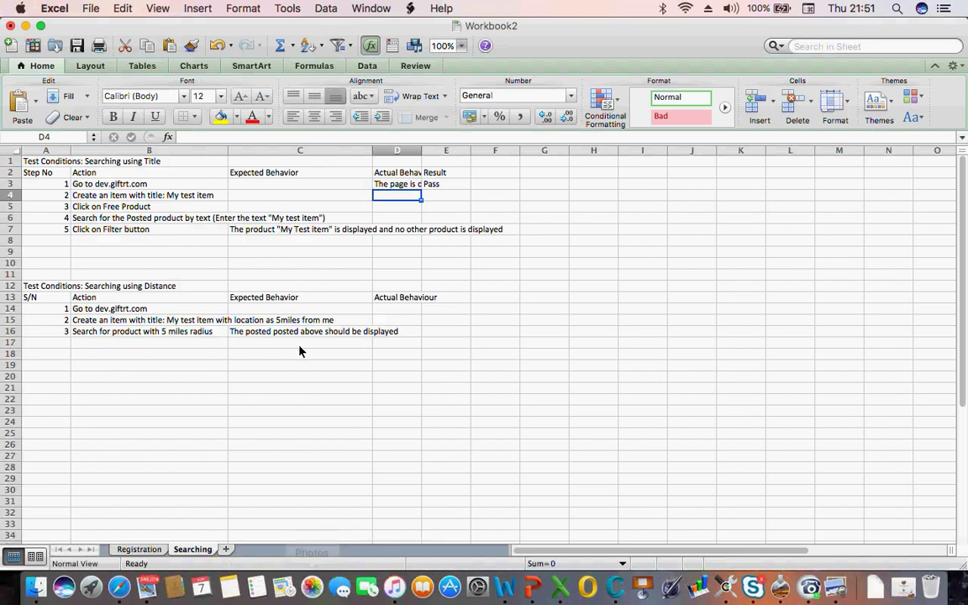
{"action": "left_click", "coordinate": [105, 199]}
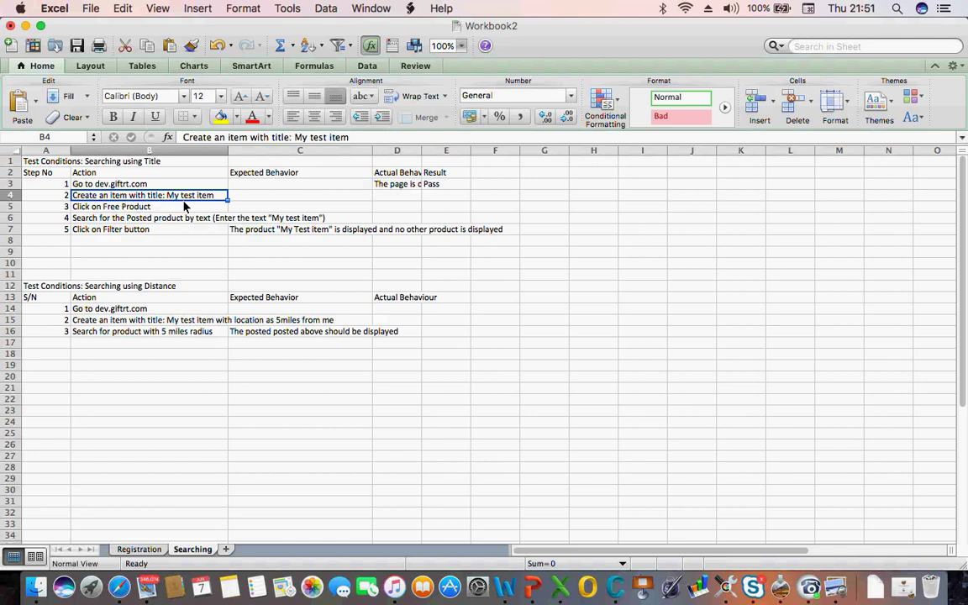
Sign in to Giftrete with the account e-mail and password, declining to save the password
{"action": "left_click", "coordinate": [120, 586]}
{"action": "left_click", "coordinate": [813, 92]}
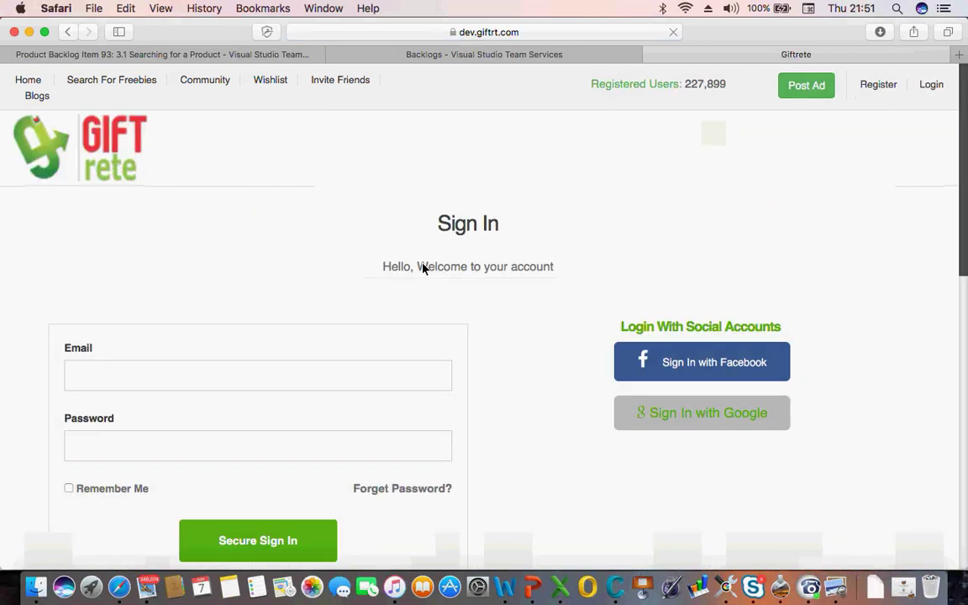
{"action": "left_click", "coordinate": [285, 373]}
{"action": "left_click", "coordinate": [166, 401]}
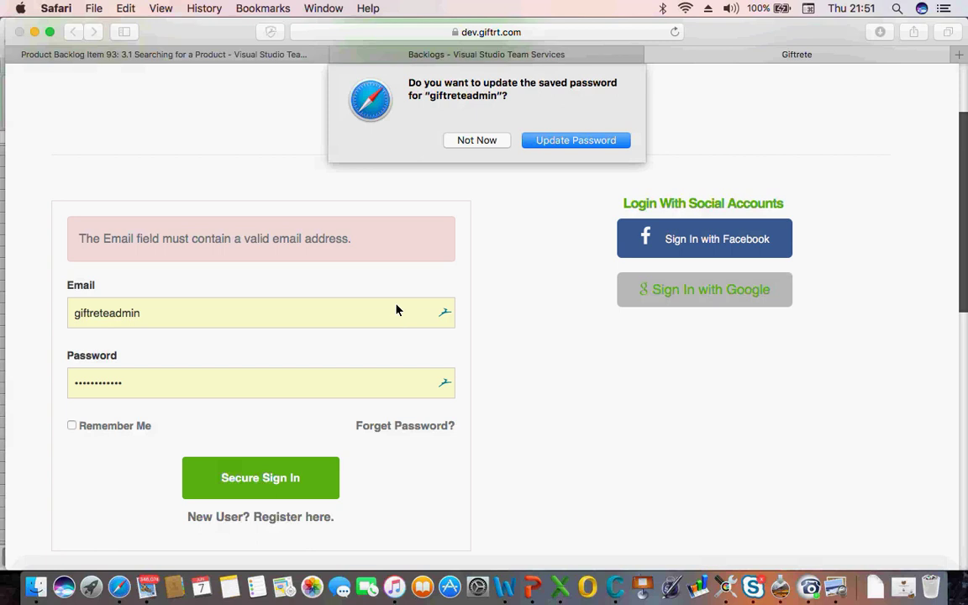
{"action": "left_click", "coordinate": [477, 141]}
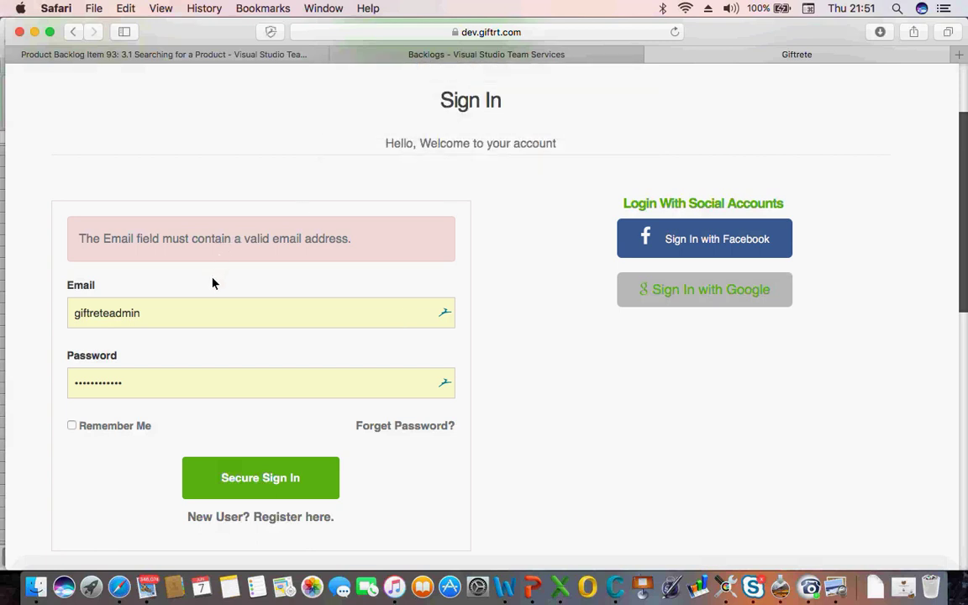
{"action": "double_click", "coordinate": [201, 320]}
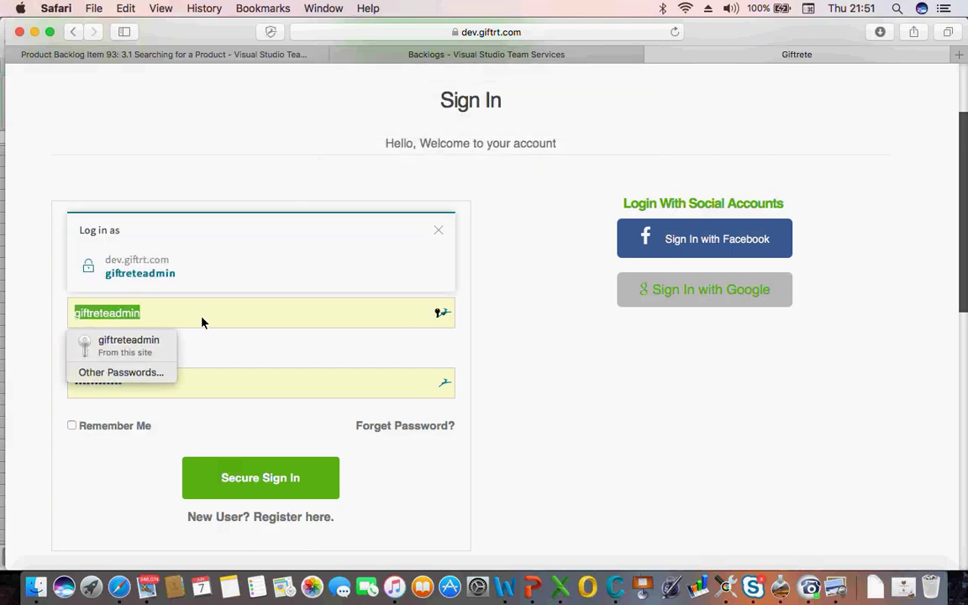
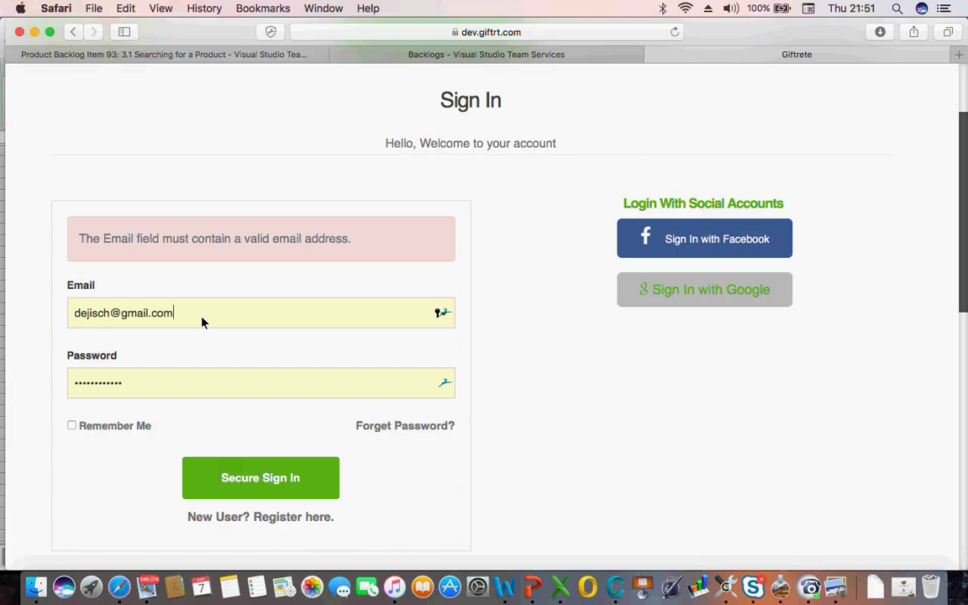
{"action": "key", "text": "Tab"}
{"action": "key", "text": "BackSpace"}
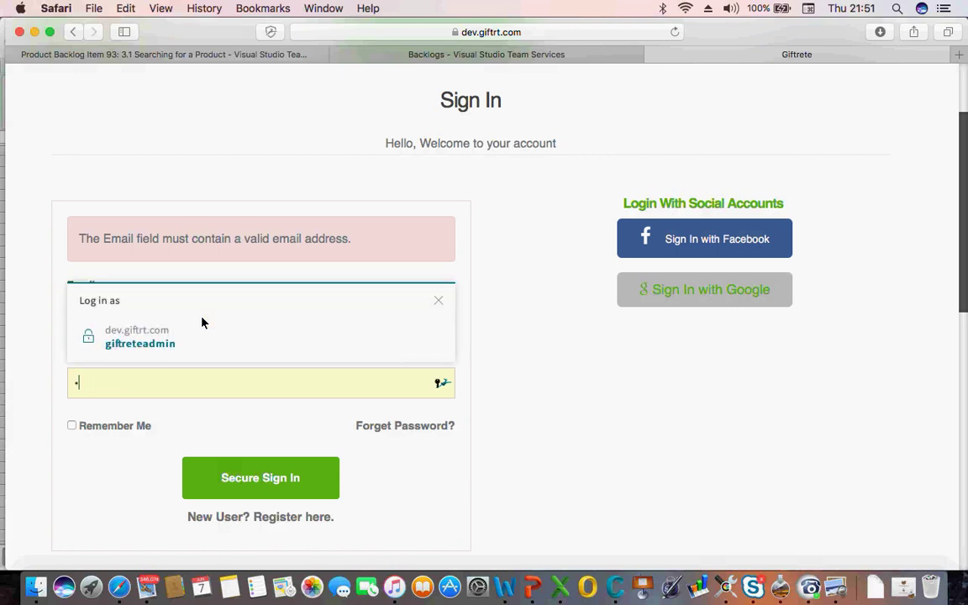
{"action": "type", "text": "passwor"}
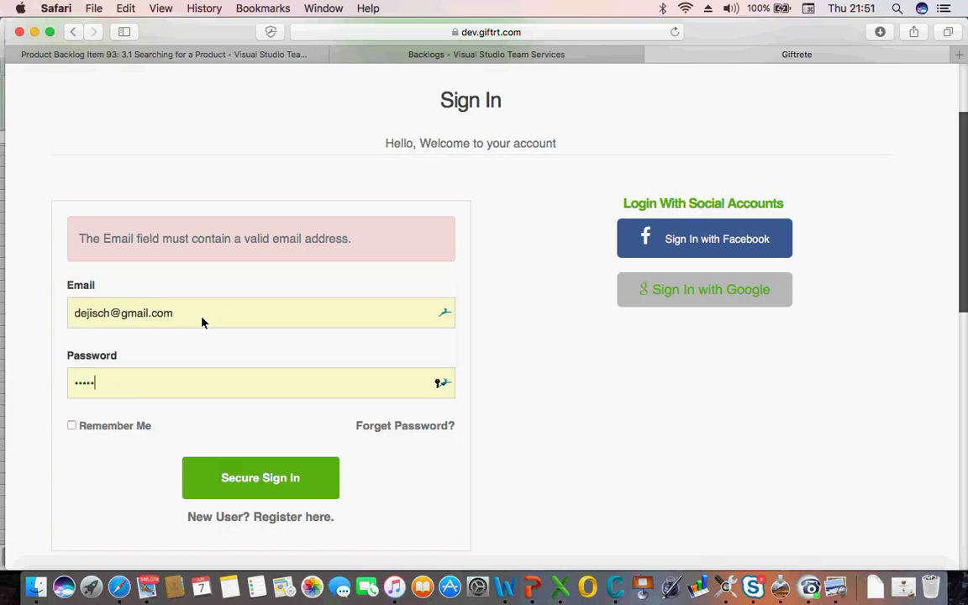
{"action": "type", "text": "d1234"}
{"action": "key", "text": "Return"}
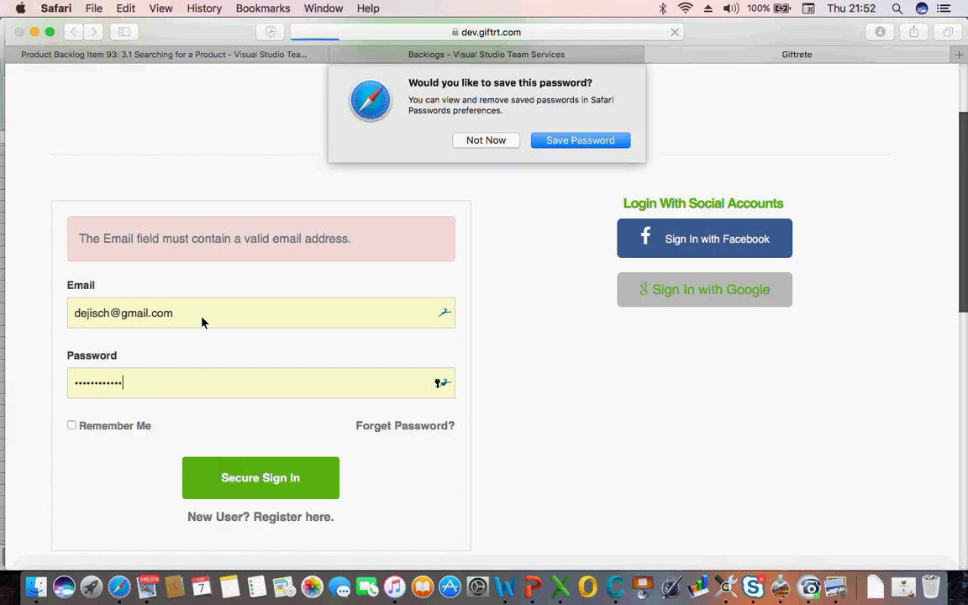
{"action": "left_click", "coordinate": [485, 140]}
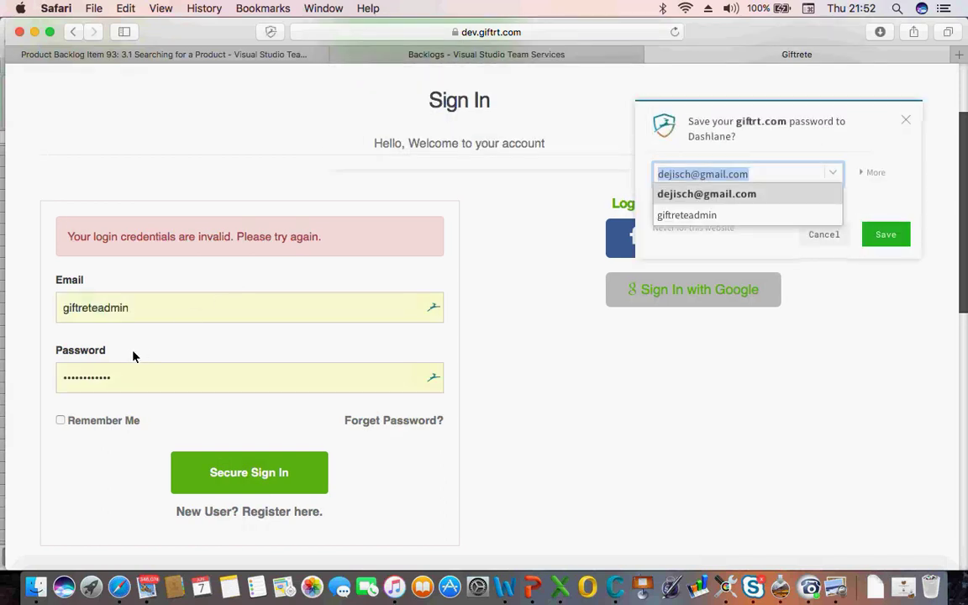
{"action": "left_click", "coordinate": [116, 310]}
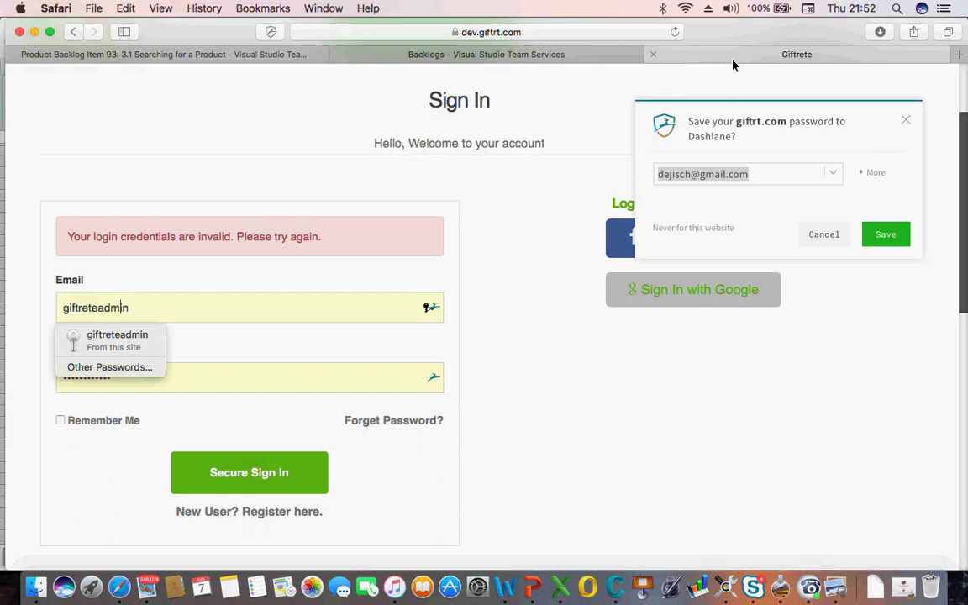
Review the Free Product step in Excel, then open giftrete.com's Free Products listing
{"action": "left_click", "coordinate": [557, 584]}
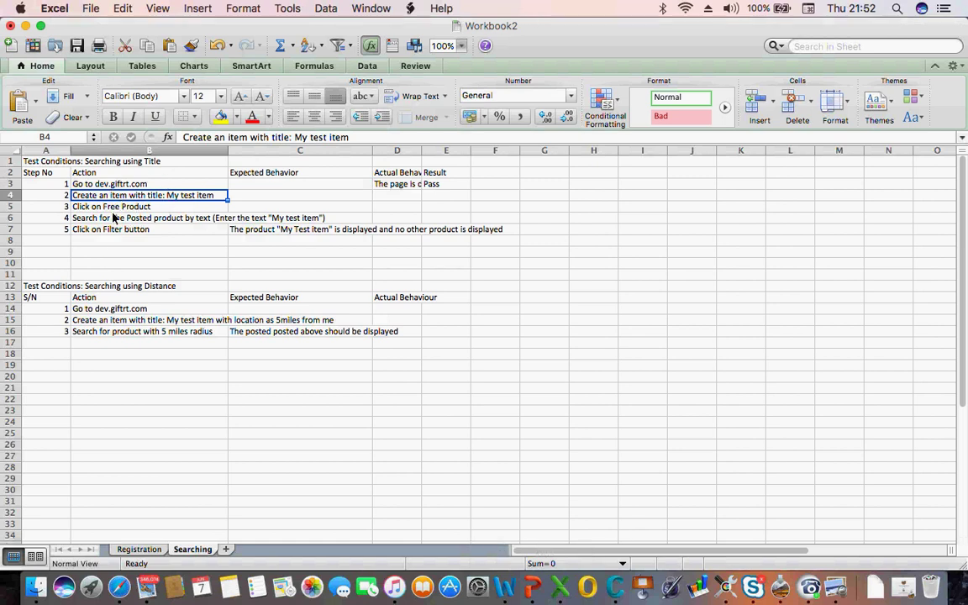
{"action": "left_click", "coordinate": [104, 205]}
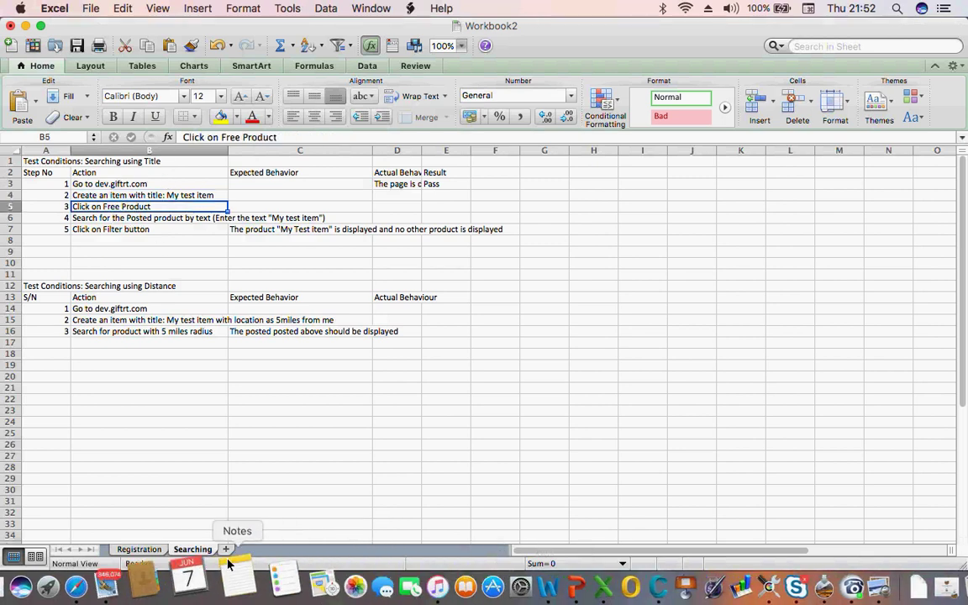
{"action": "left_click", "coordinate": [124, 574]}
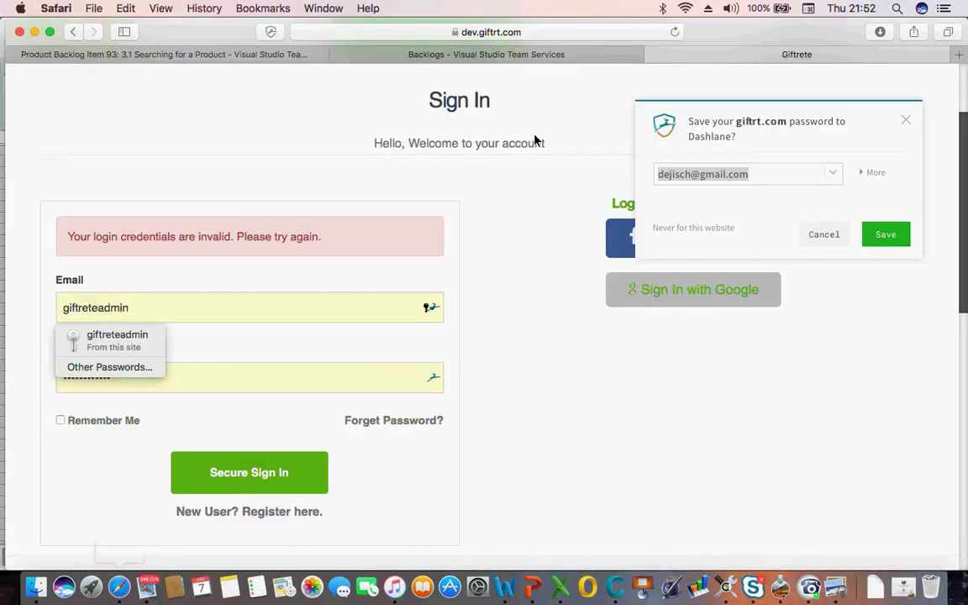
{"action": "left_click", "coordinate": [551, 33]}
{"action": "type", "text": "gift"}
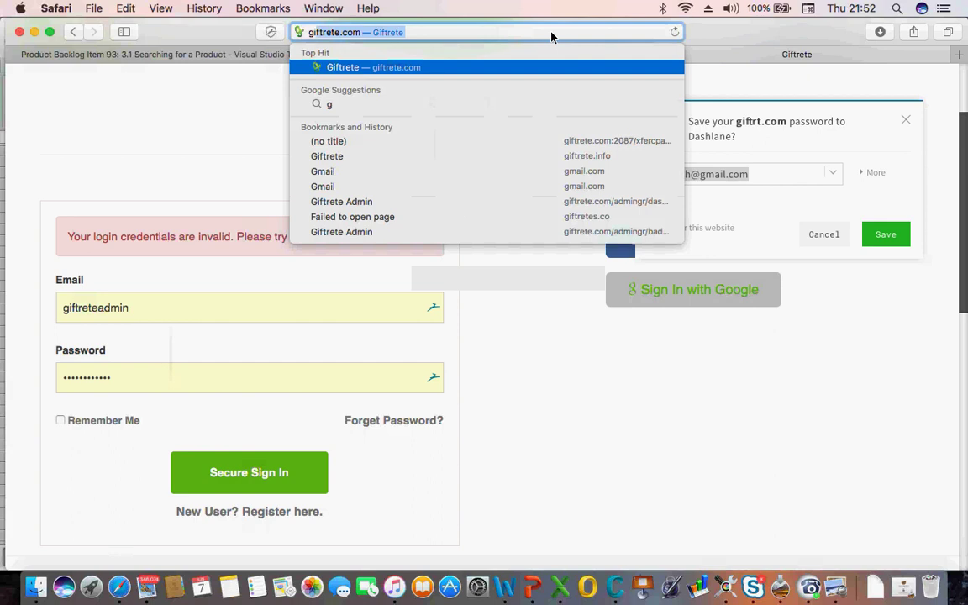
{"action": "key", "text": "Return"}
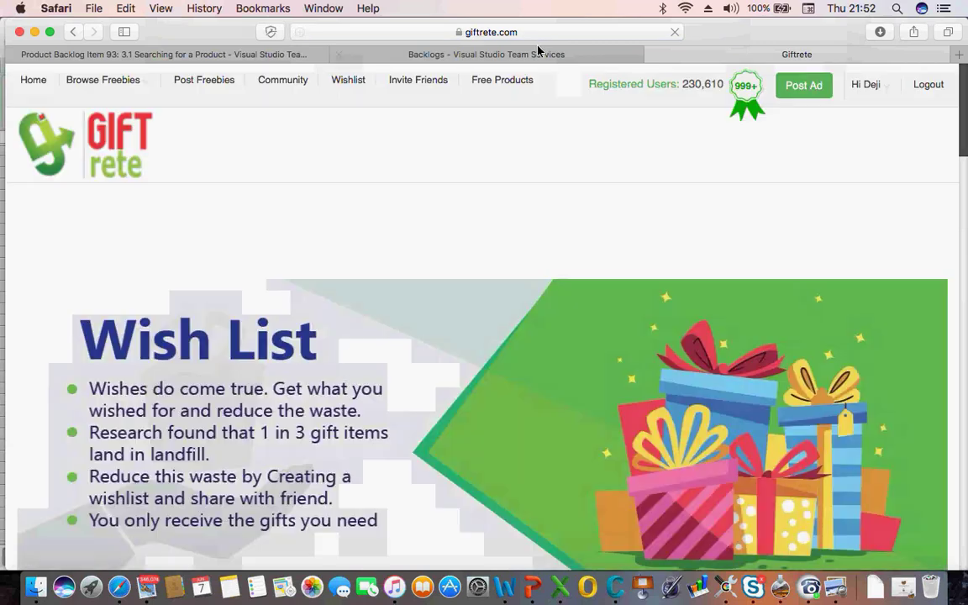
{"action": "left_click", "coordinate": [482, 83]}
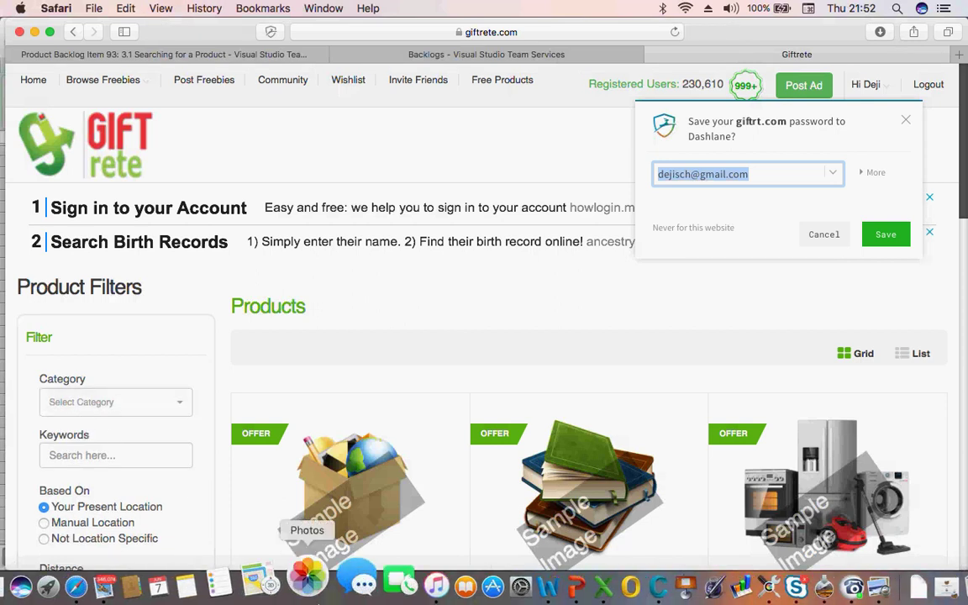
{"action": "left_click", "coordinate": [151, 581]}
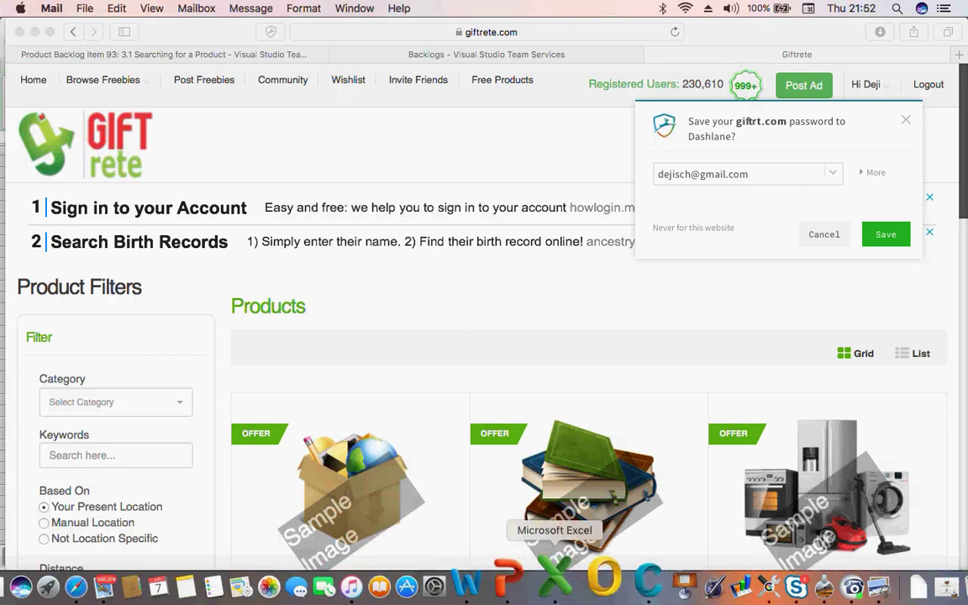
{"action": "left_click", "coordinate": [562, 598]}
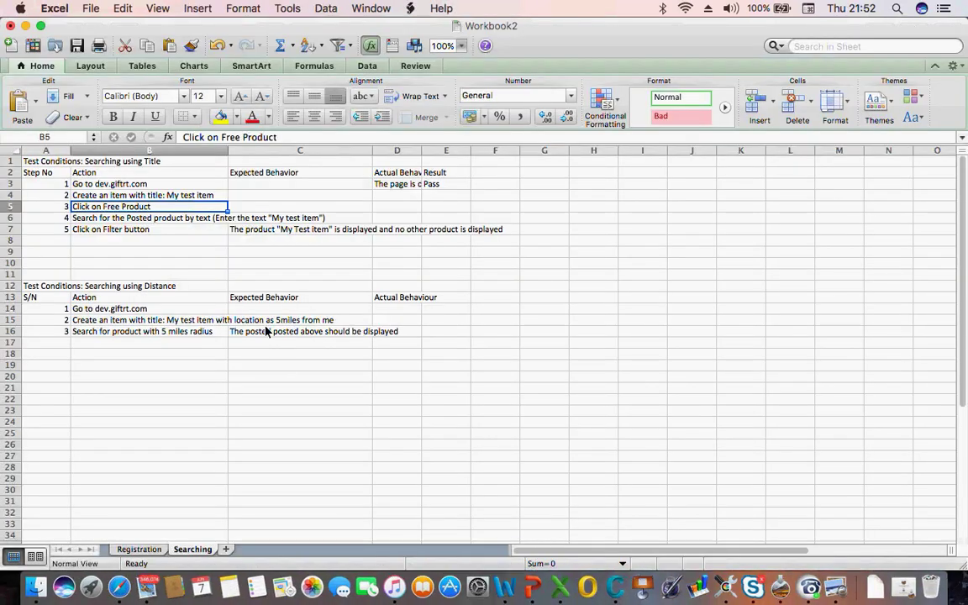
{"action": "left_click", "coordinate": [122, 193]}
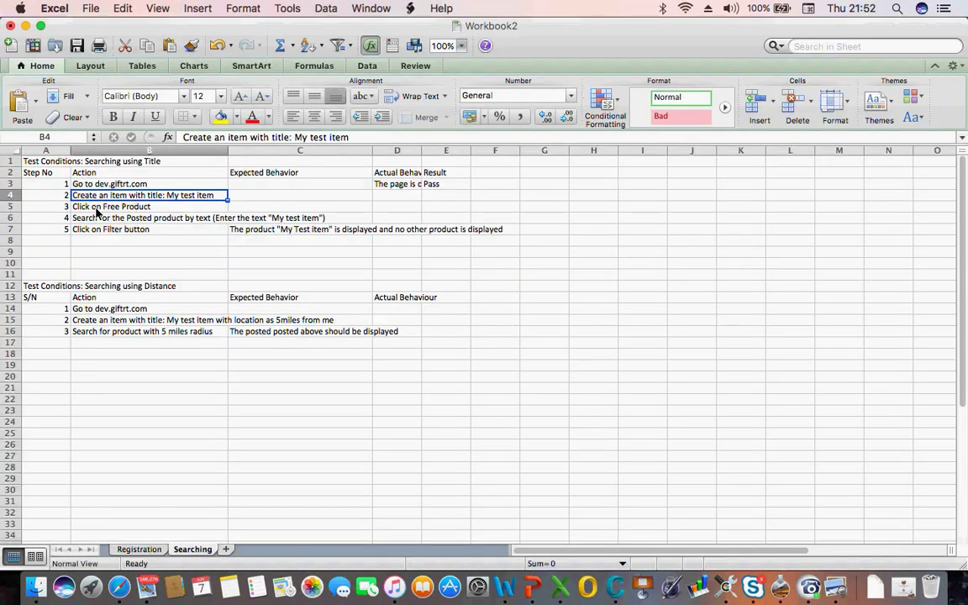
{"action": "left_click", "coordinate": [95, 210]}
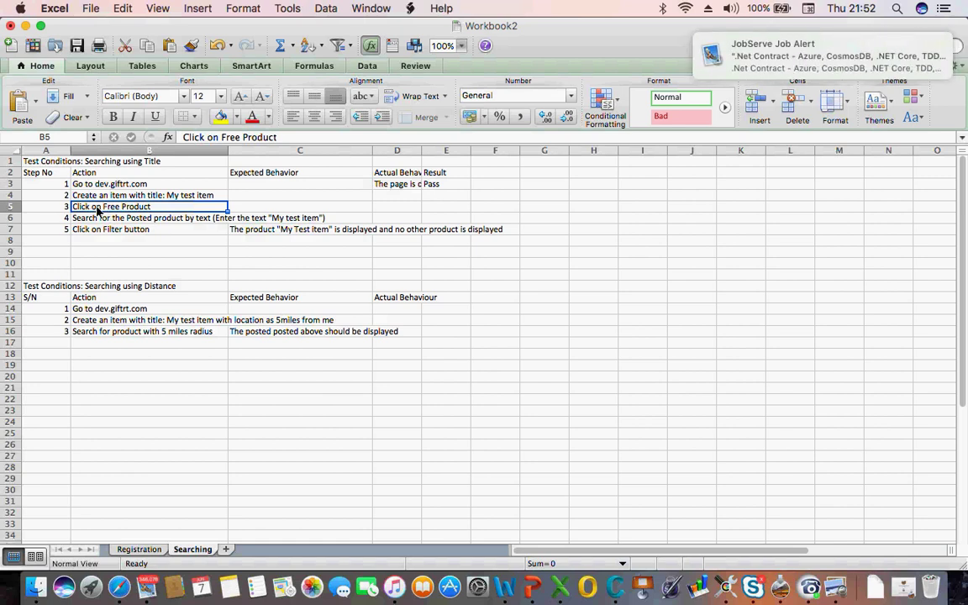
{"action": "left_click", "coordinate": [108, 221]}
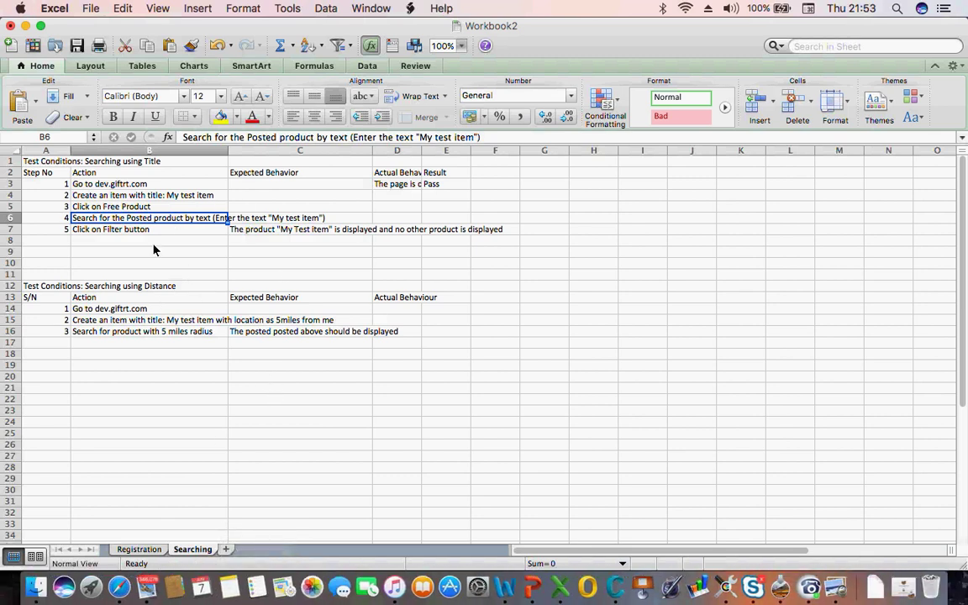
{"action": "left_click", "coordinate": [119, 586]}
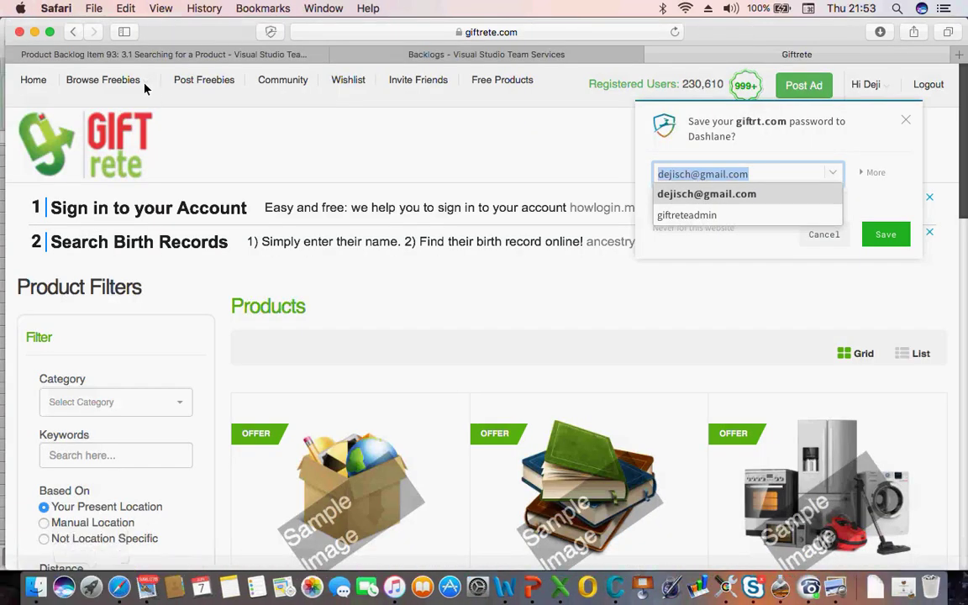
Return to the unsaved Searching using Title test case and review steps 4 and 5
{"action": "left_click", "coordinate": [126, 56]}
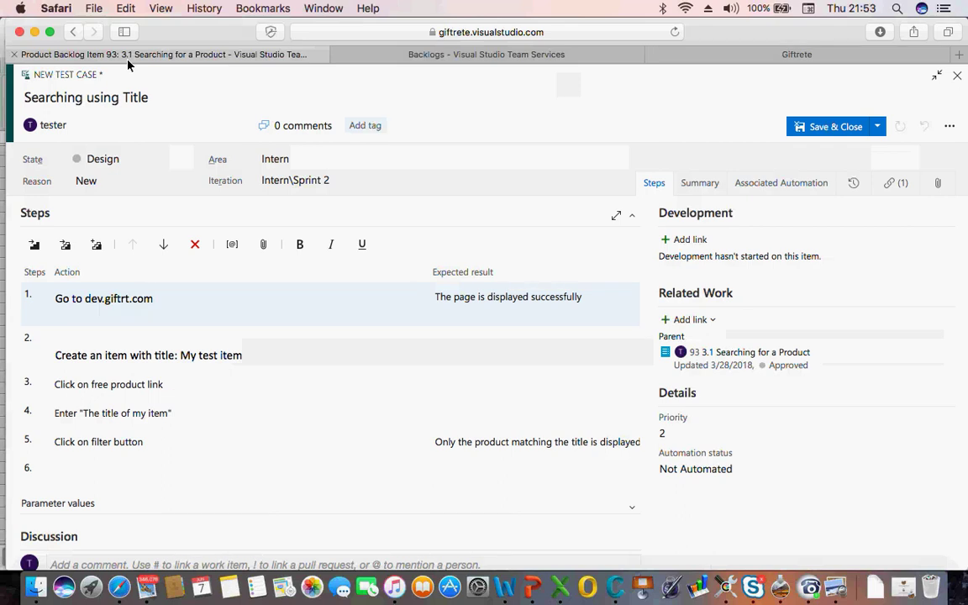
{"action": "left_click", "coordinate": [101, 414]}
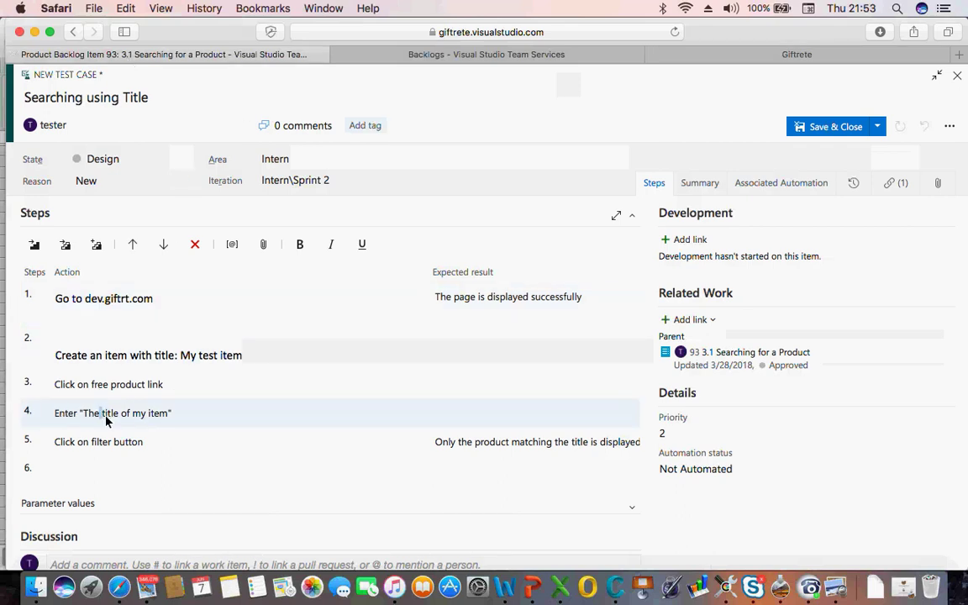
{"action": "left_click", "coordinate": [485, 422]}
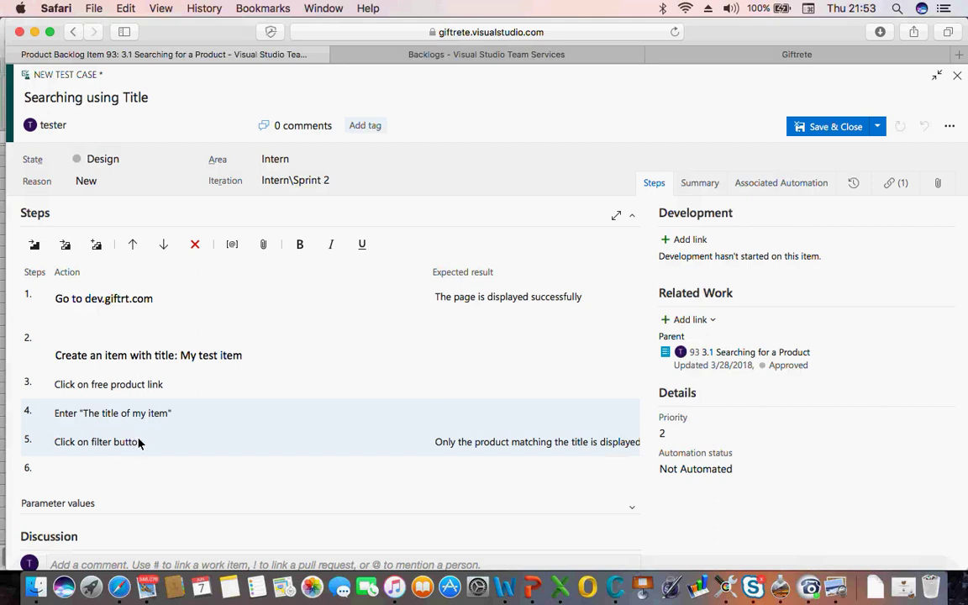
{"action": "double_click", "coordinate": [485, 443]}
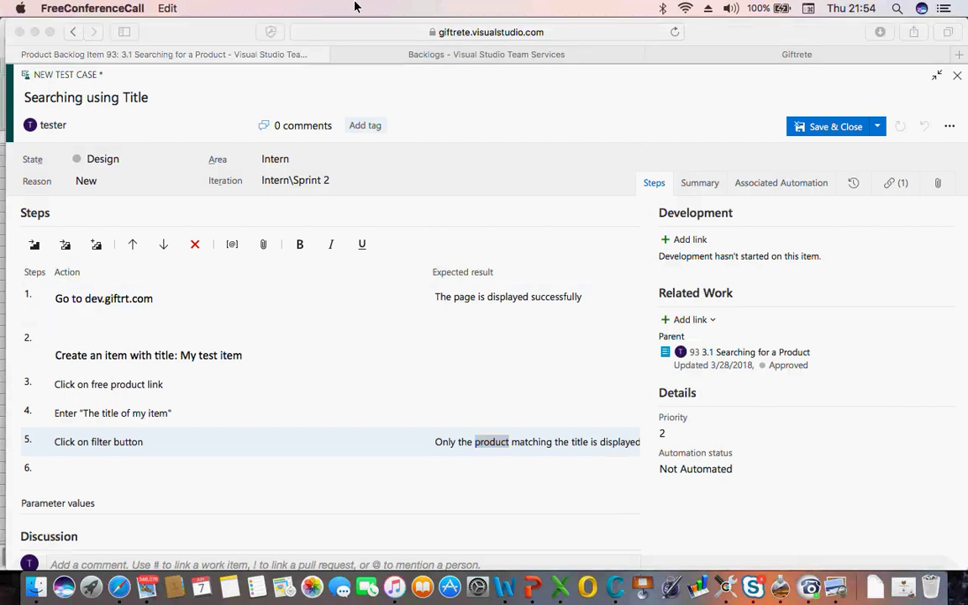
Open the Related Work Add link options, then dismiss them without choosing
{"action": "left_click", "coordinate": [698, 319]}
{"action": "left_click", "coordinate": [701, 320]}
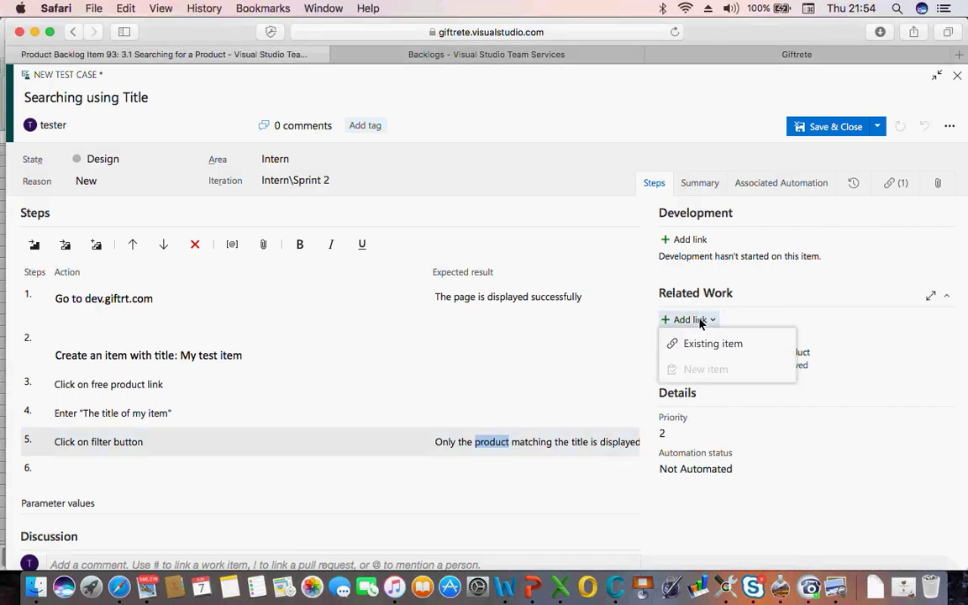
{"action": "left_click", "coordinate": [579, 287]}
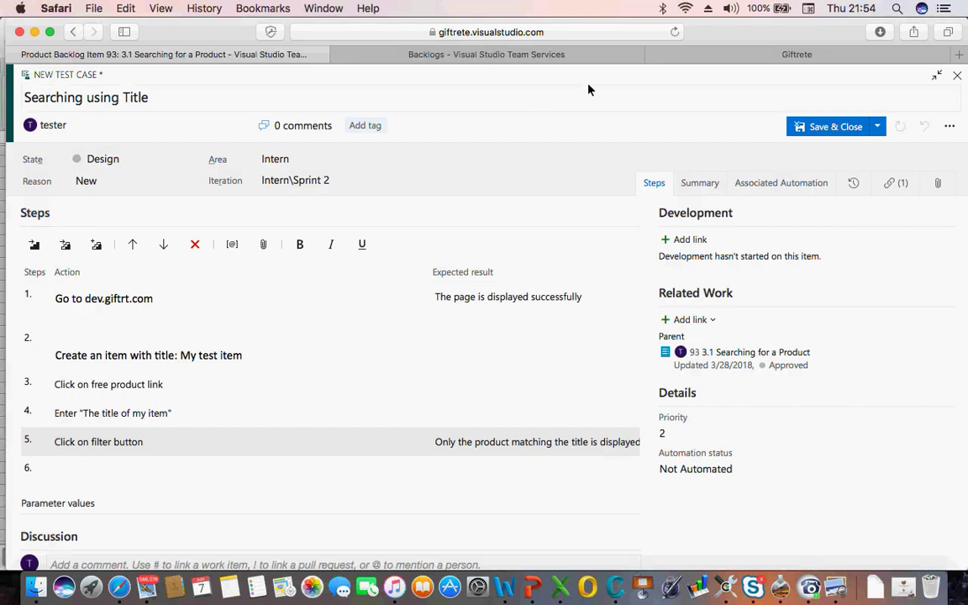
Save the test case as 259 and start linking a new work item as its Child
{"action": "left_click", "coordinate": [879, 126]}
{"action": "left_click", "coordinate": [820, 151]}
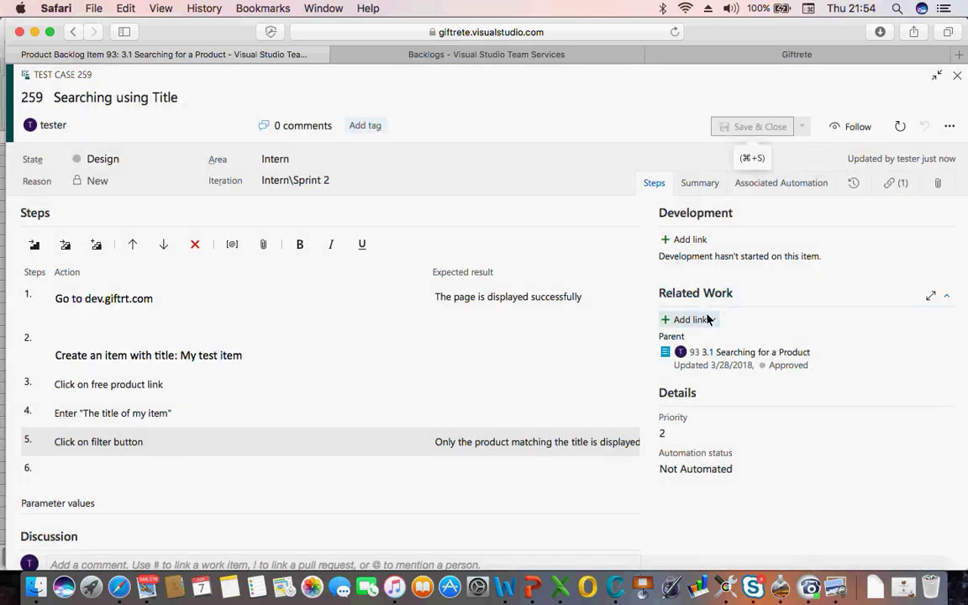
{"action": "left_click", "coordinate": [710, 320]}
{"action": "left_click", "coordinate": [703, 370]}
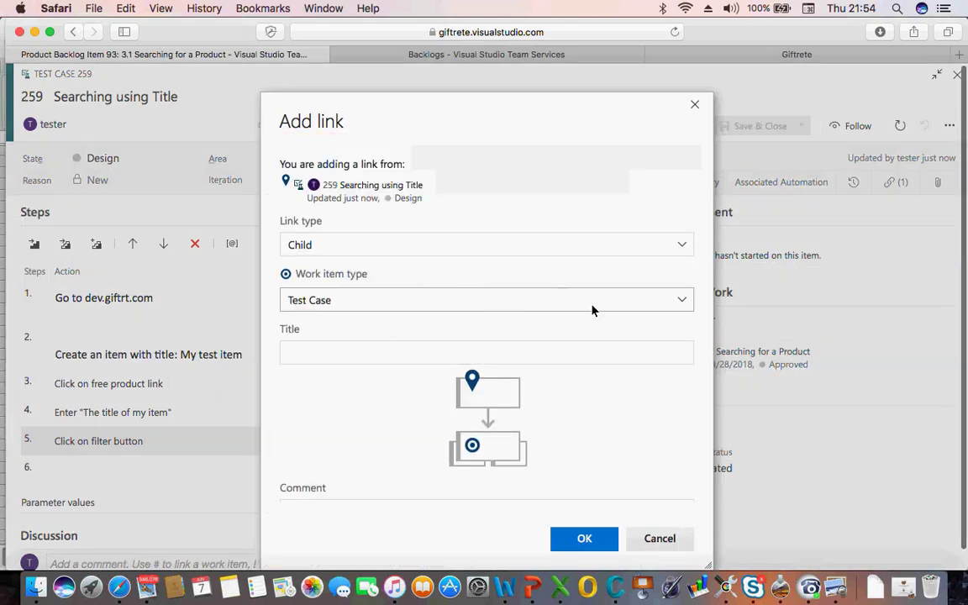
Set the new linked work item's type to Bug
{"action": "left_click", "coordinate": [682, 300]}
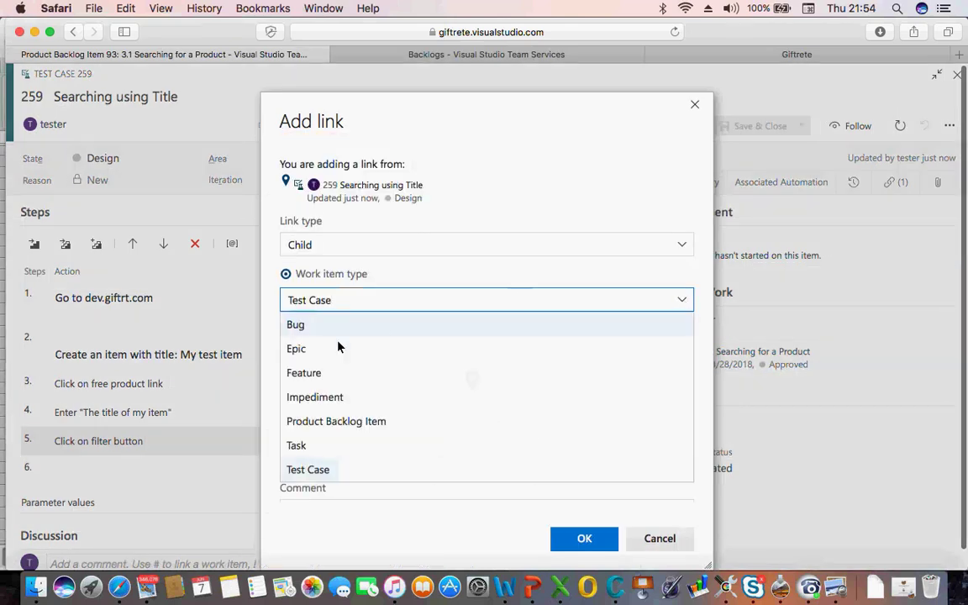
{"action": "left_click", "coordinate": [305, 332]}
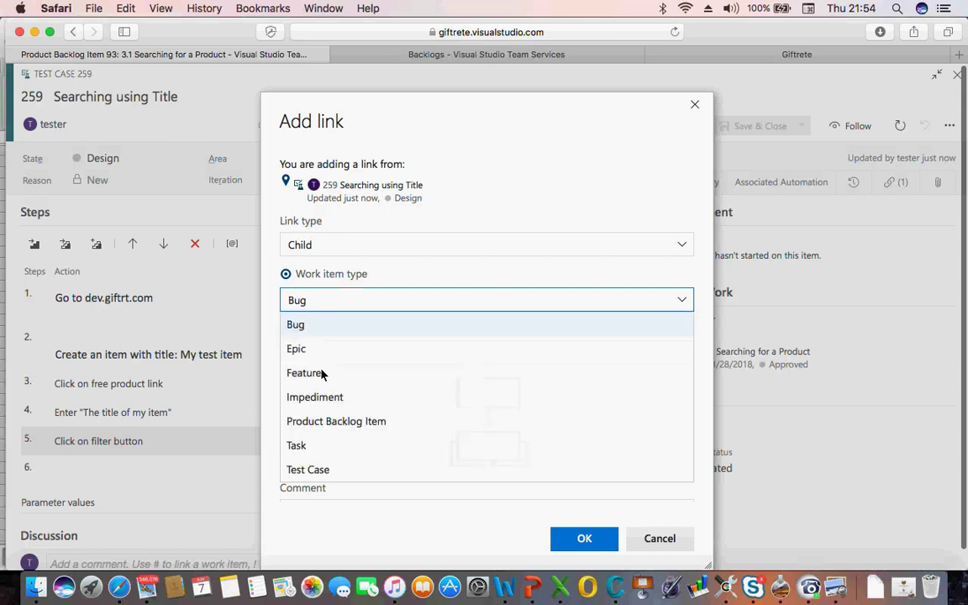
{"action": "left_click", "coordinate": [308, 307]}
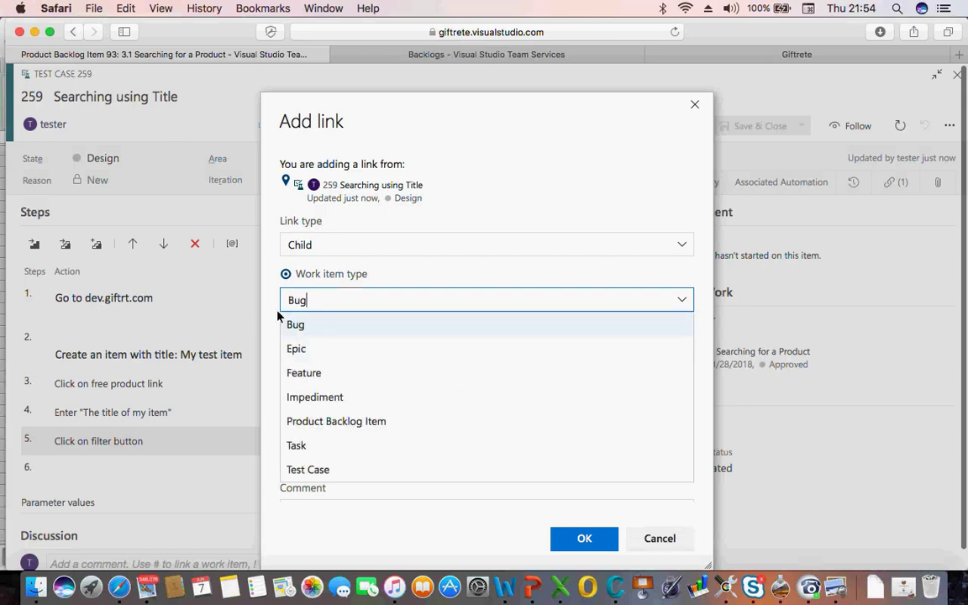
{"action": "left_click", "coordinate": [451, 296]}
Title the bug 'Result of the title search does not match the expected'
{"action": "left_click", "coordinate": [352, 357]}
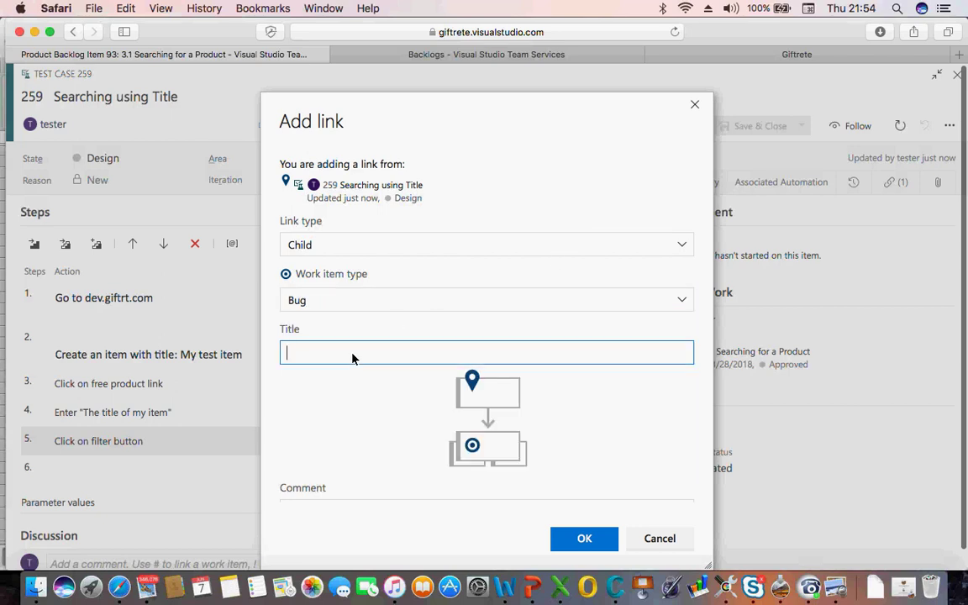
{"action": "type", "text": "Title"}
{"action": "key", "text": "BackSpace"}
{"action": "key", "text": "BackSpace"}
{"action": "key", "text": "BackSpace"}
{"action": "key", "text": "BackSpace"}
{"action": "key", "text": "BackSpace"}
{"action": "type", "text": "Result "}
{"action": "type", "text": "of the "}
{"action": "type", "text": "t"}
{"action": "type", "text": "itle"}
{"action": "type", "text": "m"}
{"action": "key", "text": "BackSpace"}
{"action": "type", "text": "search"}
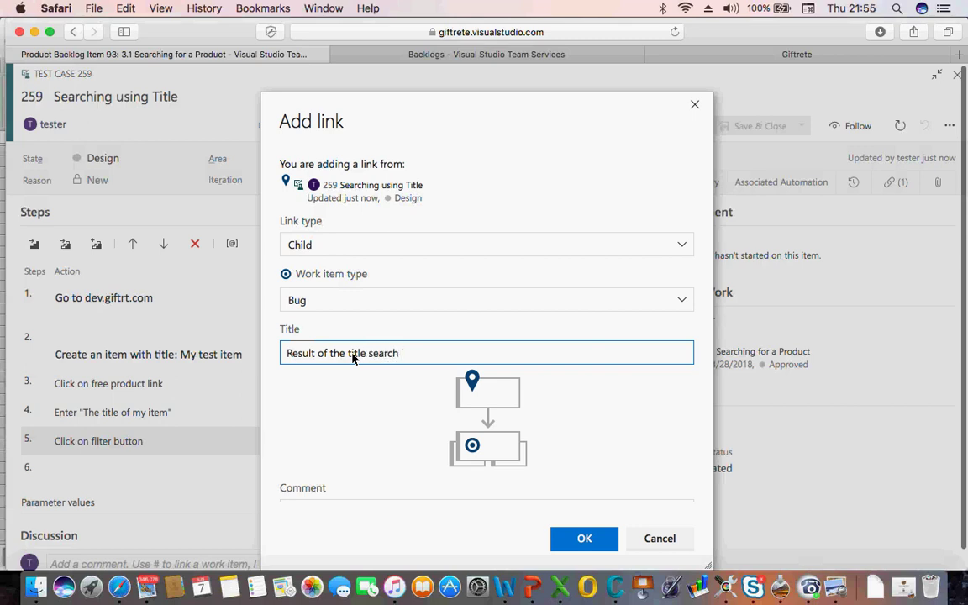
{"action": "type", "text": " does not match the ex"}
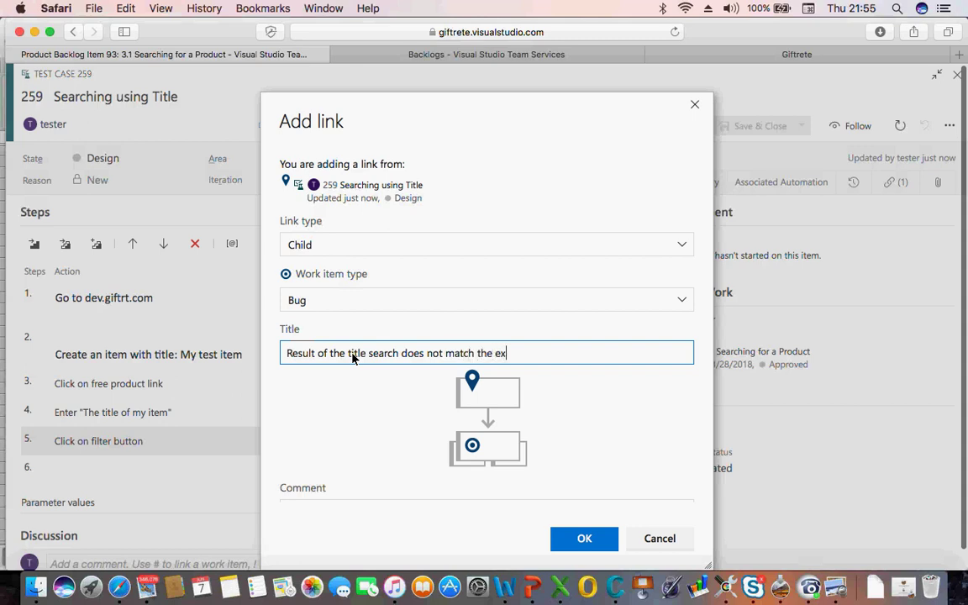
{"action": "type", "text": "pected"}
Confirm the Child link to create the bug, then turn on bold in Repro Steps
{"action": "left_click", "coordinate": [563, 539]}
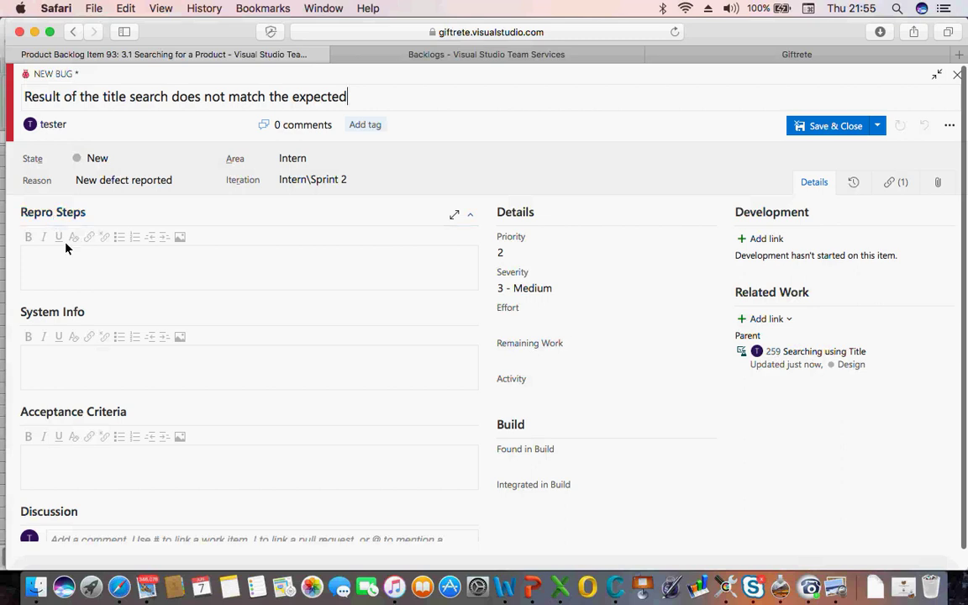
{"action": "left_click", "coordinate": [37, 270]}
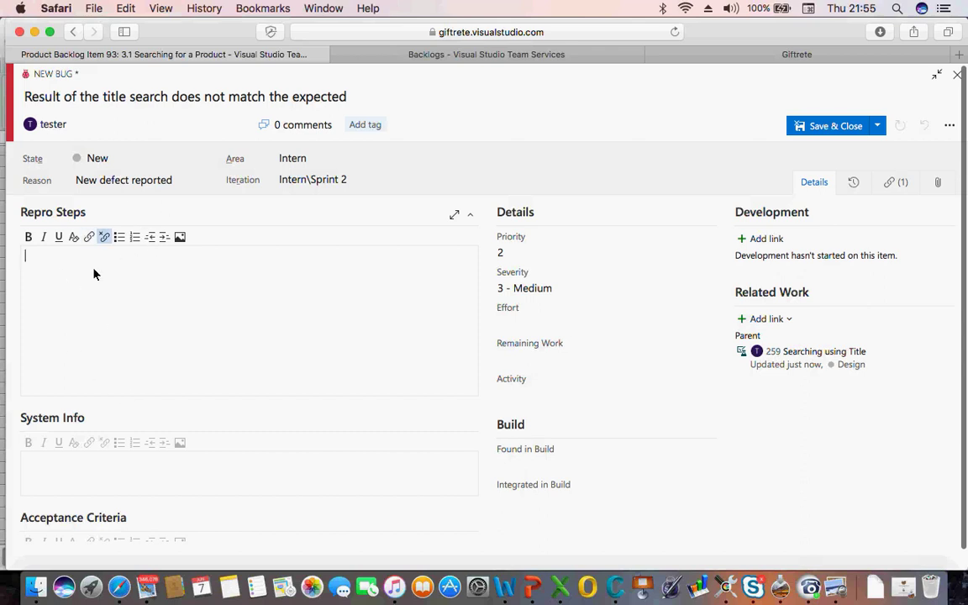
{"action": "left_click", "coordinate": [27, 237]}
{"action": "scroll", "coordinate": [155, 517], "scroll_direction": "down", "scroll_amount": 3}
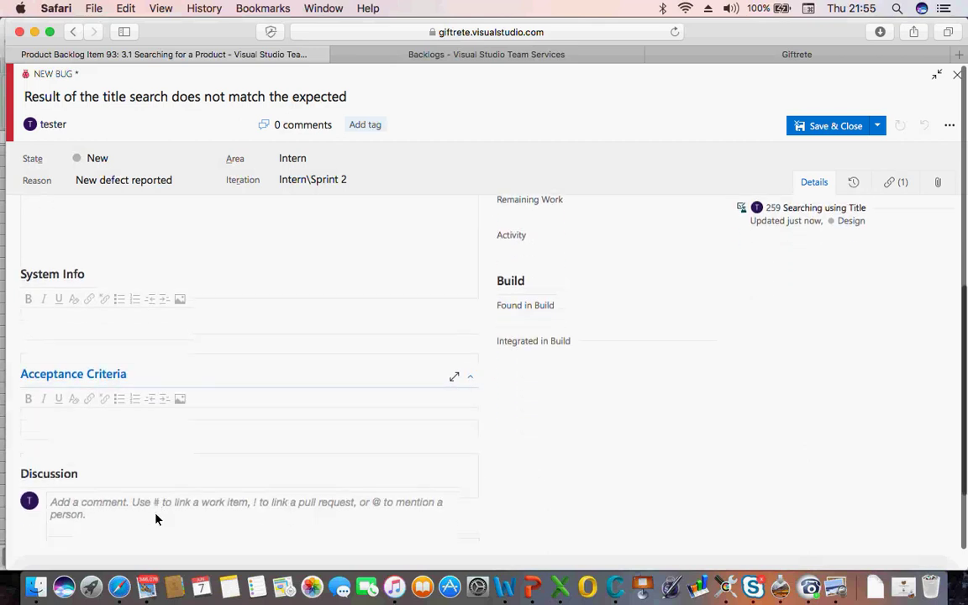
Review the new bug's Acceptance Criteria box and bring up the save options
{"action": "left_click", "coordinate": [97, 440]}
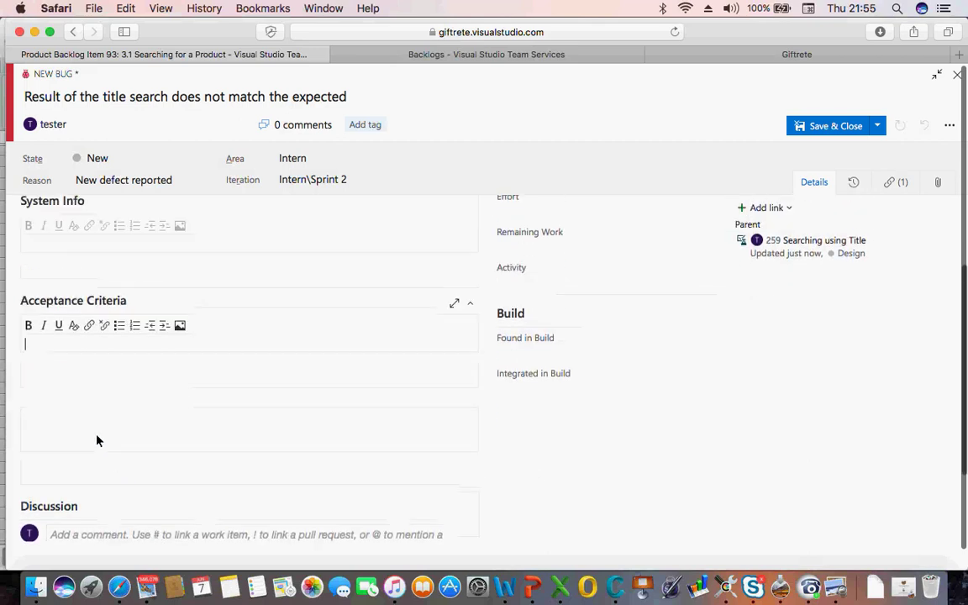
{"action": "left_click", "coordinate": [102, 290]}
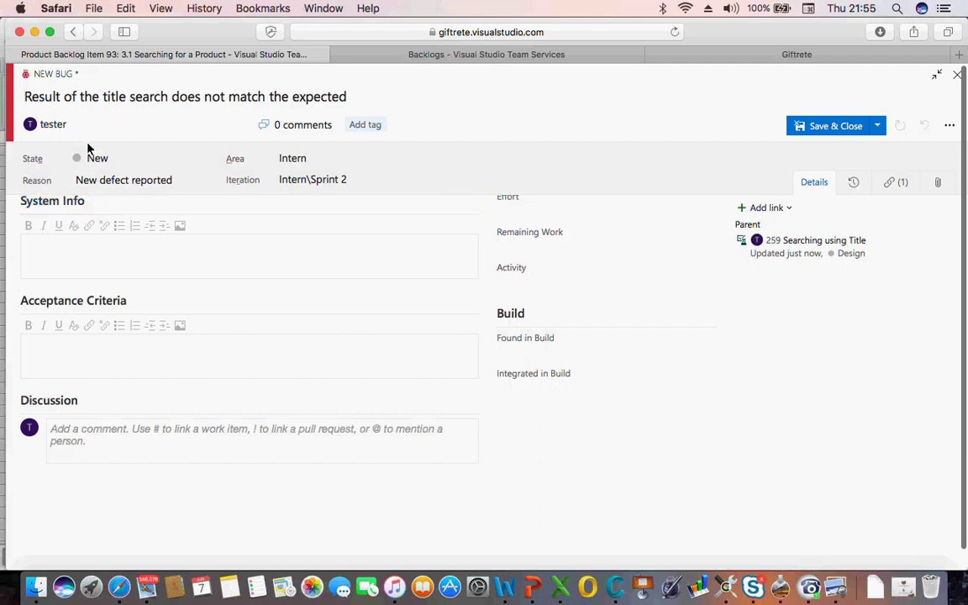
{"action": "left_click", "coordinate": [59, 363]}
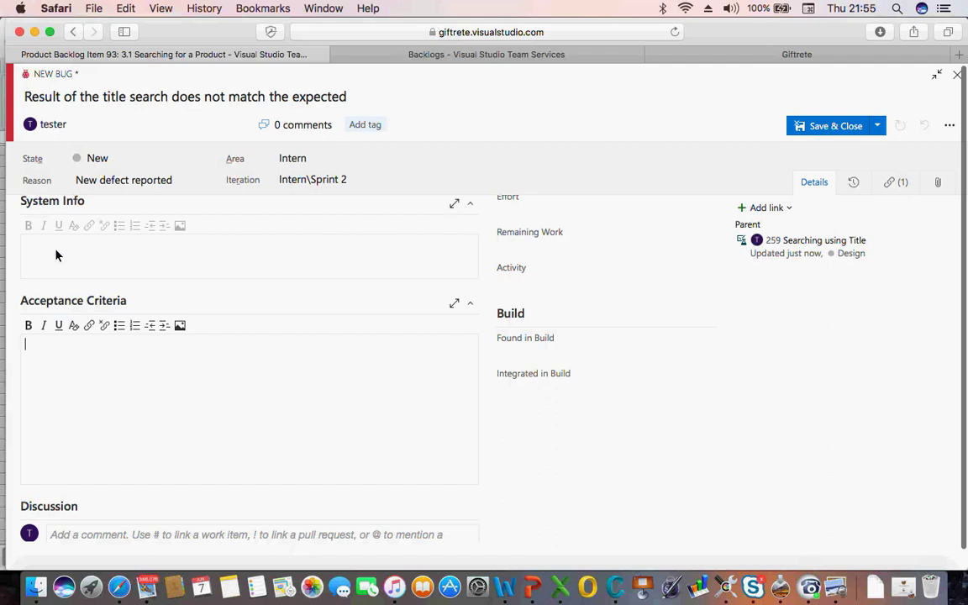
{"action": "scroll", "coordinate": [52, 244], "scroll_direction": "up", "scroll_amount": 3}
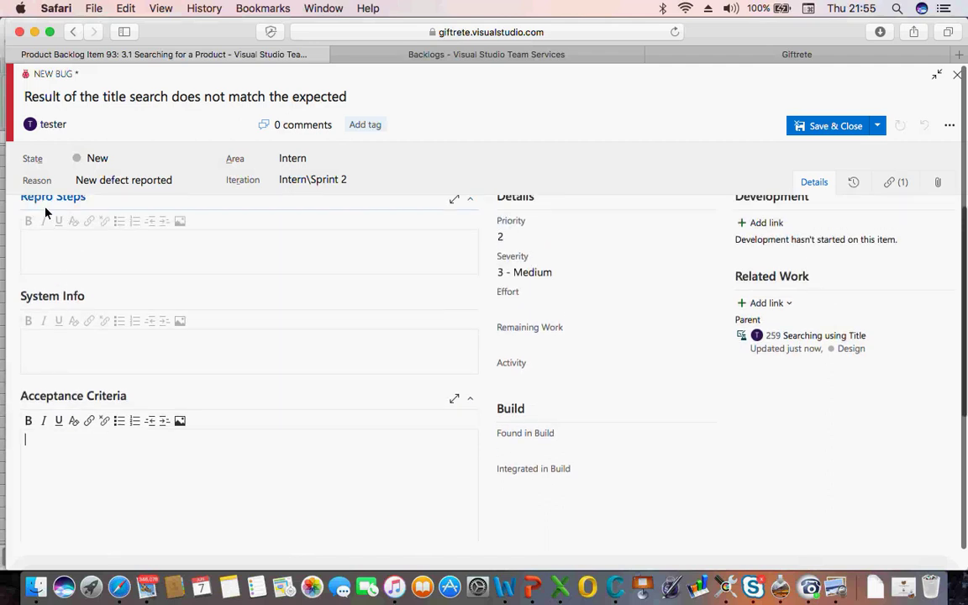
{"action": "scroll", "coordinate": [61, 245], "scroll_direction": "down", "scroll_amount": 3}
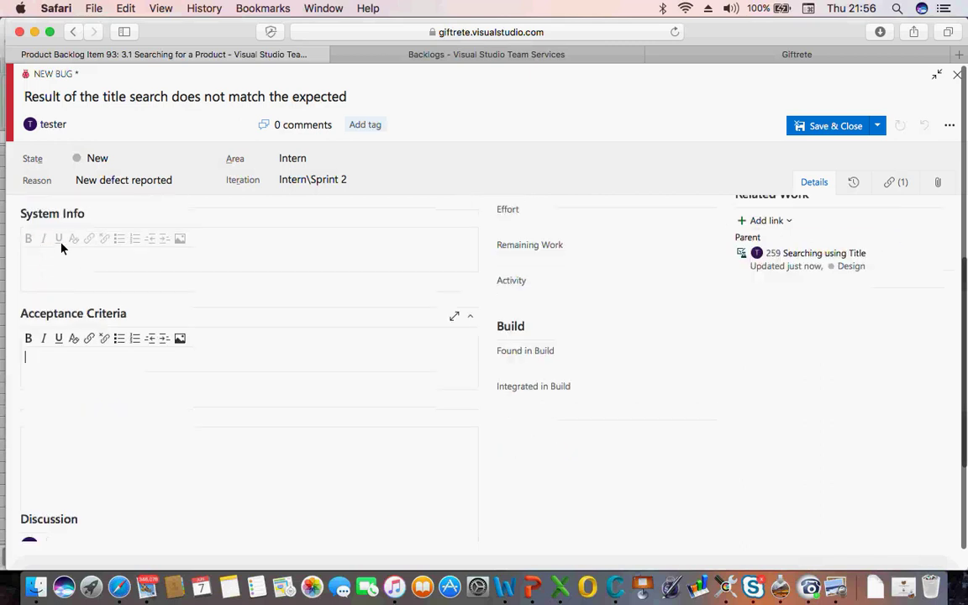
{"action": "left_click", "coordinate": [48, 319]}
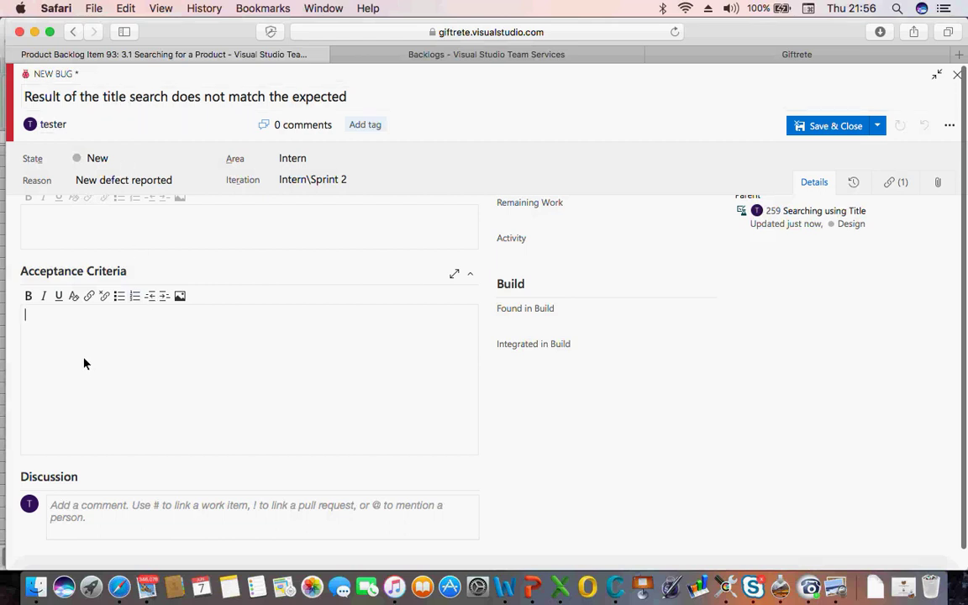
{"action": "scroll", "coordinate": [93, 415], "scroll_direction": "down", "scroll_amount": 2}
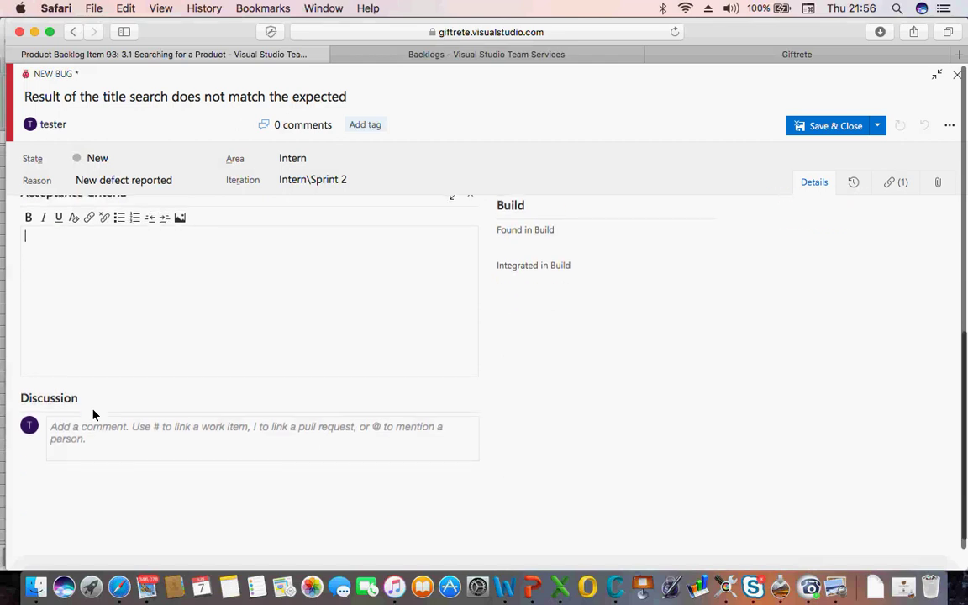
{"action": "left_click", "coordinate": [875, 125]}
Save the bug as 260, glance at the Excel workbook, and return to Safari
{"action": "left_click", "coordinate": [821, 147]}
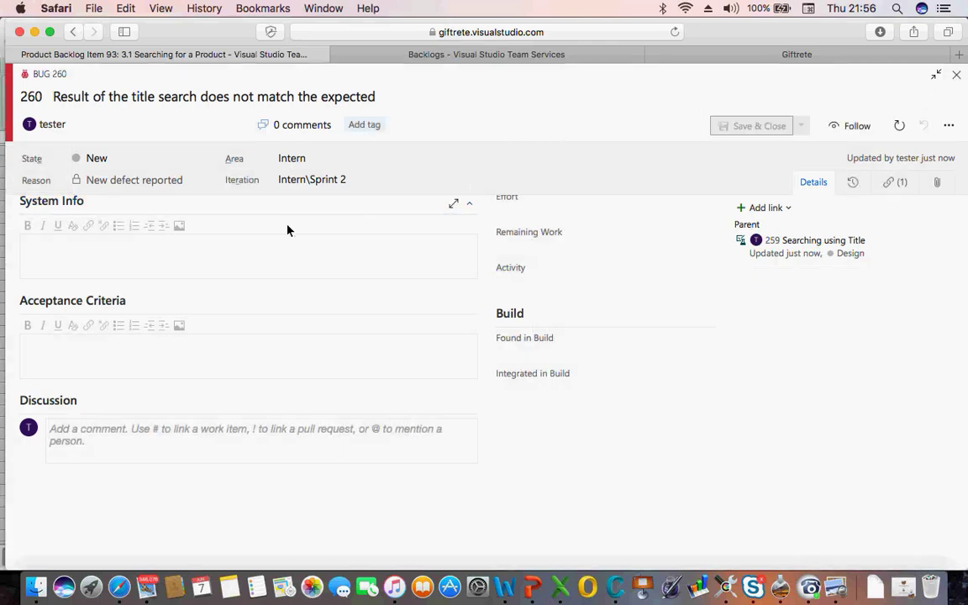
{"action": "scroll", "coordinate": [276, 238], "scroll_direction": "up", "scroll_amount": 3}
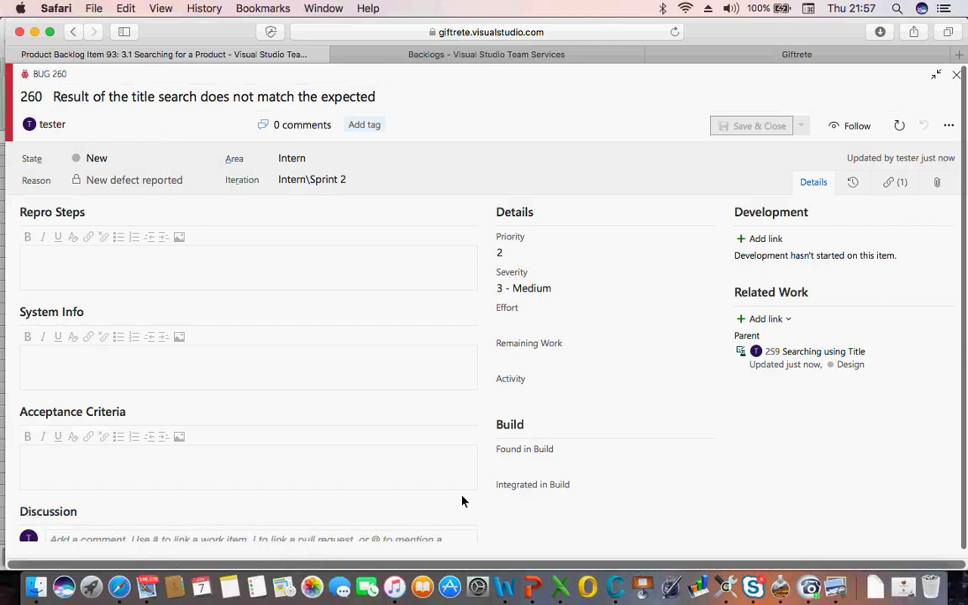
{"action": "left_click", "coordinate": [553, 600]}
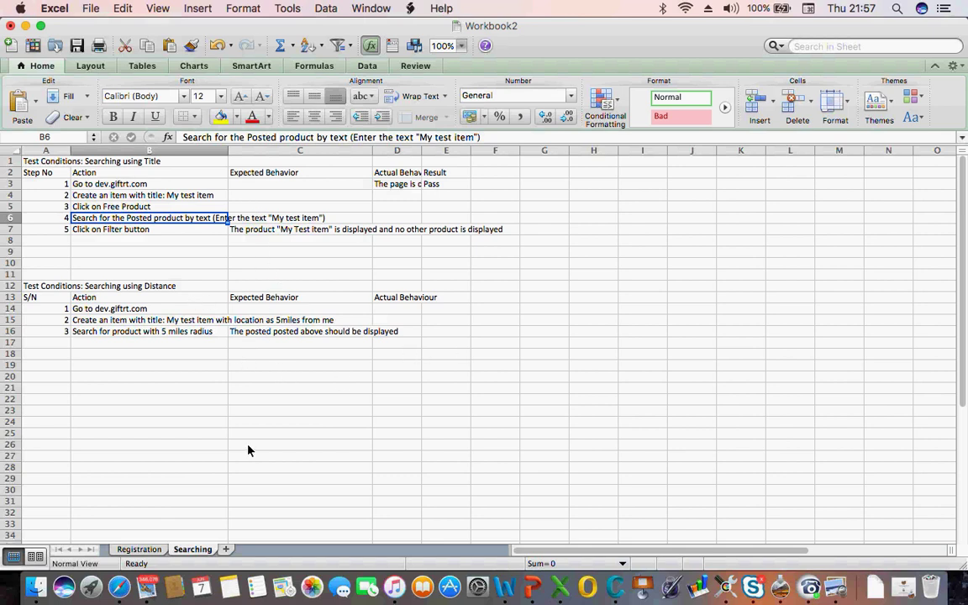
{"action": "left_click", "coordinate": [119, 585]}
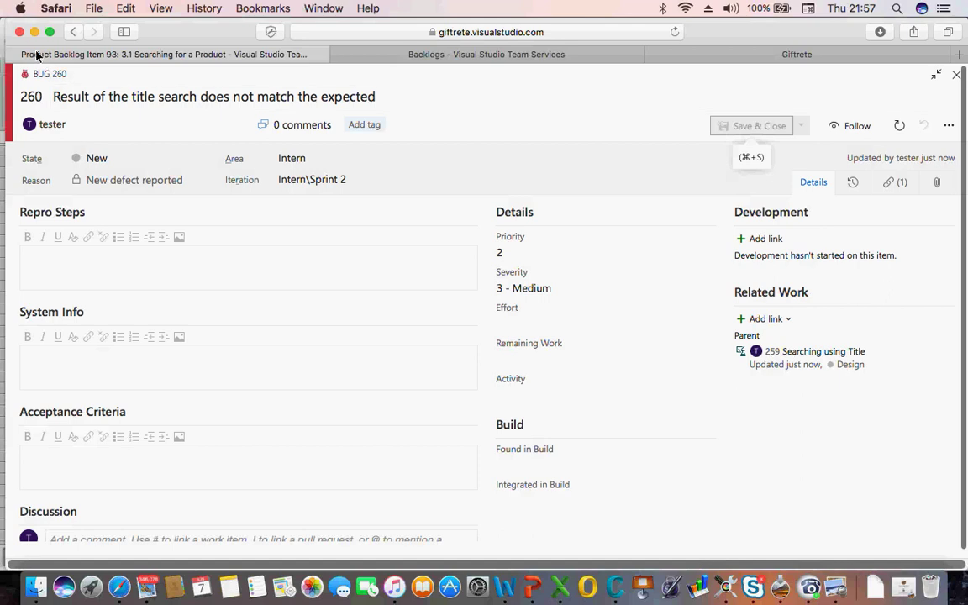
Go back to test case 259, now listing Bug 260 as child, then switch to Excel
{"action": "left_click", "coordinate": [73, 31]}
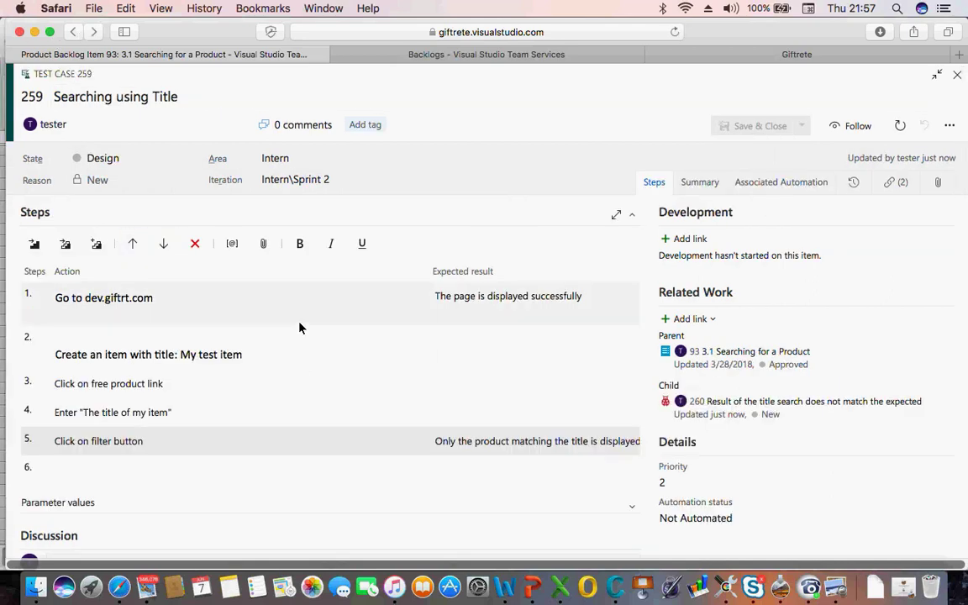
{"action": "scroll", "coordinate": [299, 328], "scroll_direction": "down", "scroll_amount": 2}
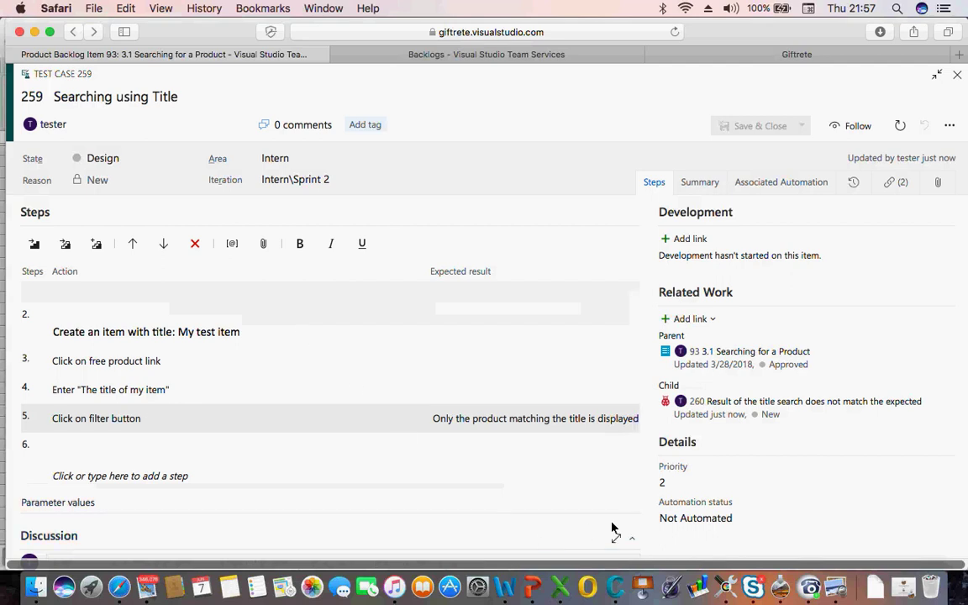
{"action": "left_click", "coordinate": [559, 580]}
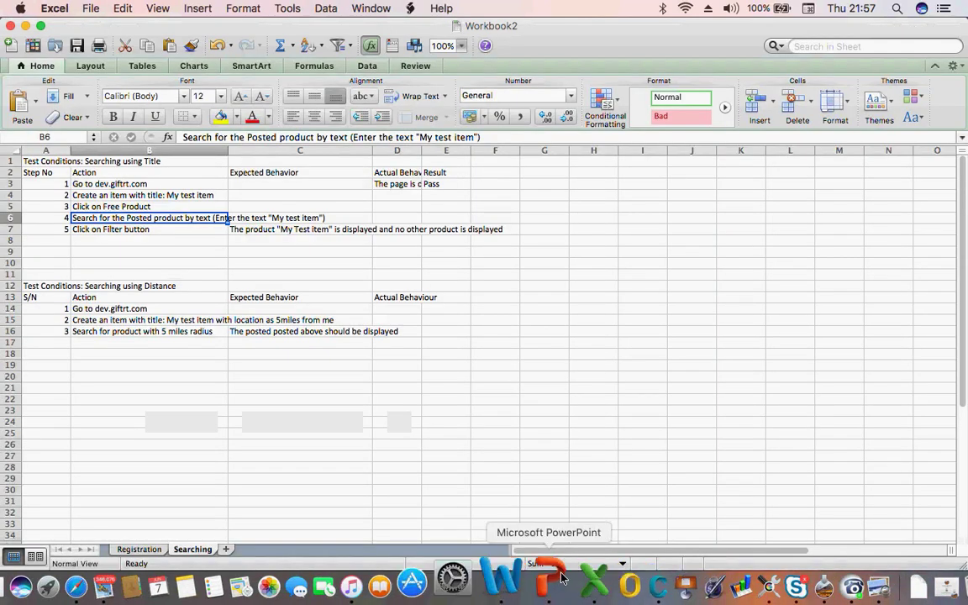
{"action": "left_click", "coordinate": [139, 549]}
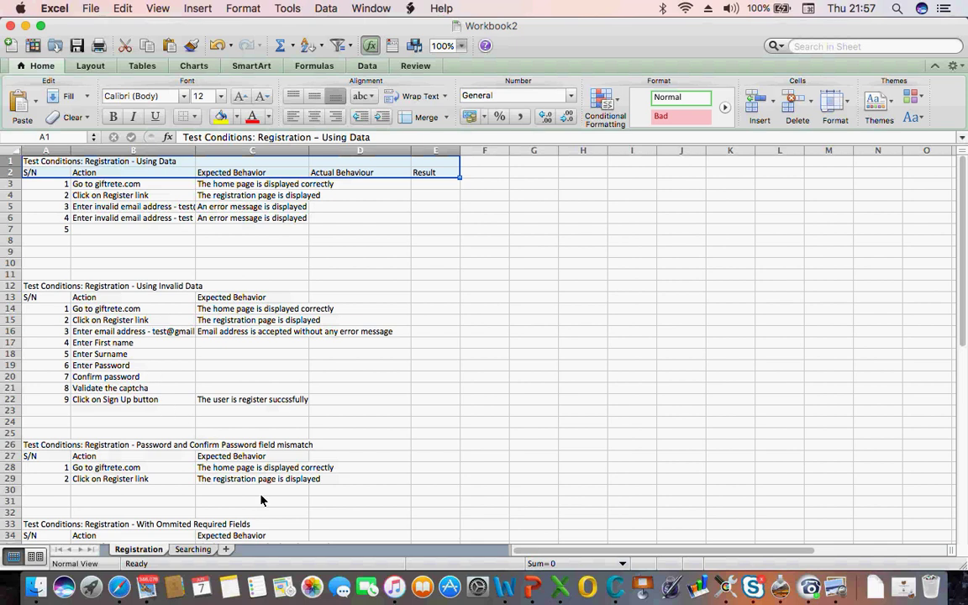
{"action": "left_click", "coordinate": [186, 551]}
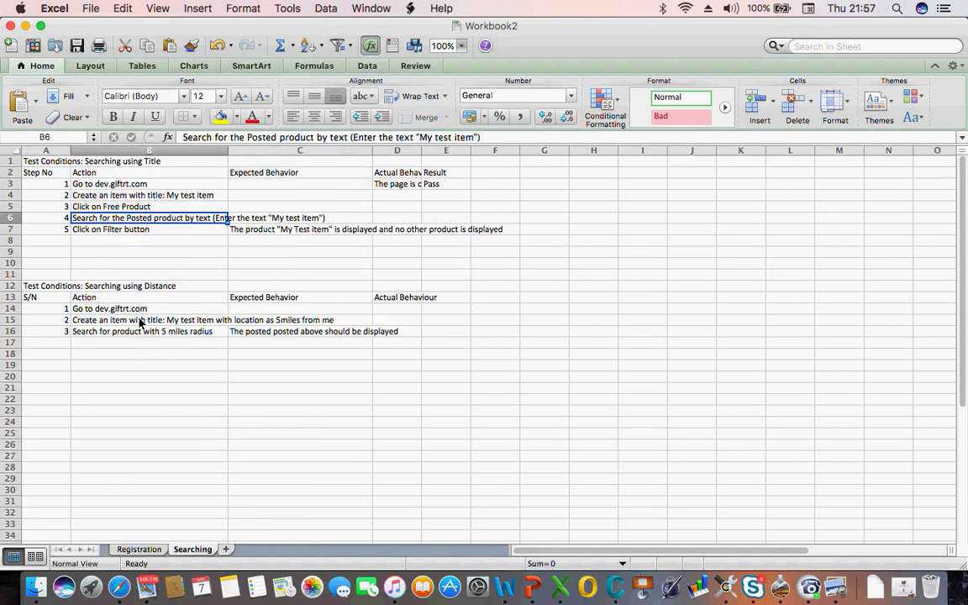
{"action": "left_click", "coordinate": [97, 286]}
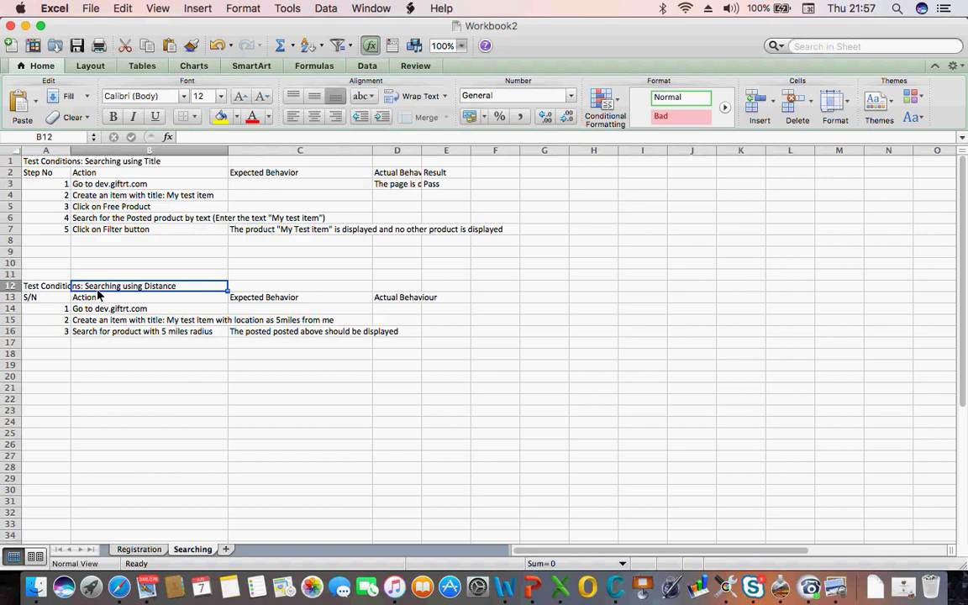